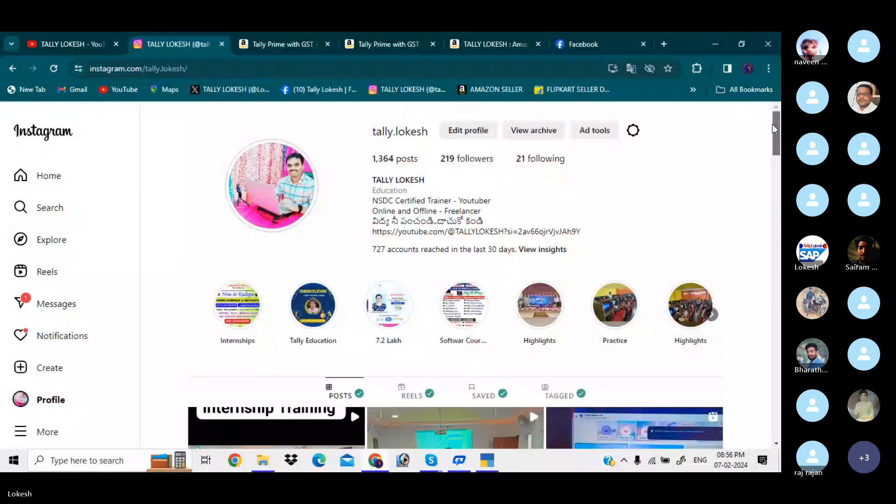
- Look through the open Facebook, Amazon product, Instagram and YouTube pages that present the Tally training and books
left_click(585, 41)
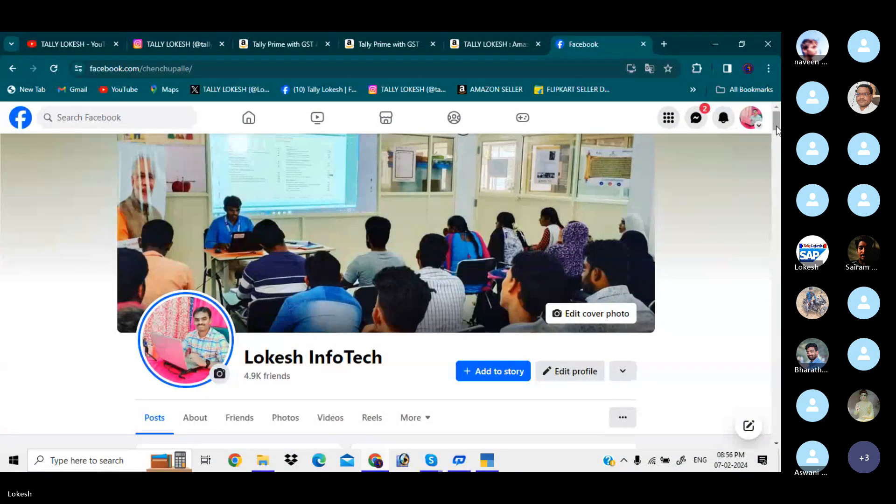
mouse_move(777, 130)
left_mouse_down()
mouse_move(779, 159)
mouse_move(772, 122)
left_mouse_up()
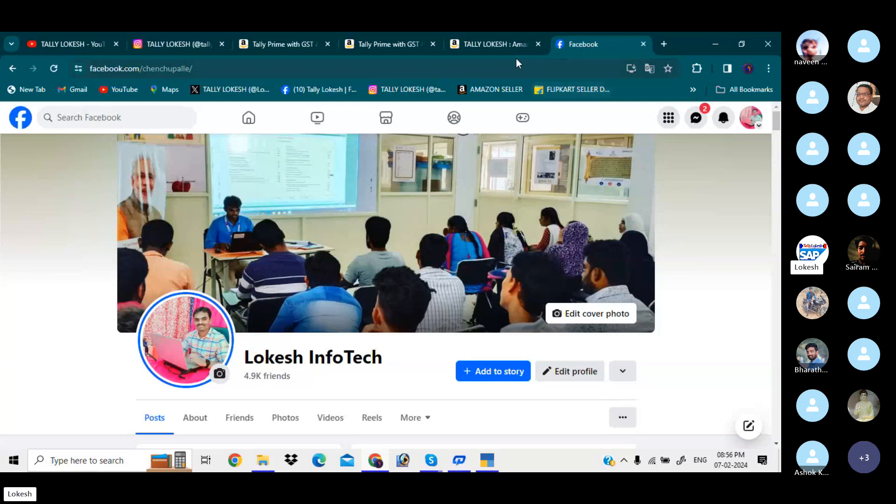
left_click(500, 44)
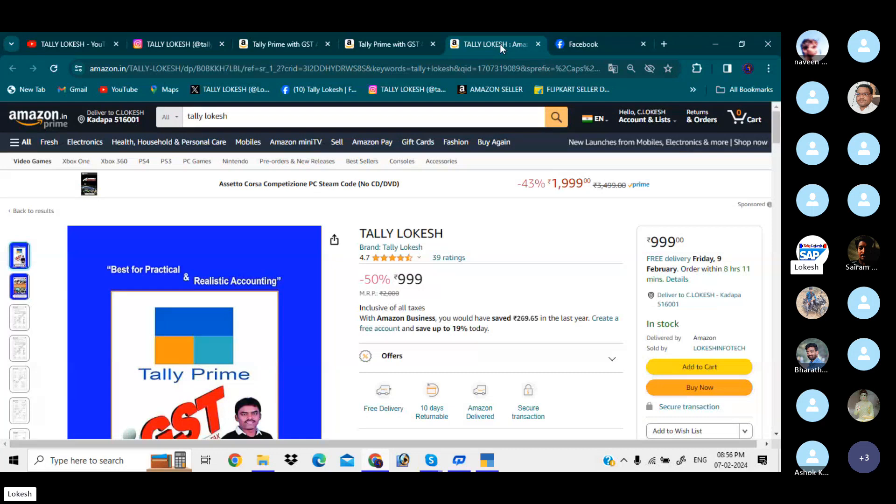
left_click(398, 41)
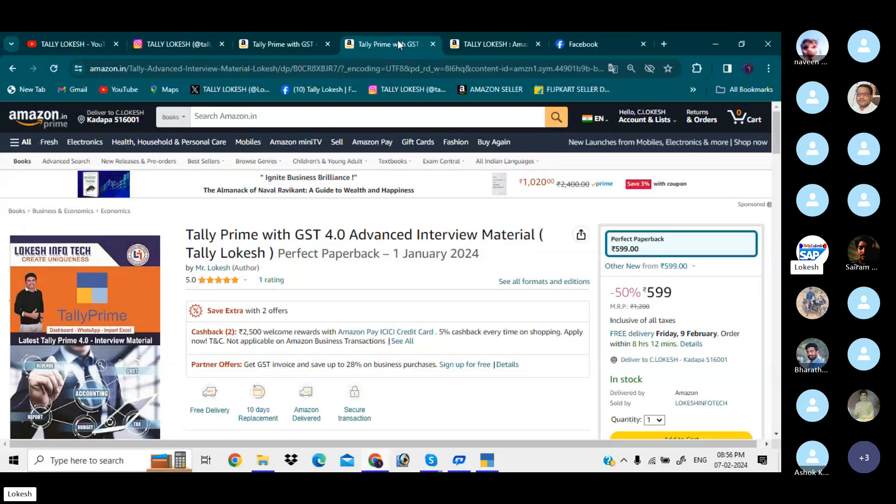
left_click(275, 40)
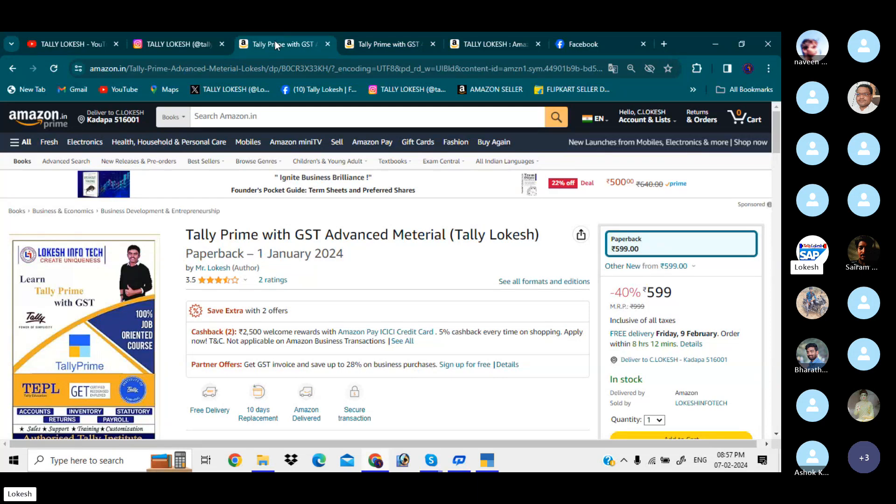
left_click(191, 37)
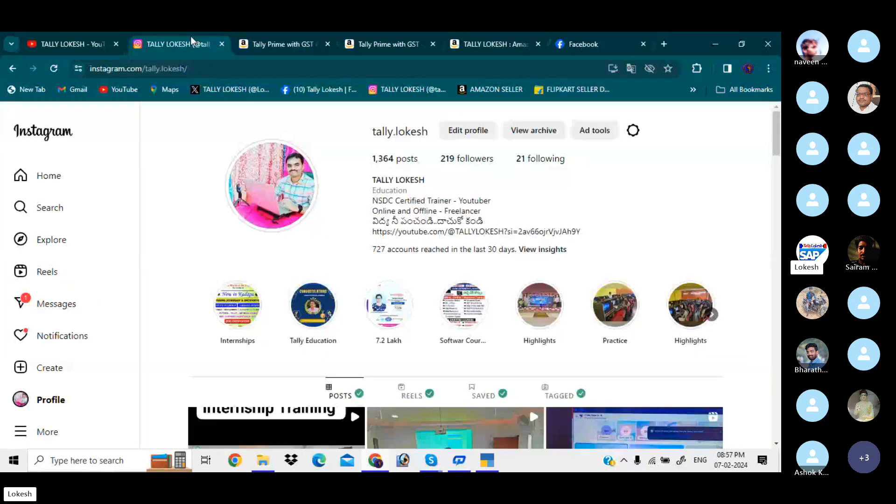
left_click(89, 41)
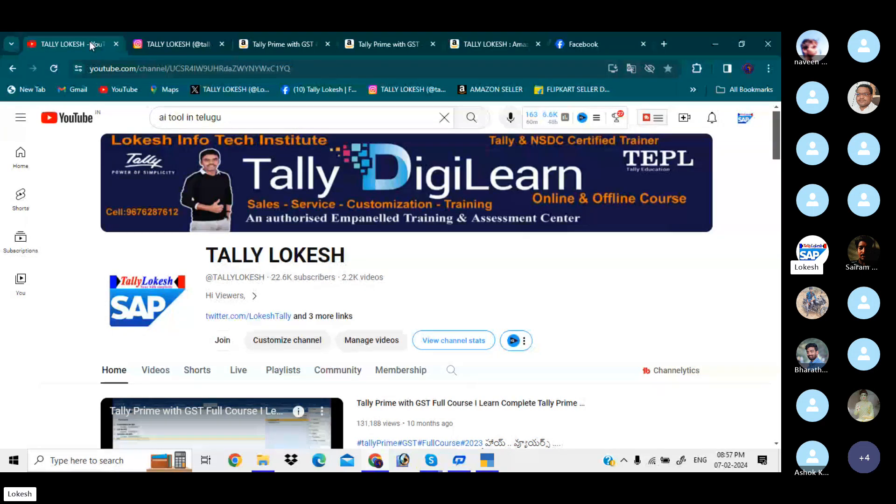
- Switch to TallyPrime and start creating a new company from the list of companies
left_click(490, 462)
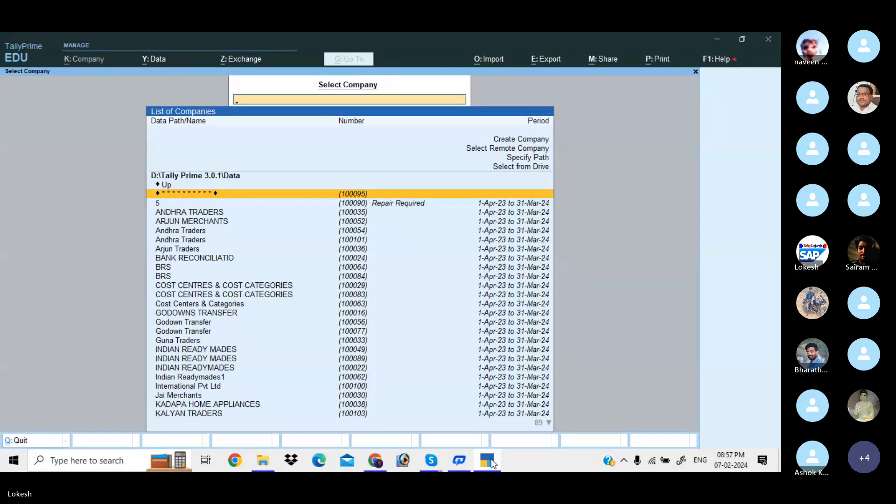
key("Up")
key("Up")
key("Up")
key("Up")
key("Up")
key("Up")
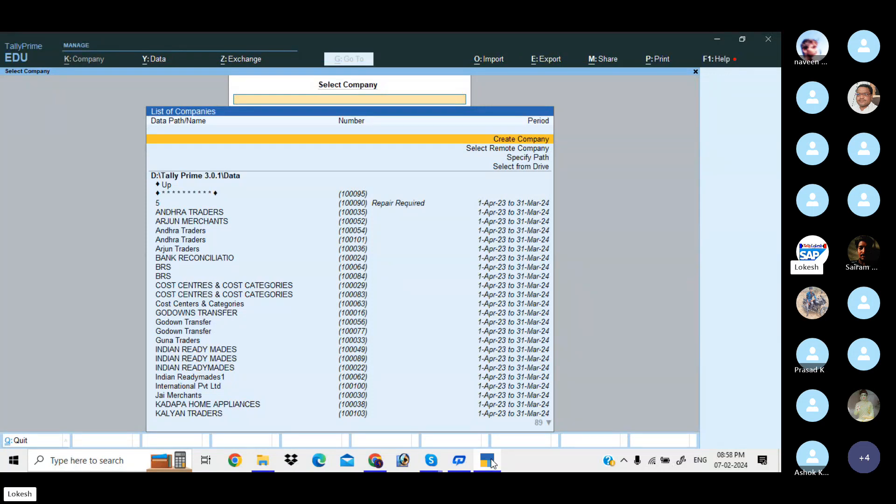
key("Return")
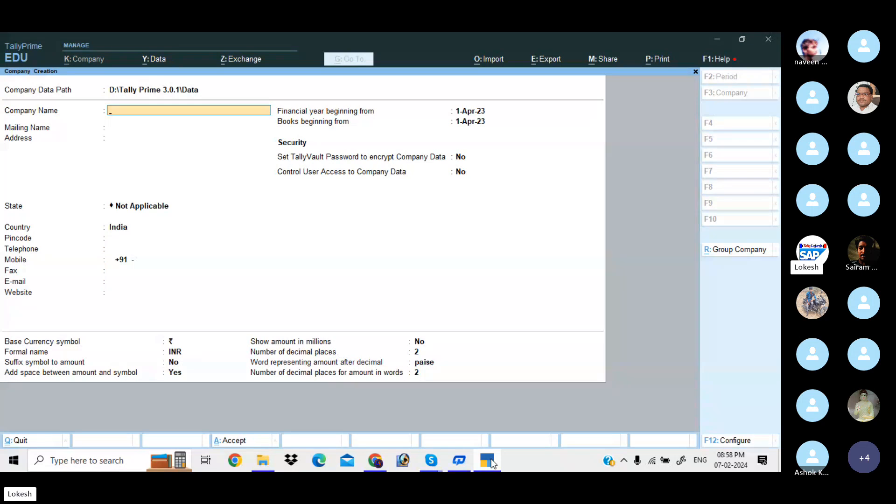
- Name the new company SERVICE COMPANY LIT, keeping the same mailing name and leaving the address blank
type("SERVICE COMPANY")
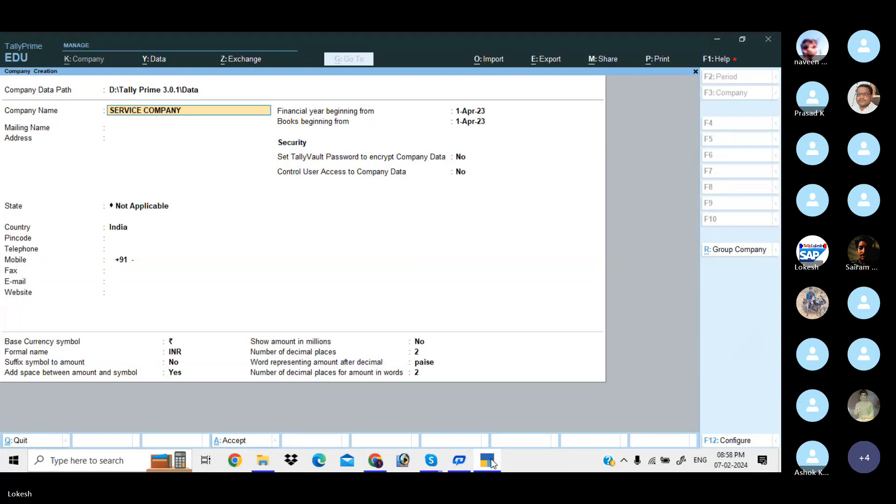
type(" LIY")
key("BackSpace")
type("T")
key("Return")
key("Return")
key("Return")
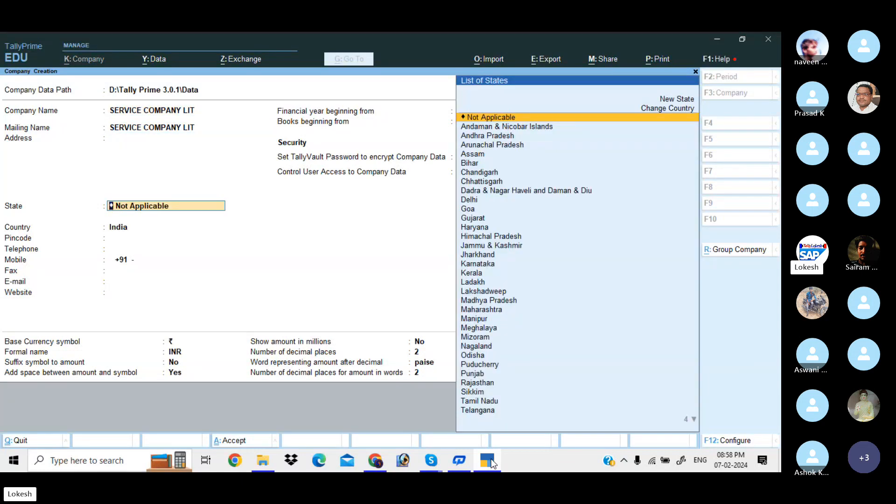
- Set the company's state to Andhra Pradesh and save the company with the remaining defaults
key("Down")
key("Down")
key("Return")
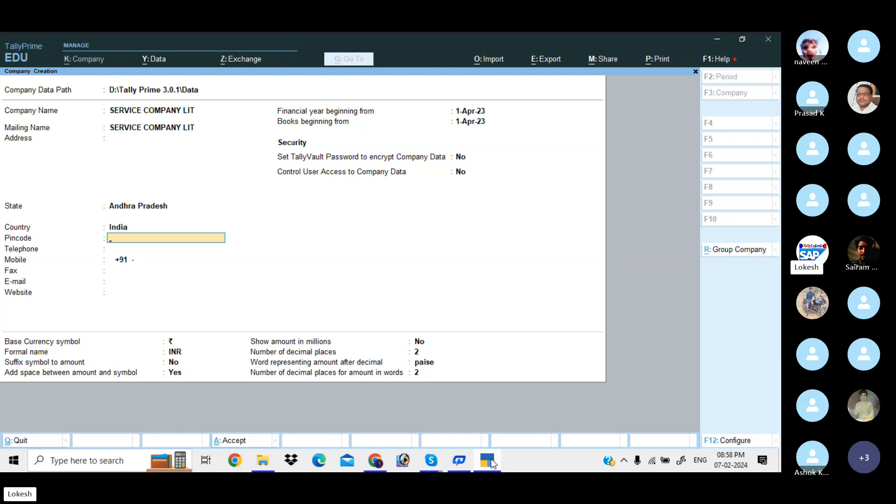
key("ctrl")
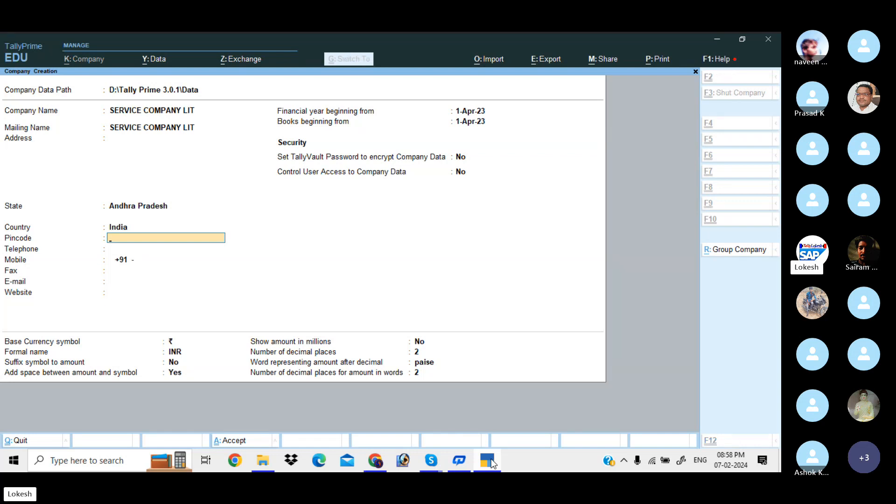
key("ctrl+a")
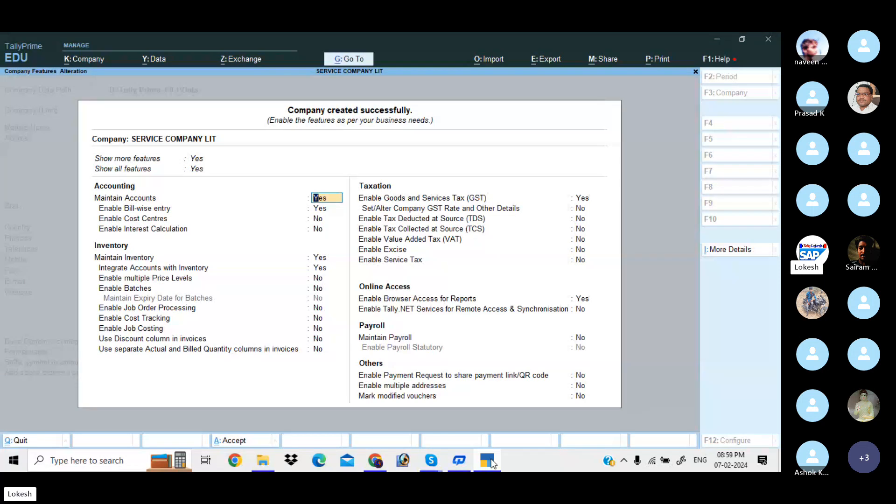
- Set bill-wise entry, Maintain Inventory and Goods and Services Tax (GST) to No in the company features
key("Return")
type("n")
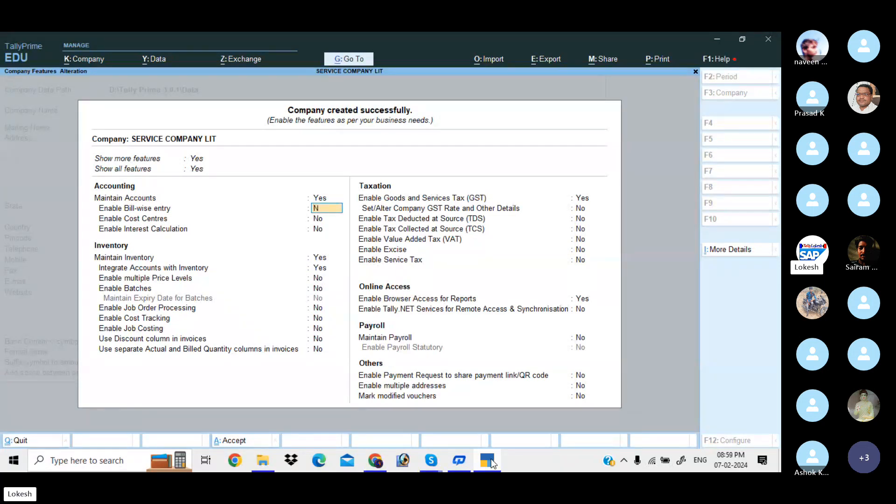
key("Return")
key("Return")
key("Return")
type("n")
key("Return")
type("n")
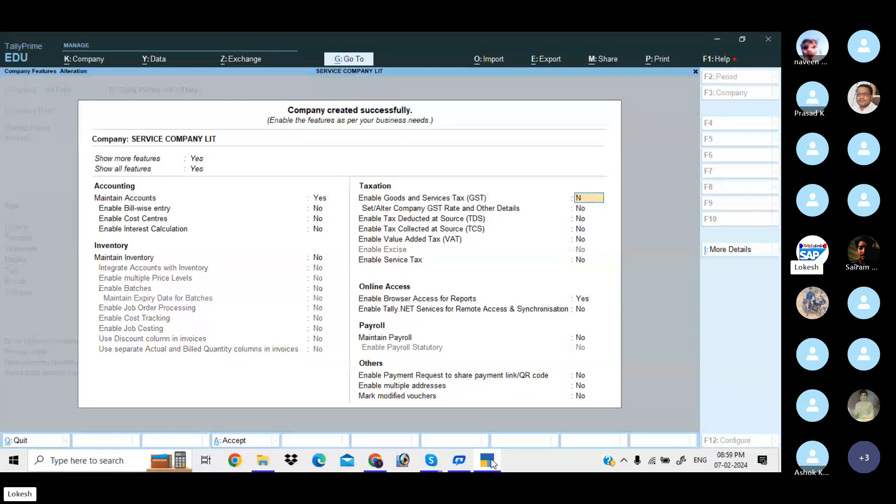
- Set browser access for reports to No, keep the remaining company features at No and accept the feature settings
key("Return")
key("Return")
key("Return")
key("Return")
key("Return")
type("n")
key("Return")
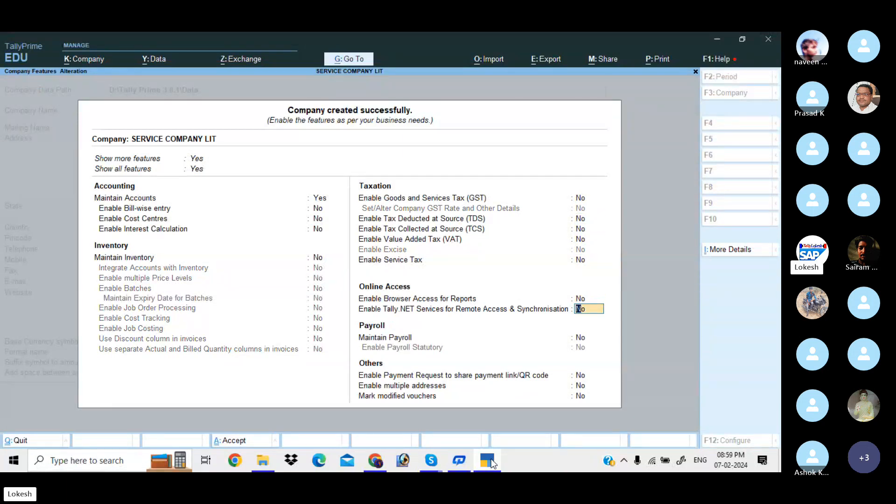
key("Return")
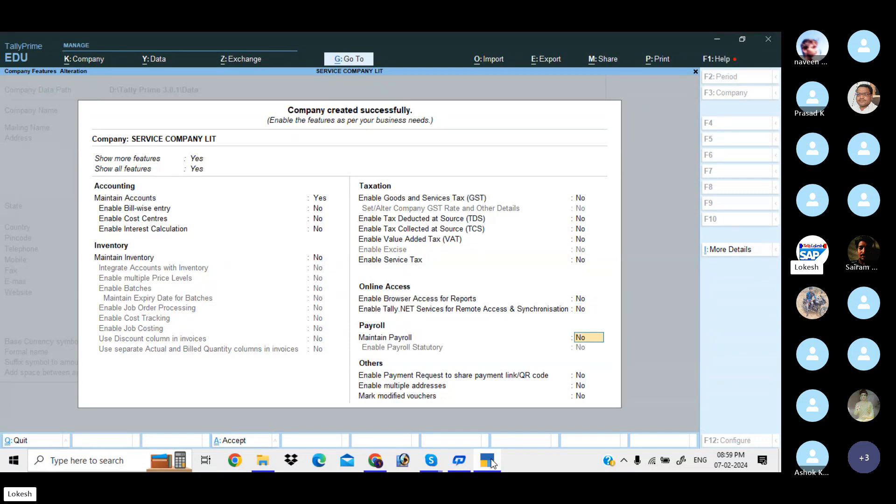
key("Return")
key("Return")
key("Return")
key("Return")
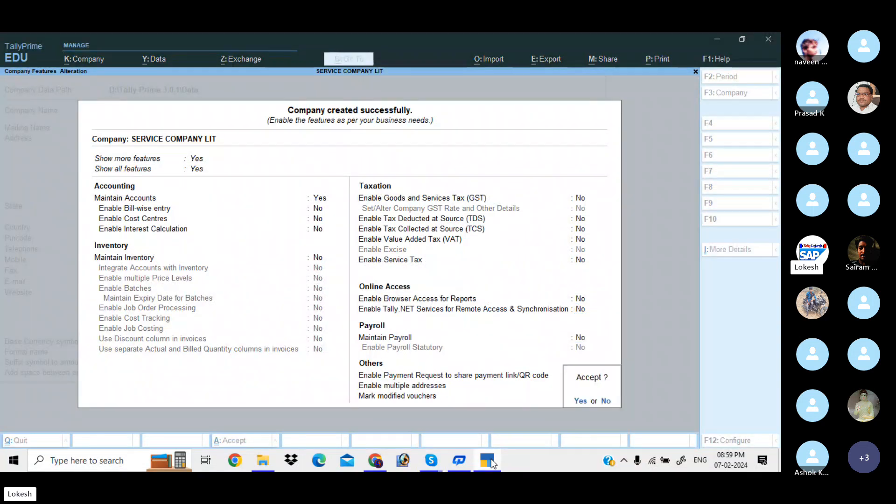
key("Return")
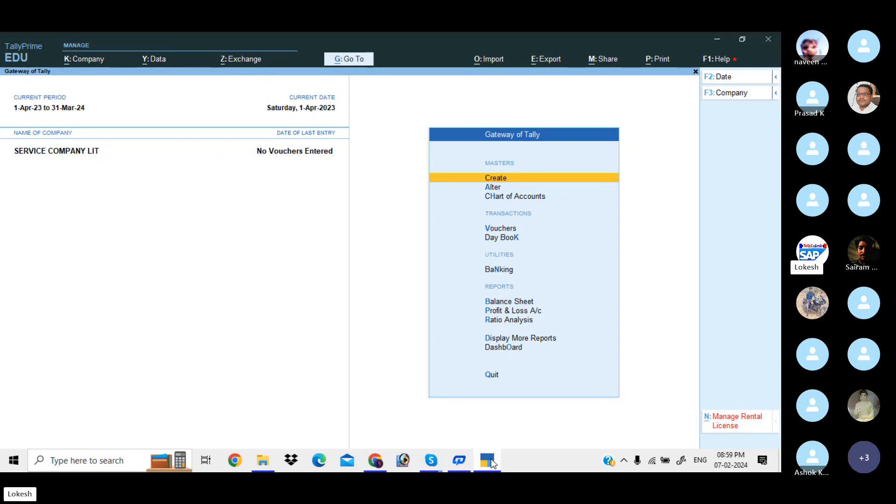
- Look through the group and ledger lists available for master alteration
key("Down")
key("Return")
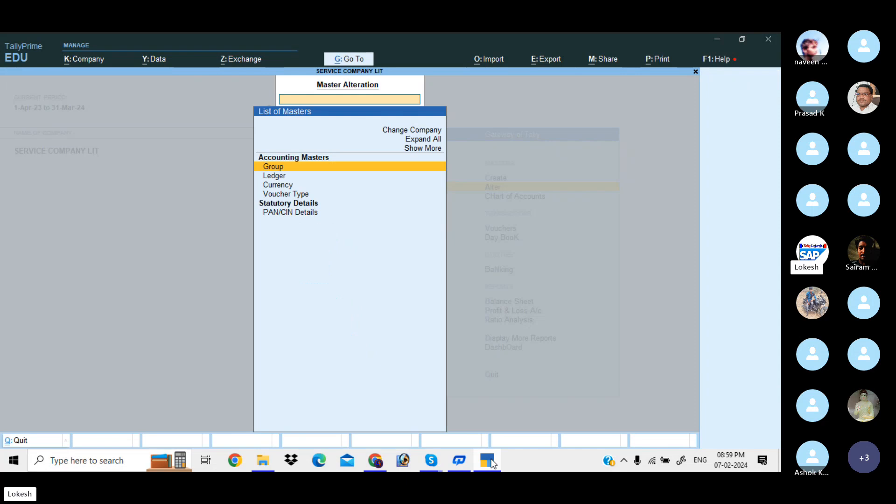
key("Return")
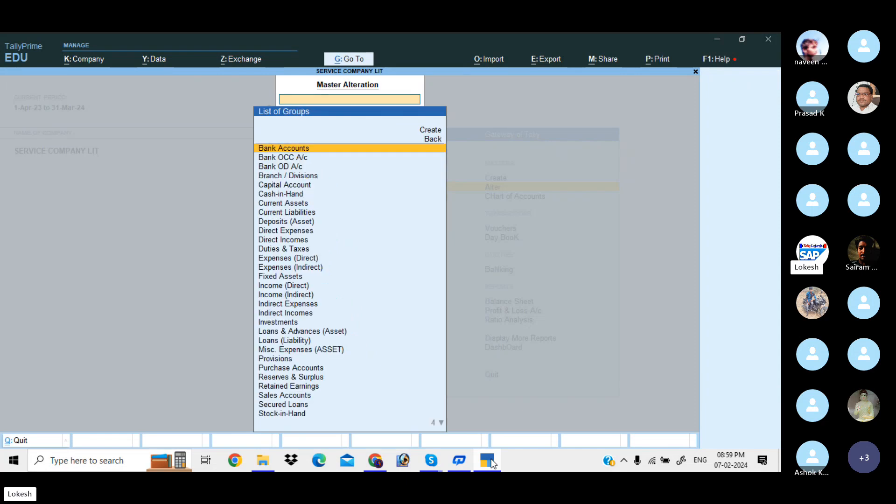
key("Escape")
key("Down")
key("Return")
key("Escape")
key("Down")
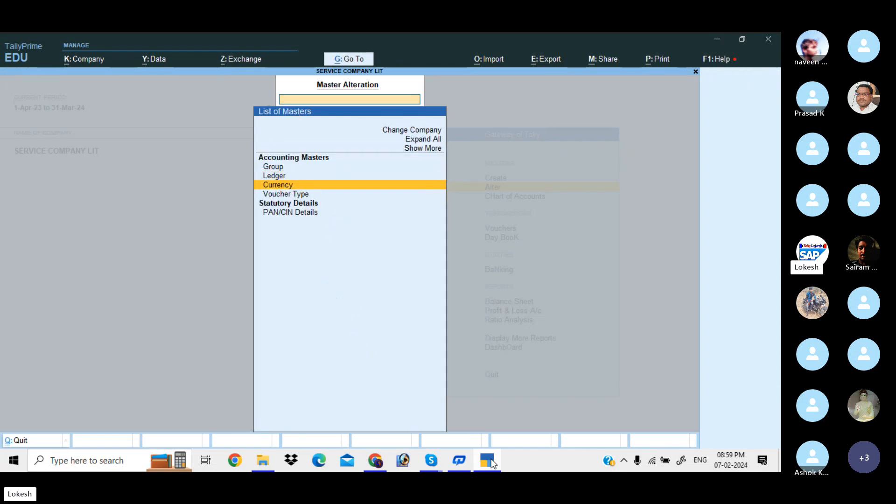
- View the voucher types available for alteration, including the inactive ones, and return to the Gateway of Tally
key("Down")
key("Return")
key("Up")
key("Up")
key("Return")
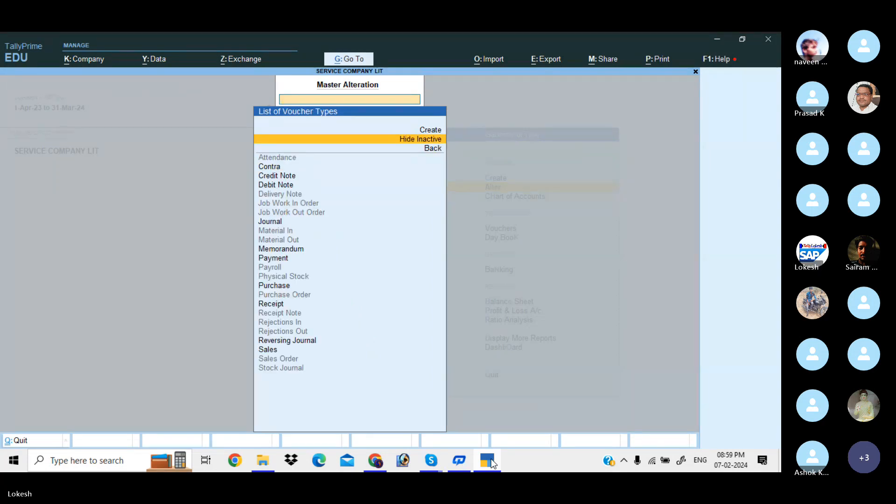
key("Escape")
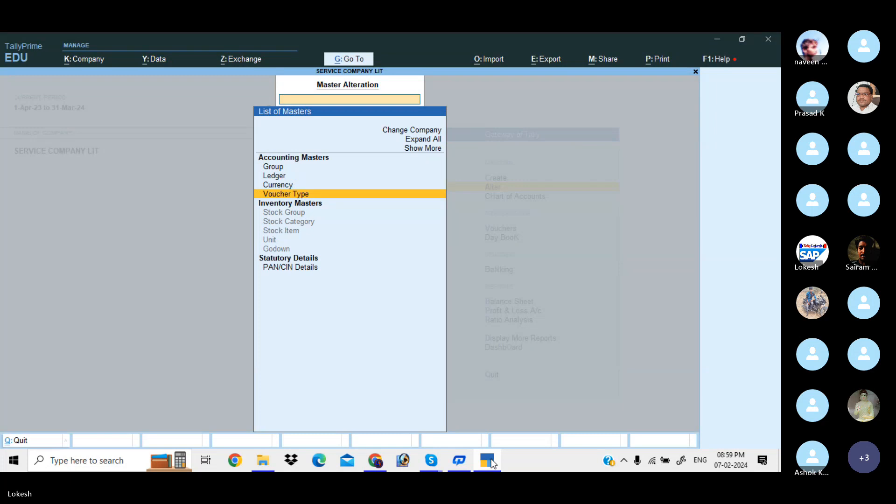
key("Escape")
- Open accounting voucher entry and change the voucher type to Receipt
key("Down")
key("Down")
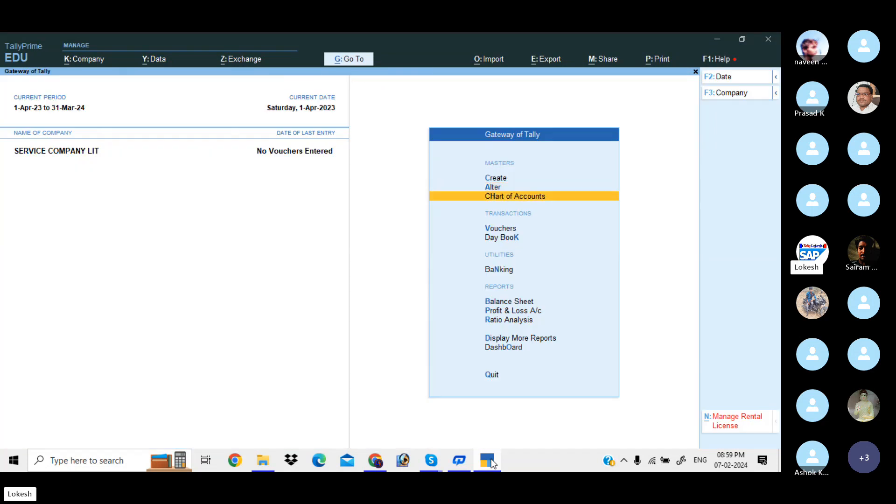
key("Return")
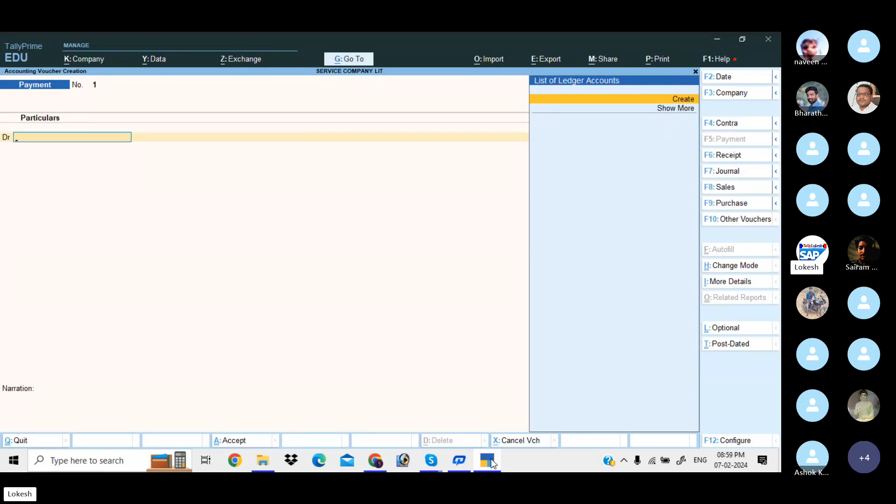
left_click(733, 161)
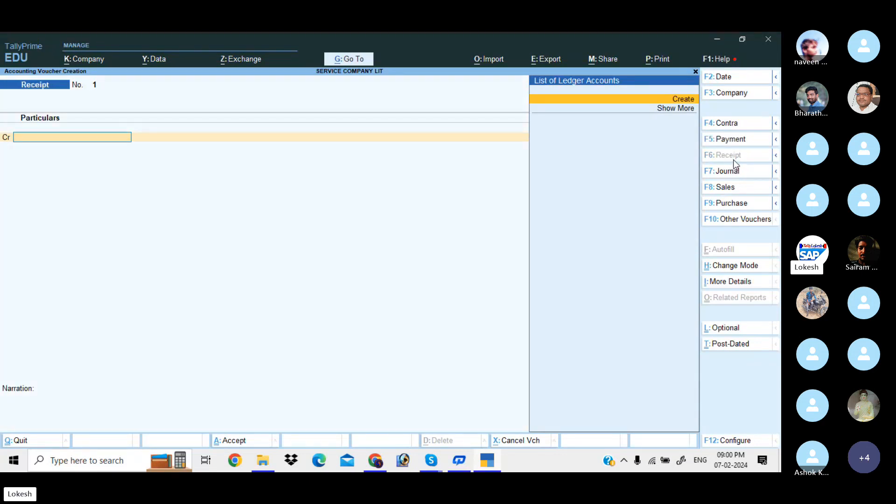
- Set the receipt voucher's date to 1-4
left_click(730, 79)
key("BackSpace")
type("1-4")
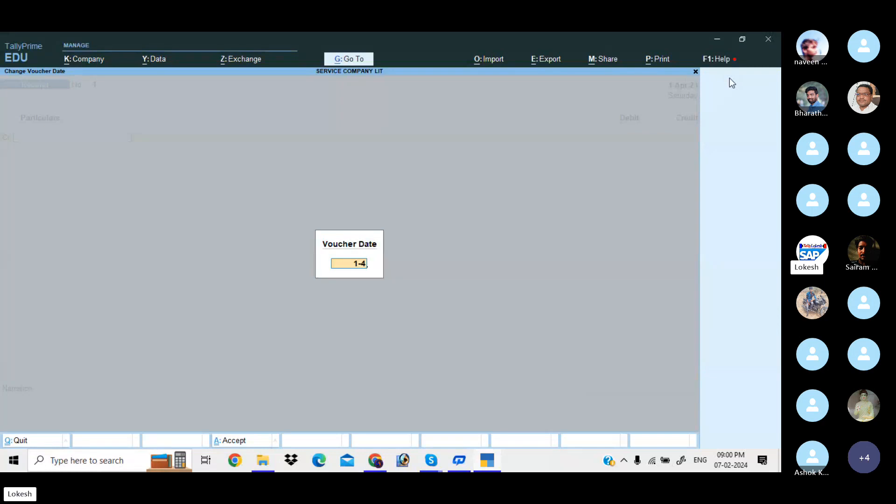
key("Return")
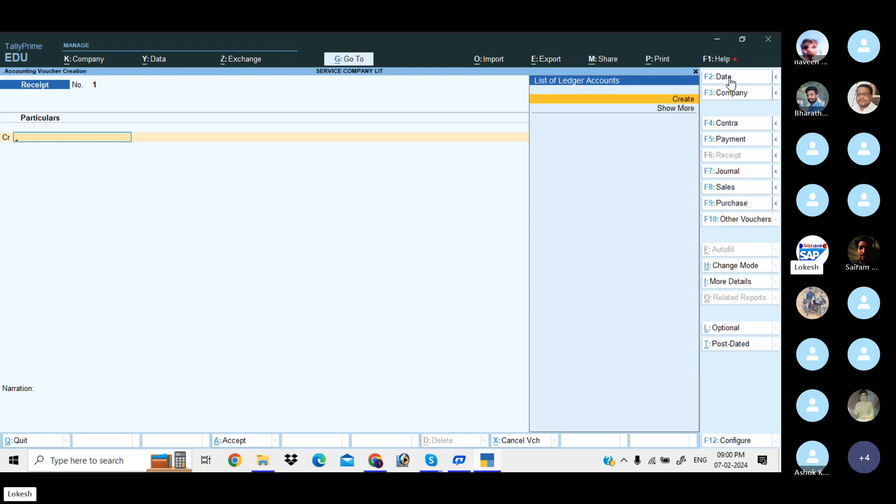
- Create a ledger named Capital under Capital Account as the credited account of the receipt voucher
key("Return")
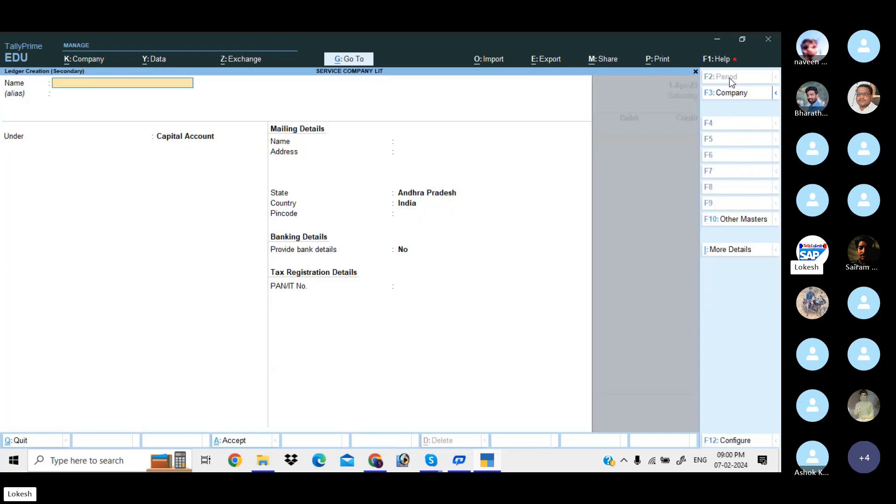
type("Cap")
key("BackSpace")
key("BackSpace")
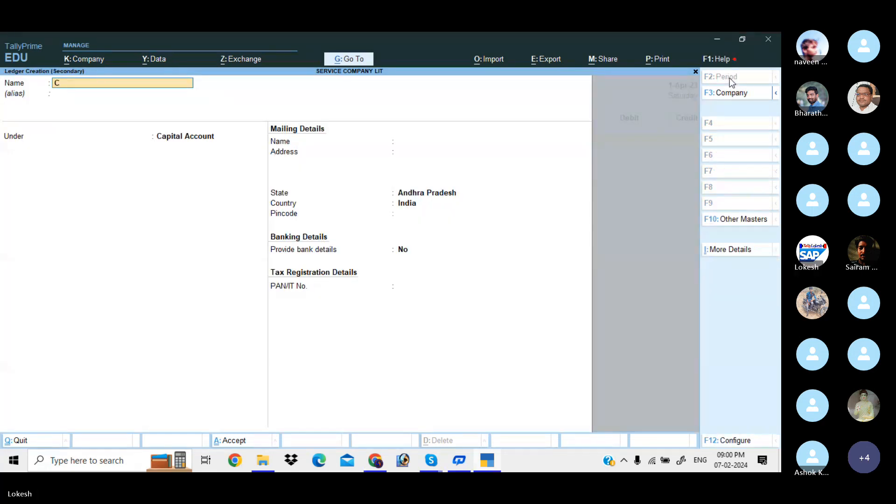
type("apital")
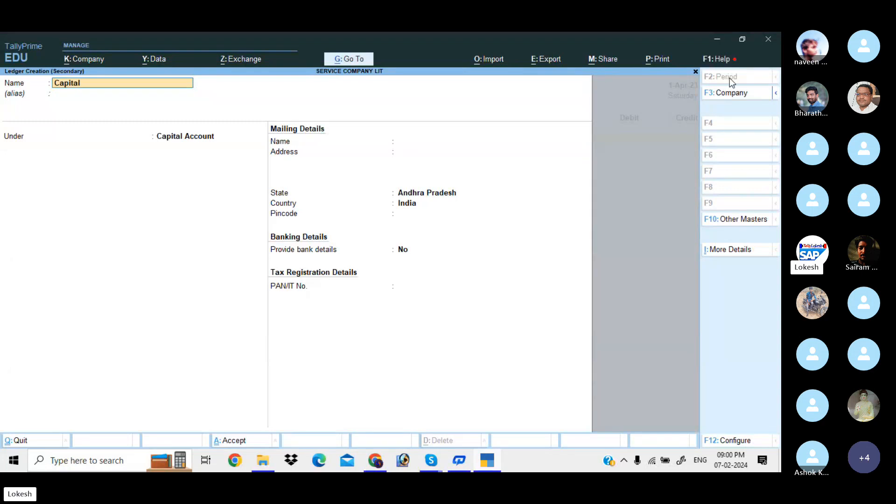
key("Return")
key("Return")
key("Return")
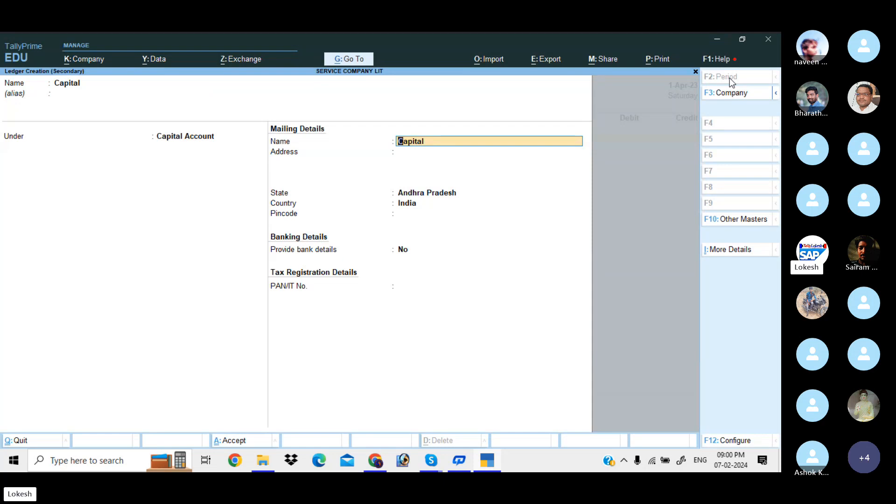
key("ctrl+a")
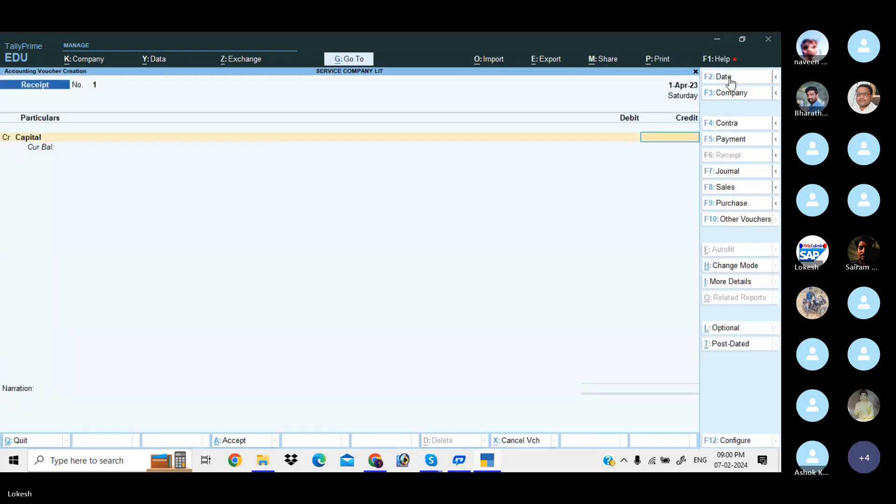
- Credit Capital with 300000 against a debit to Cash and save the receipt voucher
type("3000")
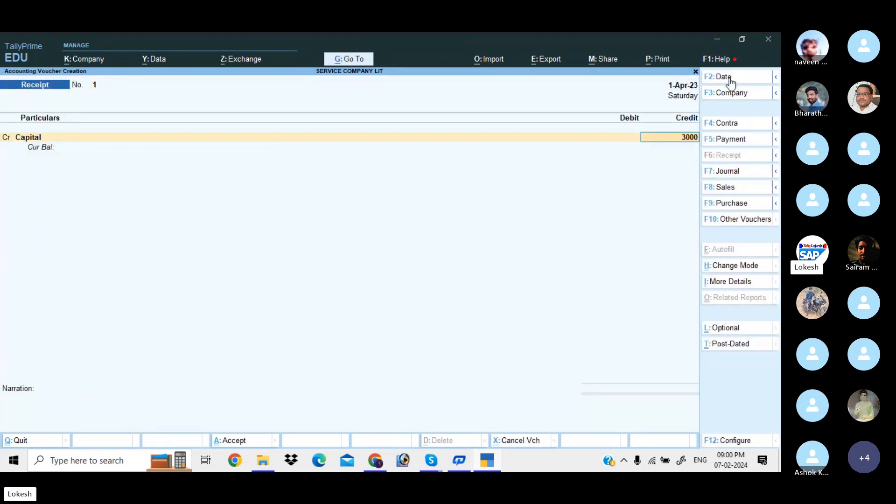
type("00")
key("Return")
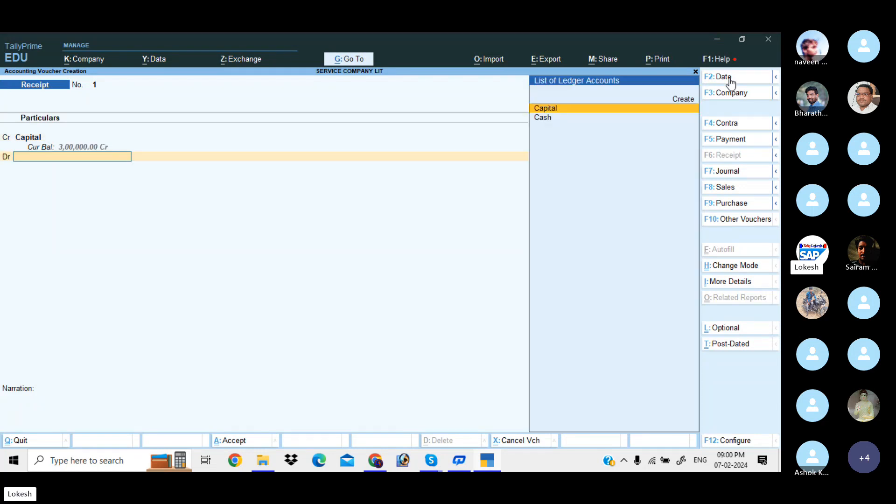
key("Down")
key("Return")
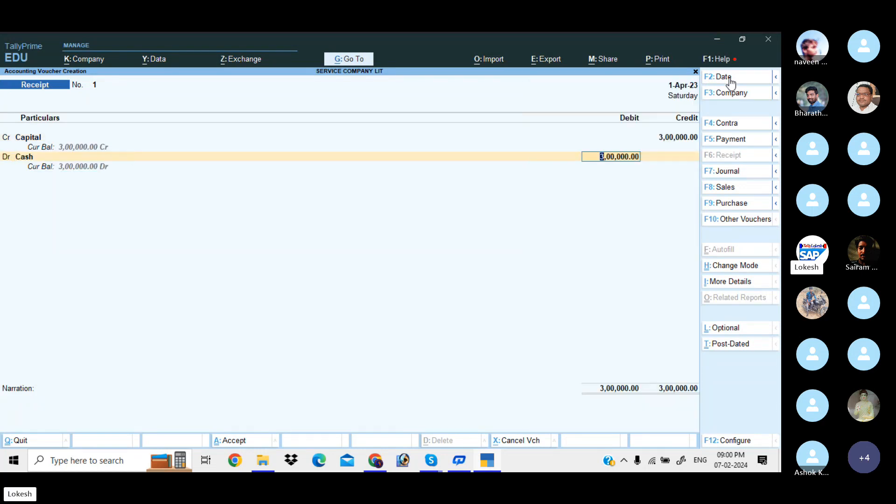
key("ctrl+a")
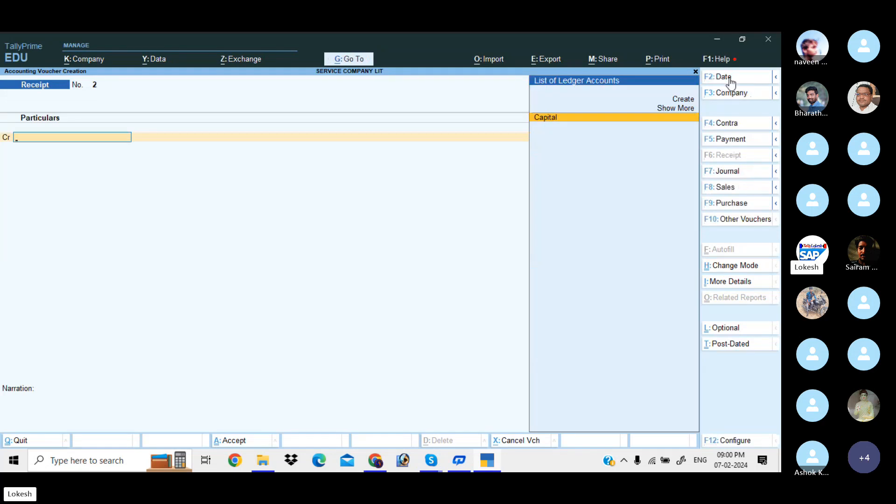
- Start a payment voucher and create the ledger Computer under Fixed Assets as its debited account
left_click(749, 139)
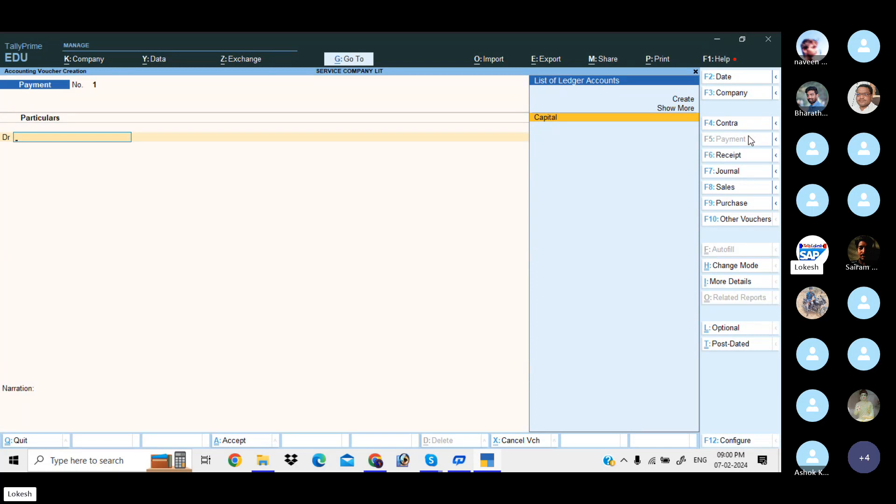
key("alt+c")
type("Computer")
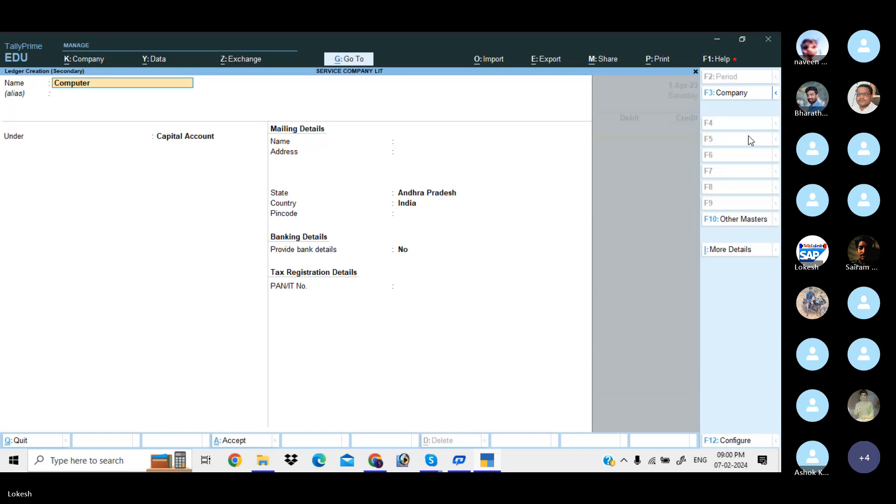
key("Return")
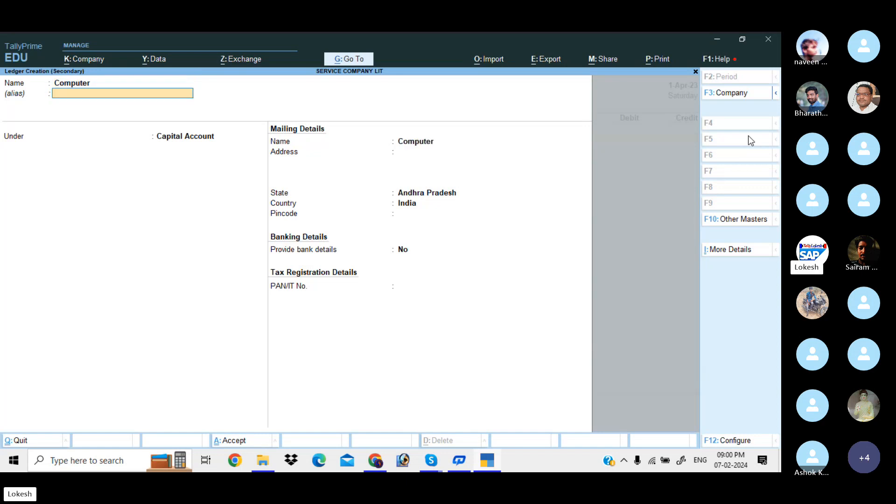
key("Return")
type("fix")
key("Return")
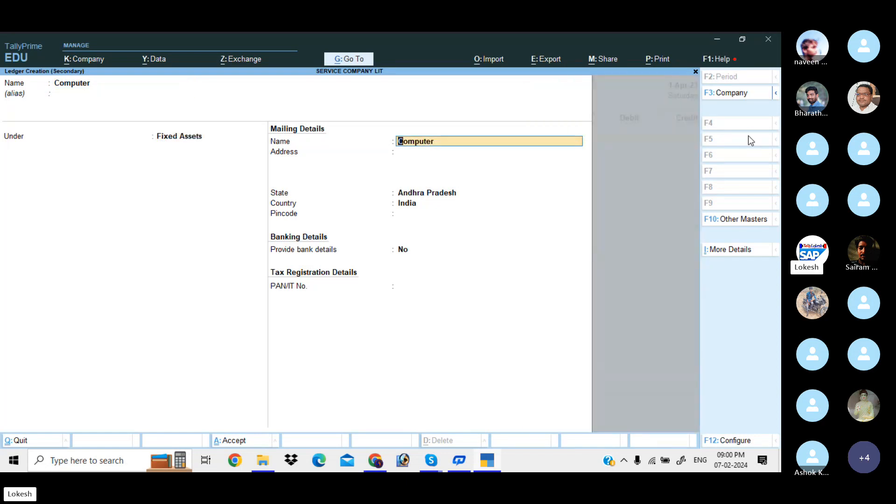
key("ctrl+a")
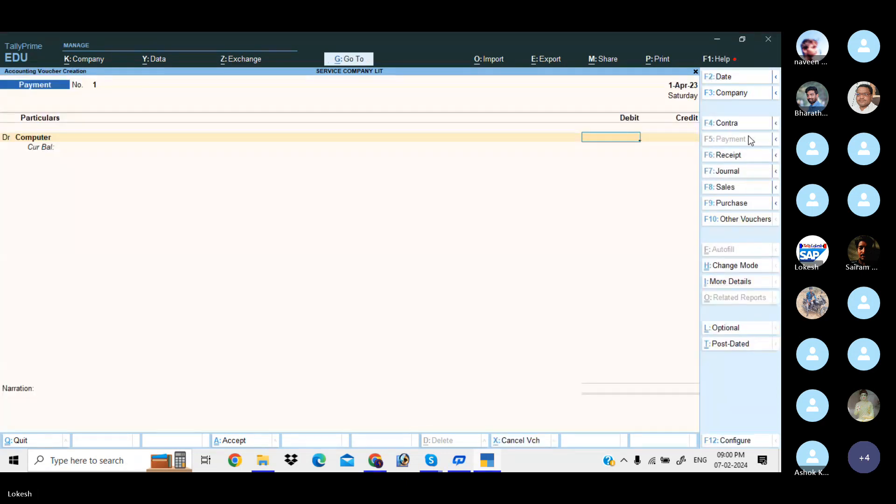
- Debit Computer with 22500 against a credit to Cash and save the payment voucher
type("22")
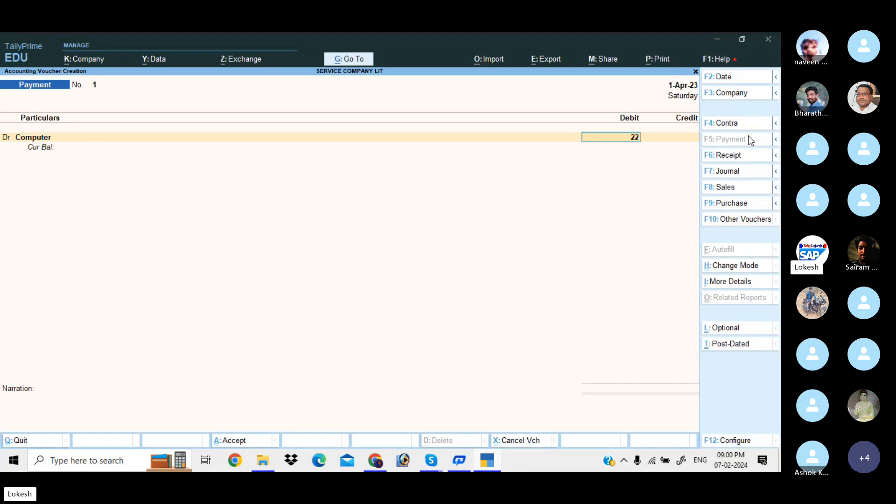
type("500")
key("Return")
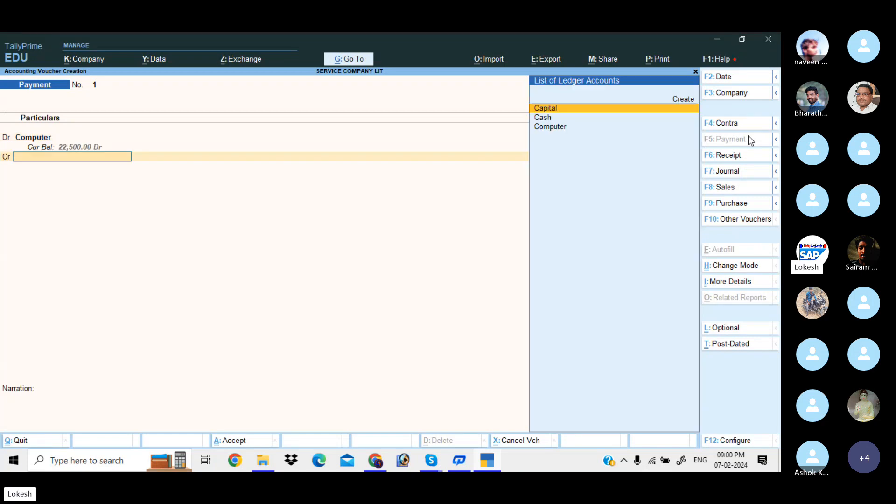
key("Down")
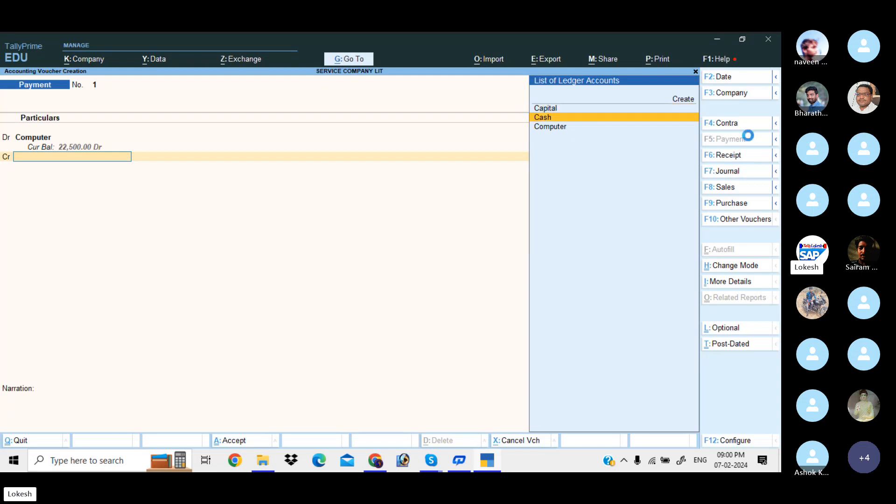
key("Return")
key("Return")
key("Return")
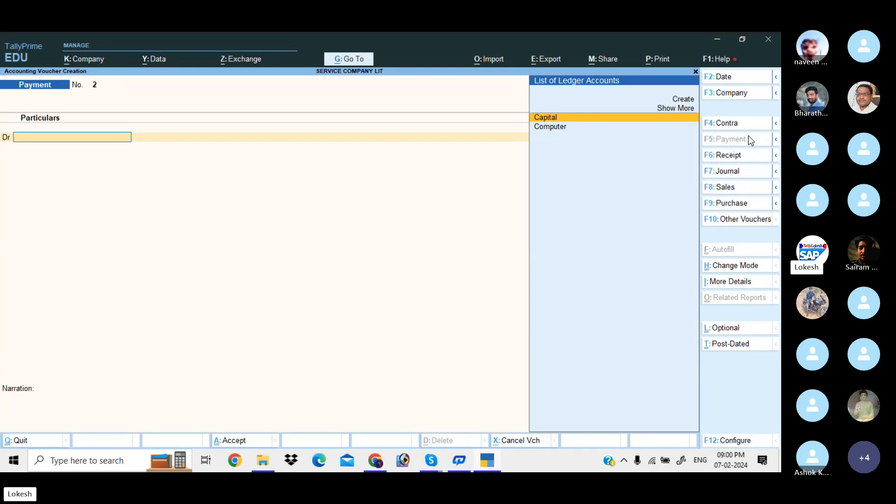
- Start a contra voucher and credit Cash with 100000
left_click(738, 125)
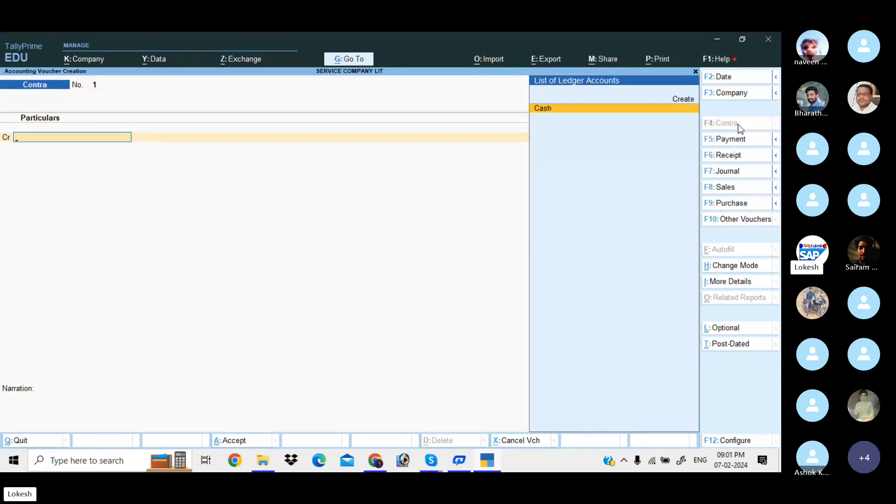
key("Return")
type("100")
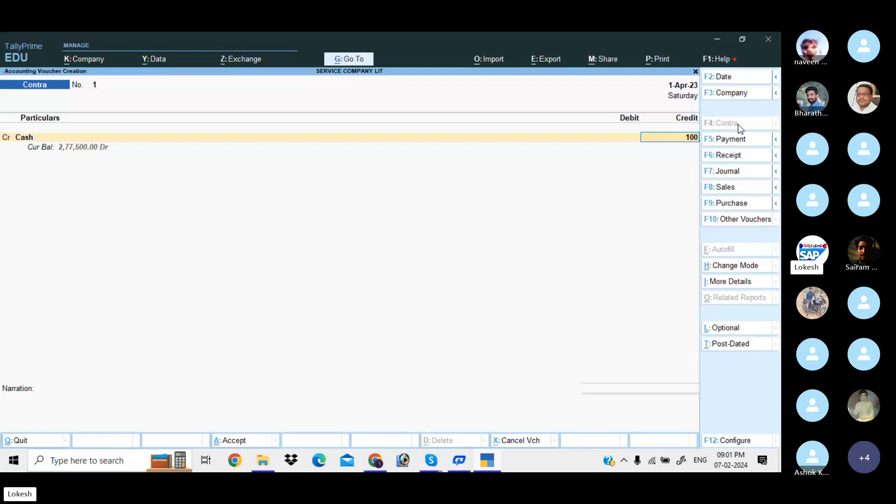
type("000")
key("Return")
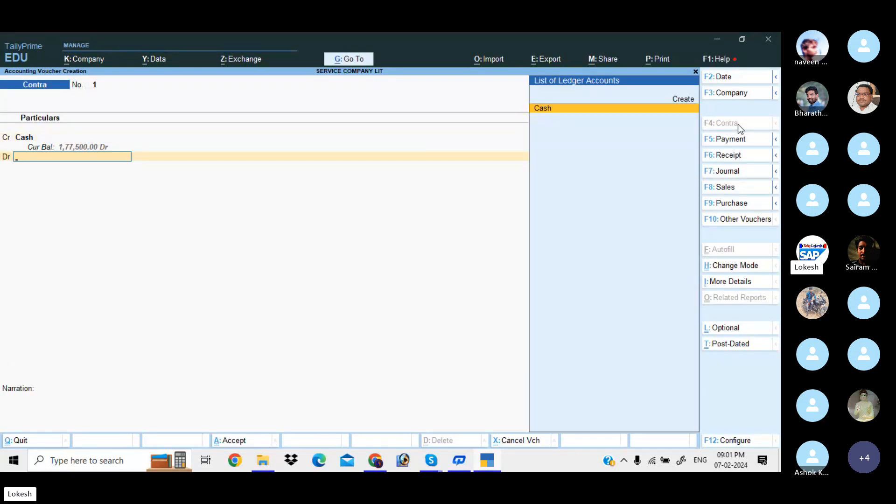
- Create the ledger Hdfc Bank under Bank Accounts as the debited account and save the contra voucher
key("alt+c")
type("Hd")
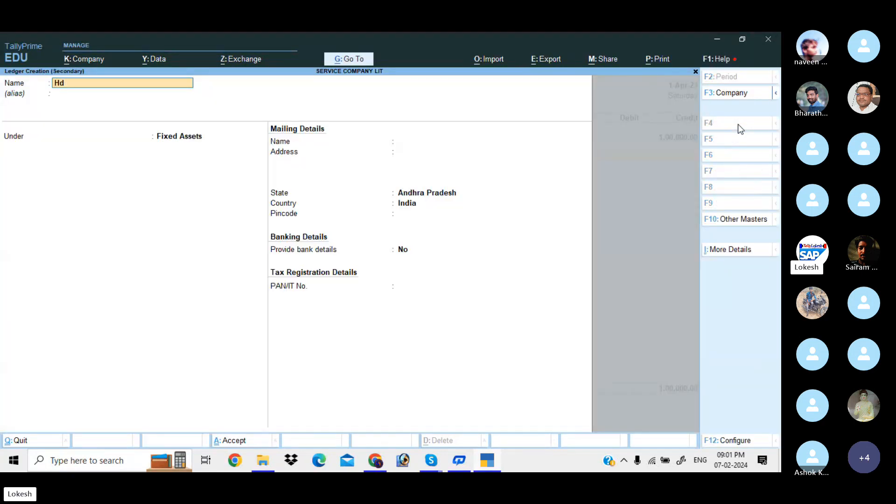
type("fc Bn")
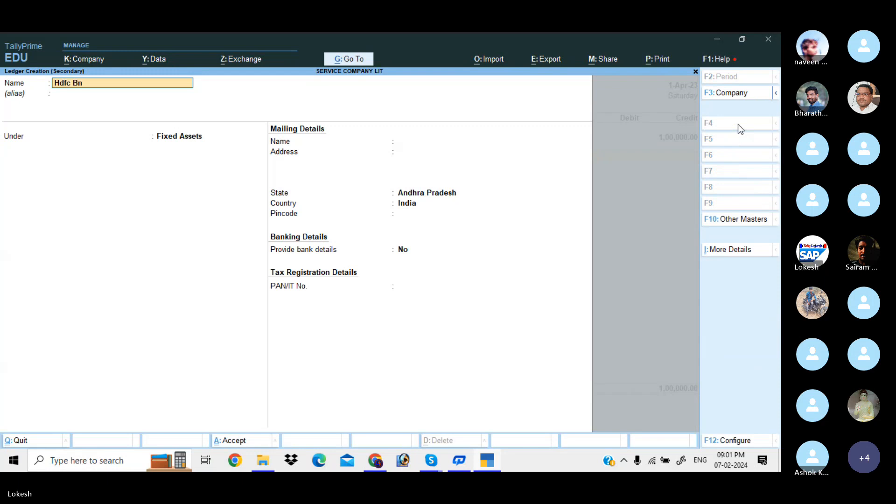
key("BackSpace")
type("ank")
key("Return")
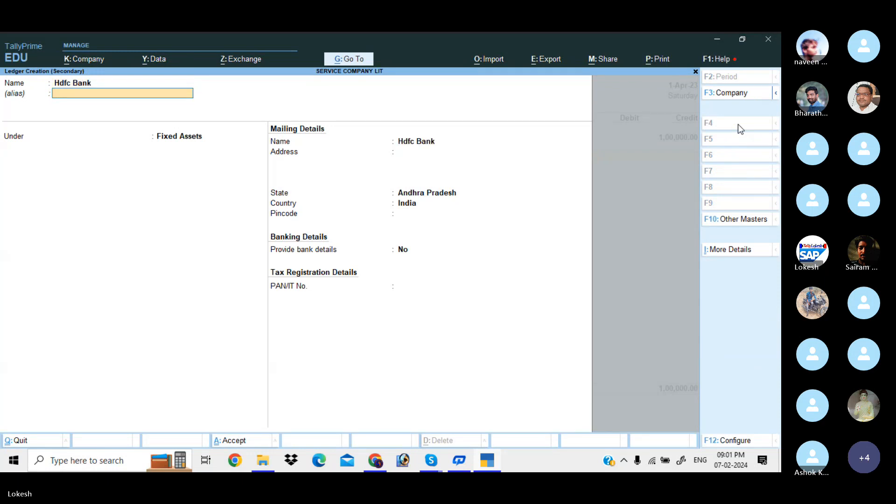
key("Return")
type("Ba")
key("Return")
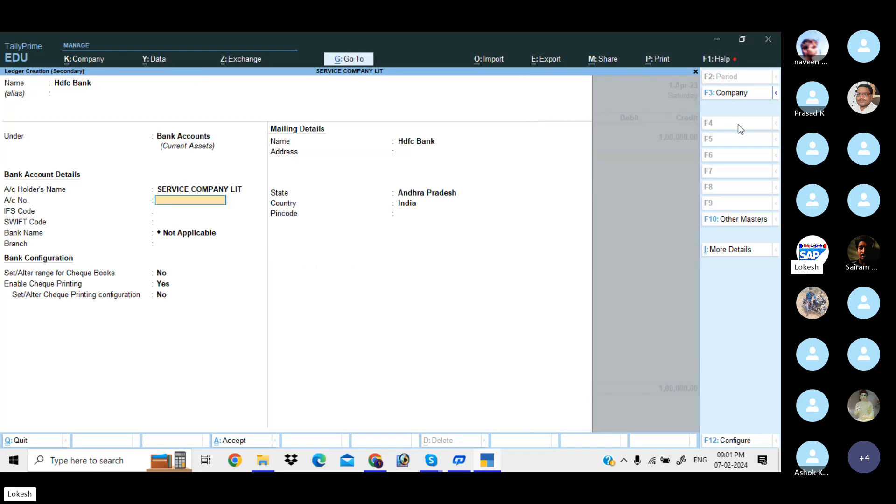
key("ctrl")
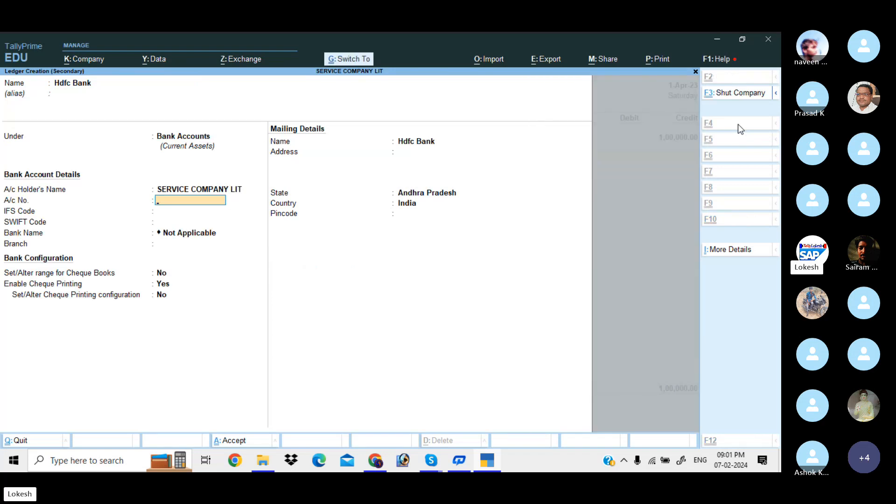
key("ctrl+a")
key("ctrl+a")
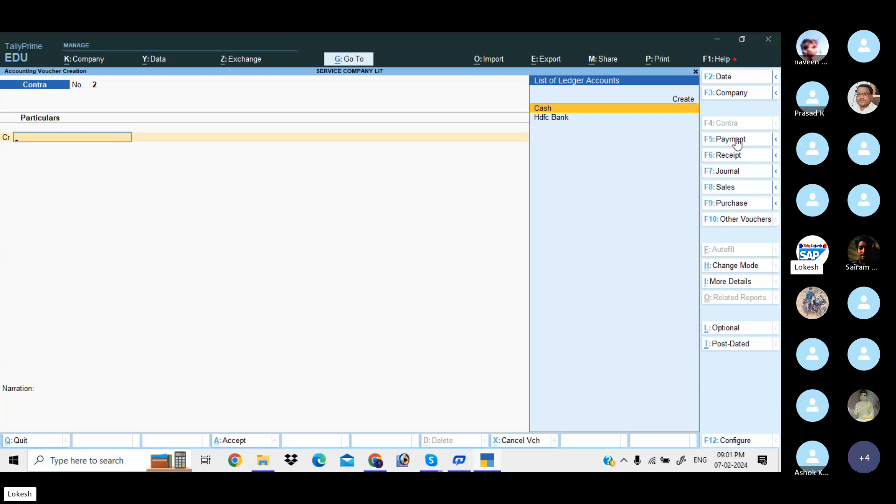
- Start another payment voucher and create the ledger Sd Office Building under Deposits (Asset) as its debited account
left_click(731, 139)
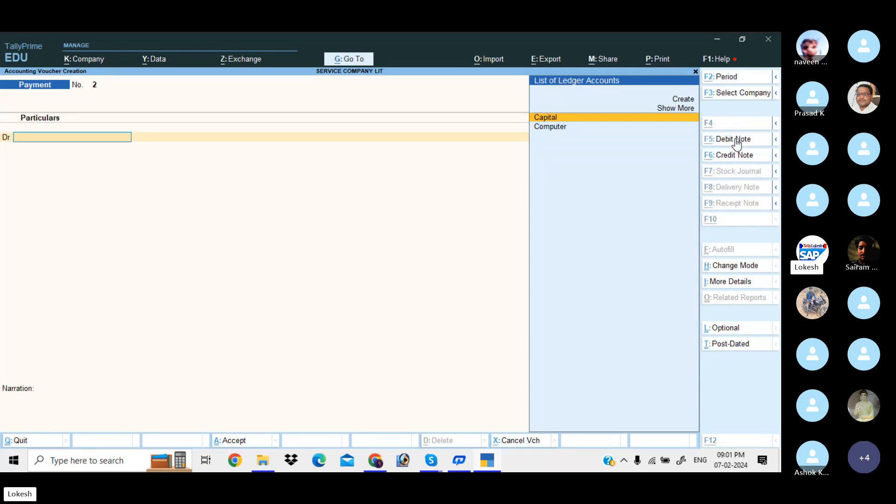
key("alt+c")
type("Sd Off")
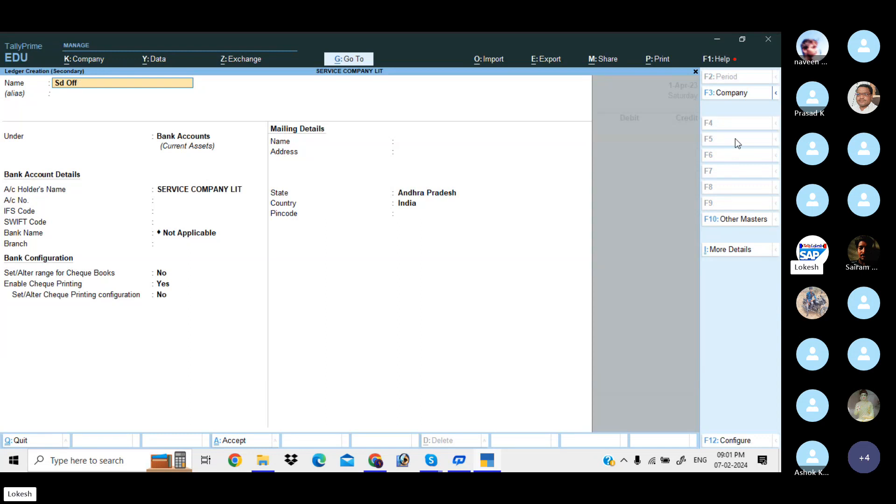
type("ice")
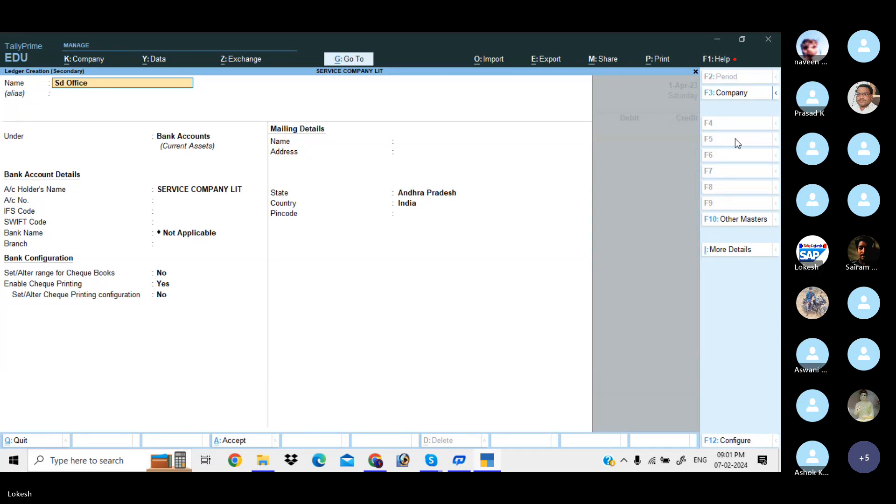
type(" Building")
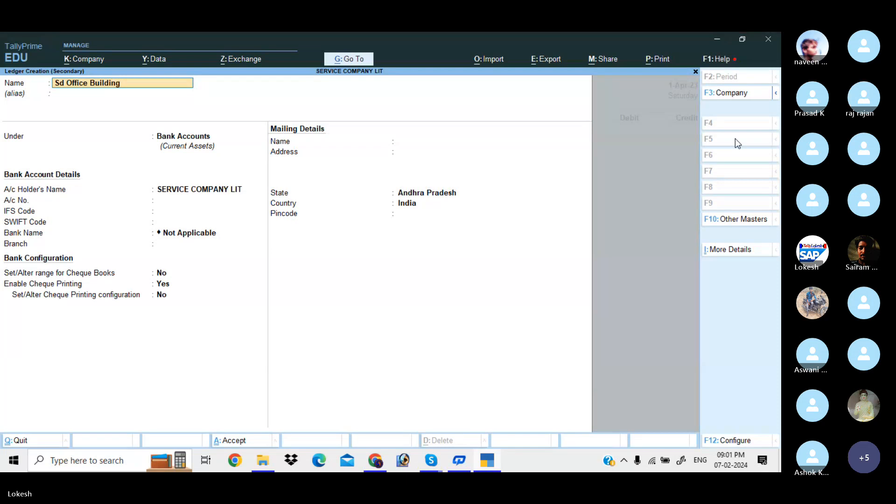
key("Return")
key("Return")
type("De")
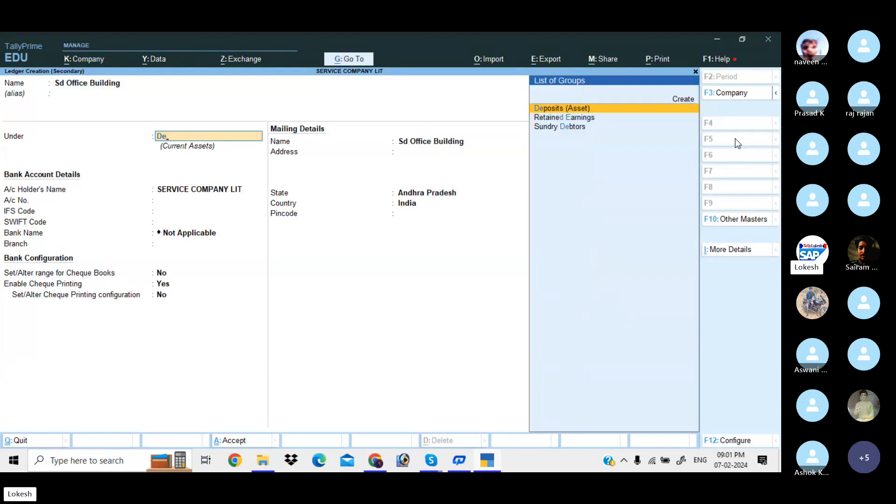
key("Return")
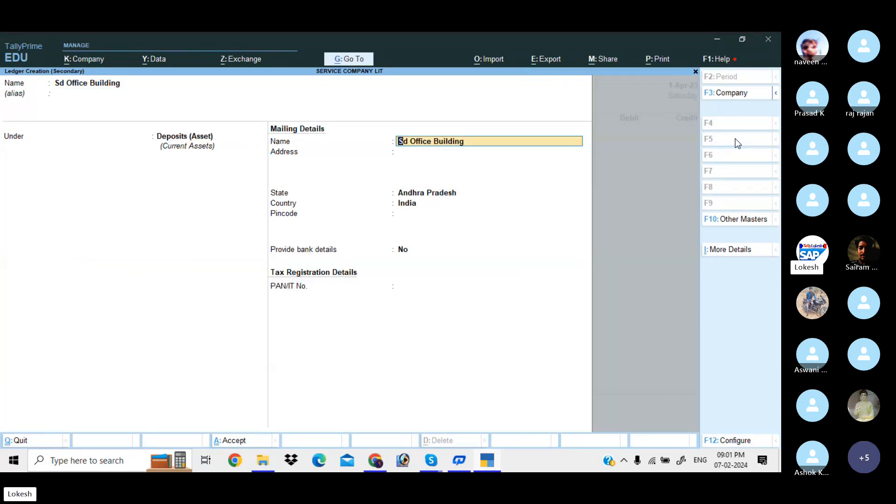
key("ctrl")
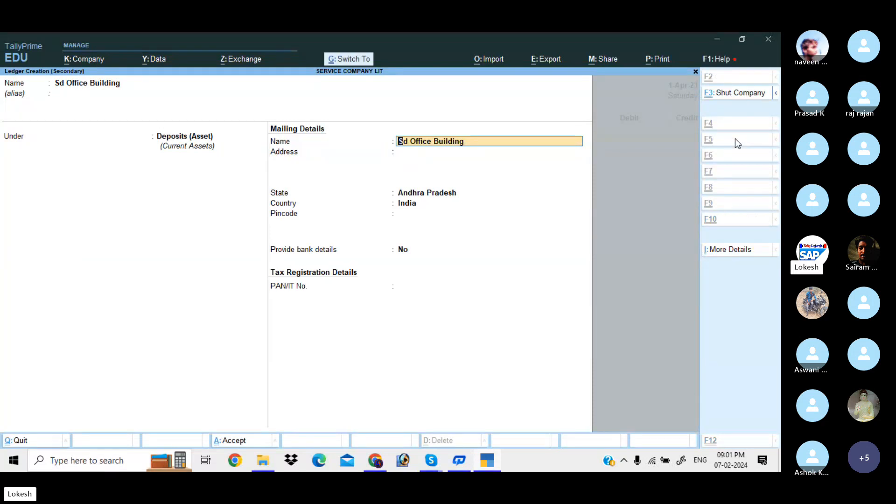
key("ctrl+a")
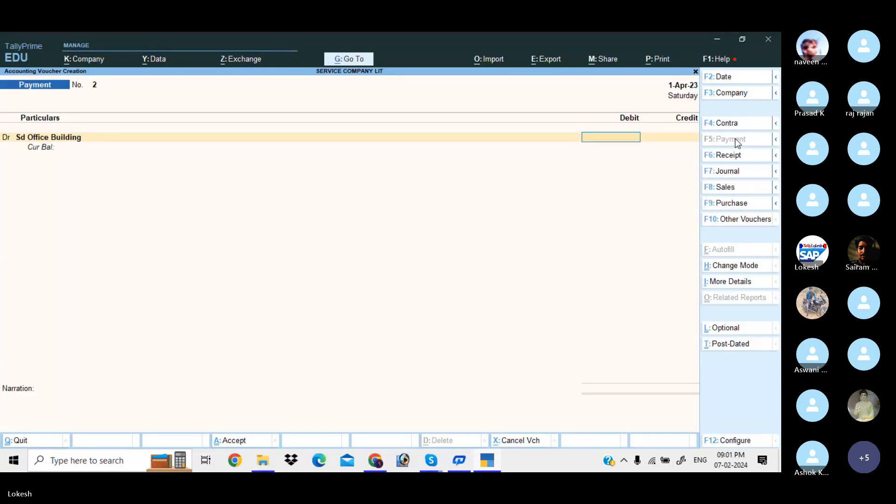
- Debit Sd Office Building with 25000 against a credit to Hdfc Bank and save the payment voucher
type("25000")
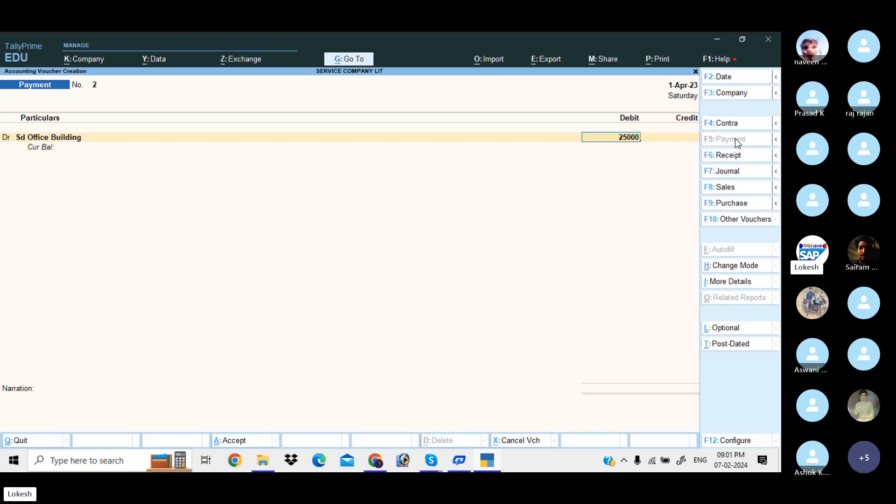
key("Return")
key("Return")
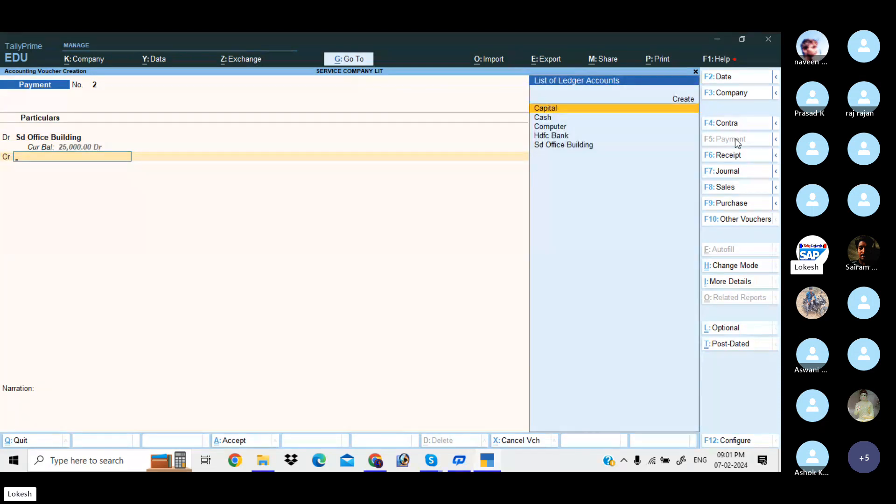
type("H")
key("Return")
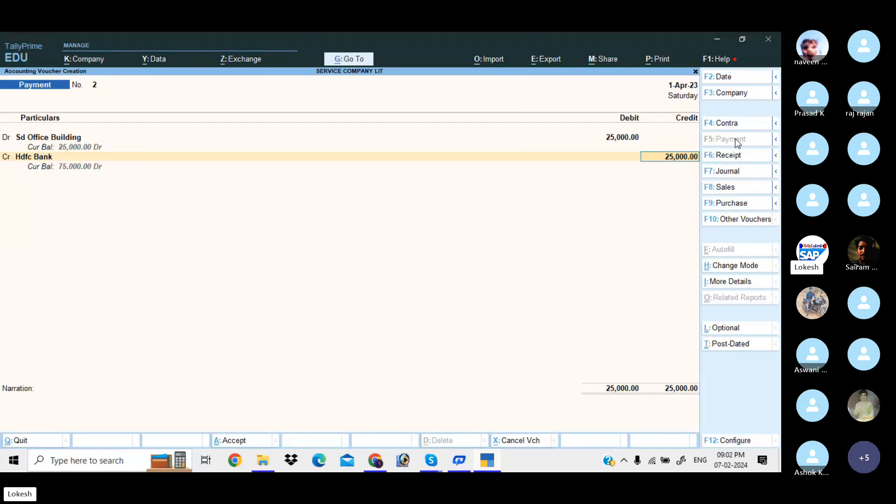
key("ctrl")
key("ctrl+a")
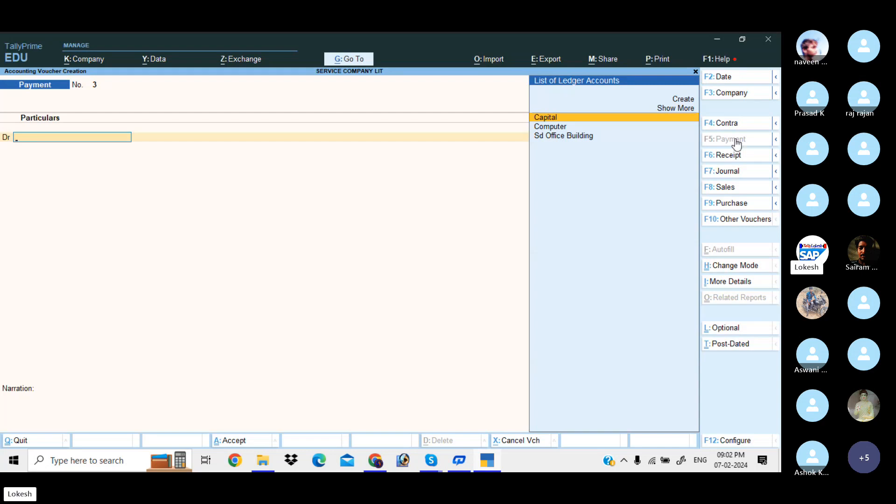
- Create the ledger Cell Phone under Fixed Assets in the new payment voucher and debit it with 6000
key("alt+c")
type("Cell P")
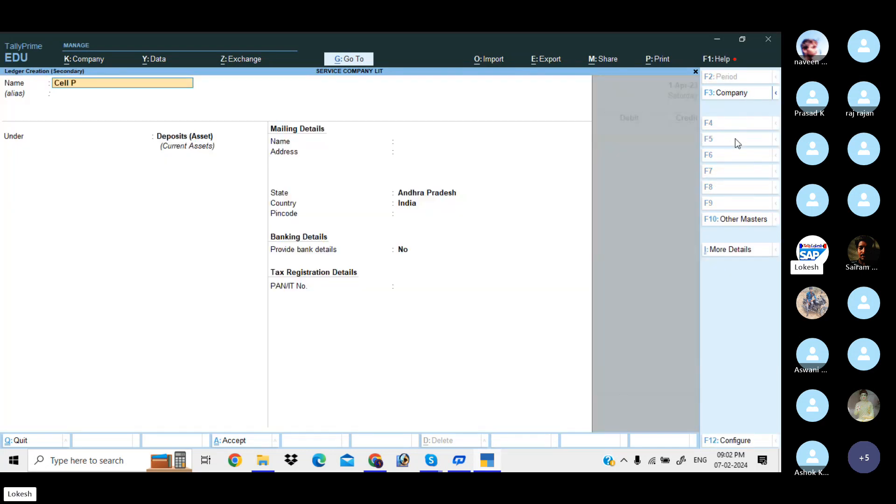
type("hone")
key("Return")
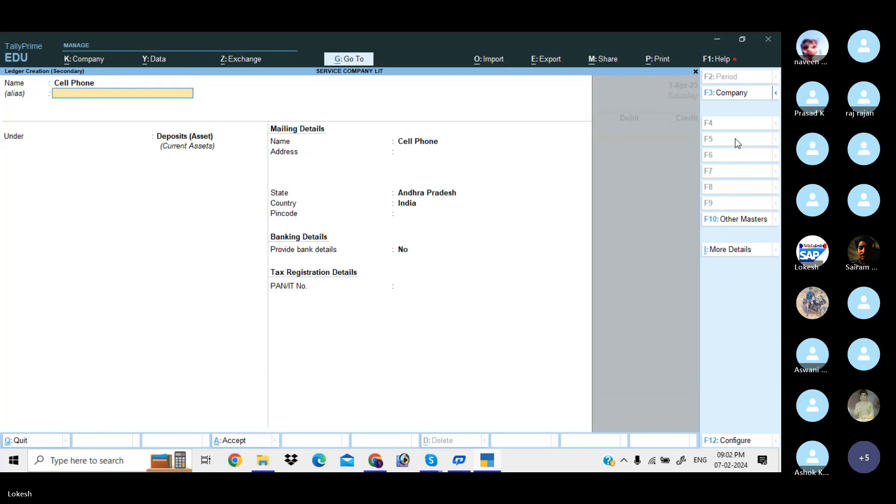
key("Return")
type("fix")
key("Return")
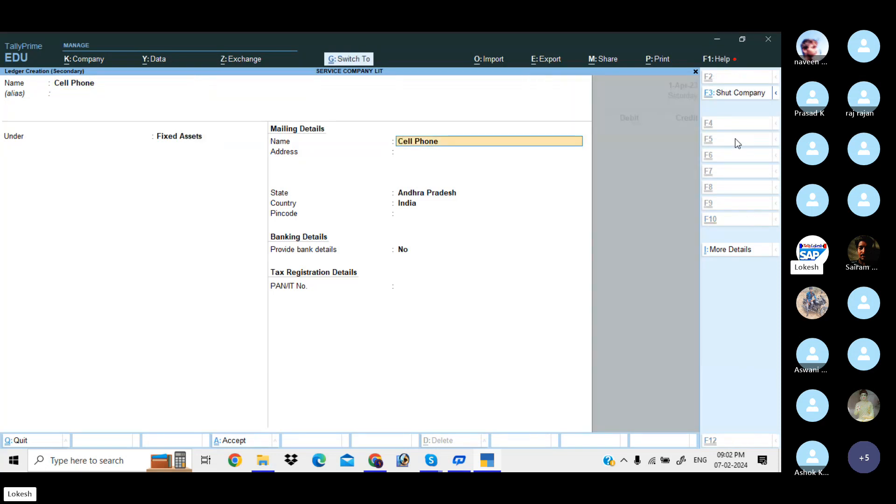
key("ctrl+a")
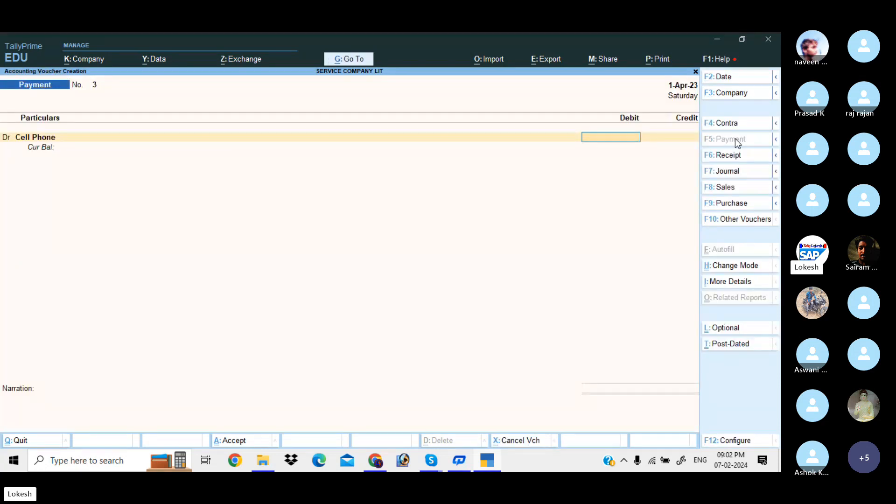
type("6000")
key("Return")
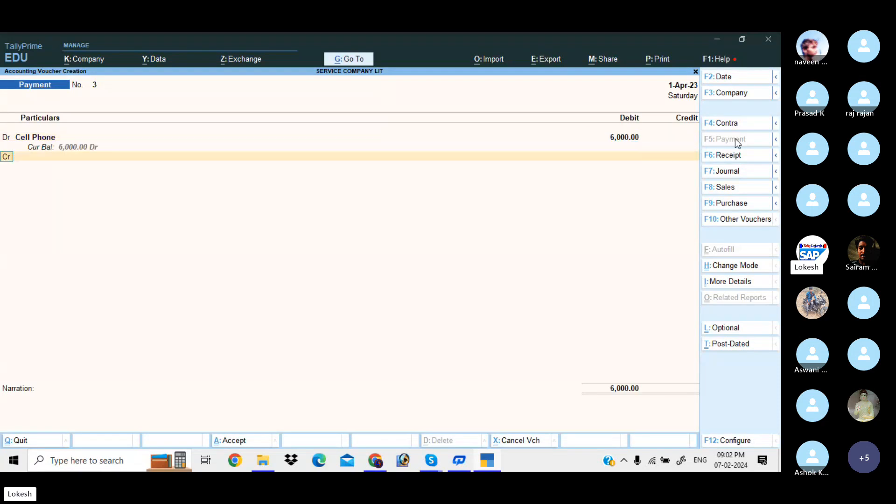
- Add a second debit line by creating the ledger Furniture under Fixed Assets and enter 20000 for it
key("Return")
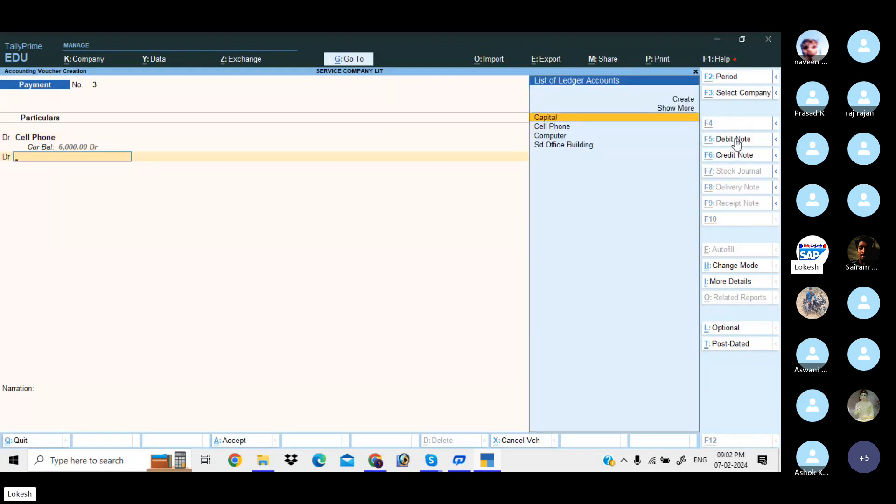
key("alt+c")
type("Fu")
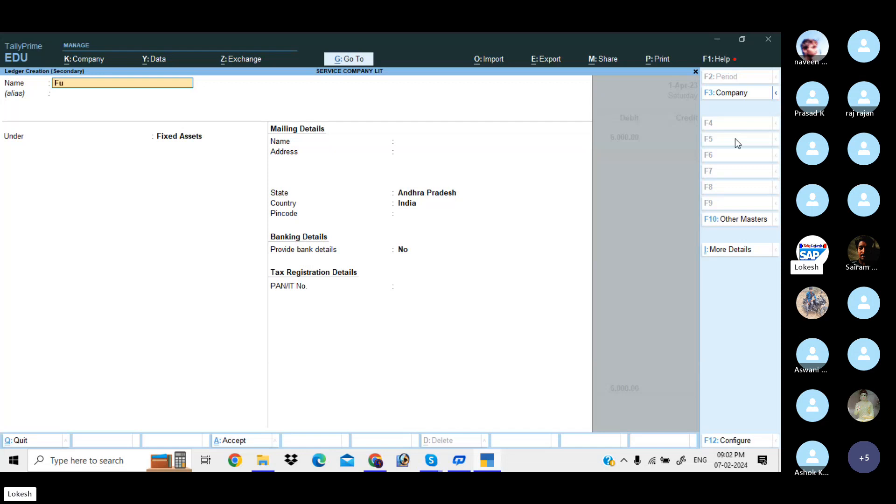
type("rniture")
key("Return")
key("Return")
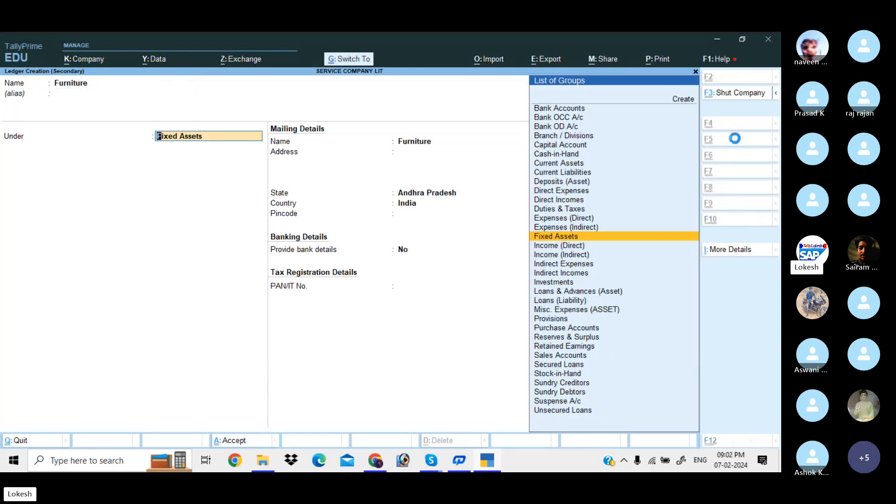
key("ctrl+a")
type("20000")
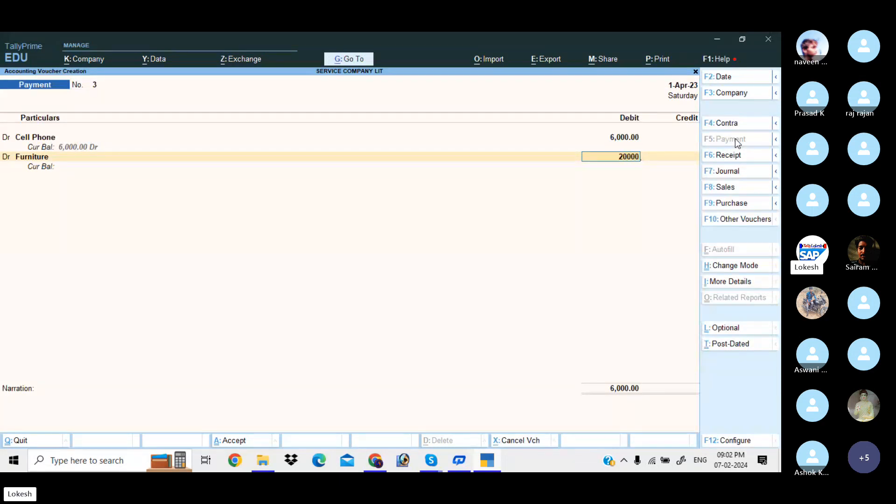
key("Return")
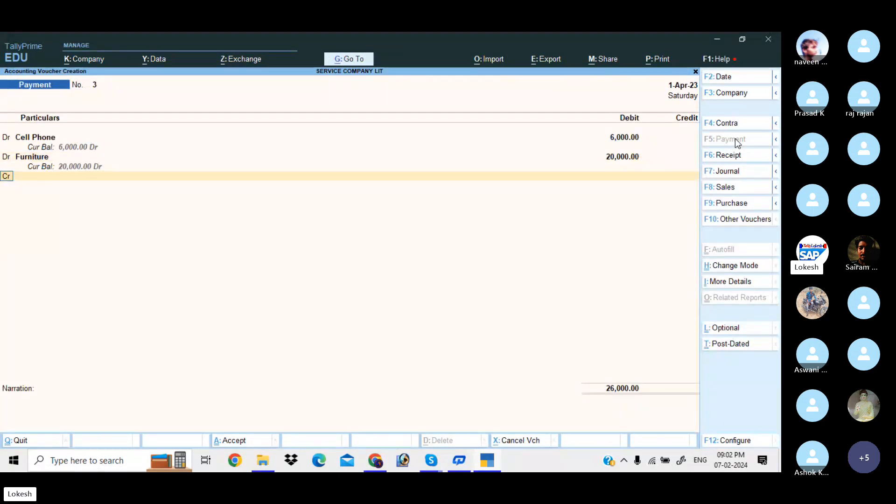
- Create the ledger Air Conditioner under Fixed Assets as the third debit line and debit it with 20000
key("alt+c")
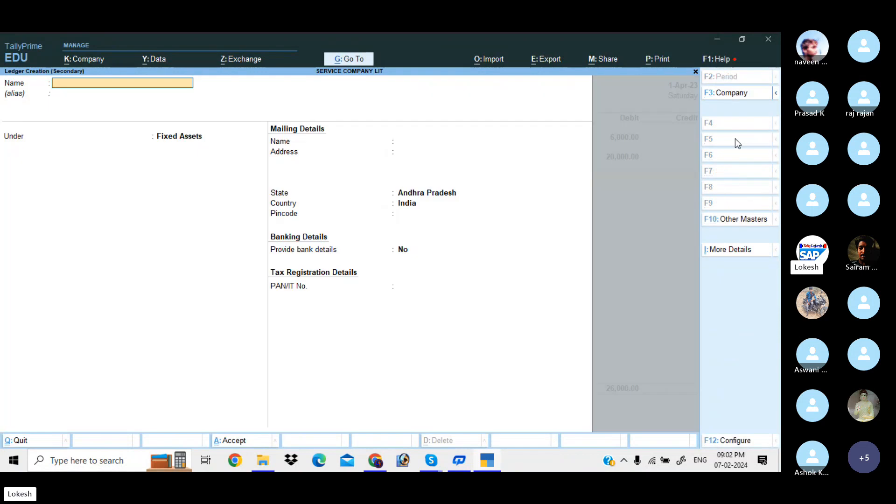
type("Air Conditioner")
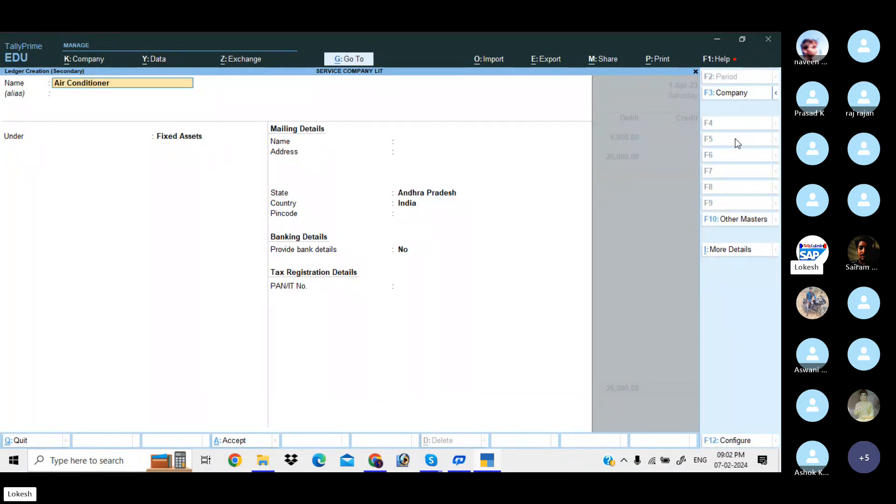
key("Return")
key("Return")
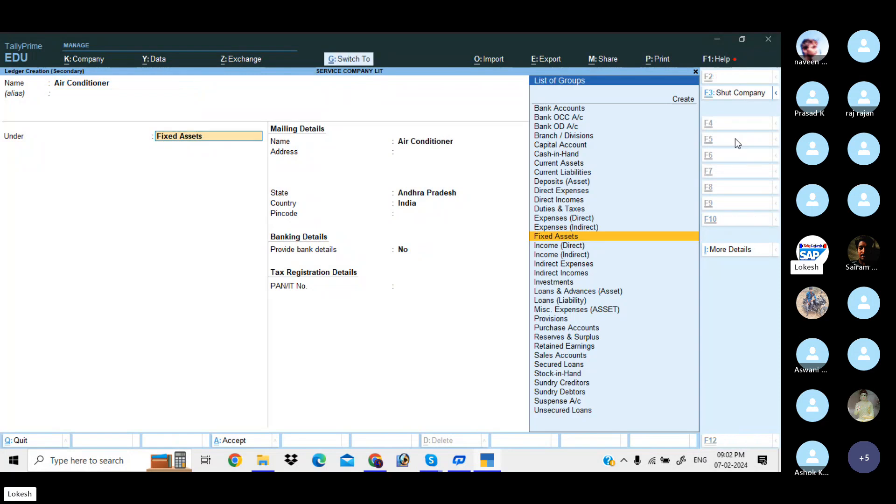
key("ctrl+a")
type("20000")
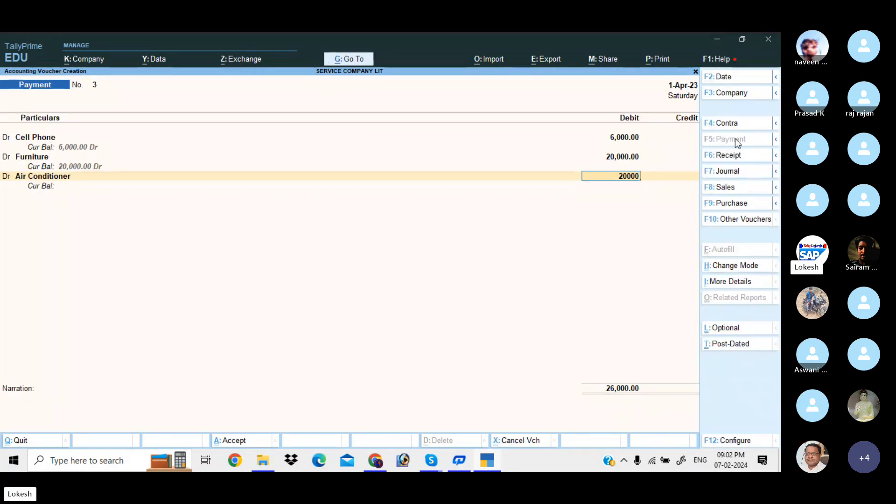
key("Return")
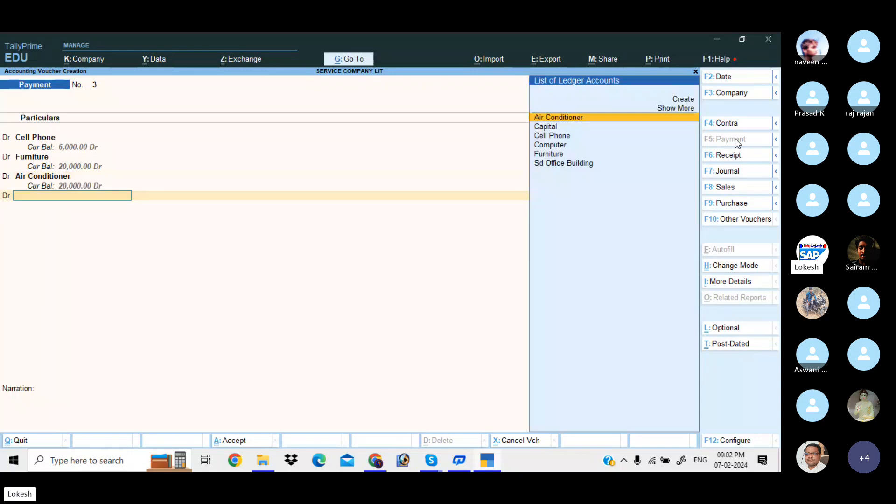
- Create the ledger Electrical Fittings under Fixed Assets as the fourth debit line and debit it with 15000
key("alt+c")
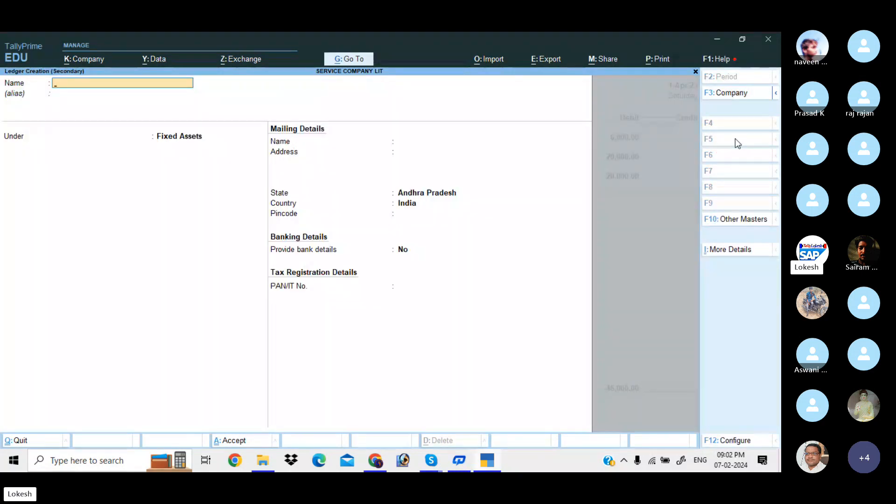
type("Electi")
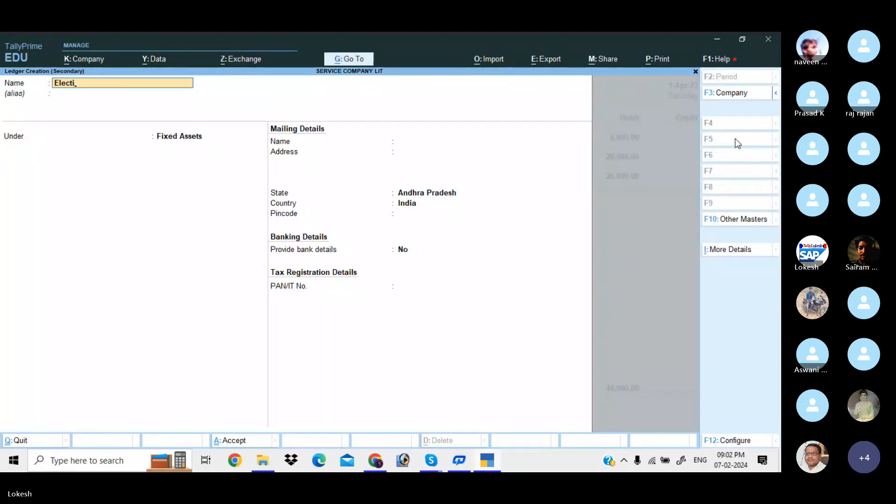
key("BackSpace")
type("rical Fittings")
key("Return")
key("Return")
key("ctrl+a")
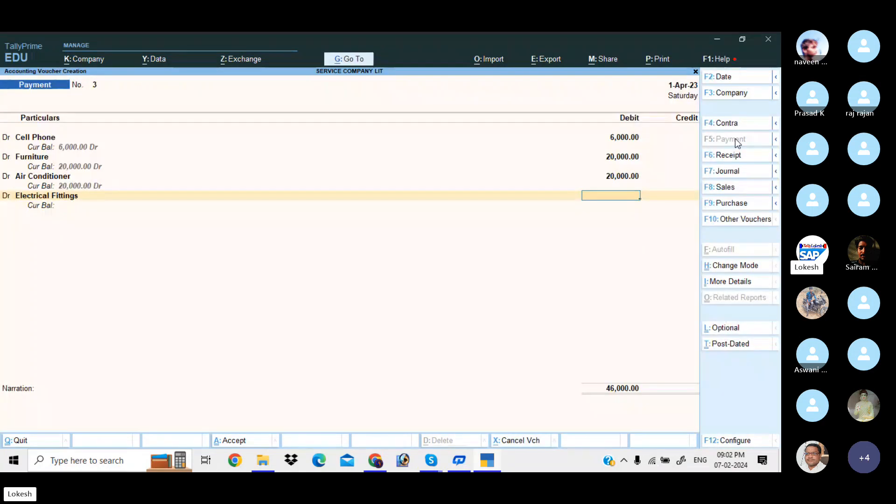
type("15000")
key("Return")
- Credit Hdfc Bank with the full amount of the asset purchases and save the payment voucher
key("Return")
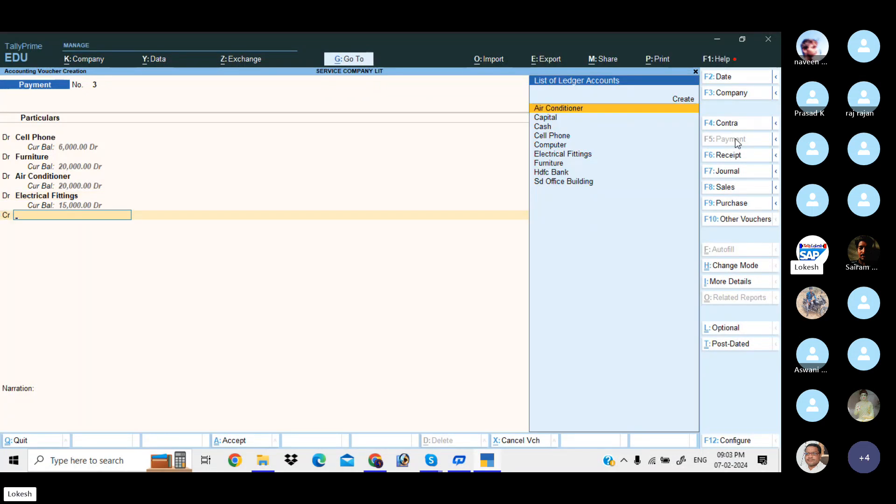
type("hdfc")
key("Return")
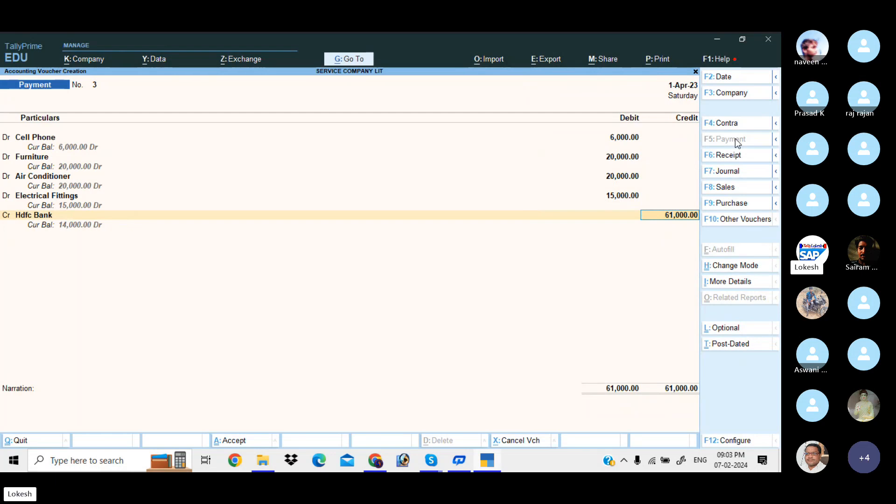
key("ctrl+a")
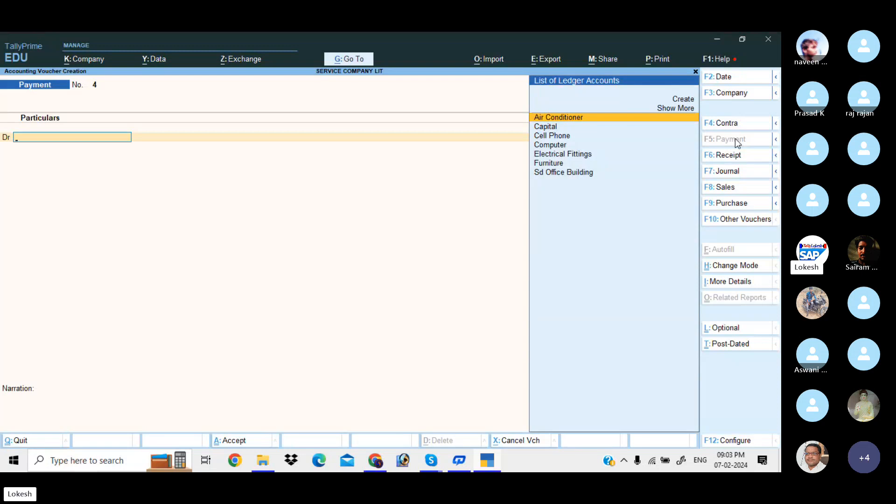
- Create the ledger Telephone Sd under Deposits (Asset) as the debited account of the next payment voucher
key("alt+c")
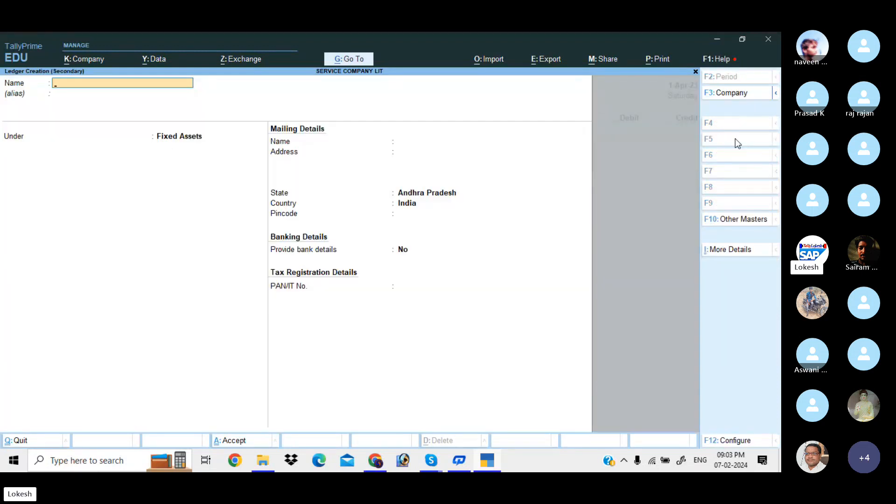
type("Telephone Sd")
key("Return")
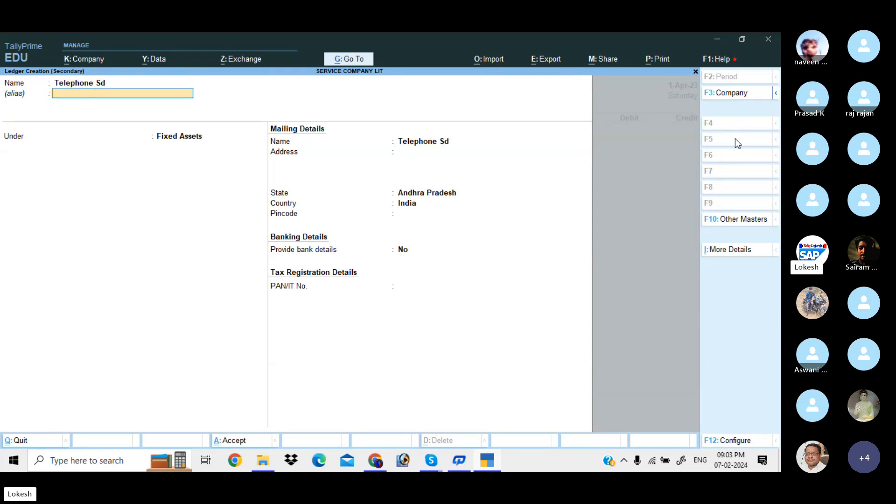
key("Return")
type("De")
key("Return")
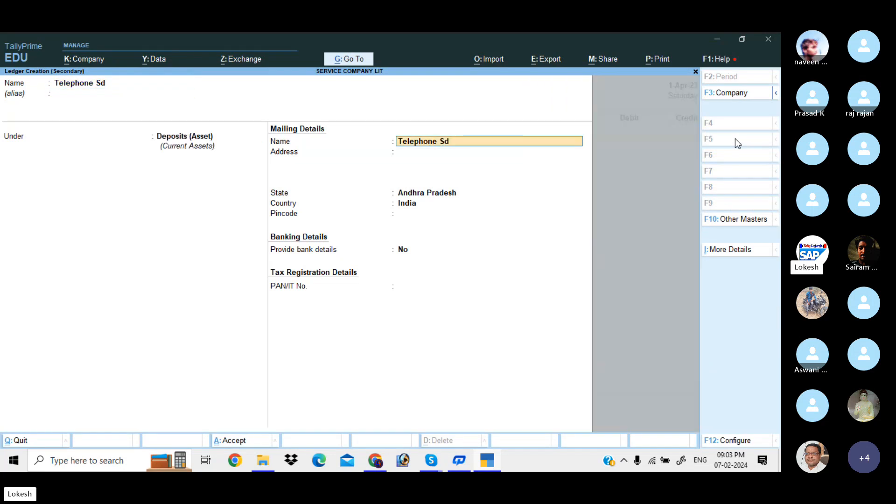
key("ctrl+a")
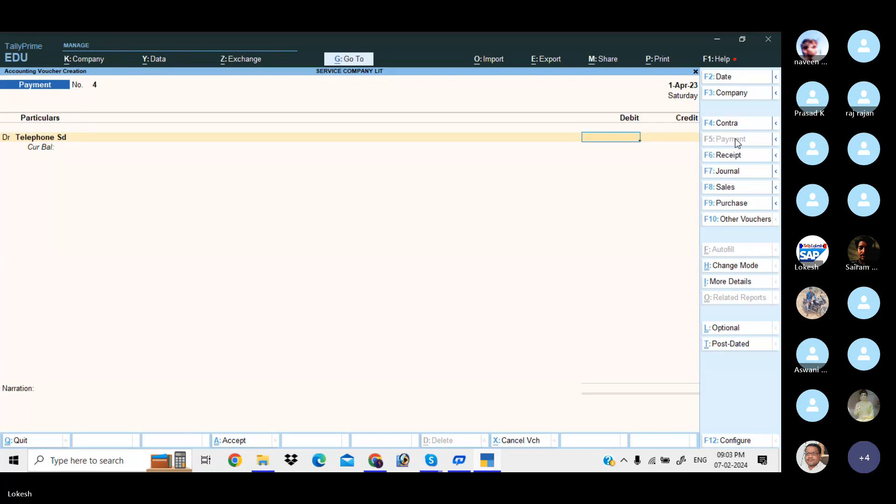
- Debit Telephone Sd with 3000 against a credit to Cash and save the payment voucher
type("3000")
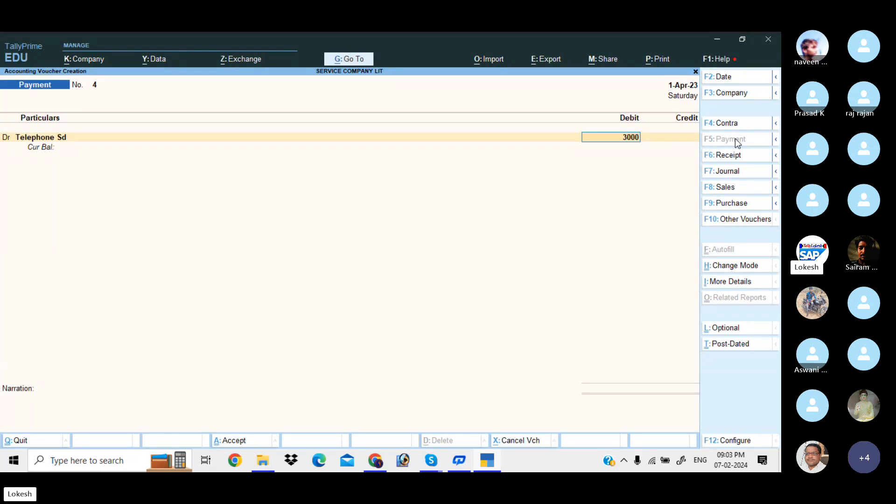
key("Return")
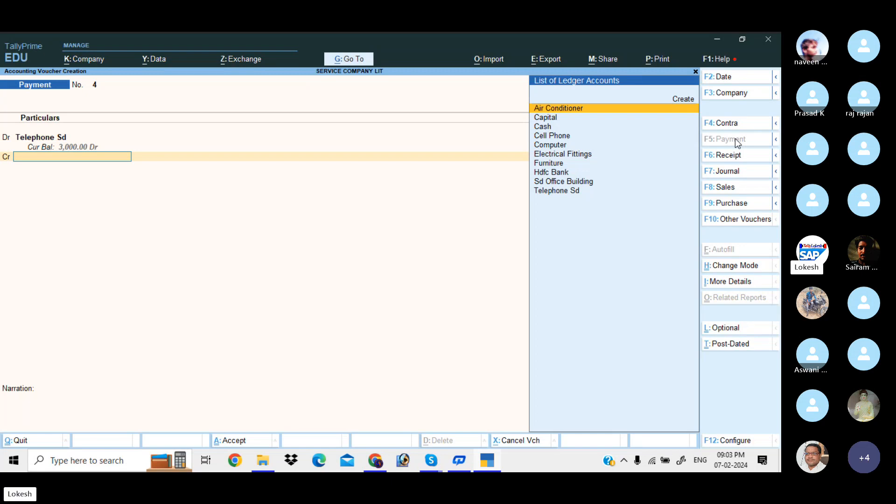
key("Down")
key("Down")
key("Return")
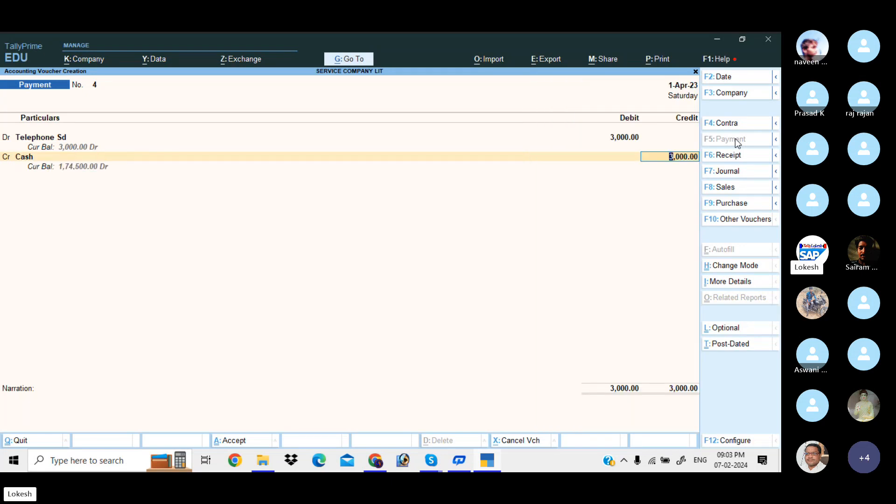
key("ctrl+a")
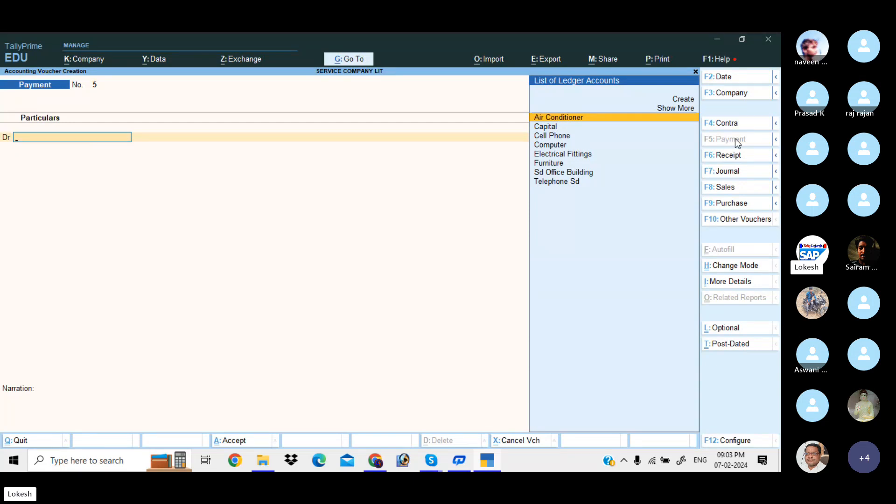
- Start a journal voucher and create the ledger Stationery under Indirect Expenses as its debited account
left_click(739, 176)
key("alt+c")
type("S")
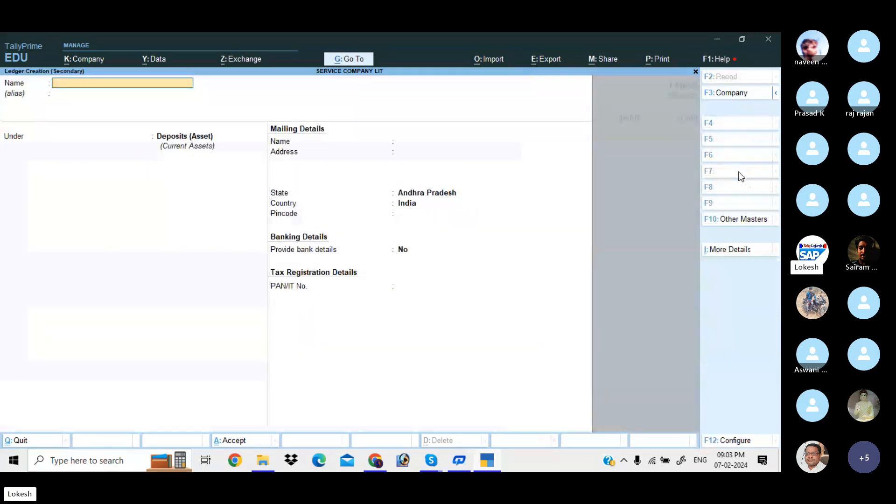
type("tat")
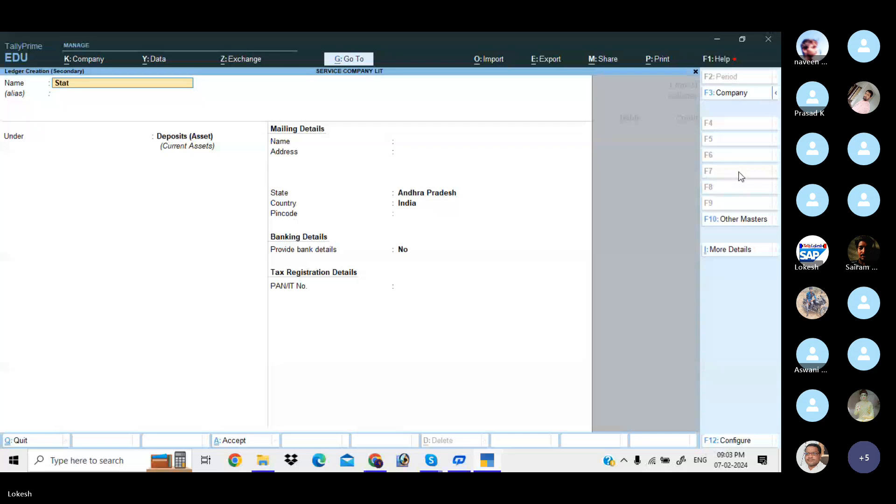
type("ionery")
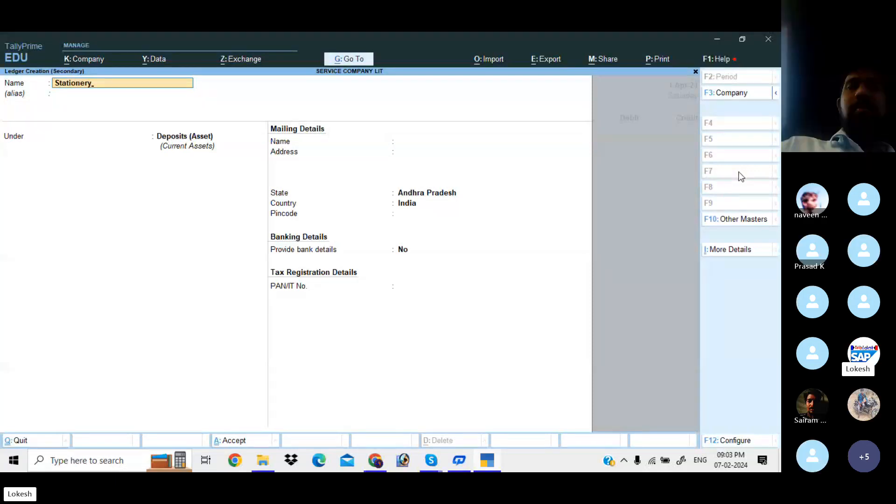
key("Return")
type("ind")
key("Down")
key("Down")
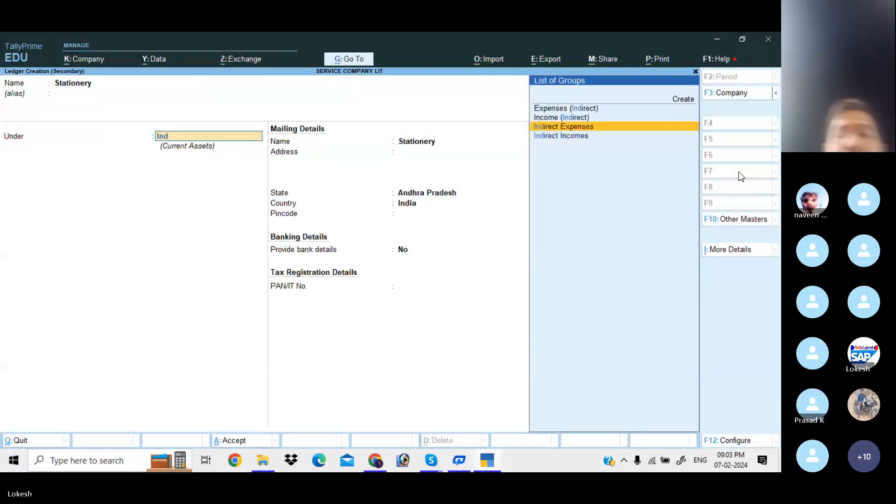
key("Return")
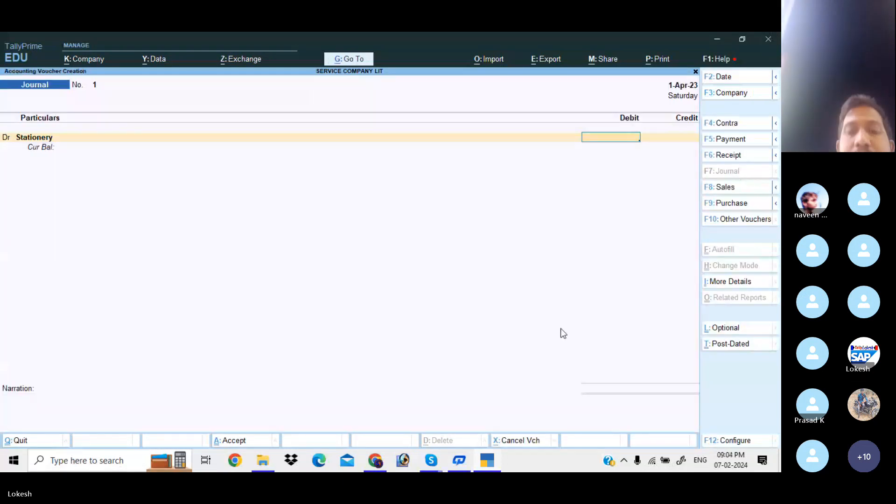
- Switch to the Skype group call and mute a participant whose microphone is on, using the participants list
left_click(430, 461)
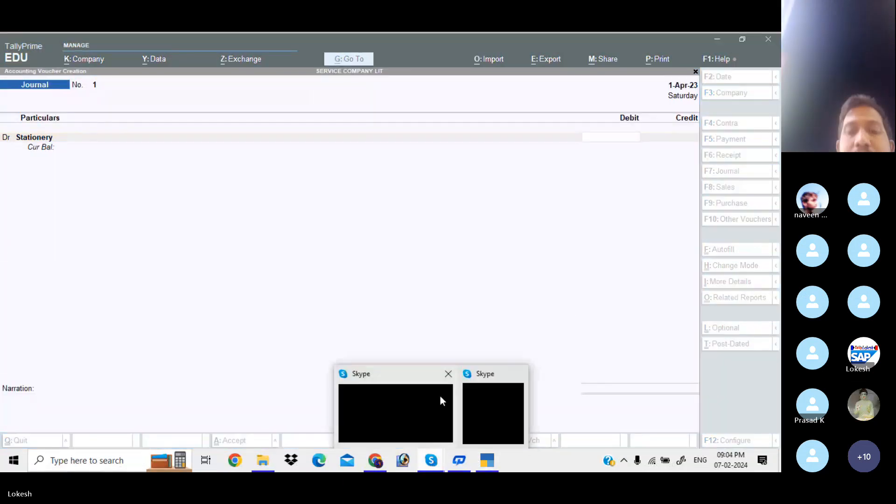
left_click(418, 410)
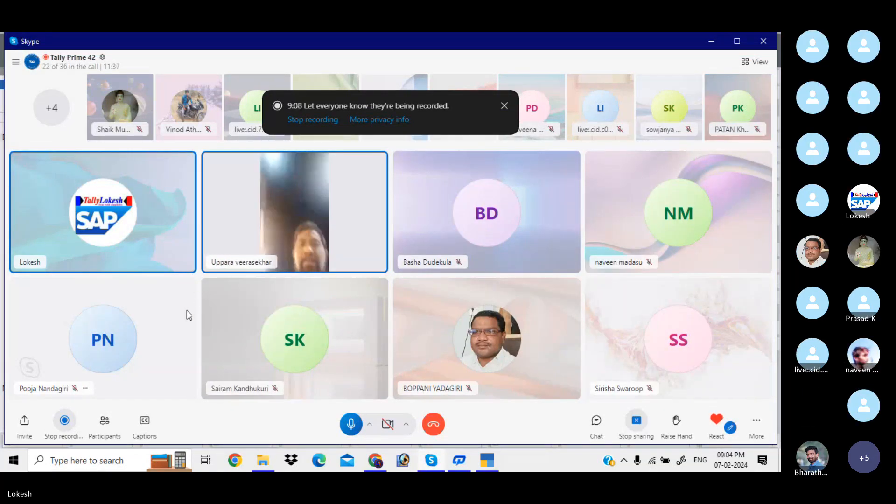
left_click(108, 425)
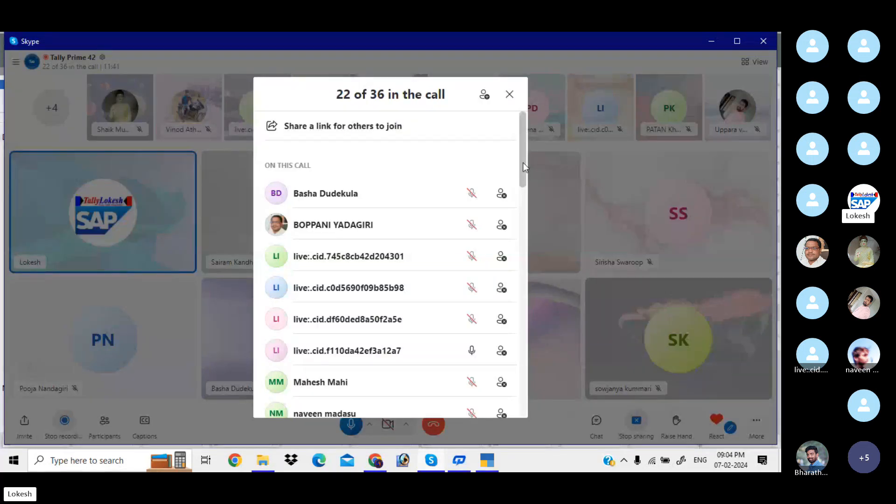
left_click_drag(522, 162, 527, 248)
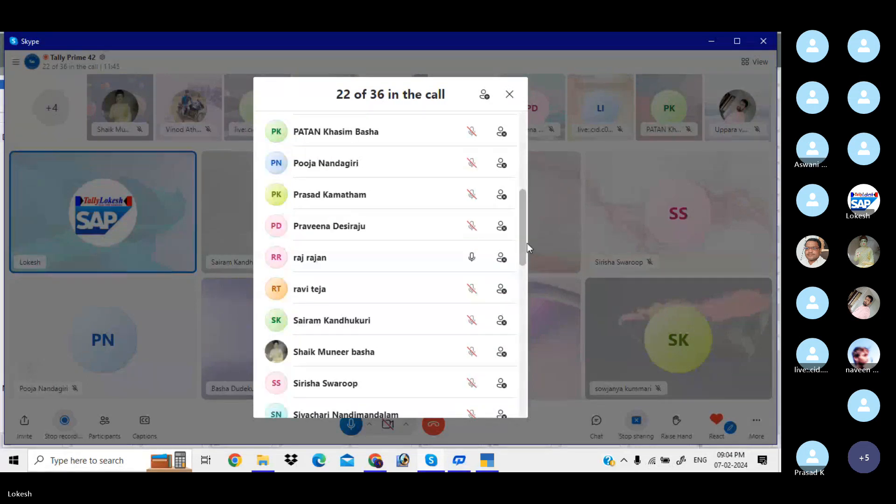
left_click(472, 229)
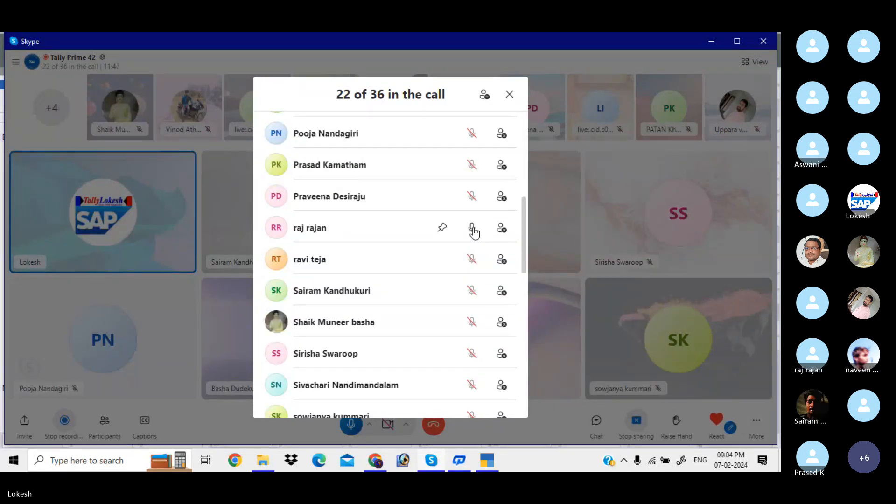
- Ring three absent members from the end of the Skype call's participants list and close the list
left_click_drag(528, 220, 528, 373)
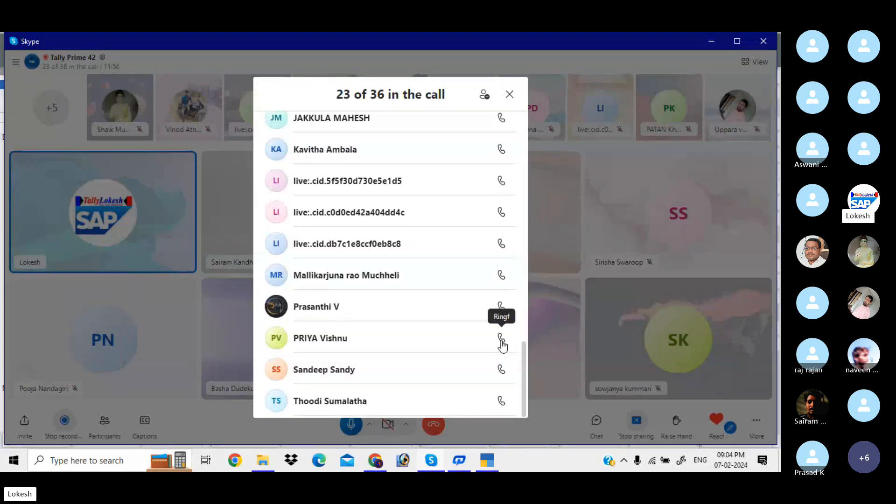
left_click(501, 369)
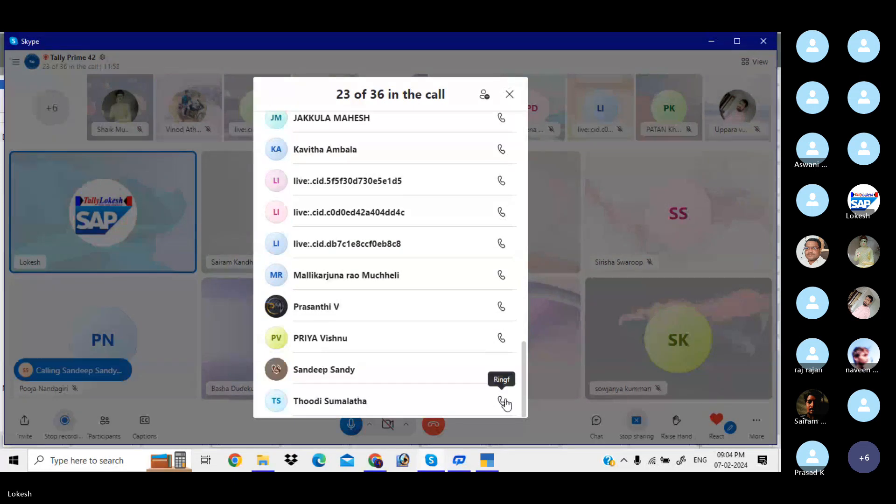
left_click(501, 401)
left_click(502, 275)
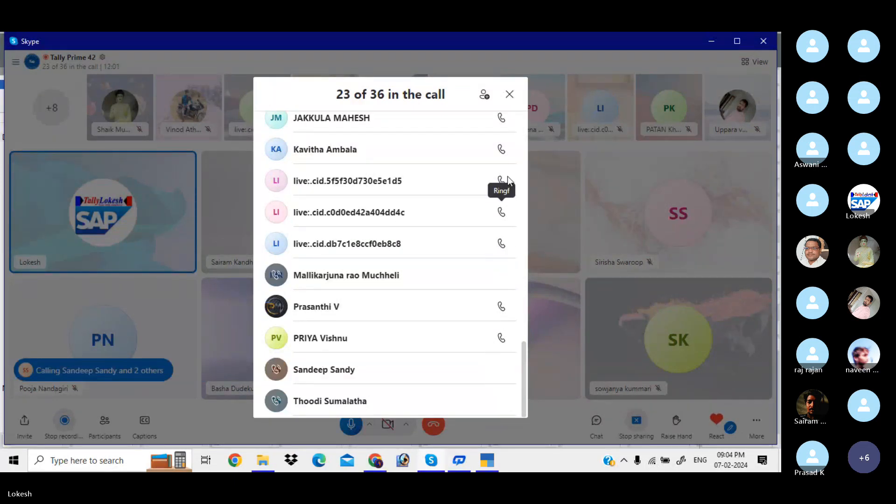
left_click(509, 94)
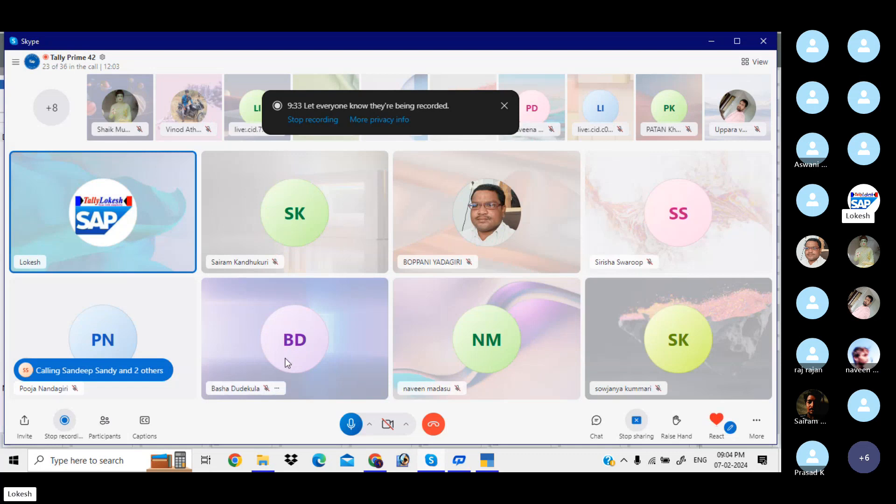
- Look over the participants list and the group chat of the Skype call
left_click(105, 425)
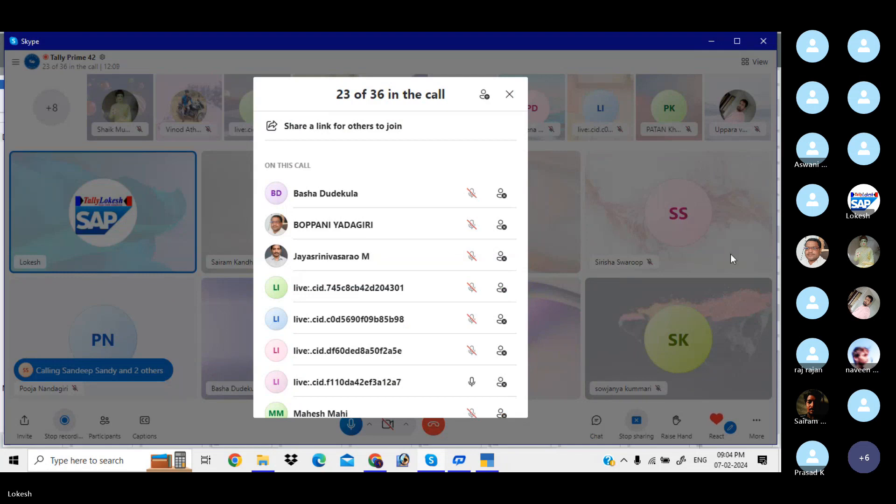
left_click(578, 307)
left_click(597, 420)
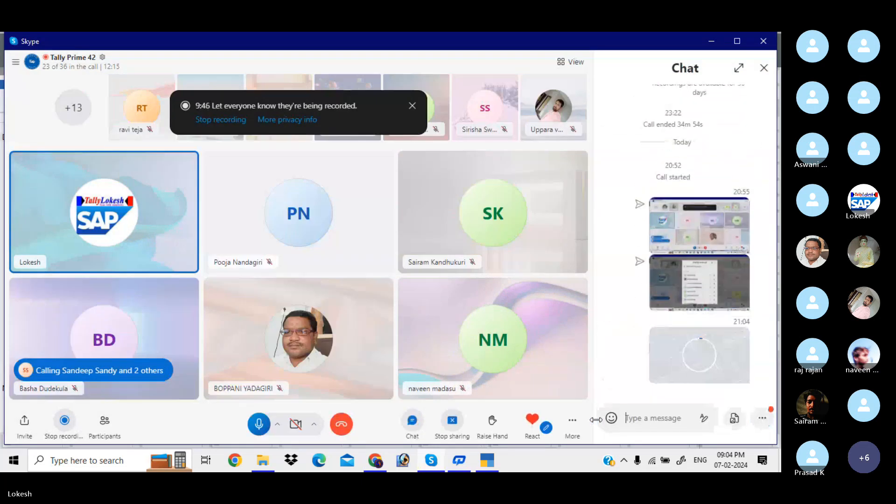
left_click(764, 69)
- Switch back to TallyPrime and debit Stationery with 12500 in the journal voucher
left_click(495, 466)
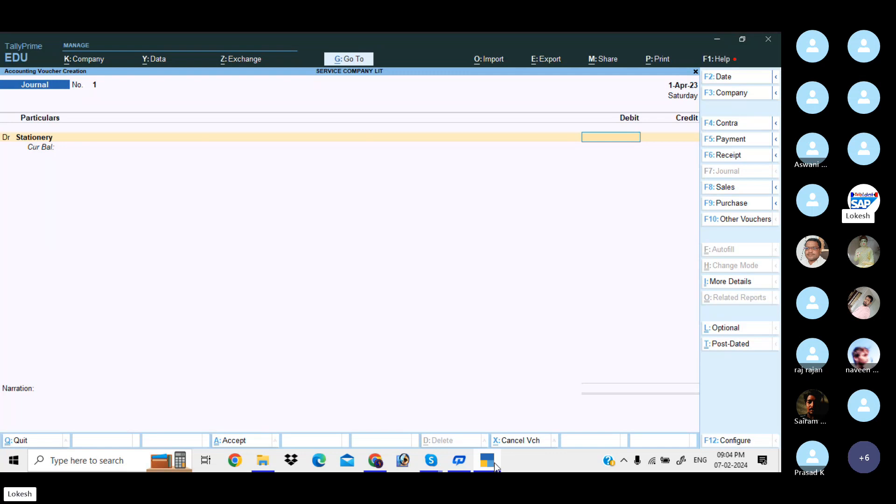
type("12500")
key("Return")
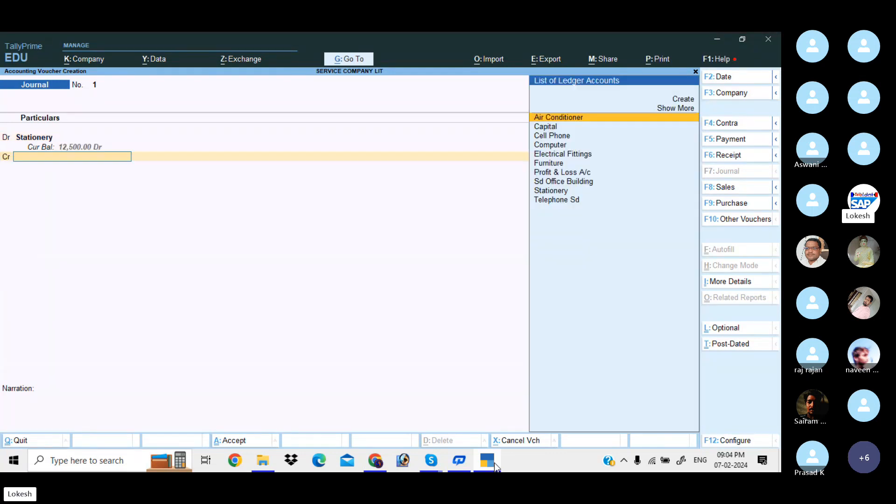
- Create the ledger Global House under Sundry Creditors as the credited account for the full amount and save the journal voucher
key("alt+c")
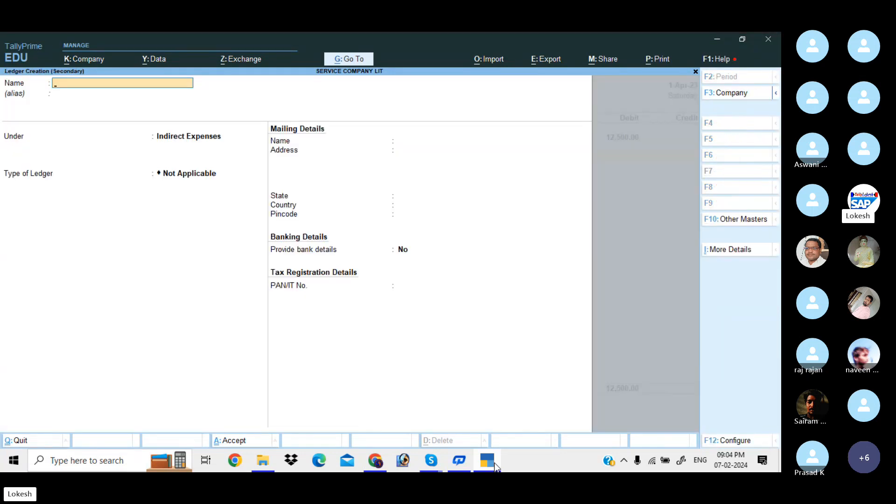
type("Global House")
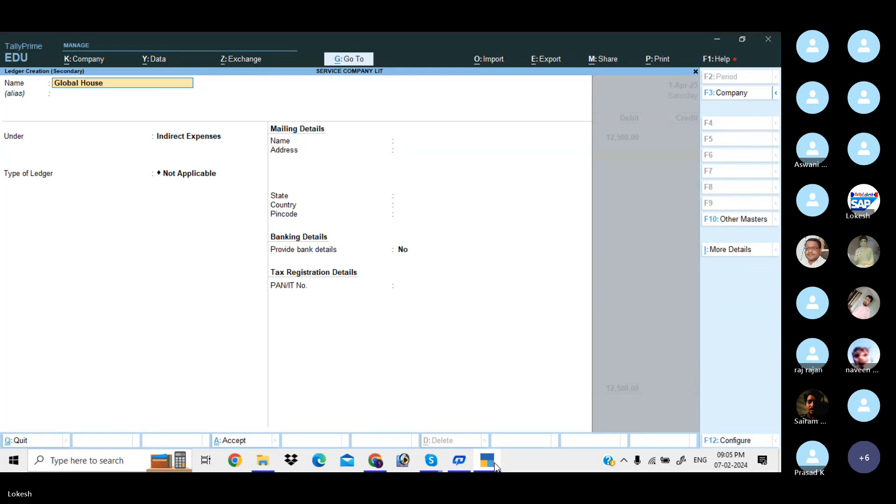
key("Return")
type("Sun")
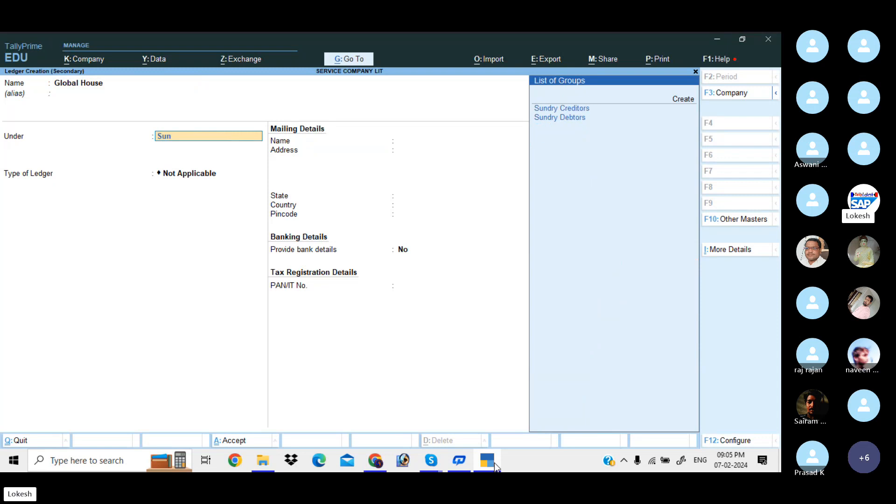
key("Return")
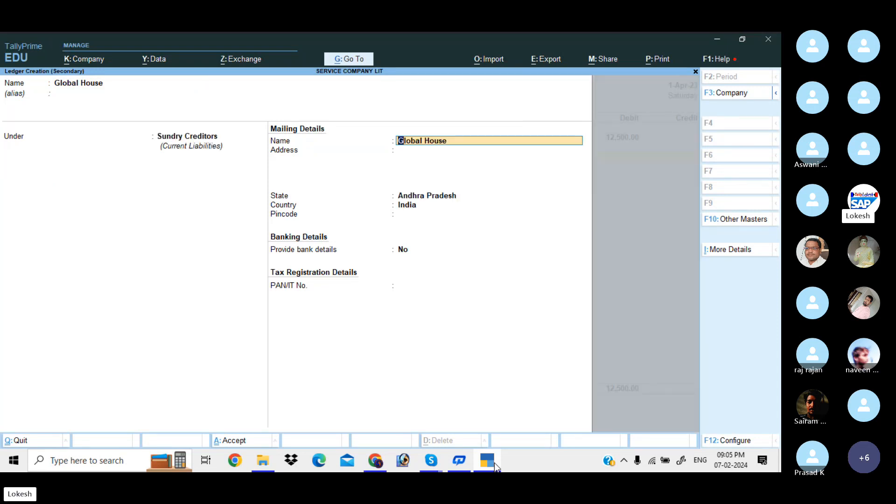
key("ctrl+a")
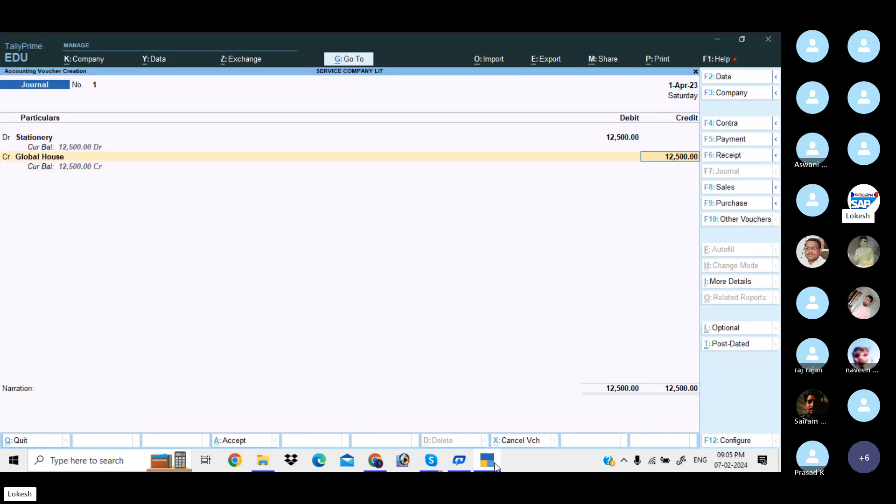
key("Return")
key("Return")
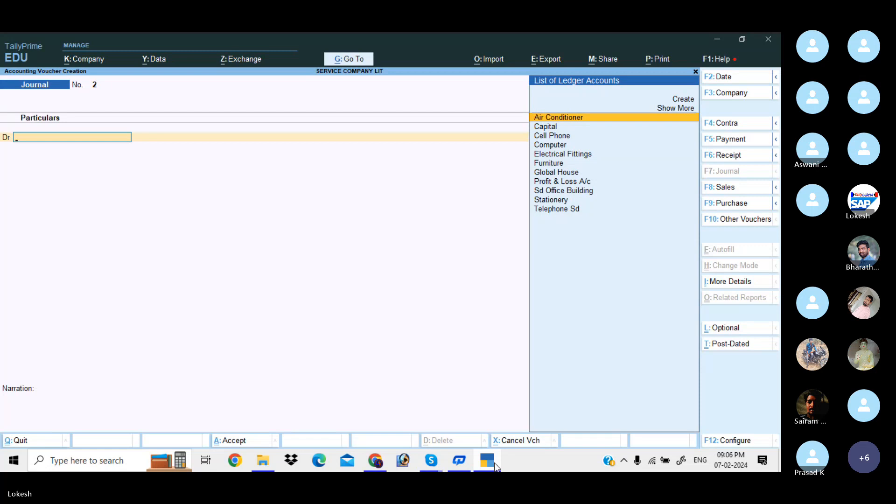
- Start a receipt voucher and create the ledger Consulting Fees under Indirect Incomes as its credited account
left_click(727, 155)
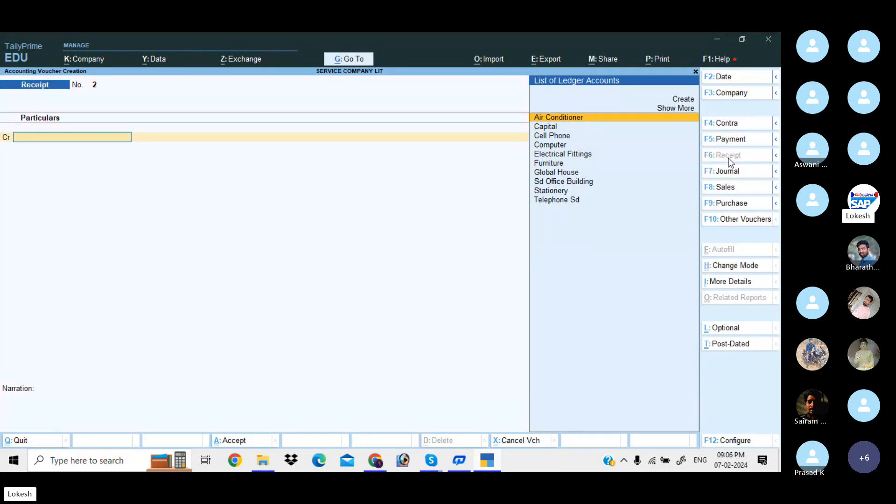
key("alt+c")
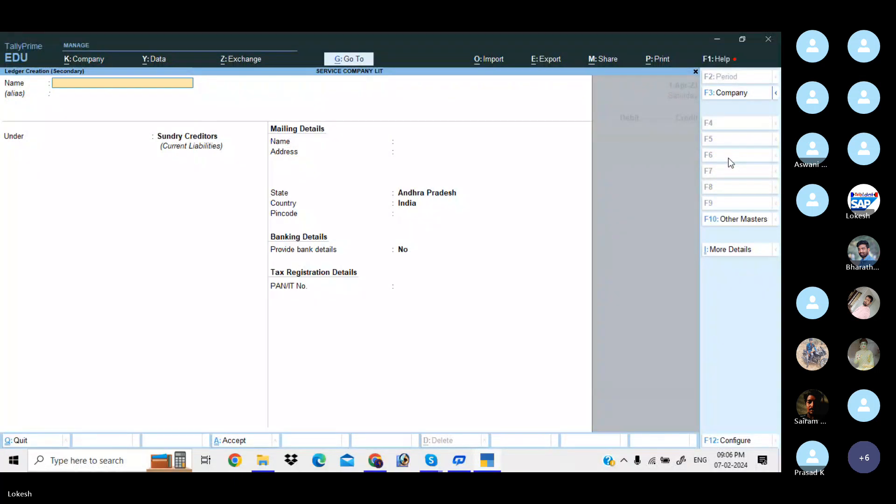
type("Consulting")
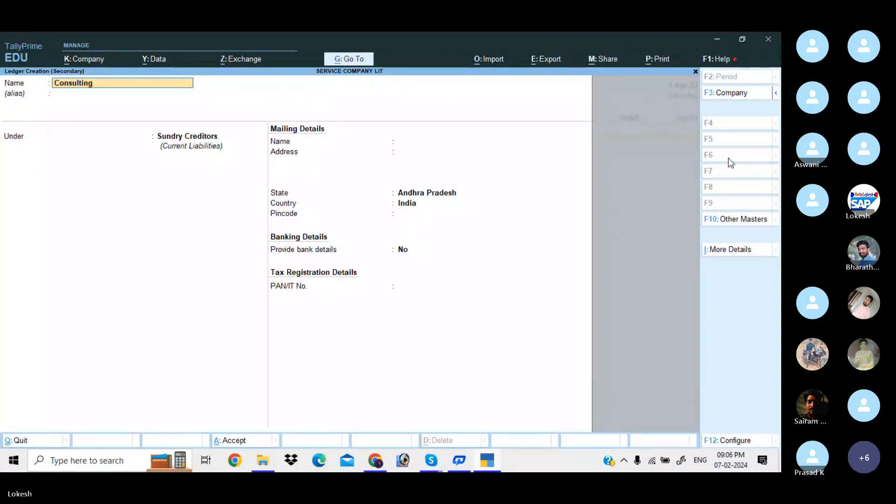
type(" fee")
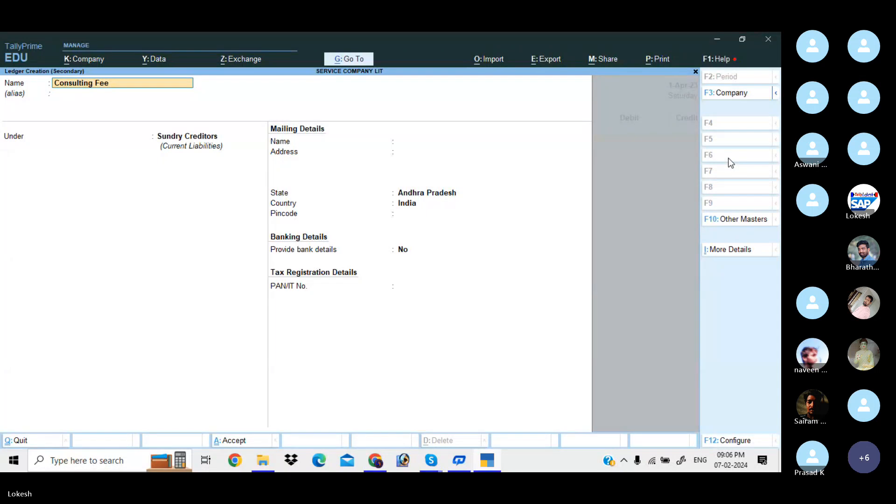
key("Return")
key("Return")
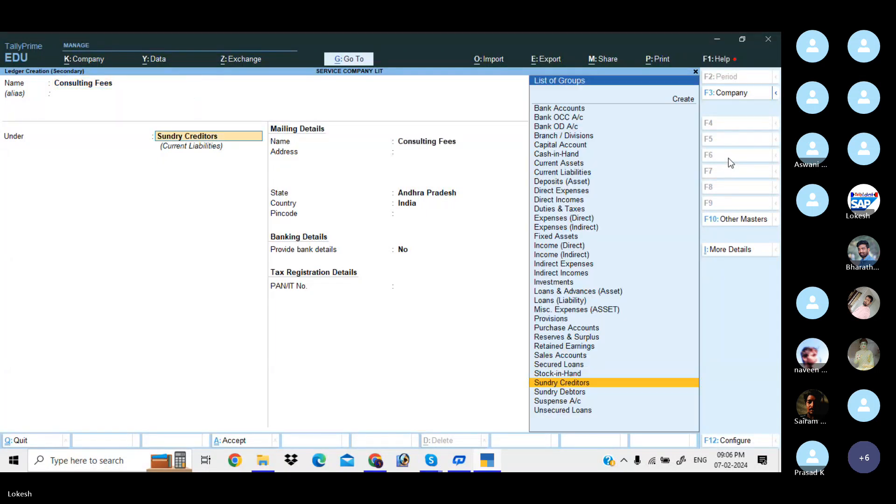
type("Ind")
key("Down")
key("Down")
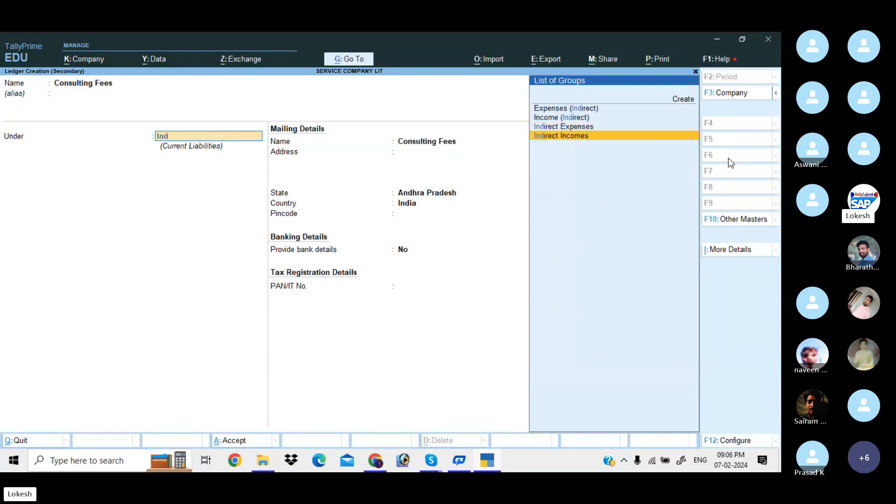
key("Return")
key("ctrl+a")
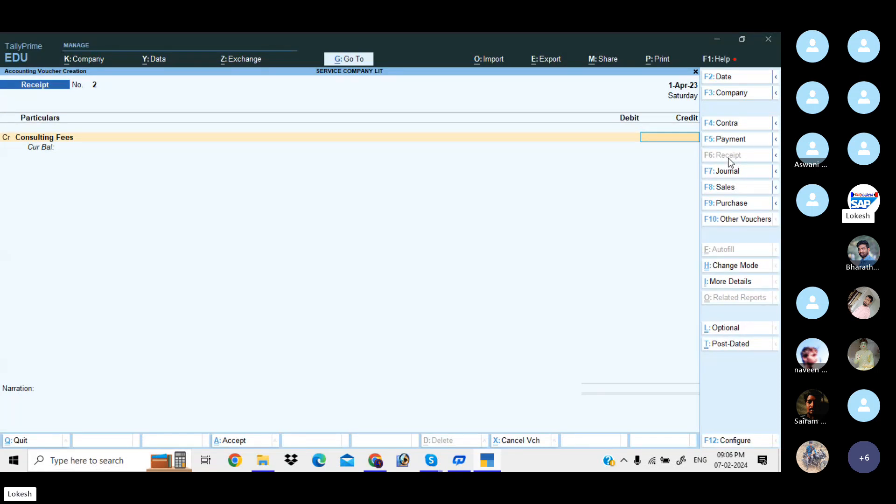
- Credit Consulting Fees with 25000 against a debit to Hdfc Bank and save the receipt voucher
type("25000")
key("Return")
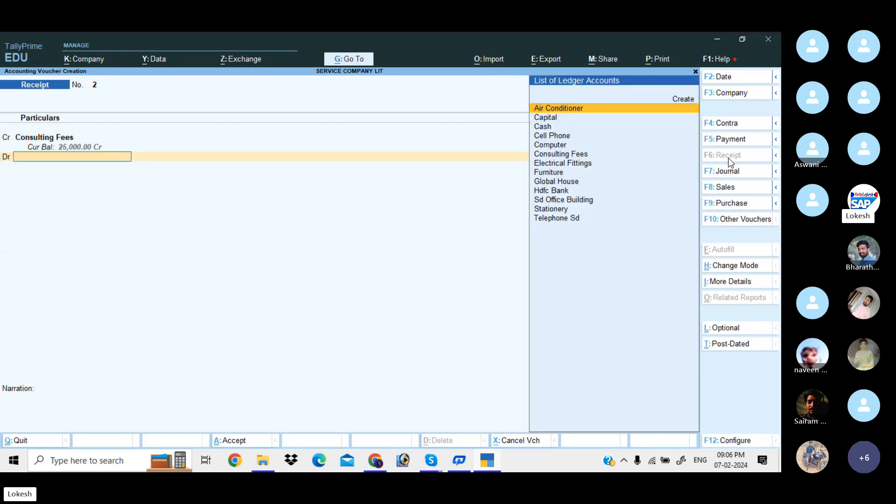
type("H")
key("Return")
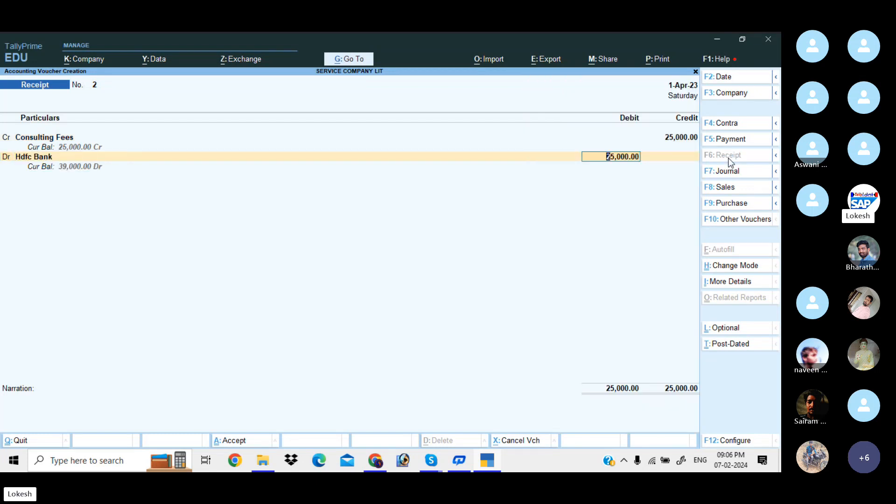
key("Return")
key("Return")
key("Return")
key("Return")
key("Return")
key("Return")
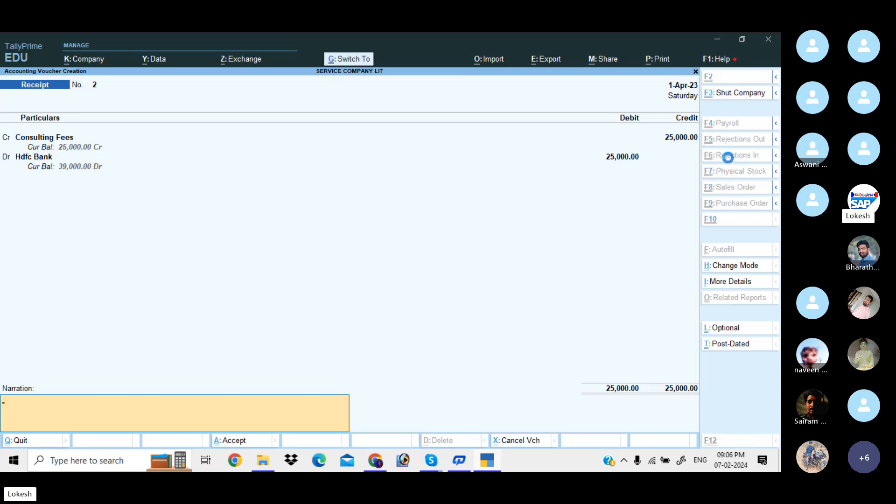
key("ctrl+a")
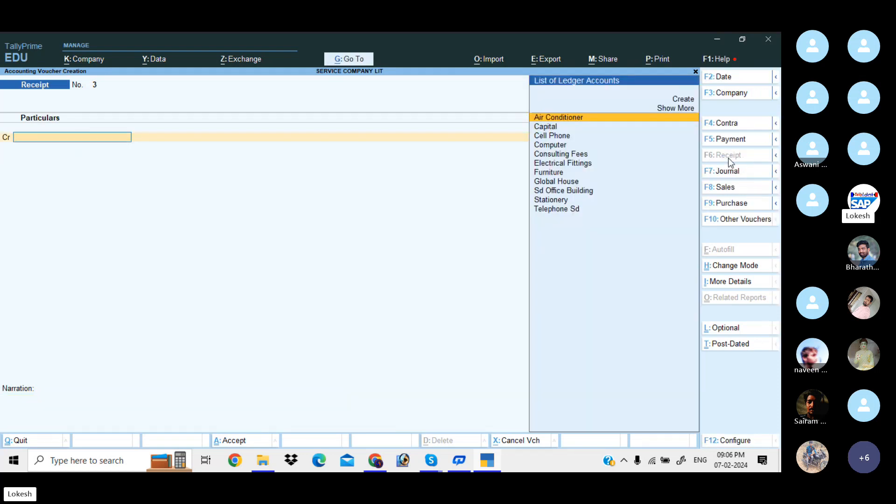
- Record a contra voucher crediting Cash with 50000 and debiting Hdfc Bank for the same amount, and save it
left_click(732, 124)
key("Return")
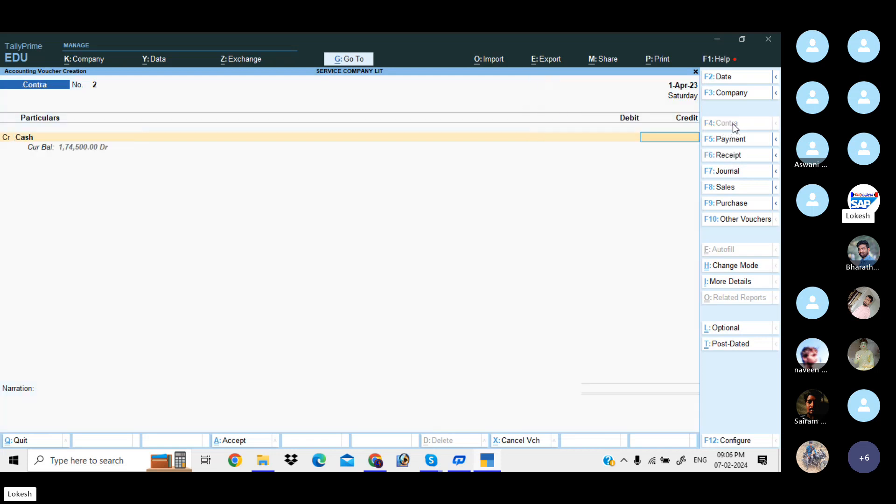
type("50000")
key("Return")
key("Return")
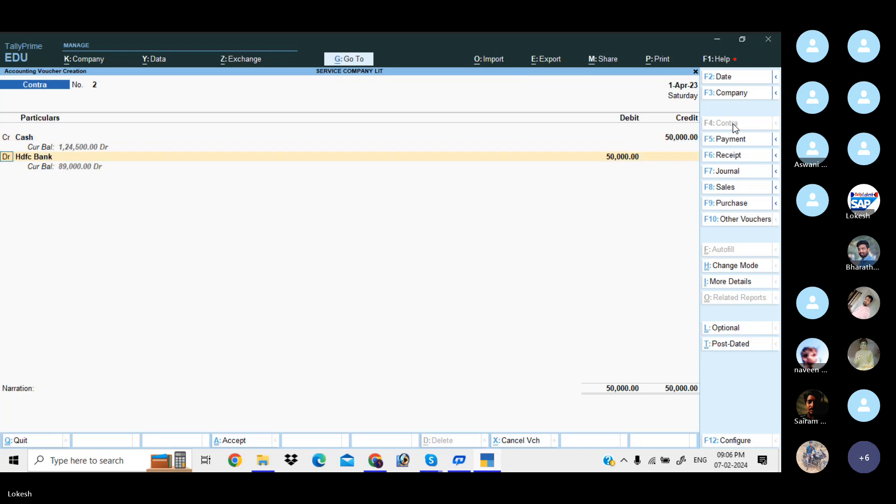
key("Return")
key("Return")
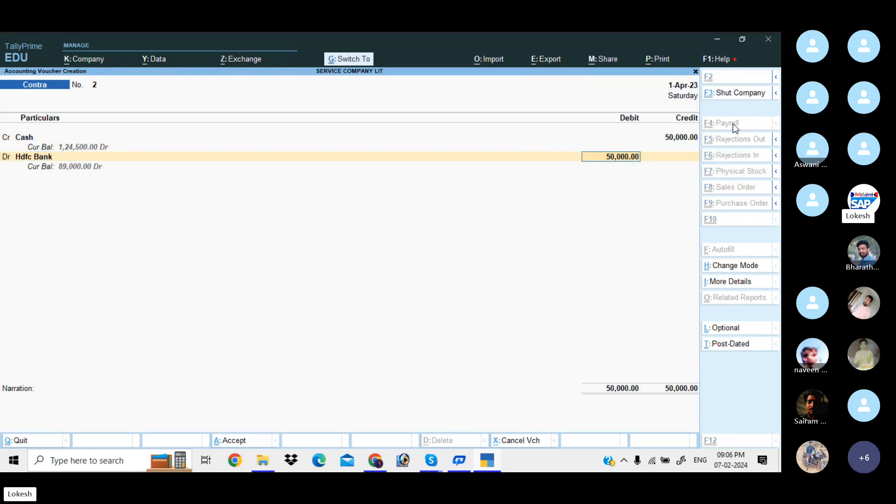
key("ctrl+a")
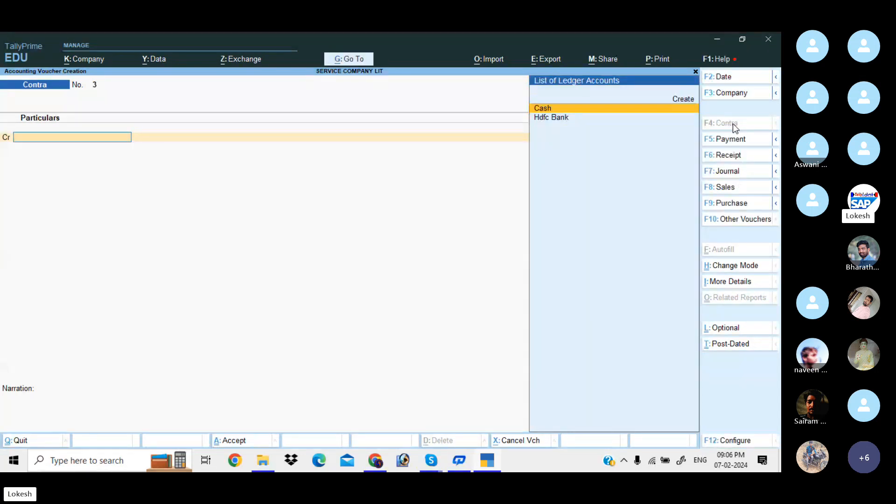
- Start a journal voucher and debit Stationery with 6000
left_click(733, 172)
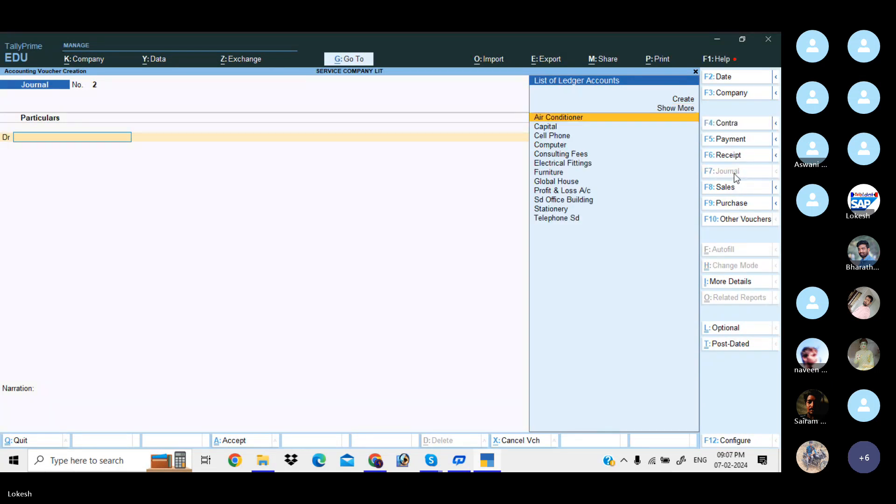
type("St")
key("Return")
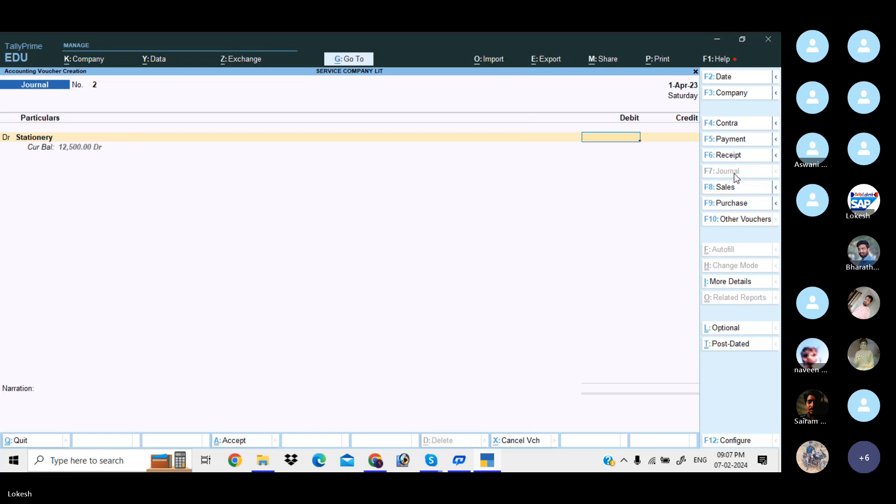
type("6000")
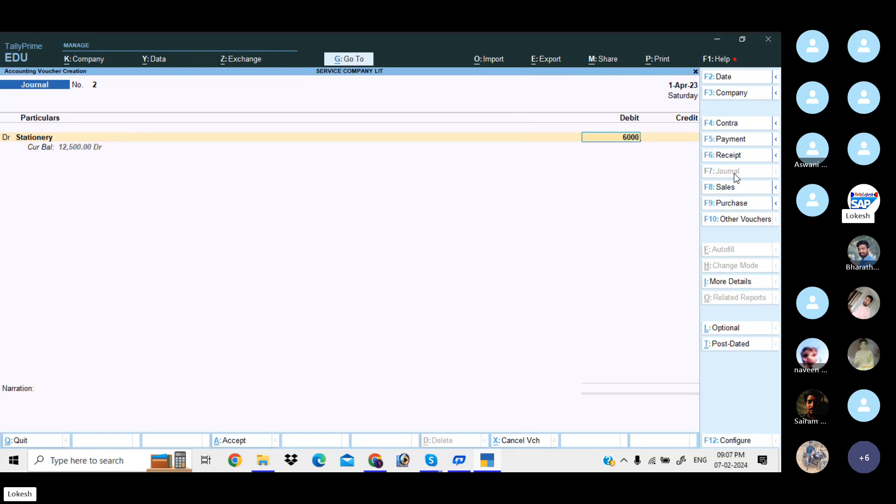
key("Return")
key("Return")
- Create the ledger Ink & Publishers under Sundry Creditors as the credited account for the full amount and save the journal voucher
key("alt+c")
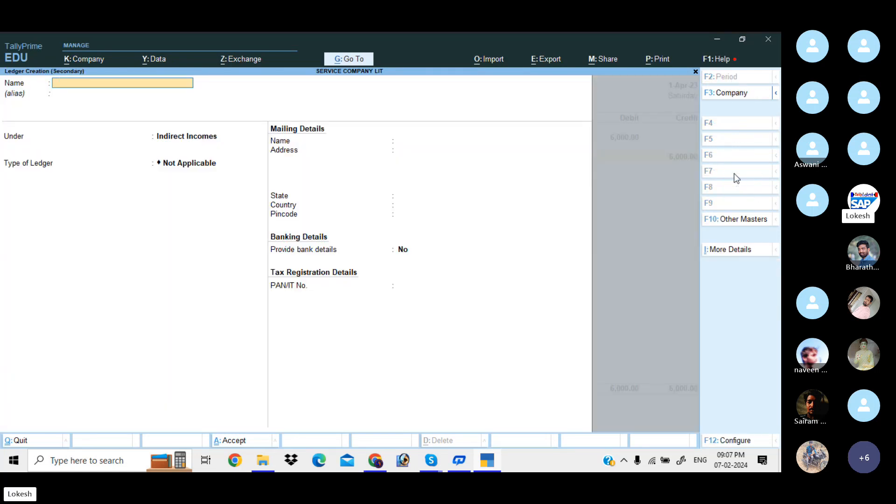
type("Ink &")
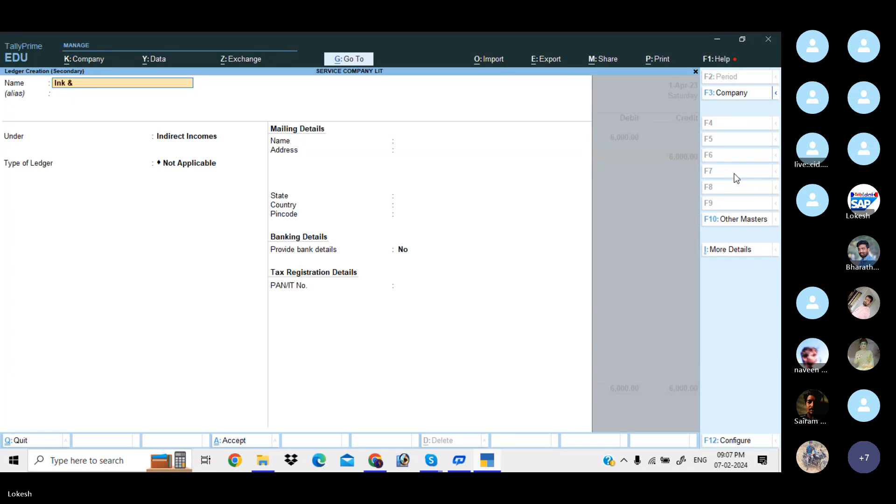
type(" Pub")
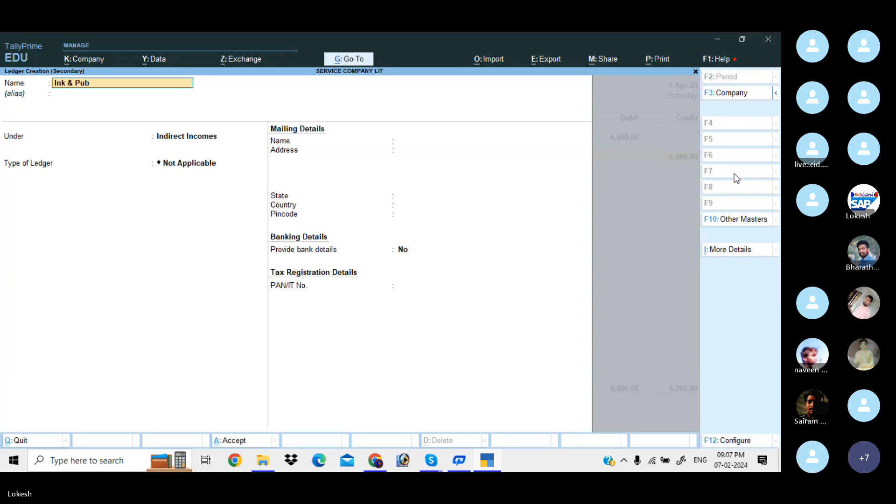
type("lishers")
key("Return")
key("Return")
type("sund")
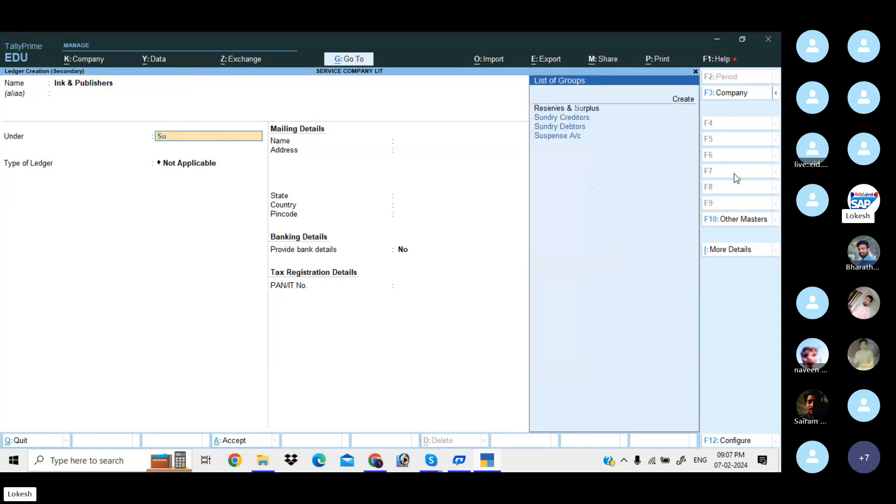
key("Return")
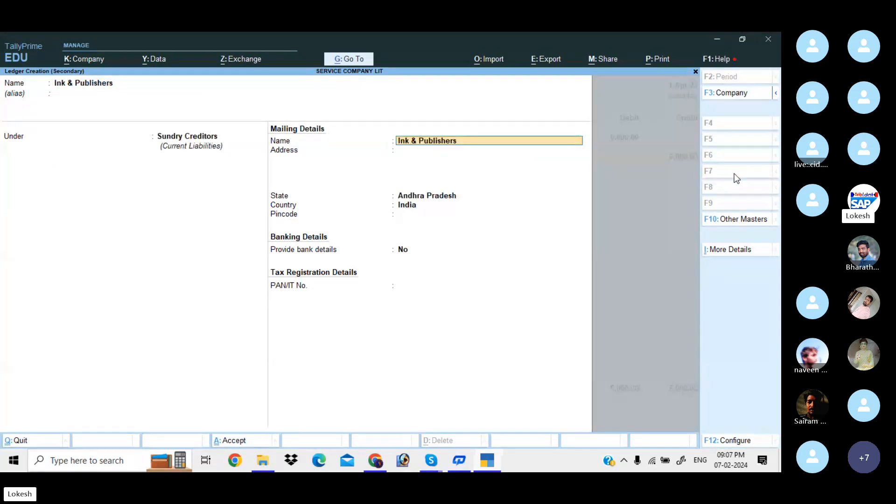
key("ctrl+a")
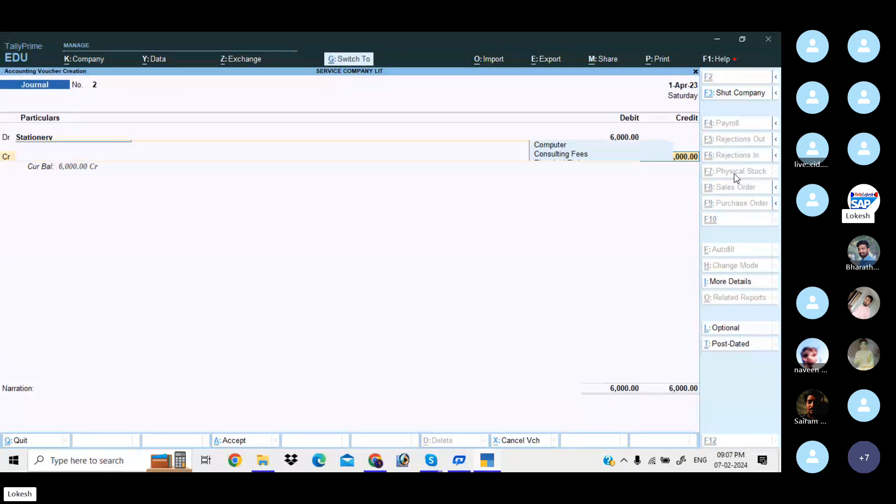
key("ctrl+a")
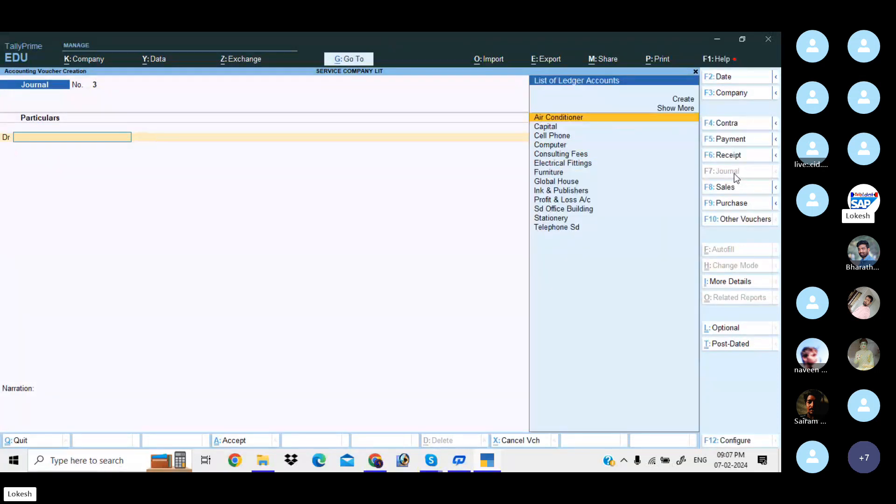
- In a new payment voucher, create the ledger Drawings under Capital Account and debit it with 7500
left_click(750, 143)
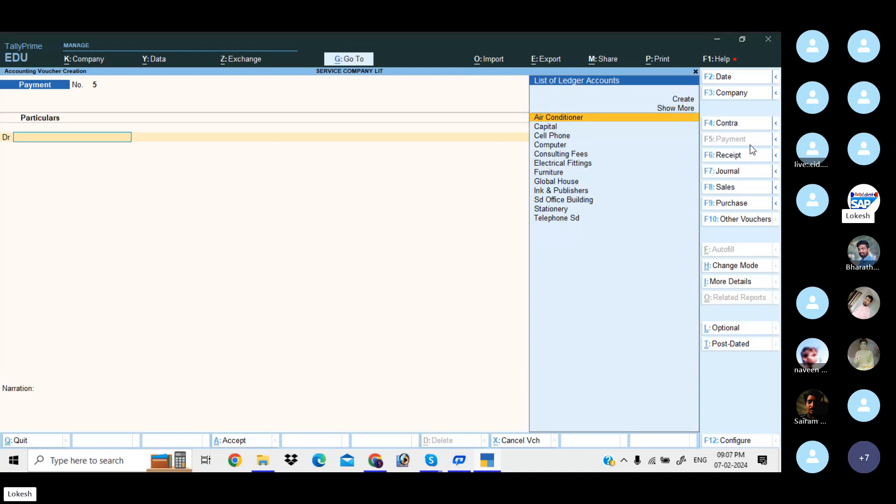
key("alt+c")
type("Draw")
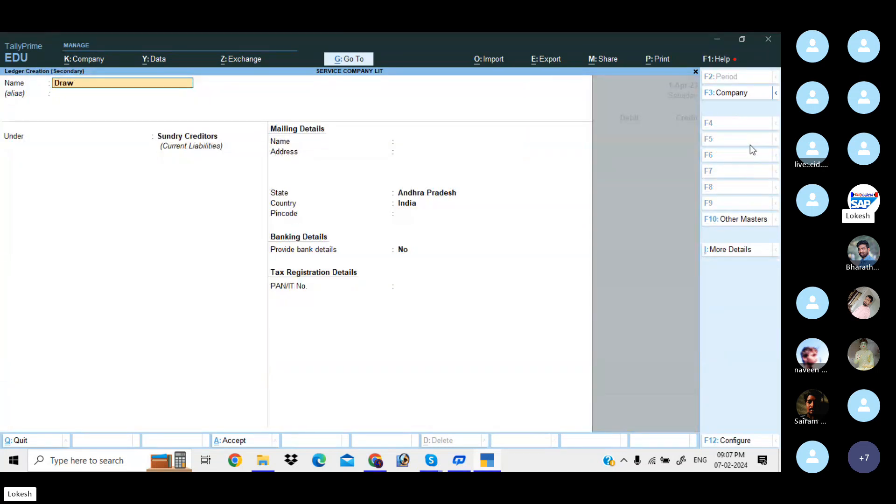
type("ings")
key("Return")
type("Ca")
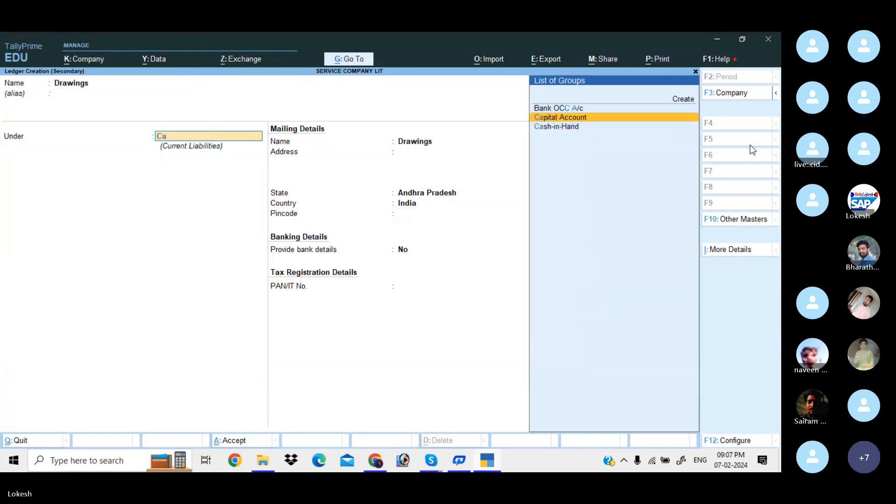
key("Return")
key("ctrl+a")
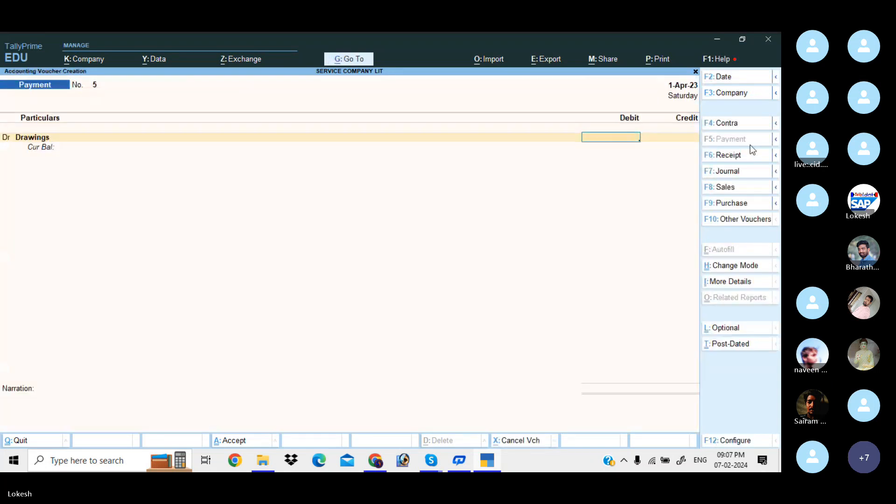
type("7,50")
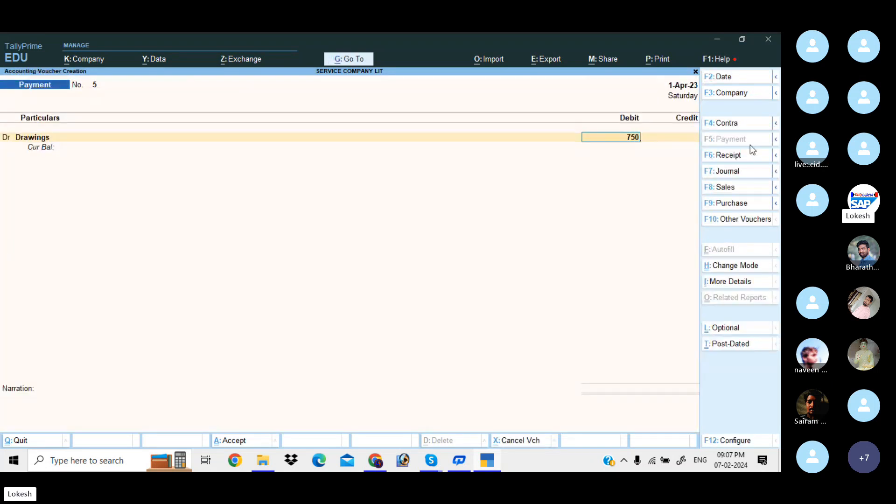
type("0")
key("Return")
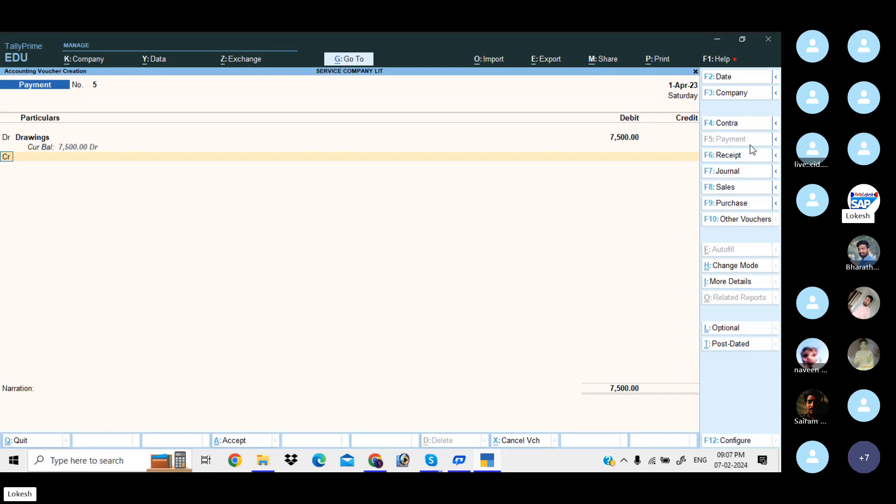
- Add a second debit line to the payment voucher and create the ledger Office Exp under Indirect Expenses for it
key("d")
key("Return")
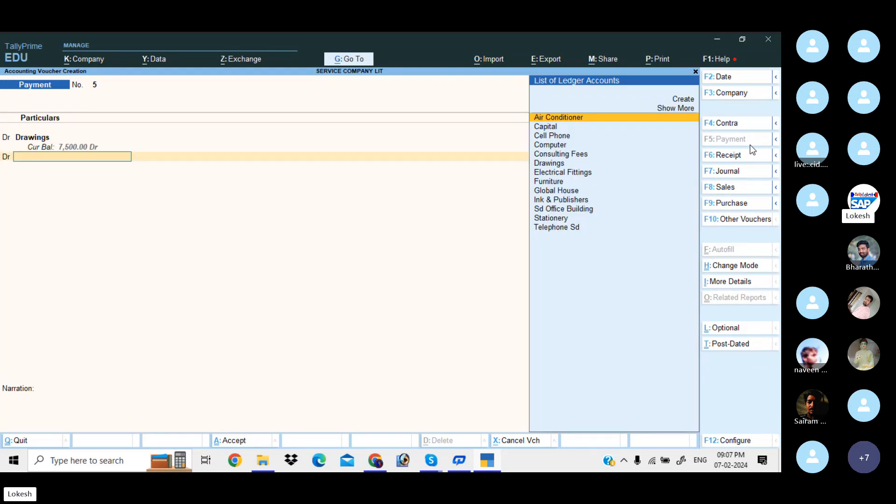
key("alt+c")
type("Officee ")
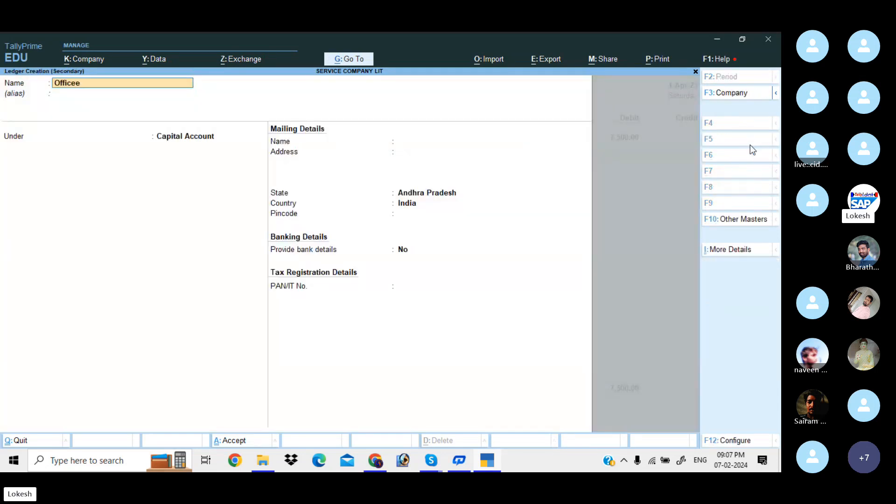
type(" Exp")
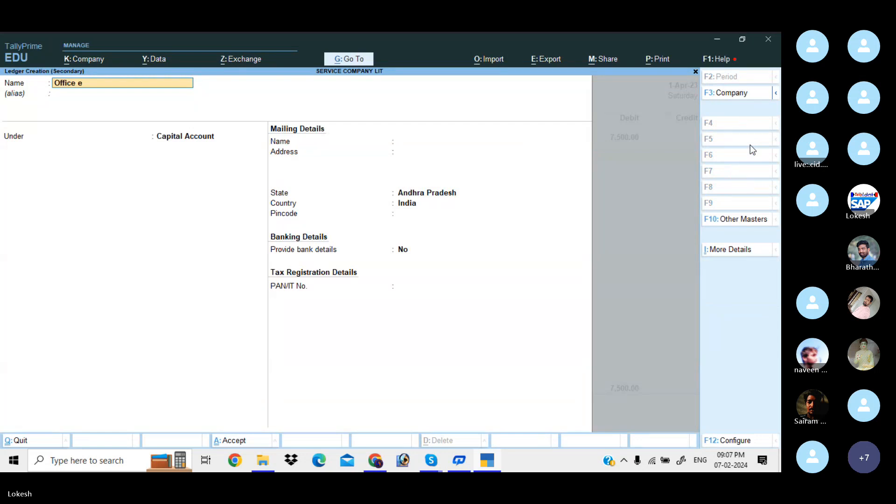
key("Return")
key("Return")
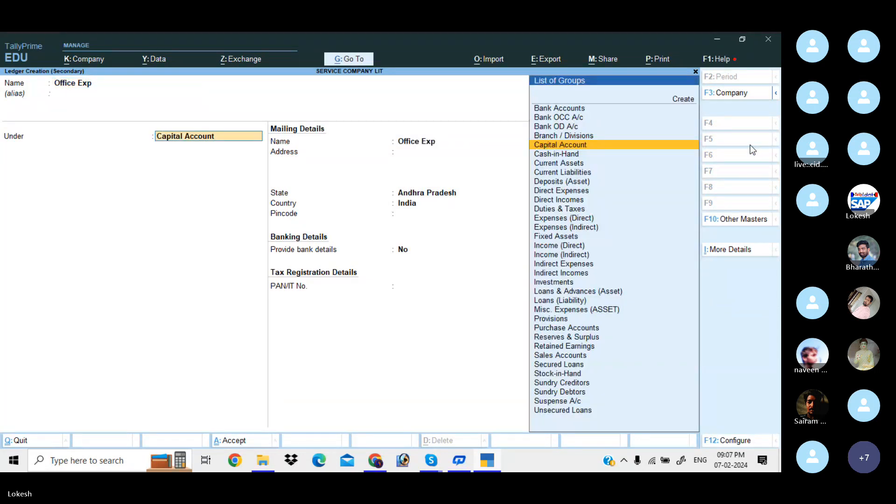
type("ind")
key("Down")
key("Return")
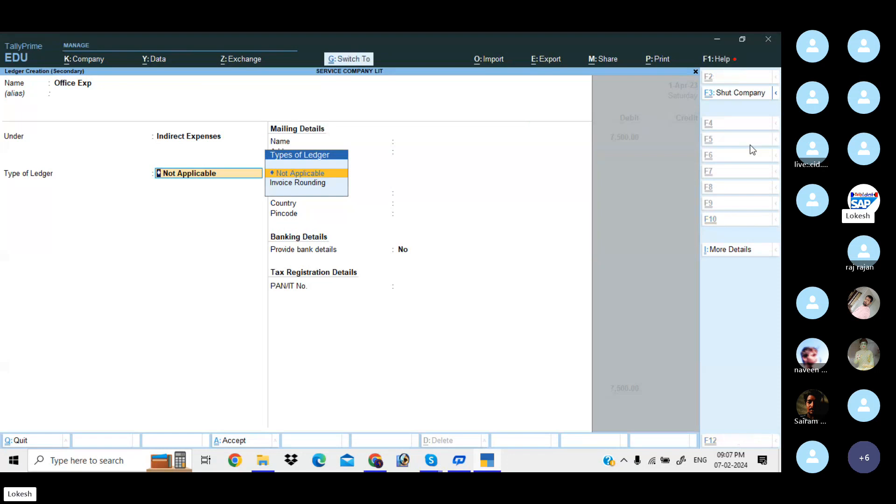
key("Return")
key("ctrl+a")
- Debit Office Exp with 750, credit Cash for the full amount and save the payment voucher
type("7")
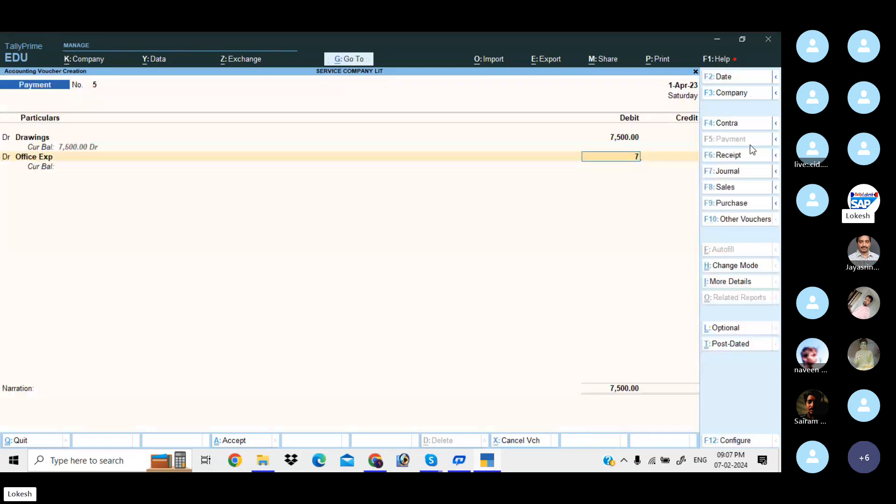
type("50")
key("Return")
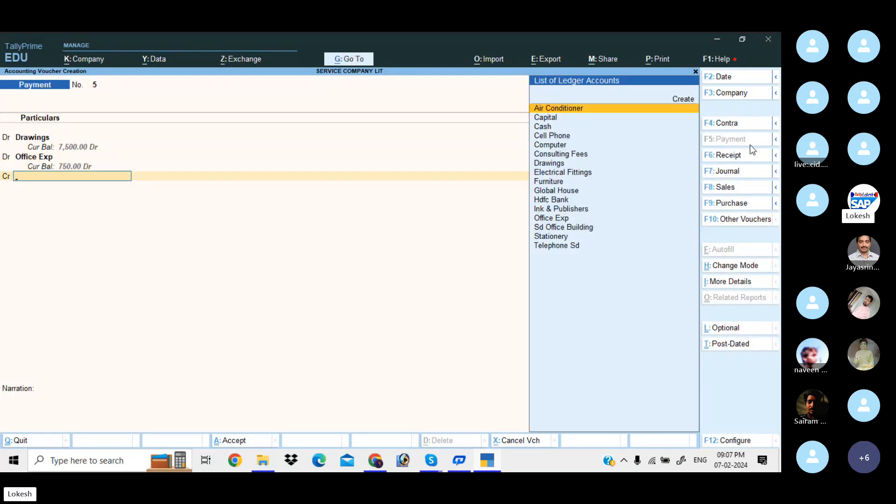
key("Down")
key("Down")
key("Return")
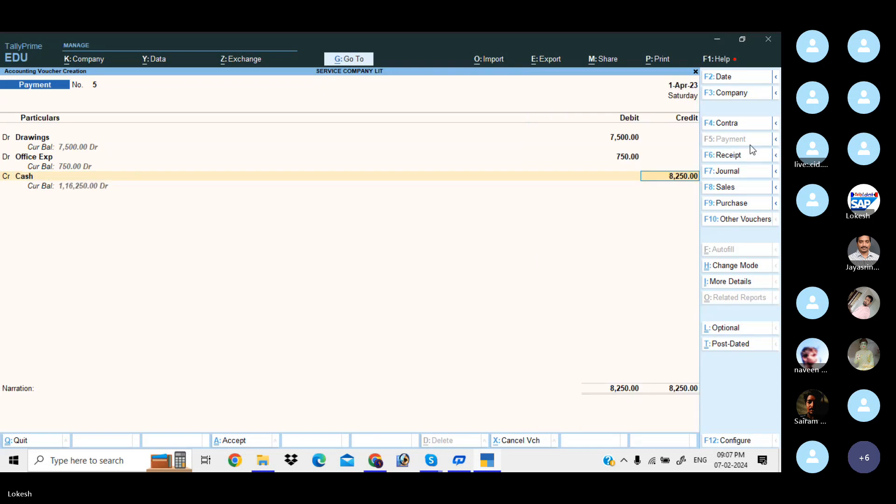
key("Return")
key("Return")
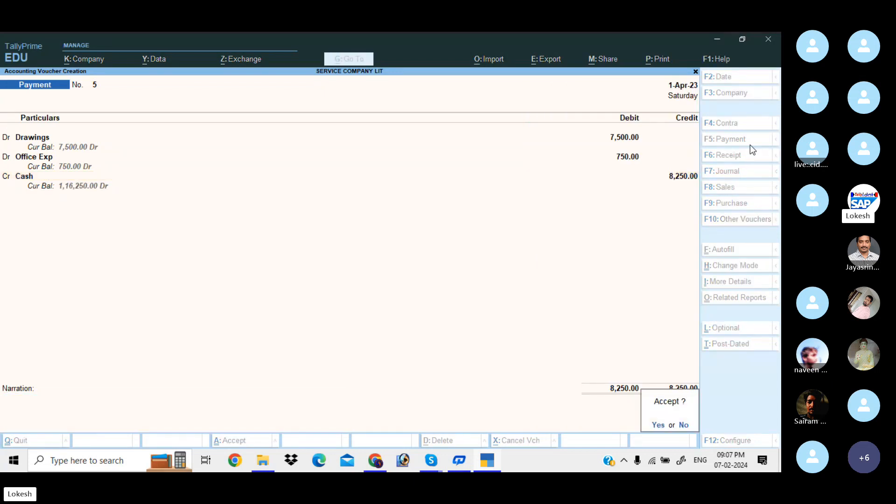
key("y")
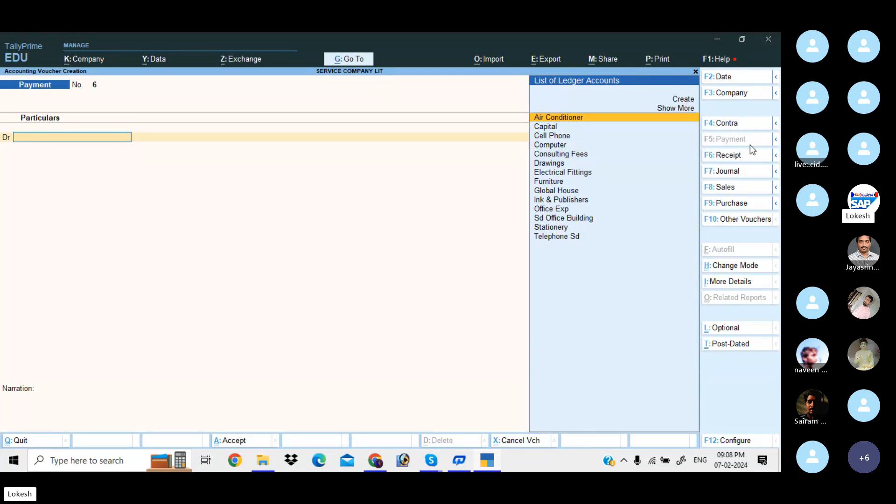
- Leave voucher entry and review the recorded vouchers in the Day Book
key("Escape")
key("y")
key("Down")
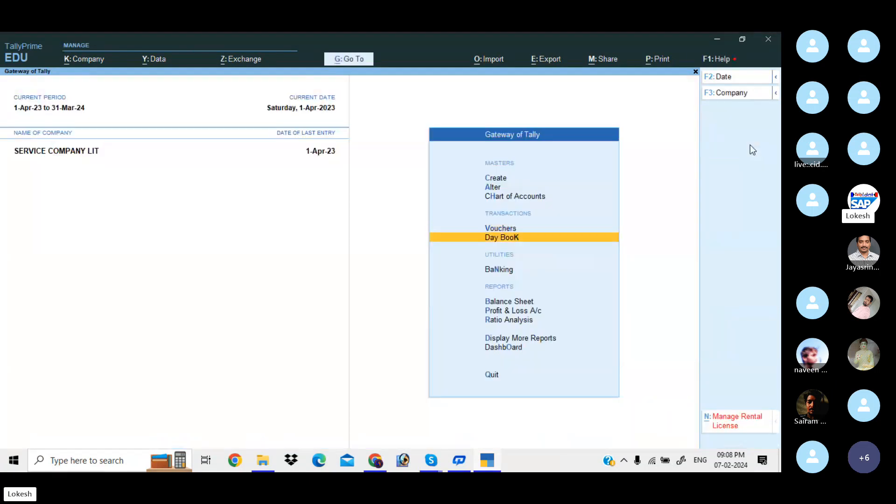
key("Return")
key("Down")
key("Down")
key("Down")
key("Down")
key("Down")
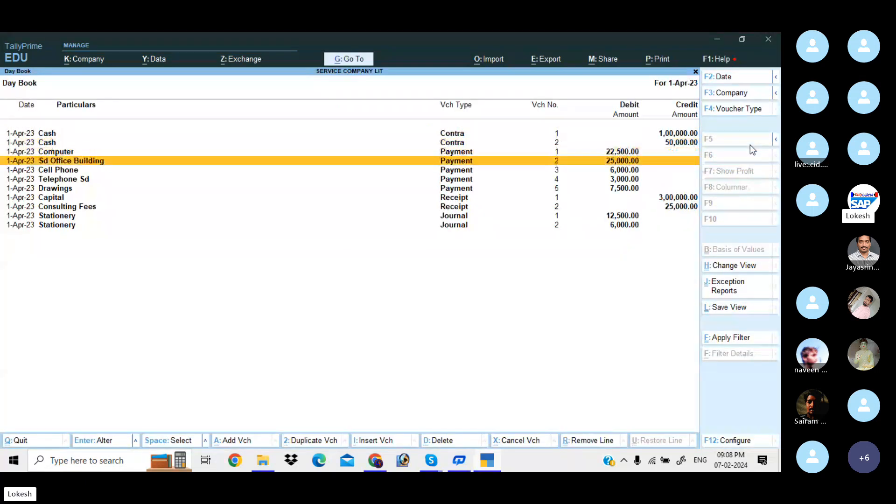
key("Down")
key("Down")
key("Down")
key("Down")
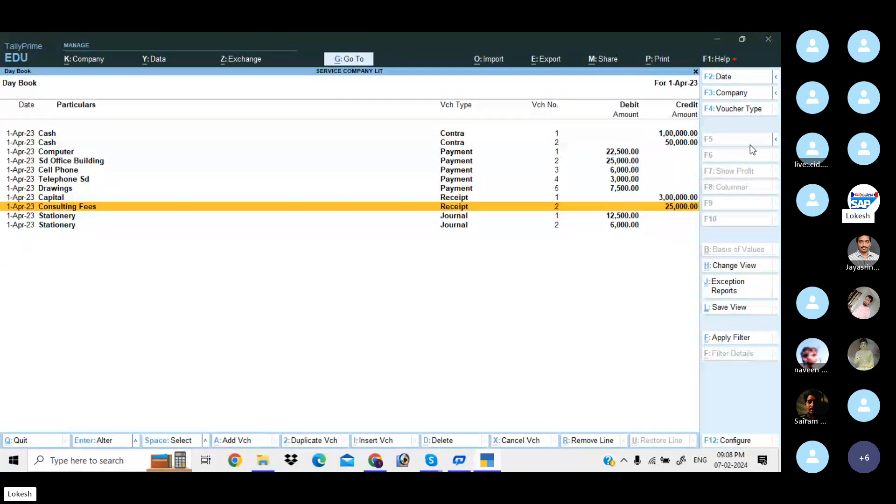
key("Down")
key("Escape")
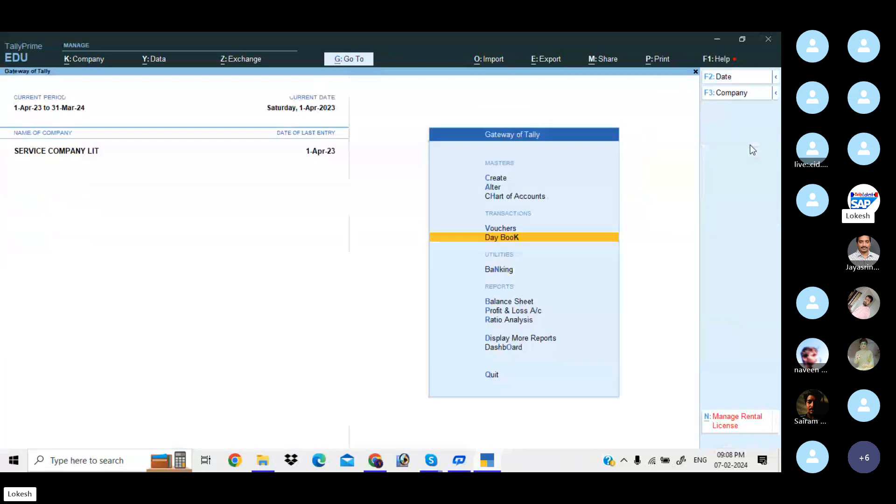
- Open the Profit & Loss A/c report of the company
key("Down")
key("Down")
key("Down")
key("Return")
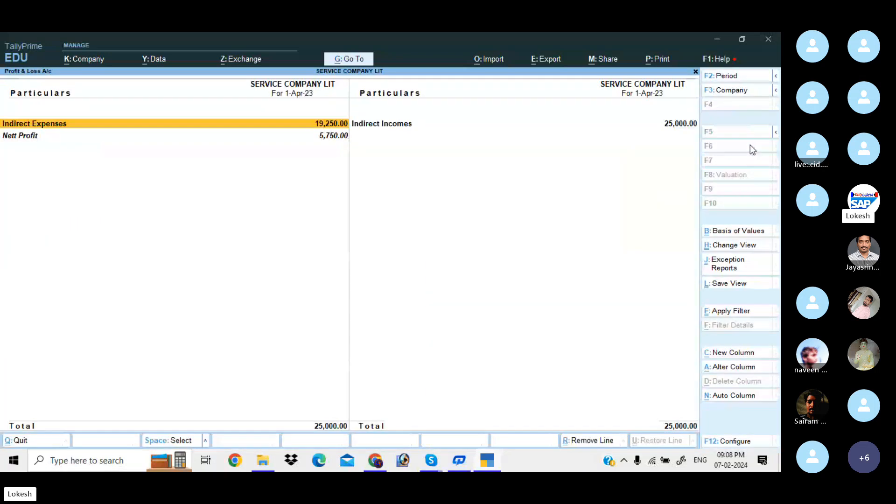
- Expand the Profit & Loss A/c to ledger detail, review its expense, income and net profit lines, and close it
key("alt+F5")
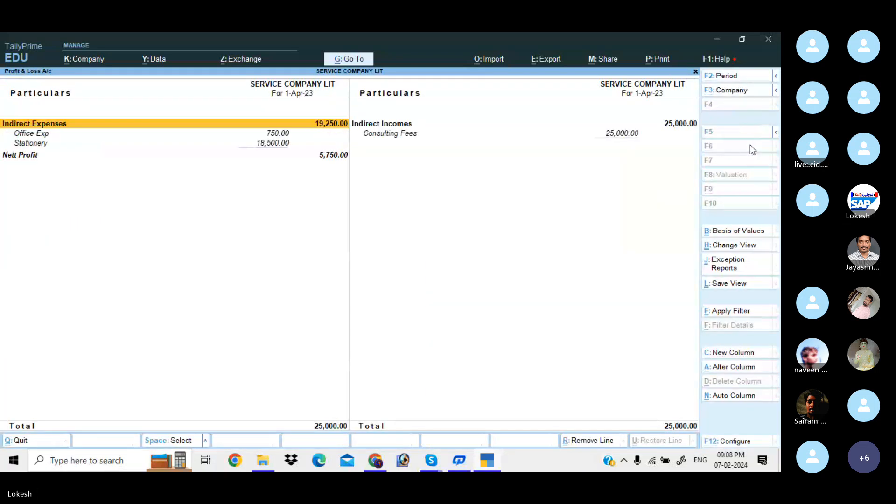
key("Right")
key("Down")
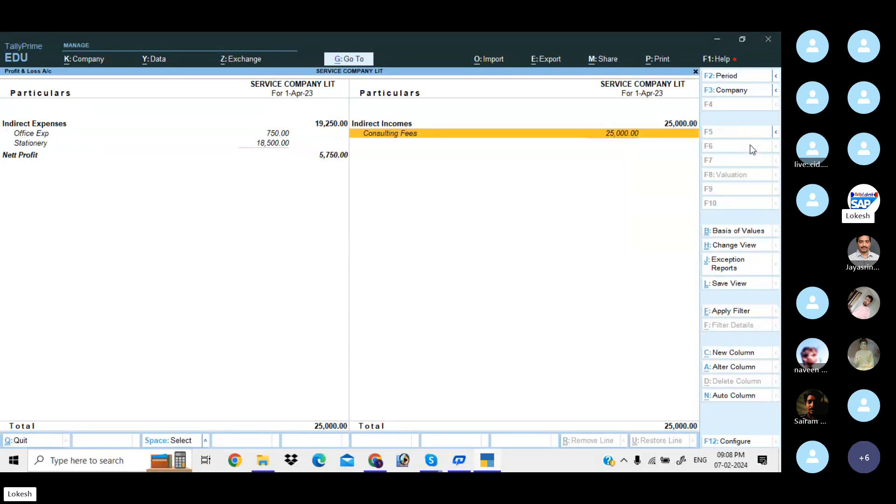
key("Up")
key("Left")
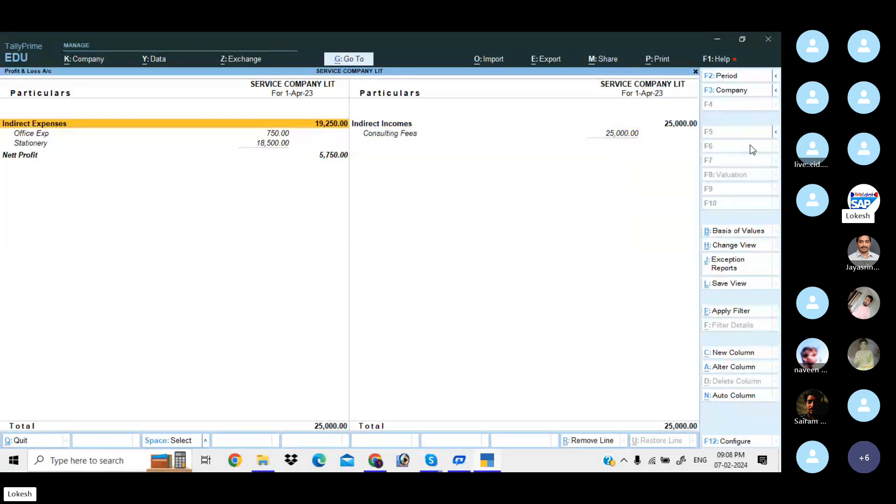
key("Down")
key("Down")
key("Down")
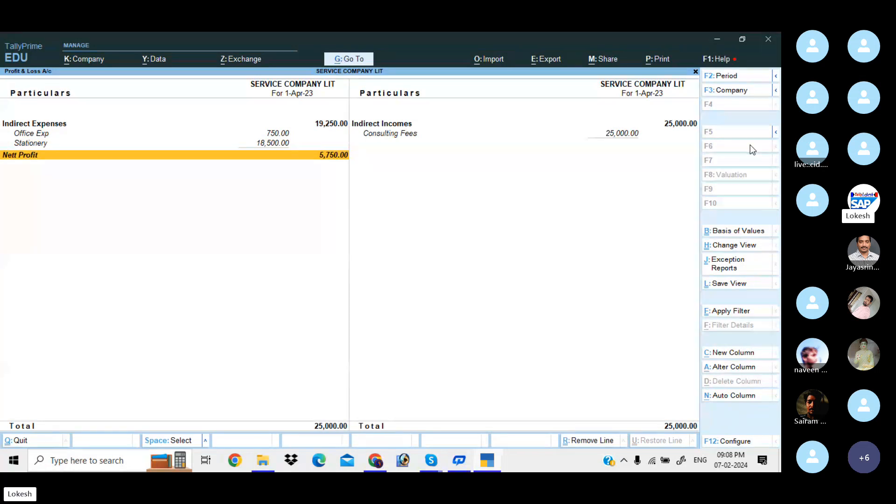
key("Escape")
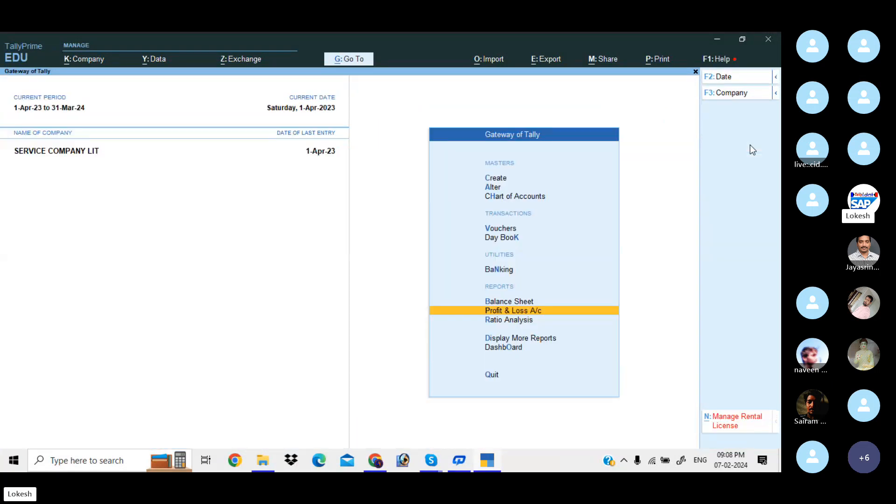
- Open the company Dashboard, look through its tiles down to Inventory Details, and return to the Gateway of Tally
key("Down")
key("Down")
key("Down")
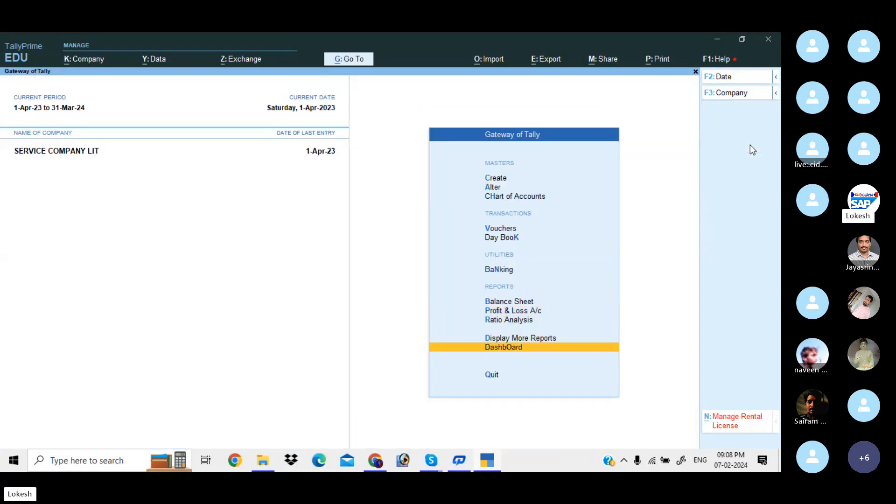
key("Return")
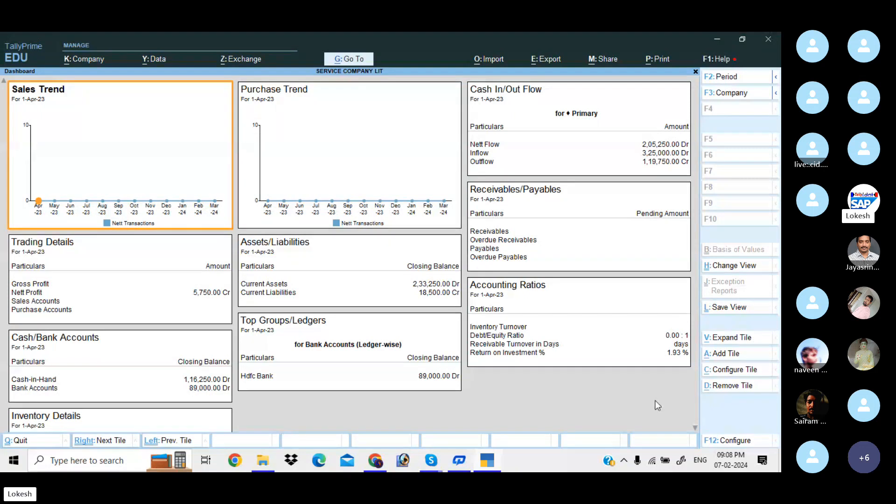
left_click(694, 428)
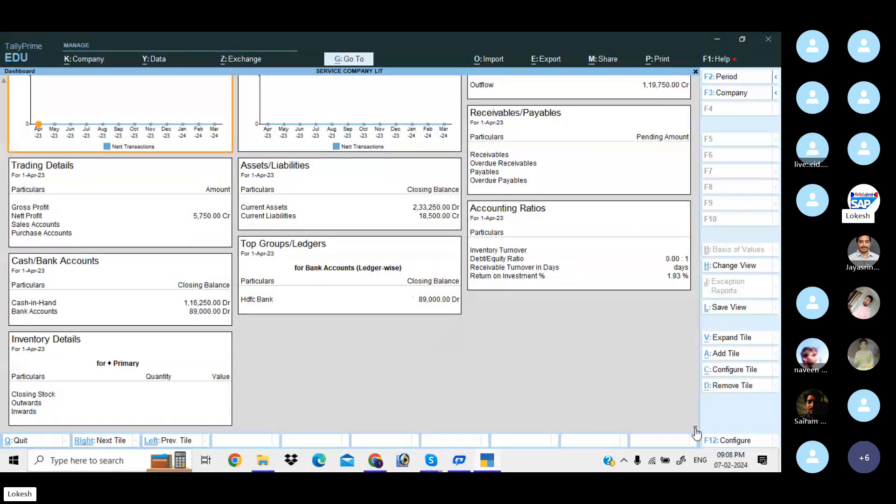
key("Escape")
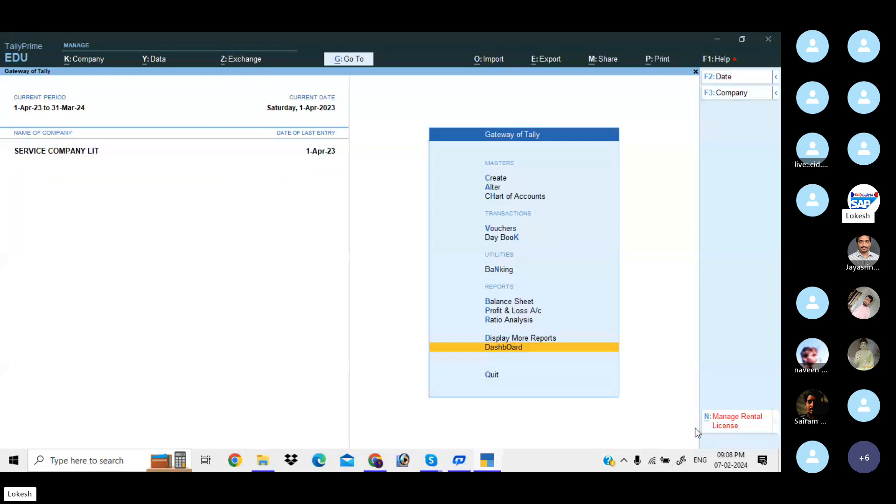
- Open the Account Books list among the additional display reports
key("Up")
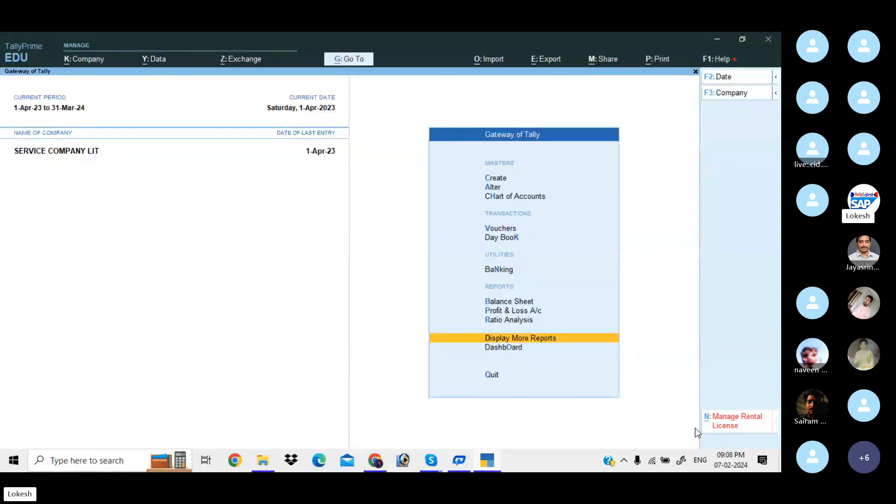
key("Return")
key("Down")
key("Down")
key("Down")
key("Down")
key("Return")
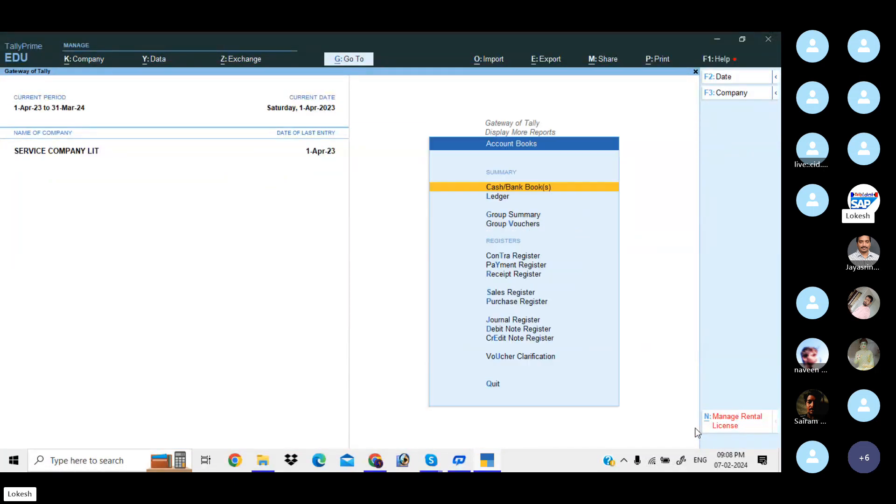
- Check the Purchase Register and the Sales Register, then return to the Account Books list
key("Down")
key("Down")
key("Down")
key("Down")
key("Down")
key("Down")
key("Down")
key("Down")
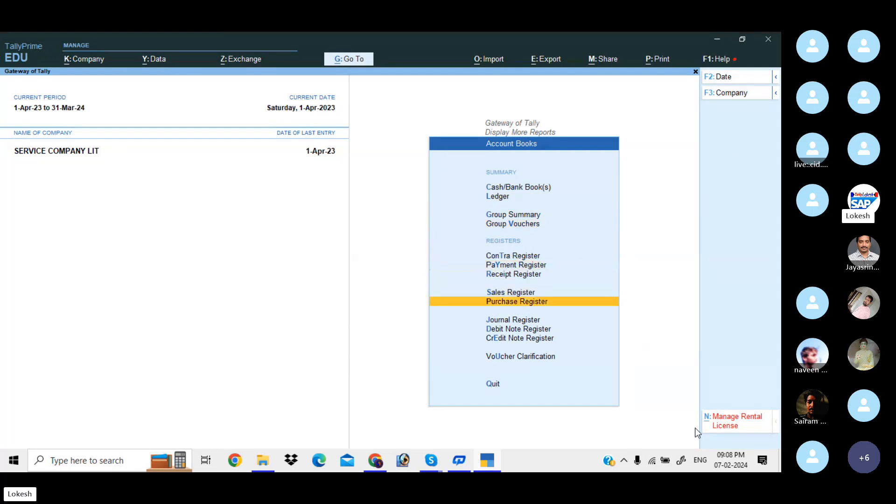
key("Return")
key("Escape")
key("Up")
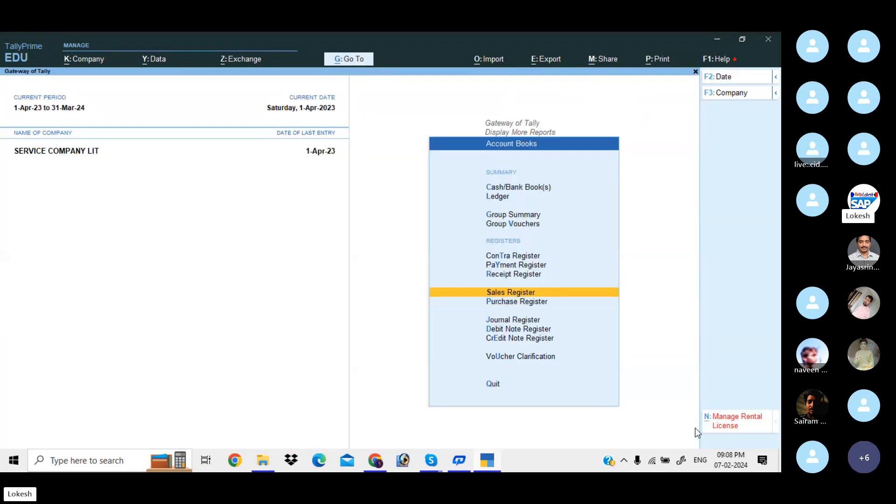
key("Return")
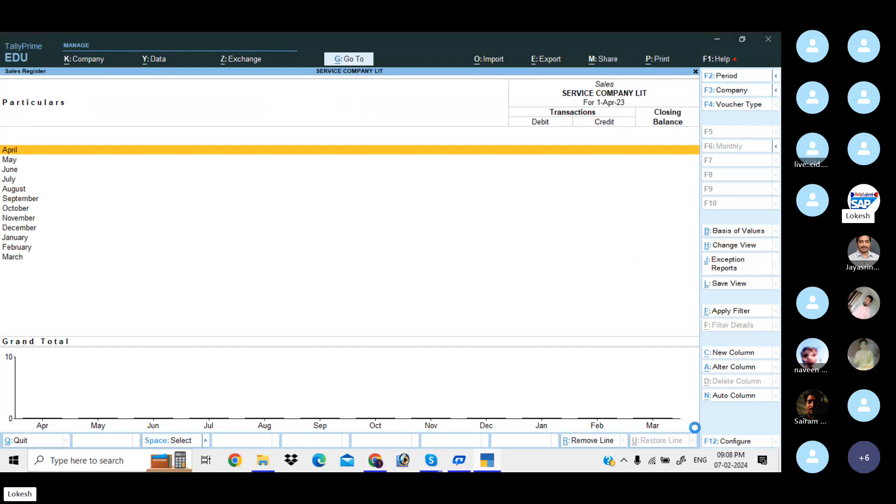
key("Escape")
- View the April vouchers in the Receipt Register and return to the Account Books list
key("Up")
key("Return")
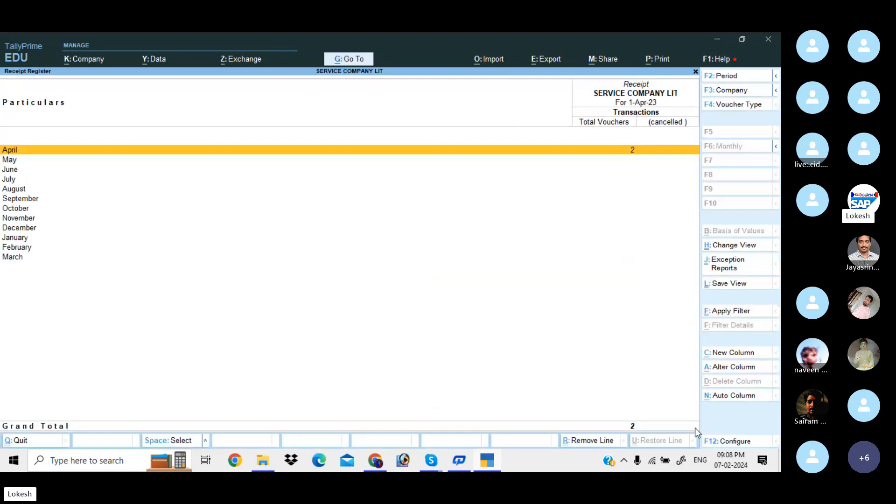
key("Return")
key("Escape")
key("Escape")
- View the April vouchers in the Payment Register and return to the Account Books list
key("Up")
key("Return")
key("Return")
key("Escape")
key("Escape")
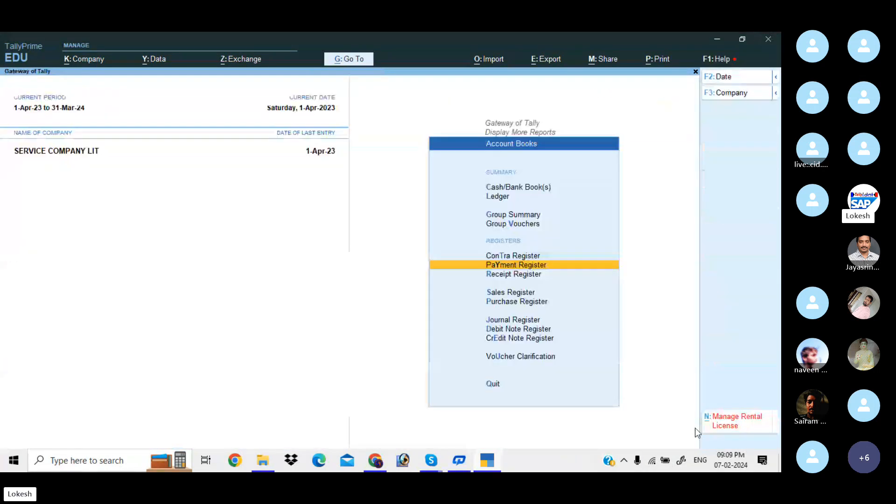
- View the April vouchers in the Contra Register and return to the Gateway of Tally
key("Up")
key("Return")
key("Return")
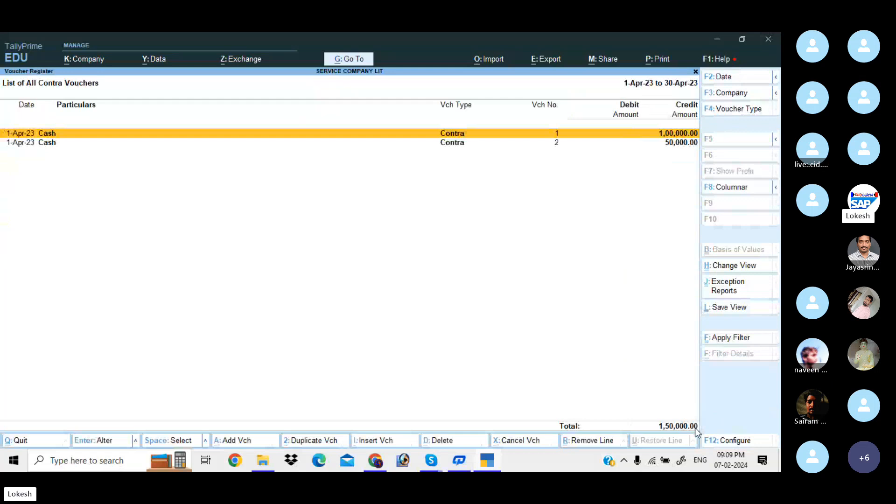
key("Escape")
key("Escape")
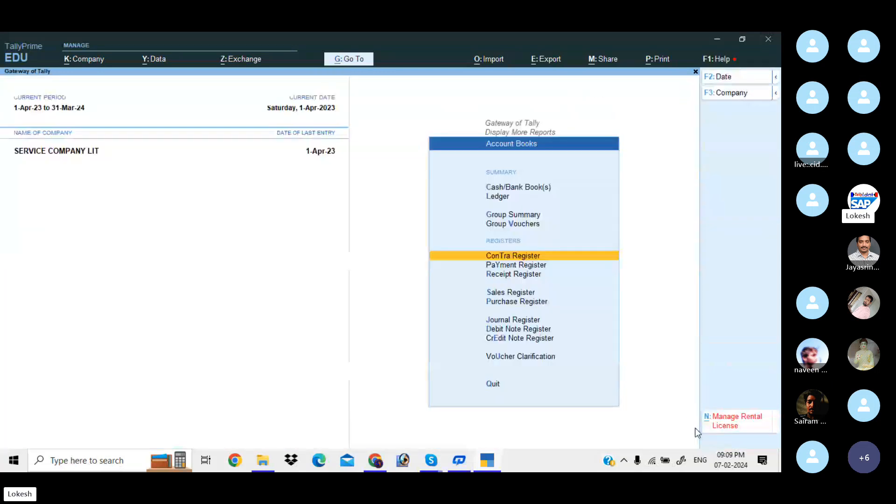
key("Escape")
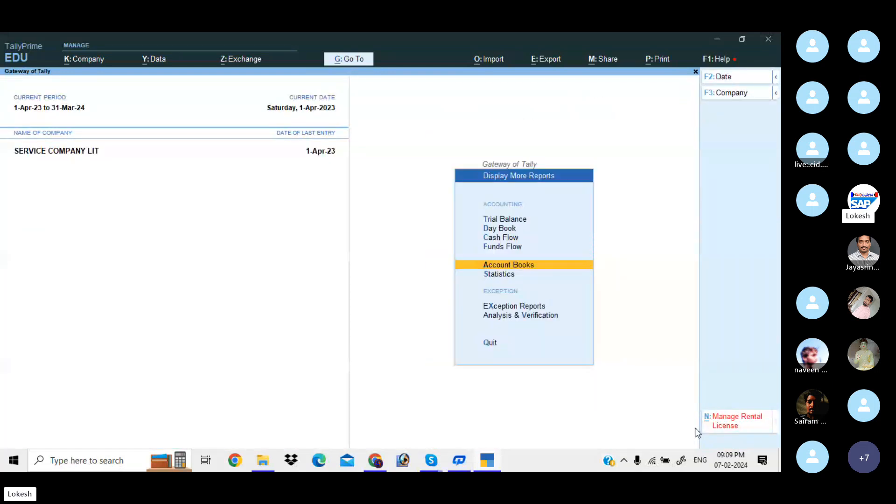
key("Escape")
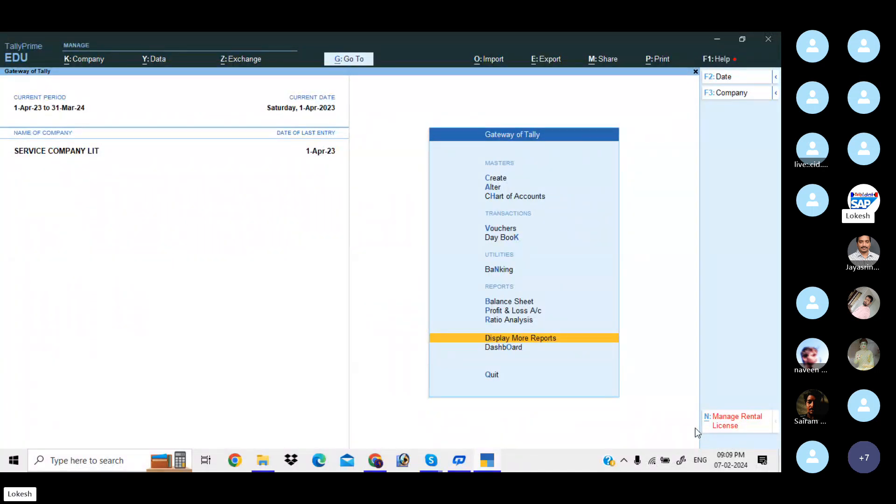
- Reopen the Profit & Loss A/c, review the indirect expenses and incomes, and close the report
key("Up")
key("Up")
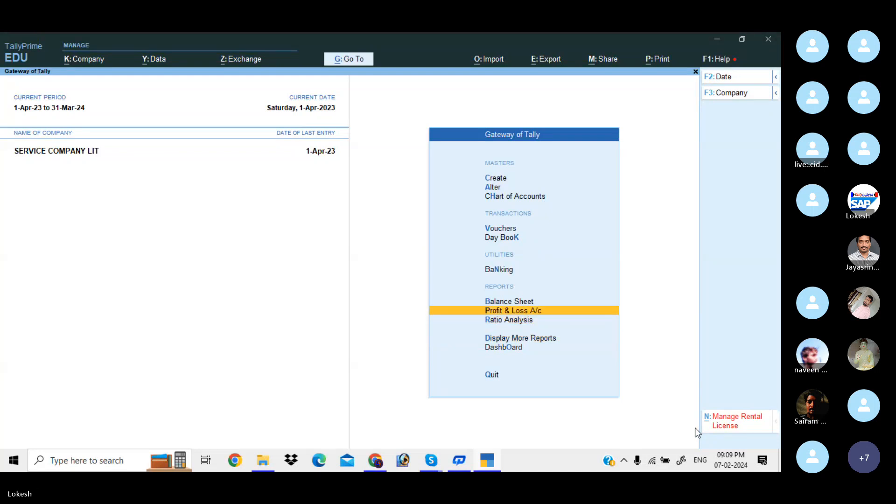
key("Return")
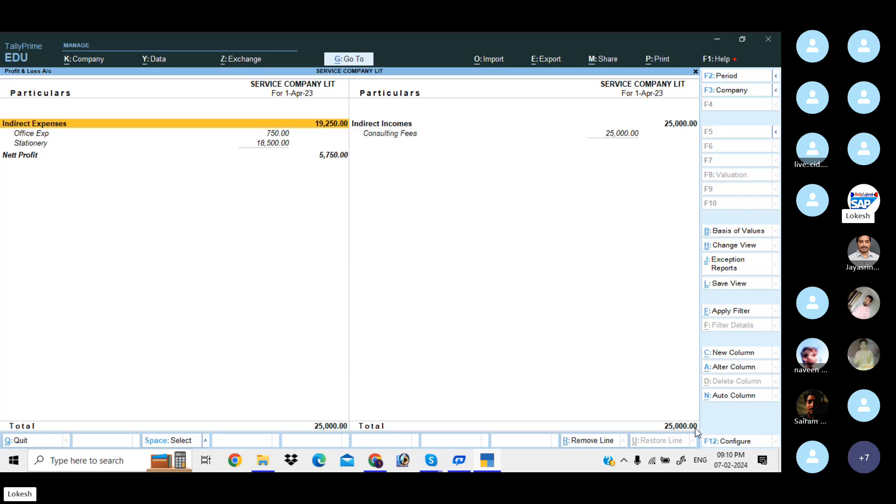
key("Escape")
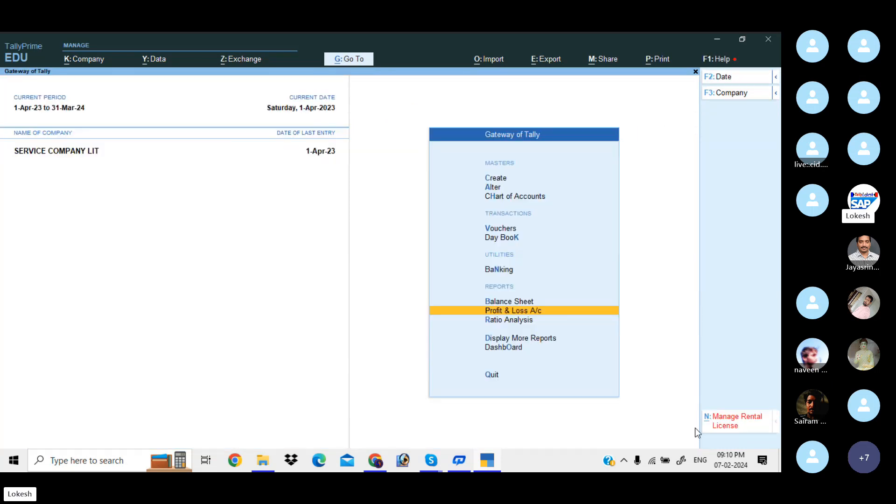
- Start a new payment voucher and set its date to 1-May-23
key("Up")
key("Up")
key("Up")
key("Up")
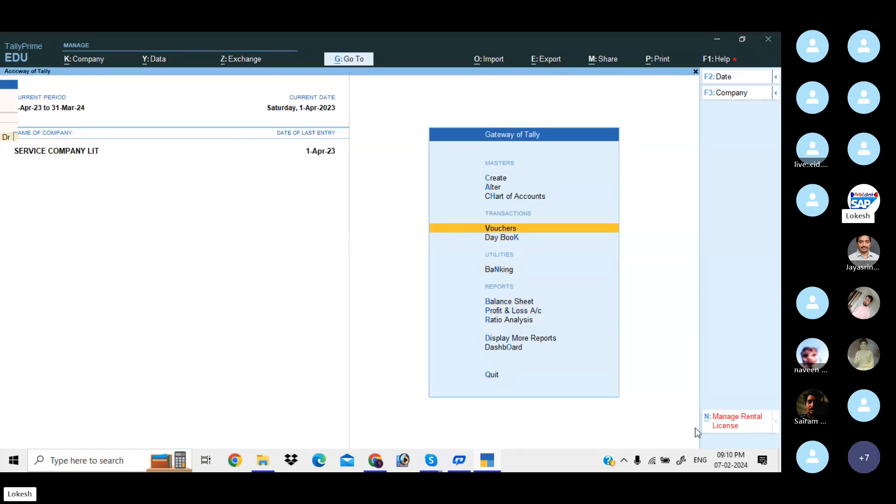
key("Return")
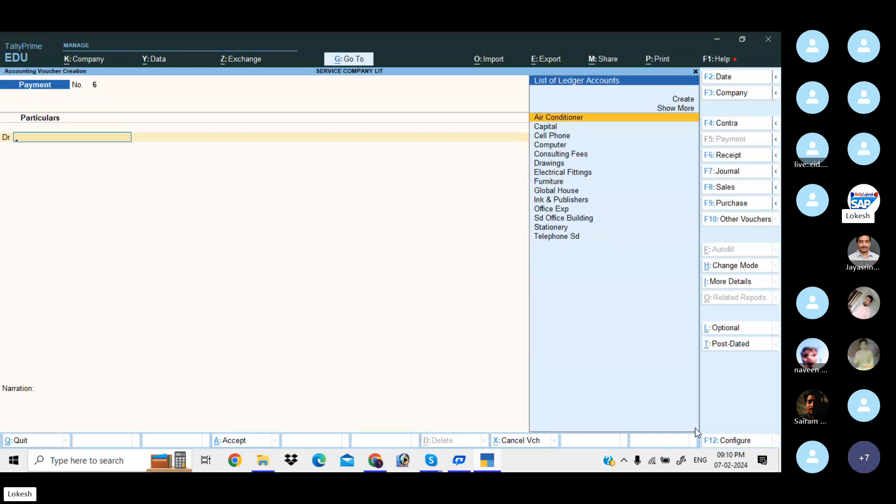
left_click(730, 80)
type("1-5")
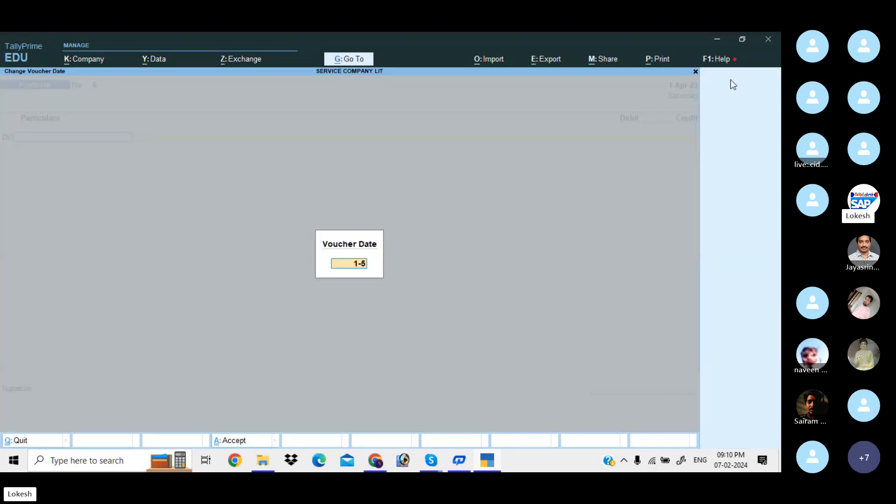
key("Return")
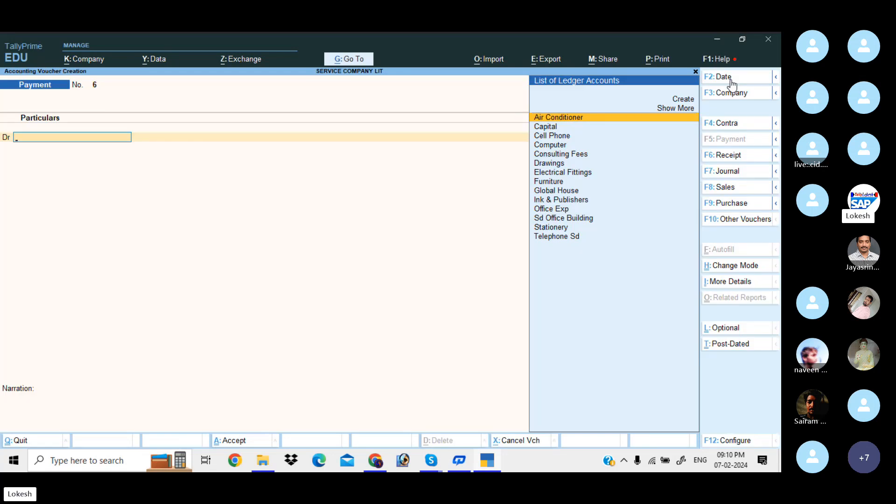
- Debit Ink & Publishers with 6000, credit Cash for the full amount and save the payment voucher
type("in")
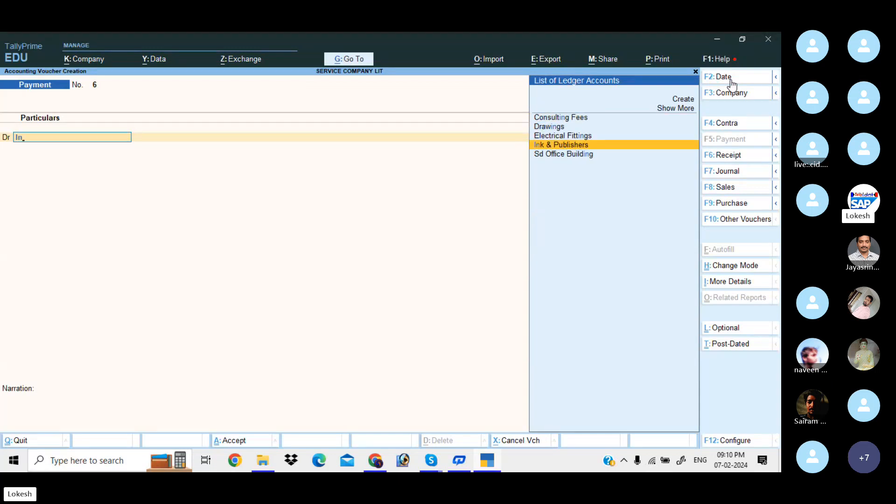
key("Return")
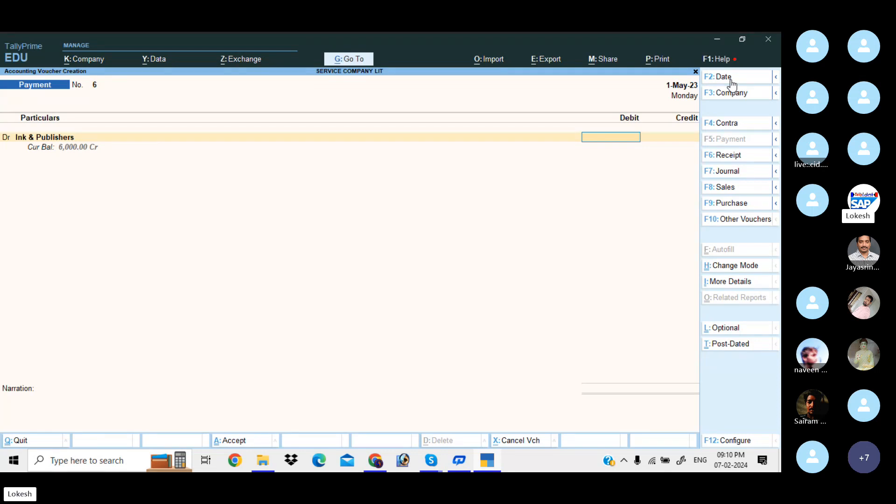
type("6000")
key("Return")
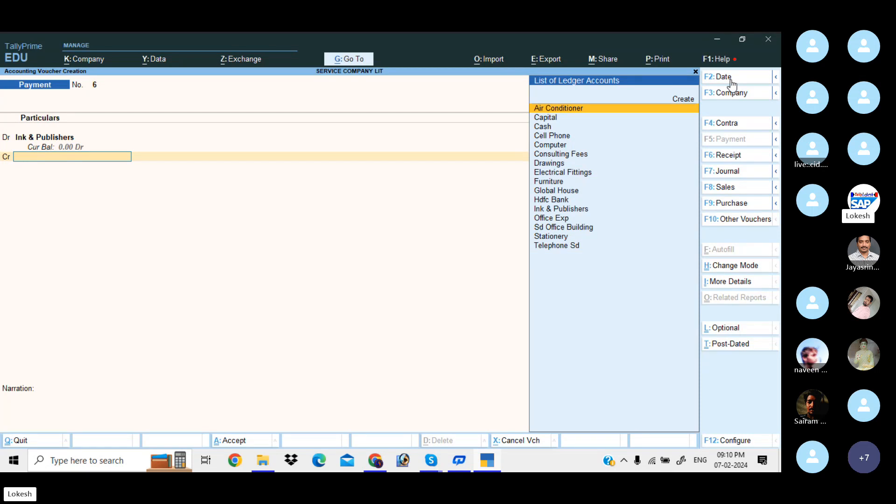
type("cash")
key("Return")
key("Return")
key("Return")
key("Return")
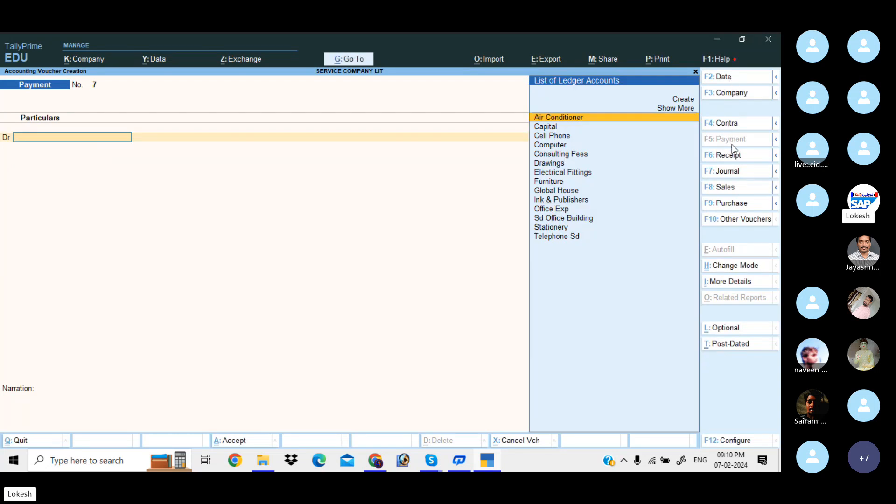
- Create the ledger Office Rent under Indirect Expenses as the debit account of the new payment voucher
key("alt+c")
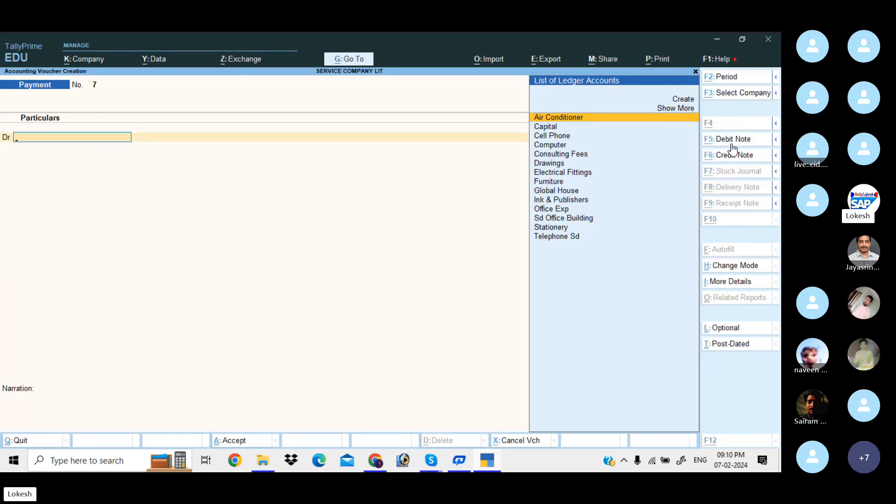
type("Office Rent")
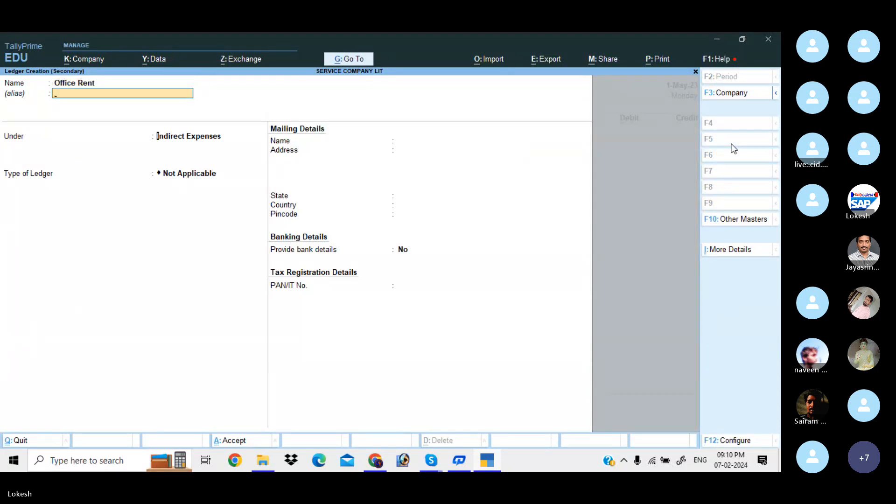
key("Return")
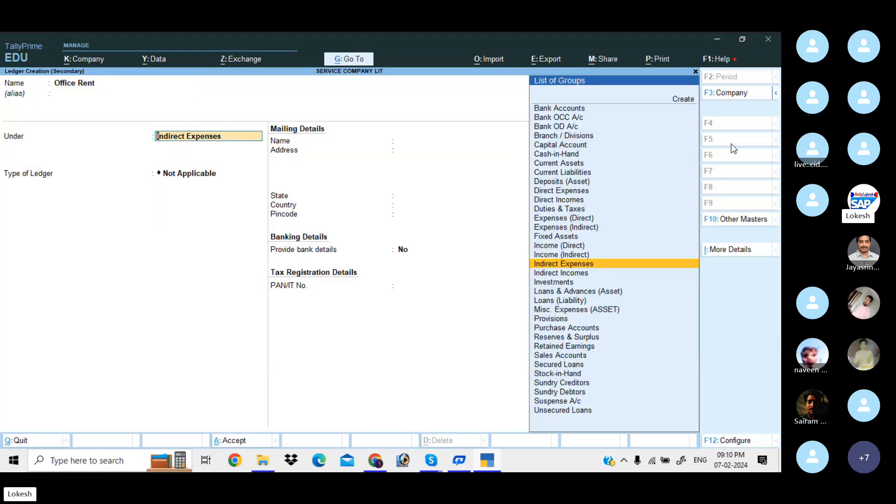
key("ctrl+a")
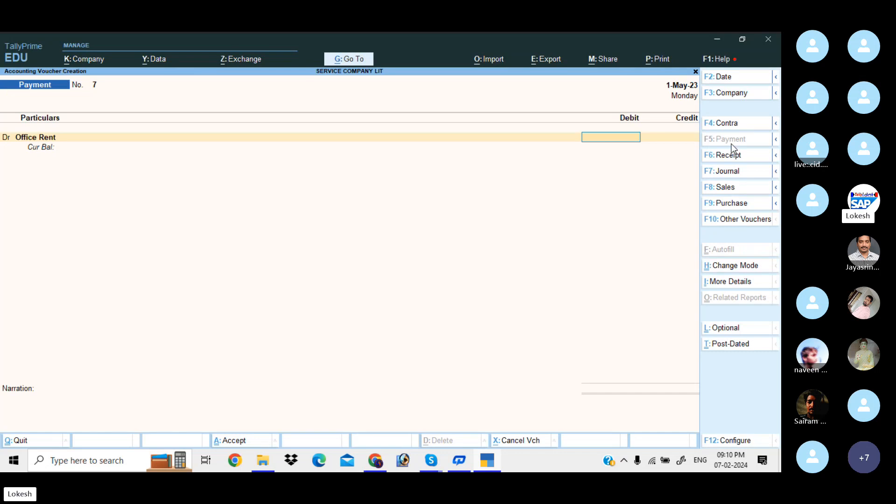
- Debit Office Rent with 2500 and create the ledger Salaries under Indirect Expenses as the voucher's second debit account
type("2500")
key("Return")
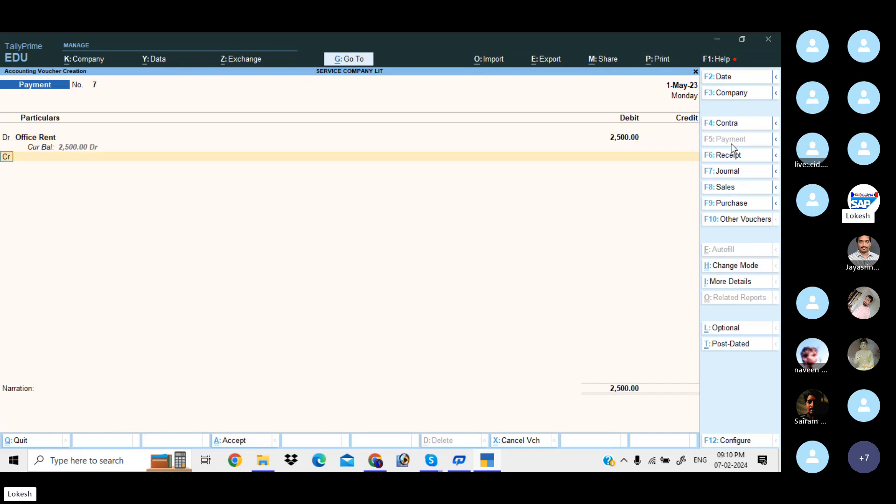
type("d")
key("Return")
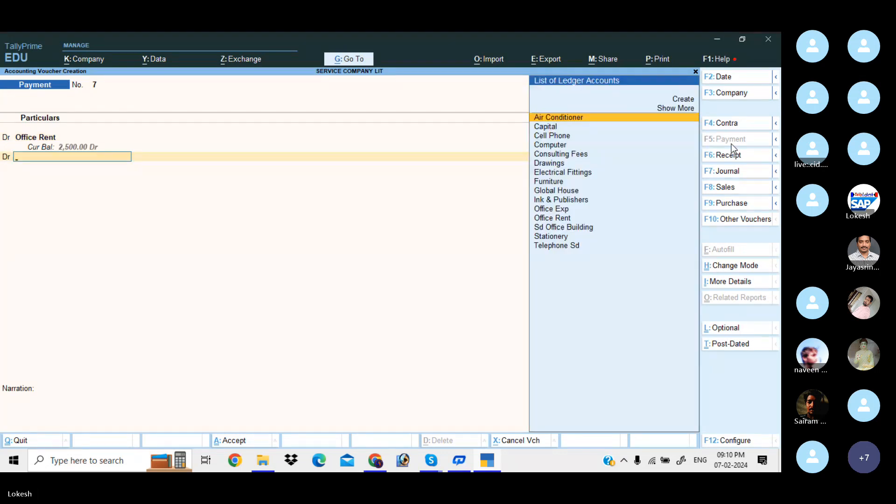
key("alt+c")
type("Salaries")
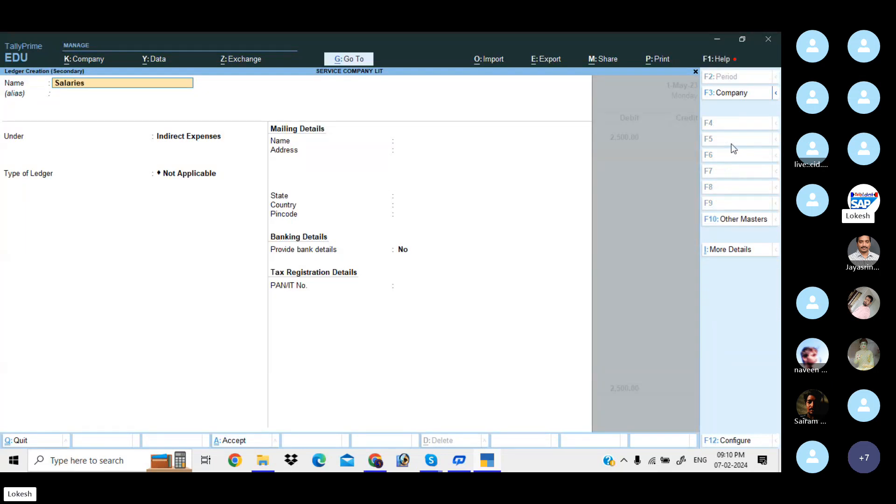
key("Return")
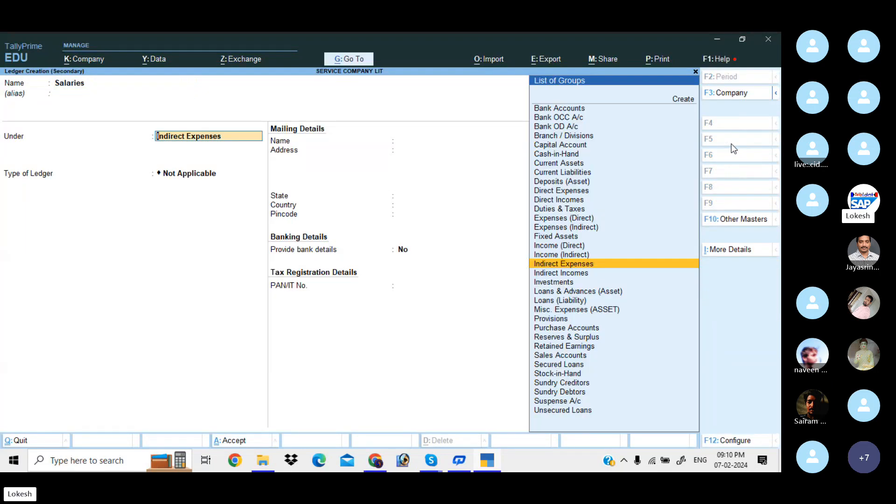
key("ctrl+a")
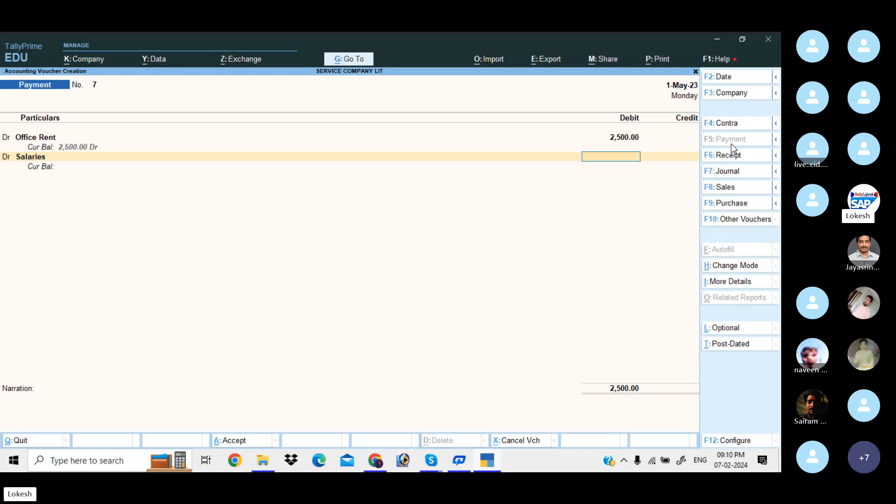
- Debit Salaries with 10400, credit Hdfc Bank for the full amount and save the payment voucher
type("10400")
key("Return")
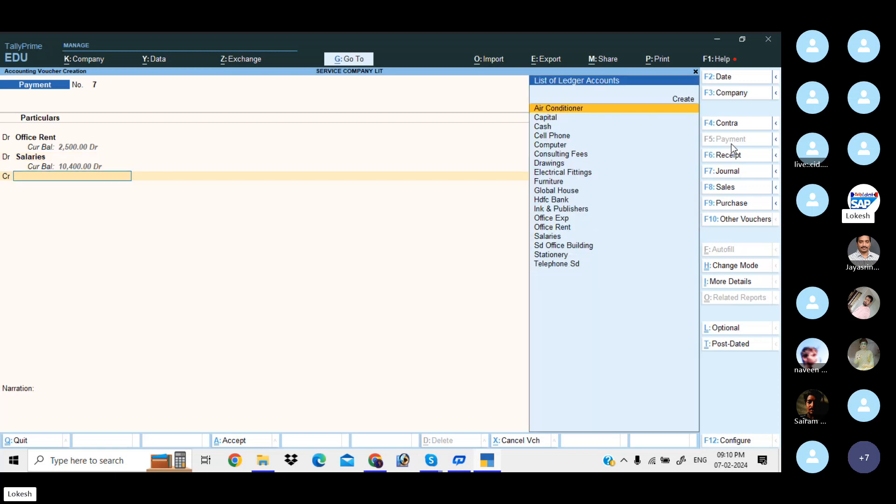
type("h")
key("Return")
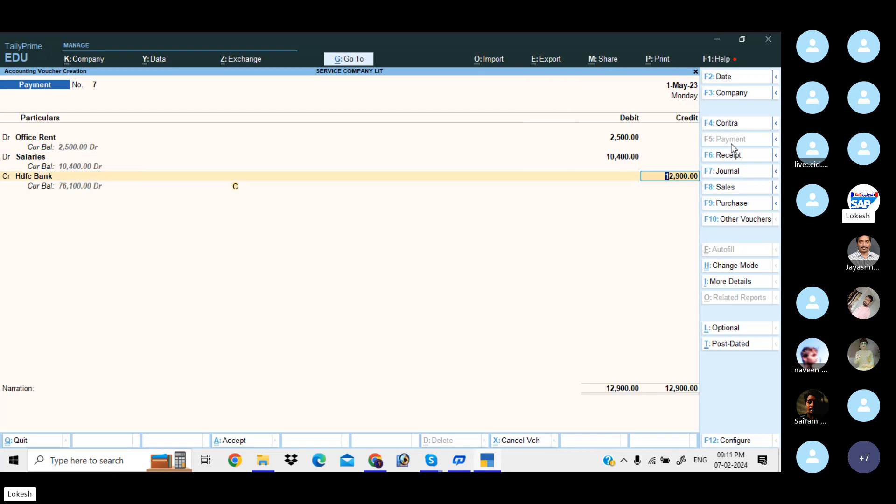
key("Return")
key("Return")
key("Return")
key("Return")
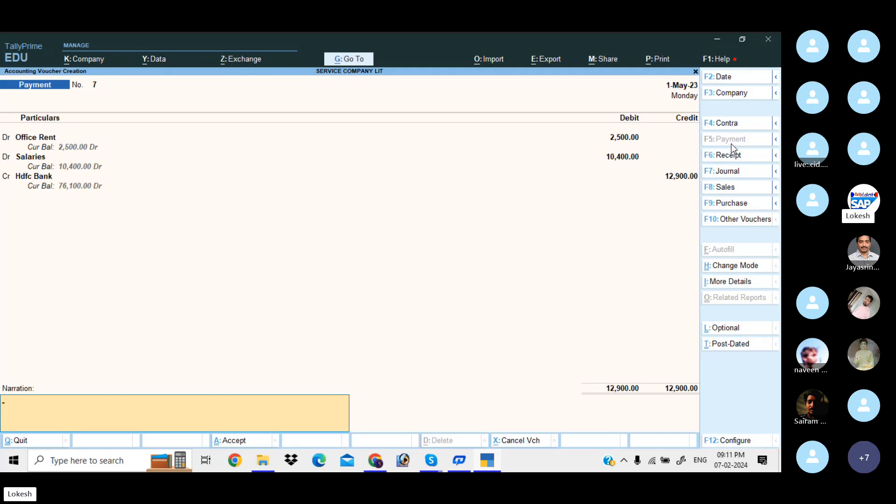
key("Return")
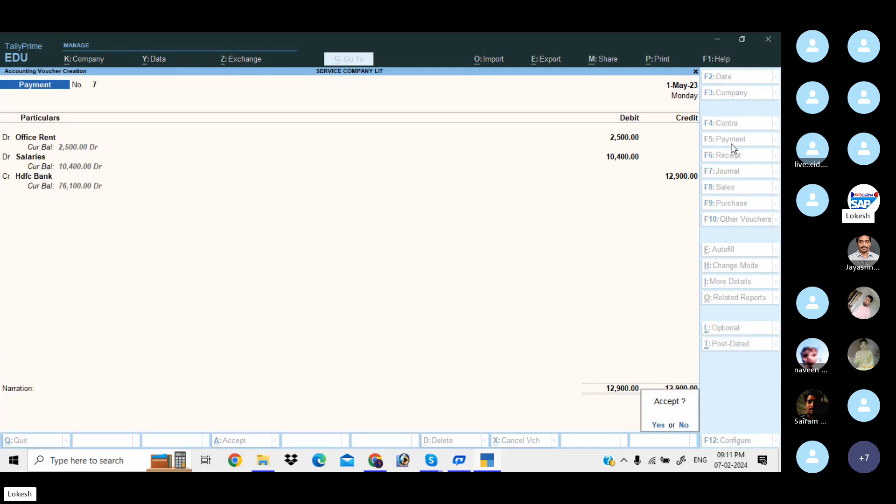
key("Return")
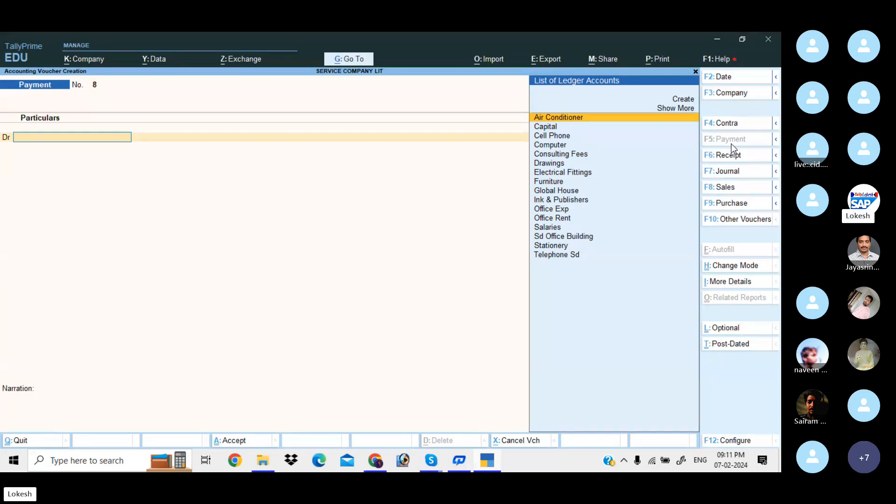
- Create the ledger Telephone Bill under Indirect Expenses as the debit account of the new payment voucher
key("alt+c")
type("Tele")
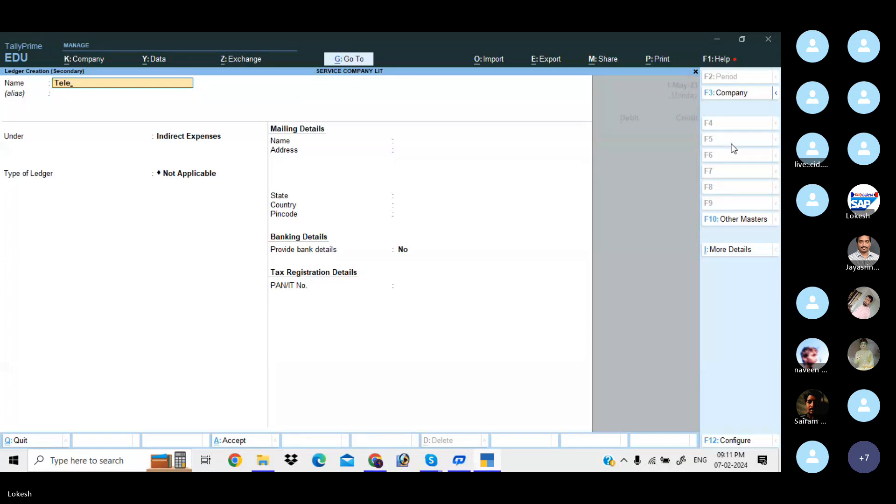
type("phone Bill")
key("Return")
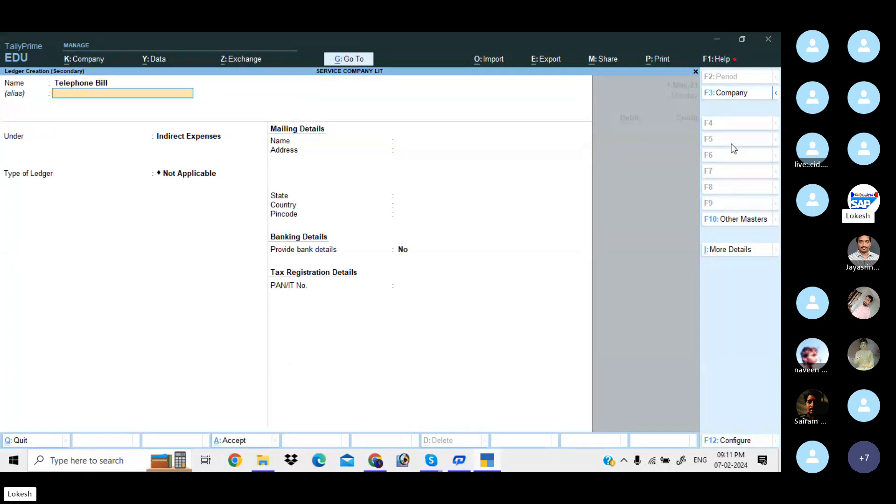
key("Return")
key("ctrl+a")
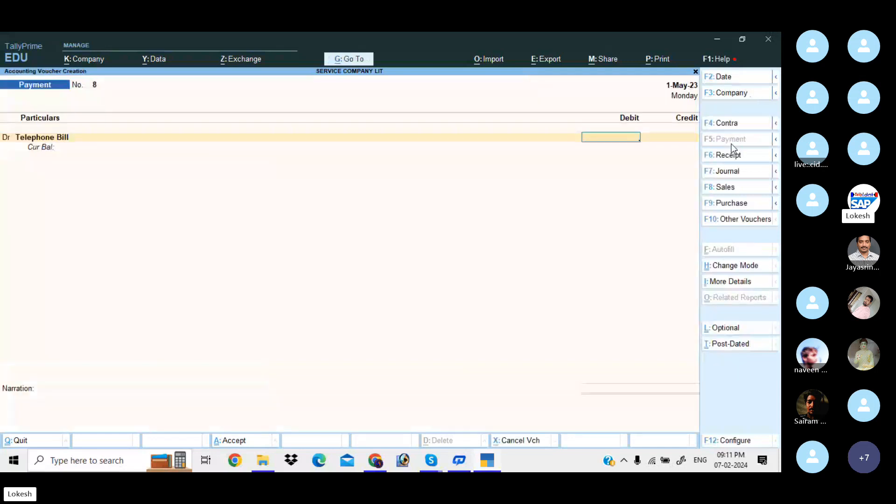
- Debit Telephone Bill with 1250 and create the ledger Conveyance Bill under Indirect Expenses as the second debit account
type("1250")
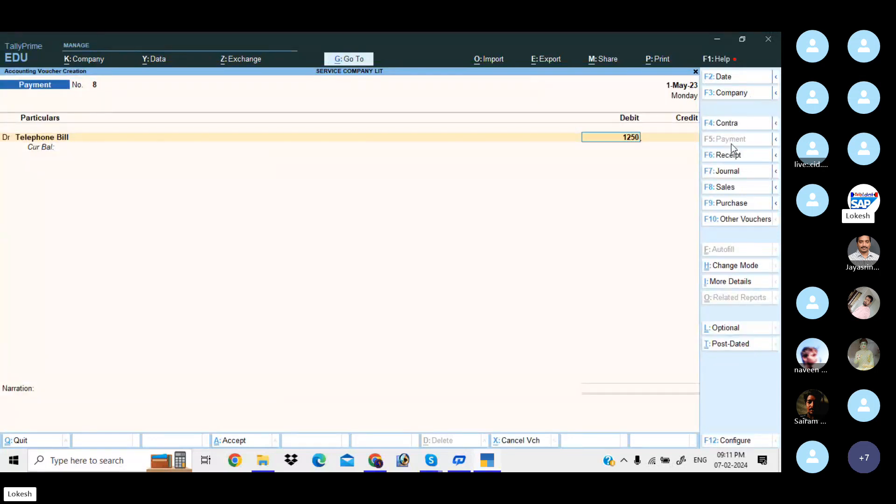
key("Return")
key("d")
key("Return")
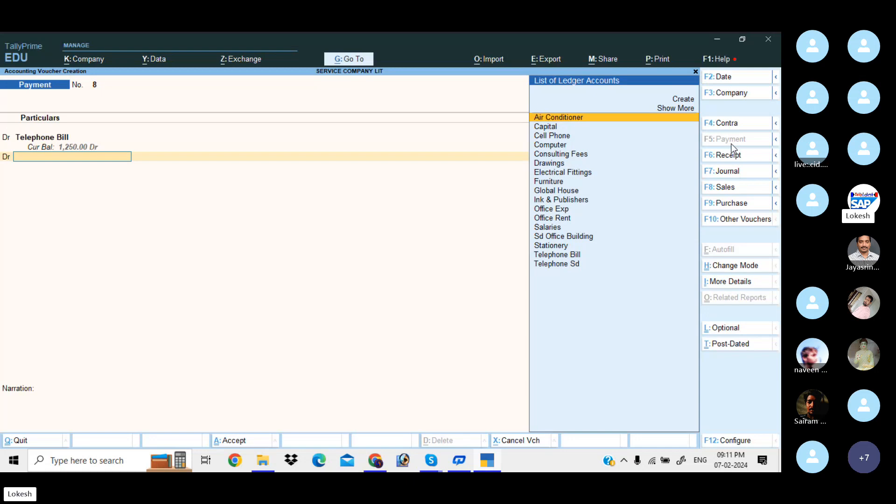
key("alt+c")
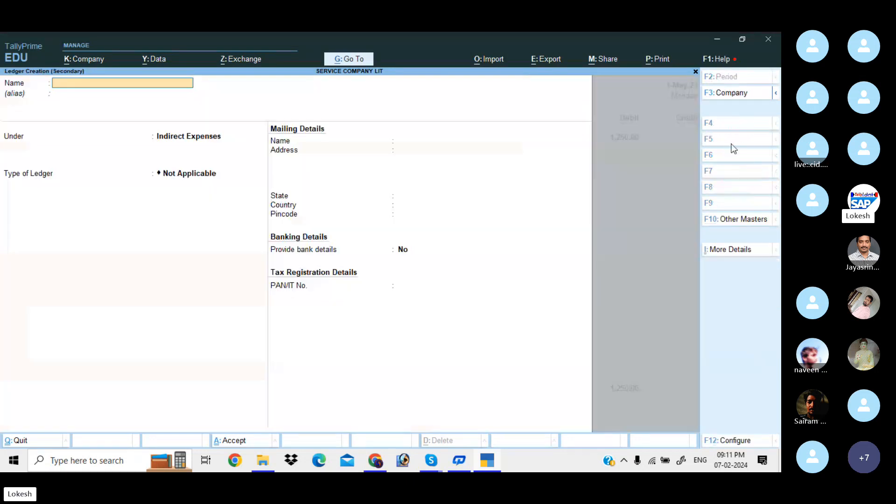
type("Conveyance bil")
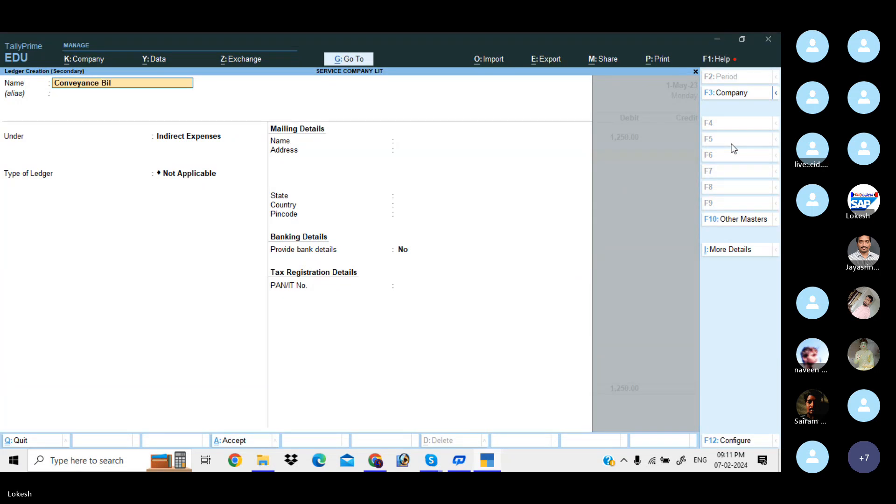
type("l")
key("Return")
key("Return")
key("ctrl+a")
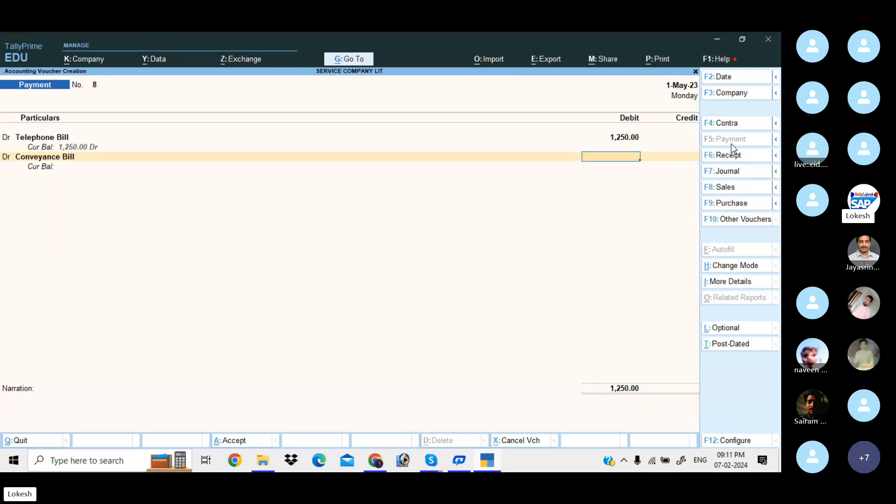
- Debit Conveyance Bill with 650, credit Cash for the full amount and save the payment voucher
type("650")
key("Return")
key("Return")
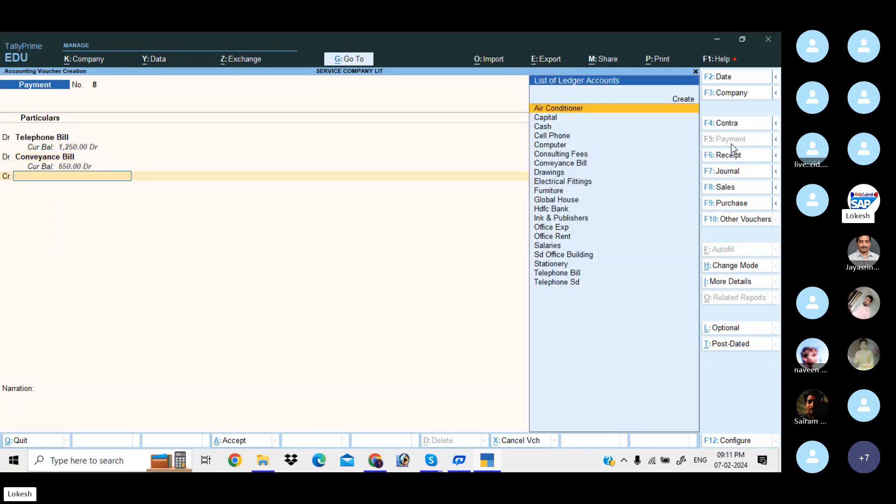
key("Down")
key("Down")
key("Return")
key("Return")
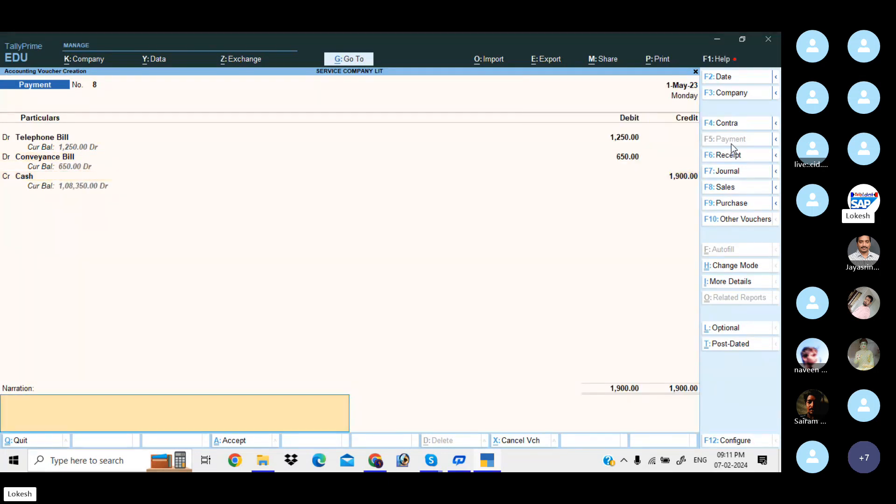
key("Return")
key("Return")
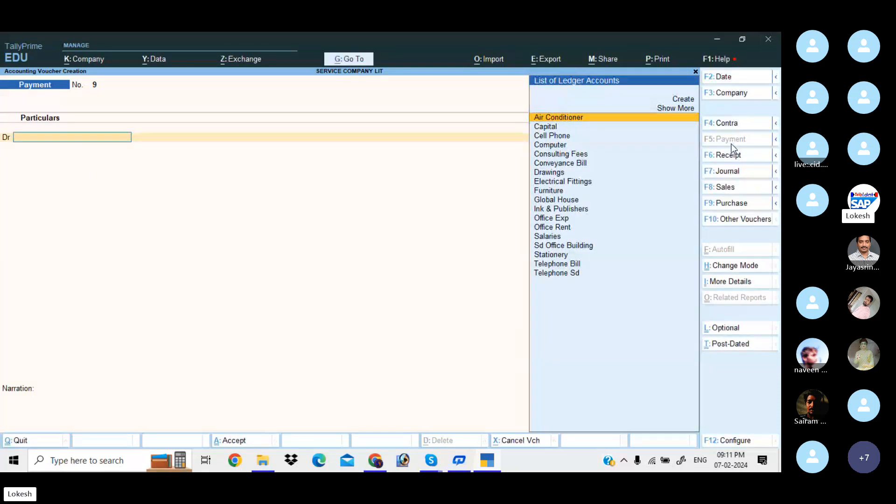
- Record a payment voucher debiting Global House with 12500 and crediting Hdfc Bank for the full amount, and save it
type("Gl")
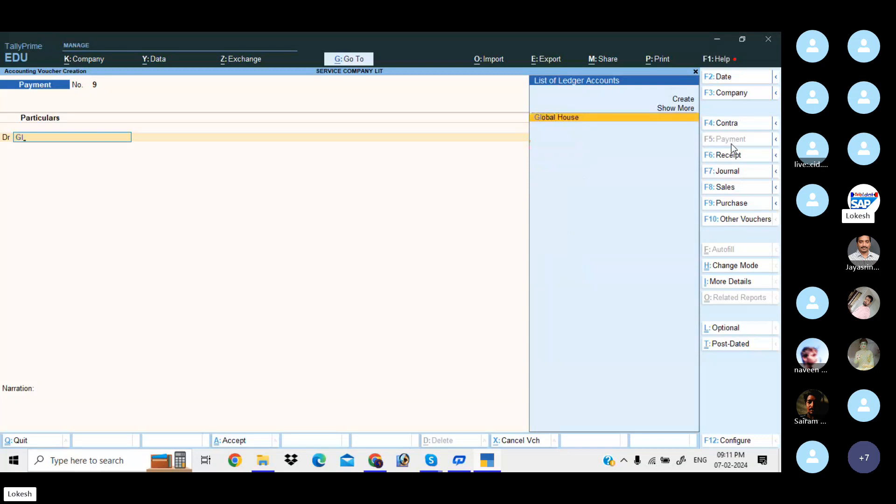
key("Return")
type("12500")
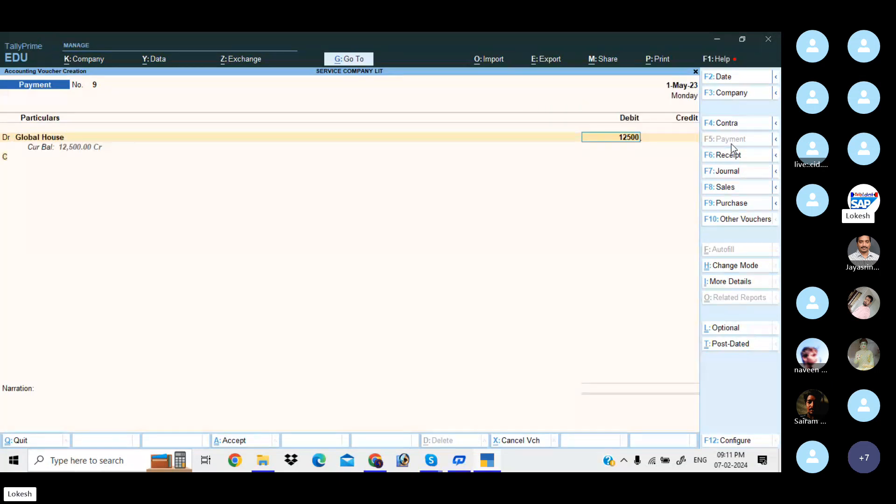
key("Return")
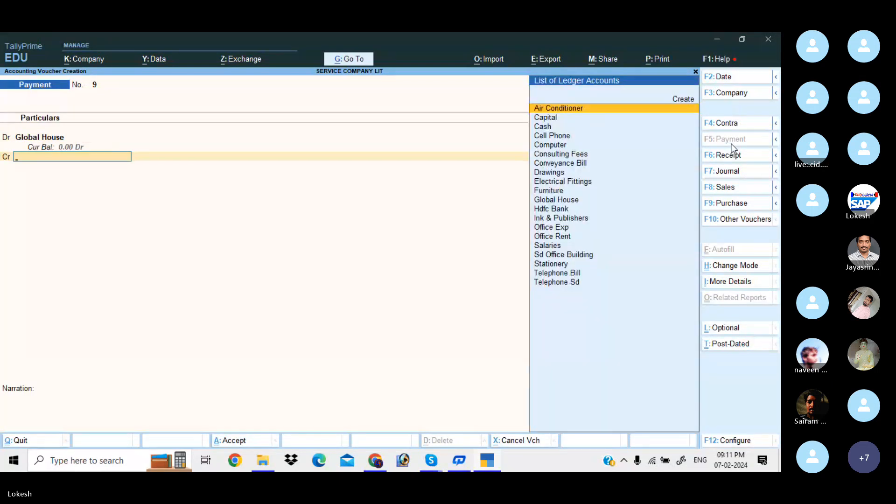
type("h")
key("Return")
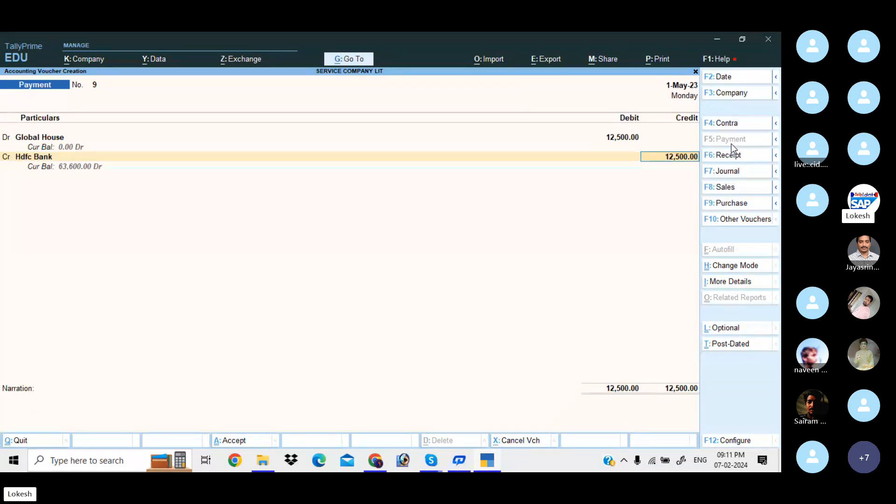
key("Return")
key("Return")
key("Return")
key("Return")
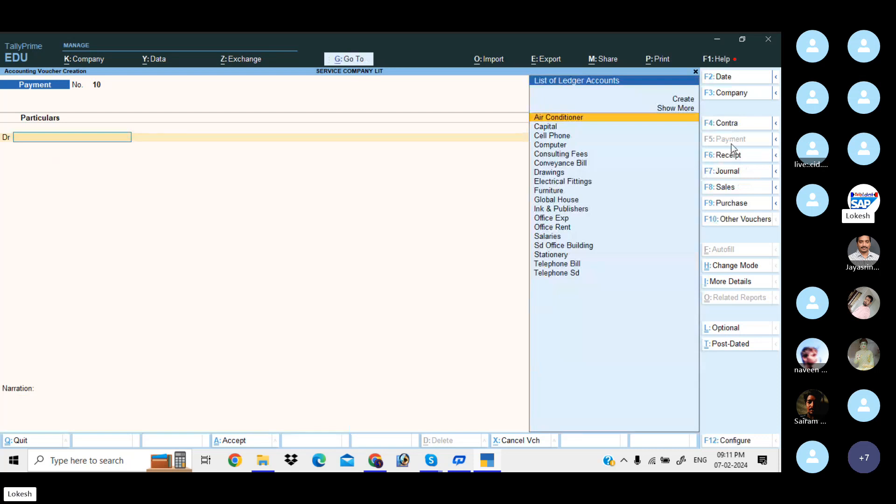
- Create a ledger with a name beginning "Electr" for the debit account of the new payment voucher
key("alt+c")
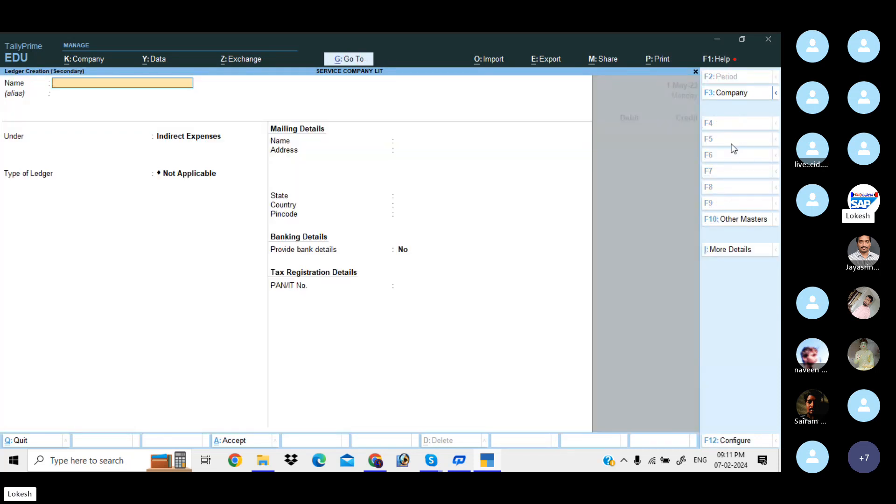
type("Electr")
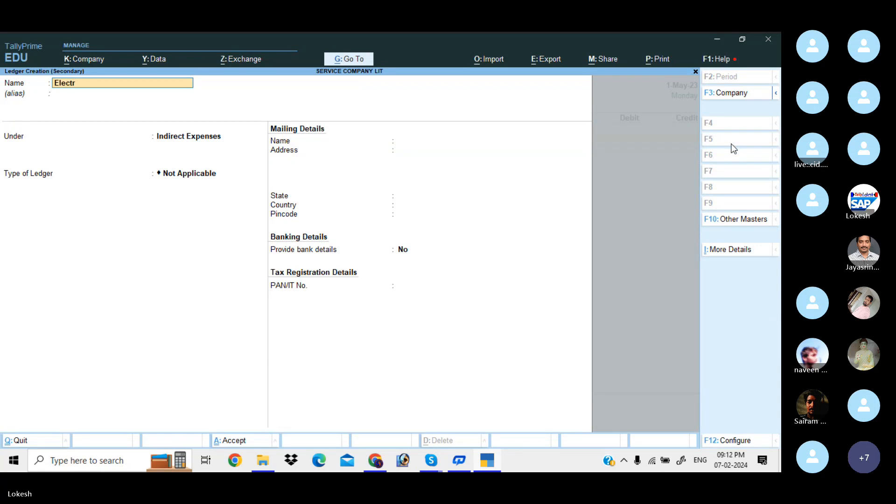
- Complete the new ledger's name as Electricity Charges, keep it under Indirect Expenses with type Not Applicable, and save it
type("icity Charges")
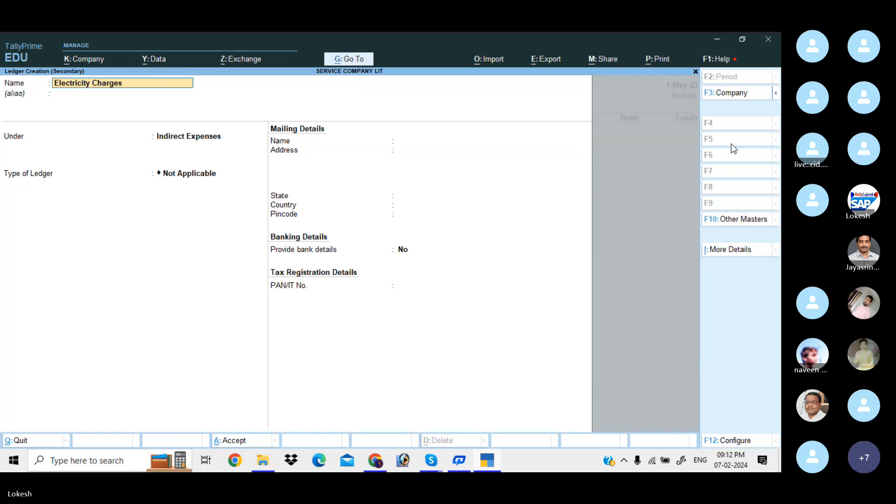
key("Return")
key("Return")
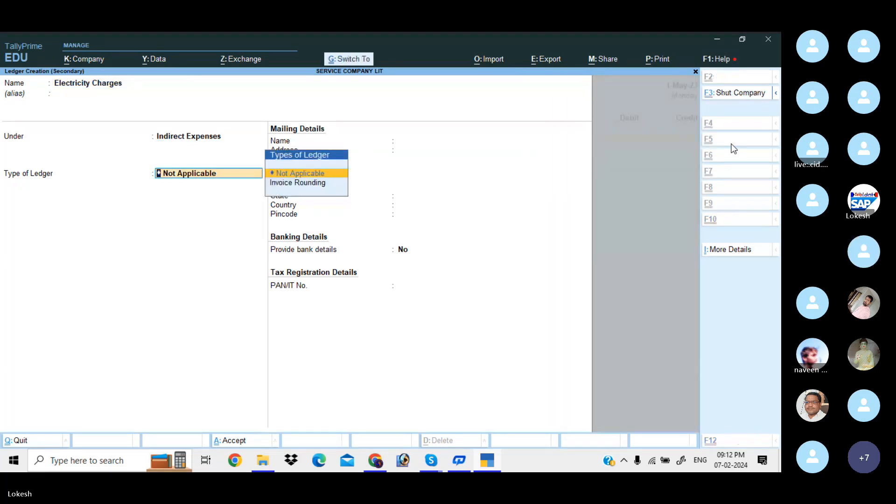
key("ctrl+a")
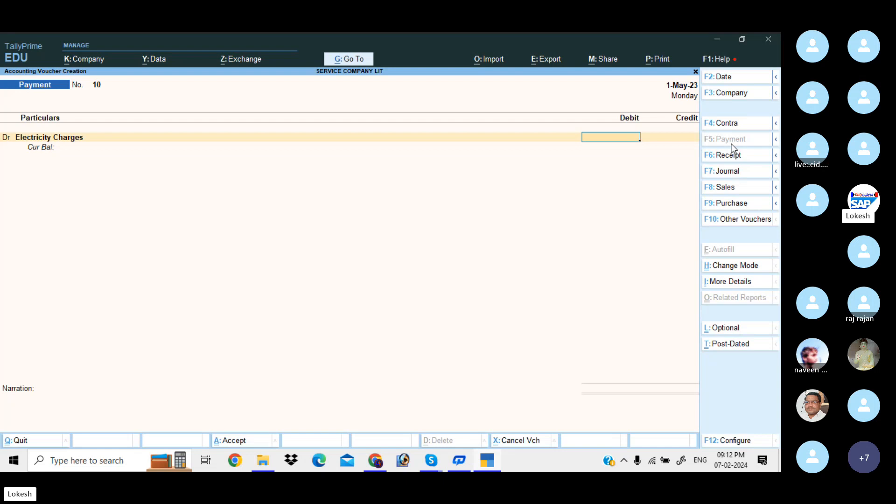
- Debit Electricity Charges with 1,110 and Office Exp with 150 in the payment voucher
type("1110")
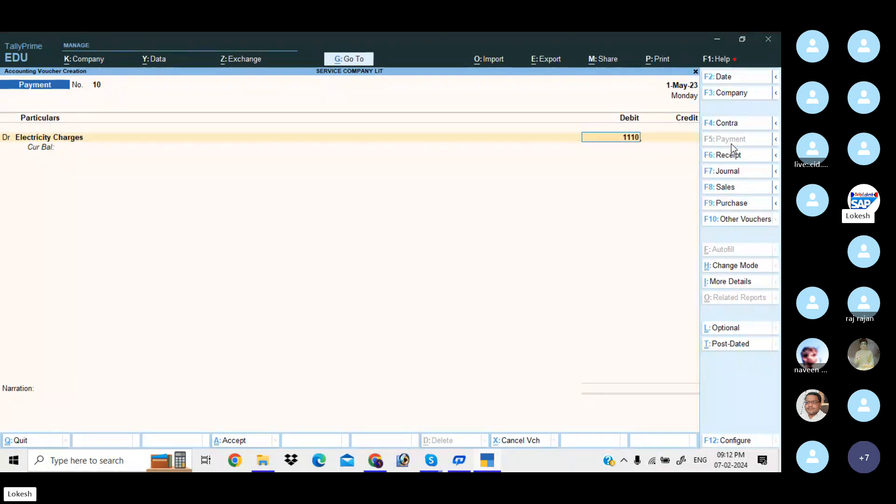
key("Return")
type("d")
key("Return")
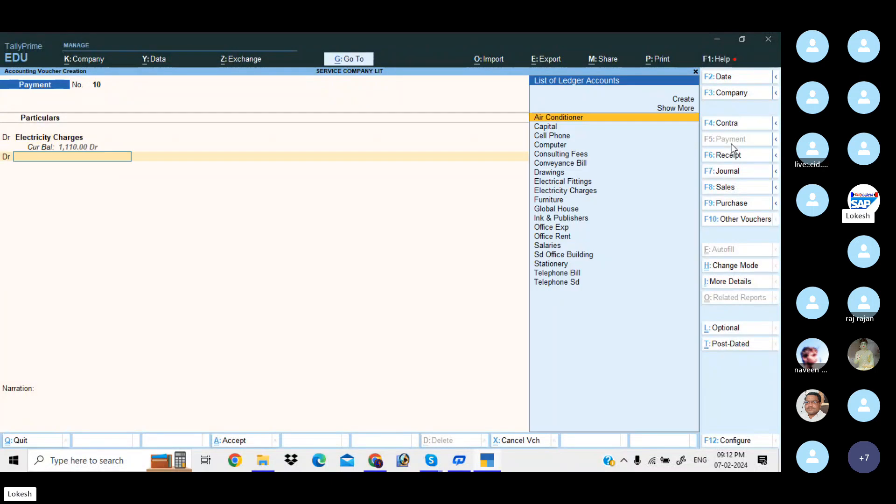
type("Of")
key("Return")
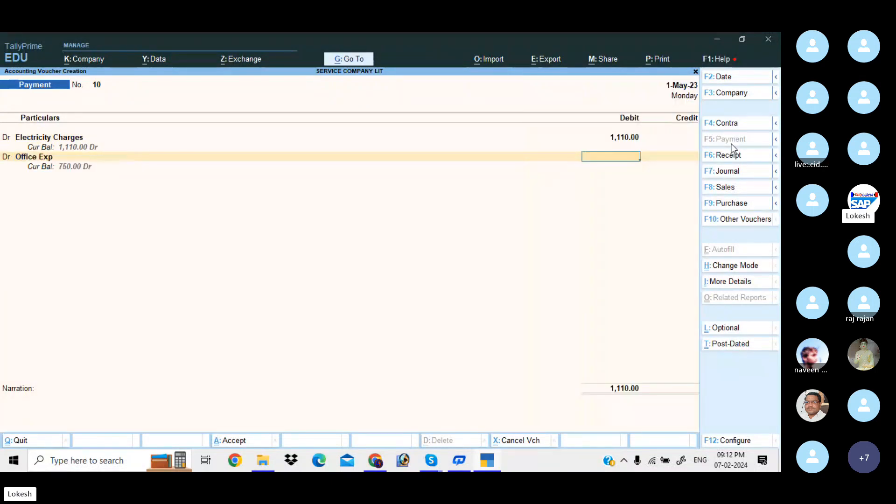
type("150")
key("Return")
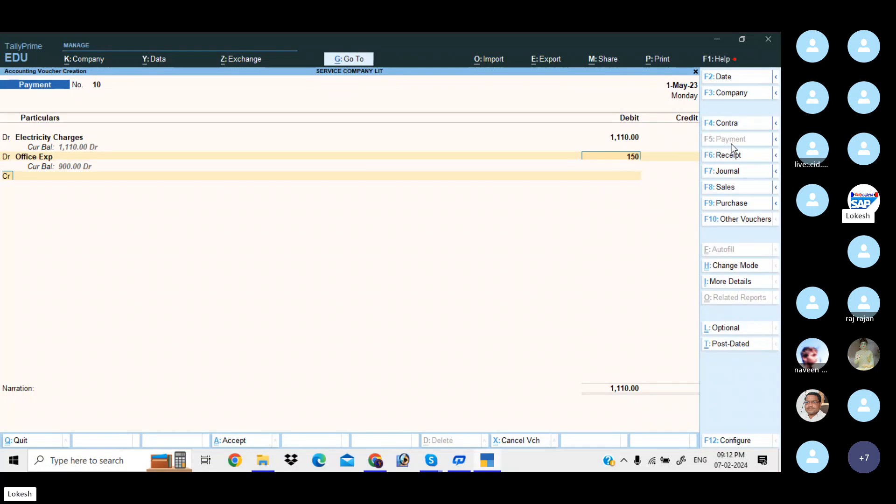
- Save the payment voucher with Cash credited for 1,260 and no narration, and switch to a new Receipt voucher
key("Return")
key("Down")
key("Return")
key("Return")
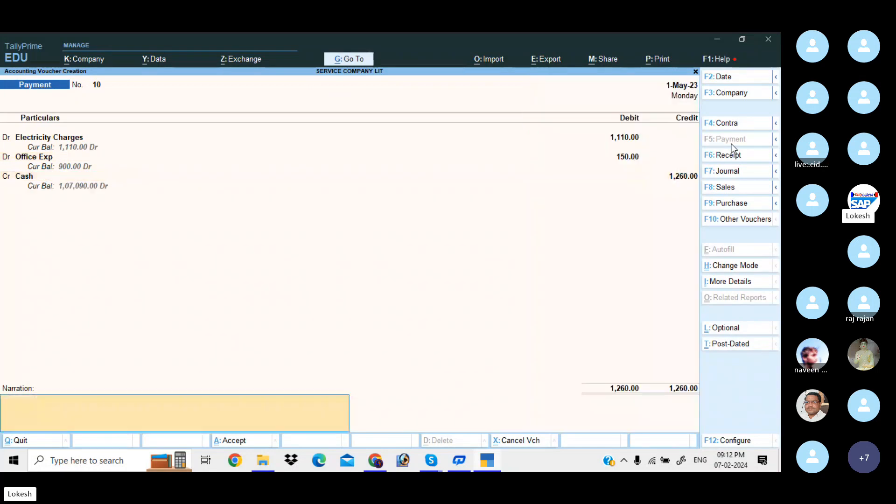
key("Return")
key("Return")
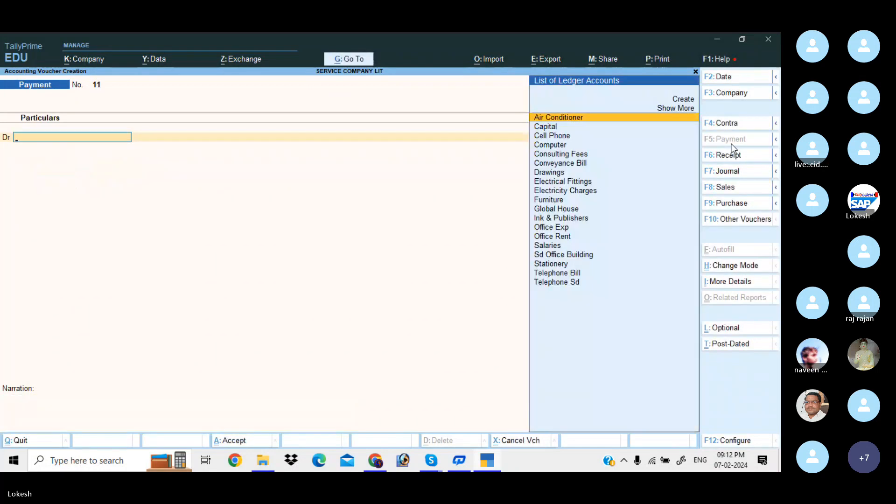
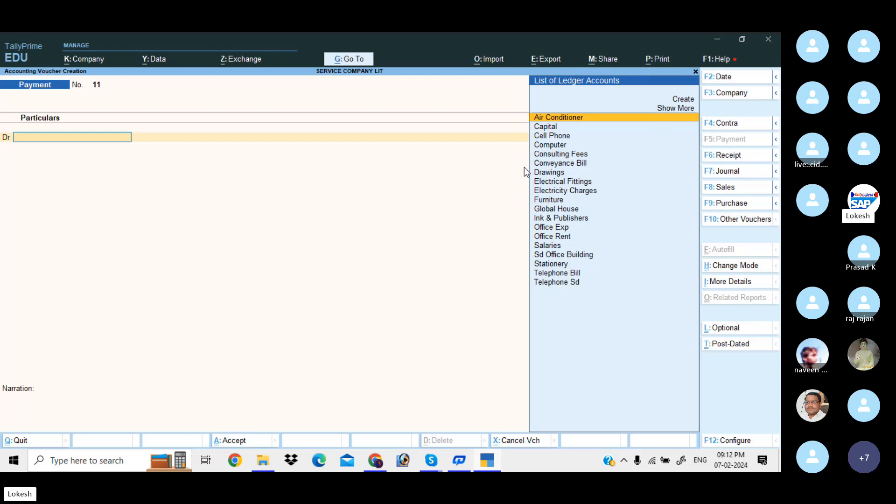
left_click(734, 158)
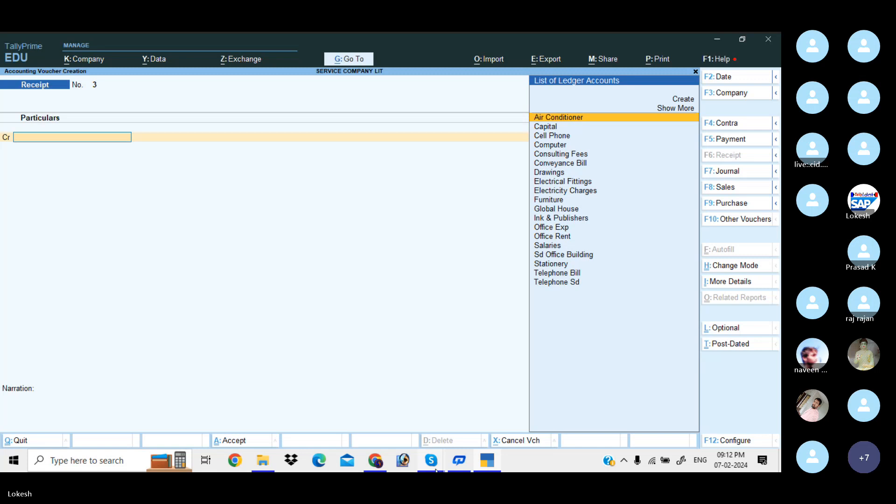
- Switch to Skype, ring an absent participant from the call's participant list, and return to TallyPrime
mouse_move(434, 466)
left_click(412, 417)
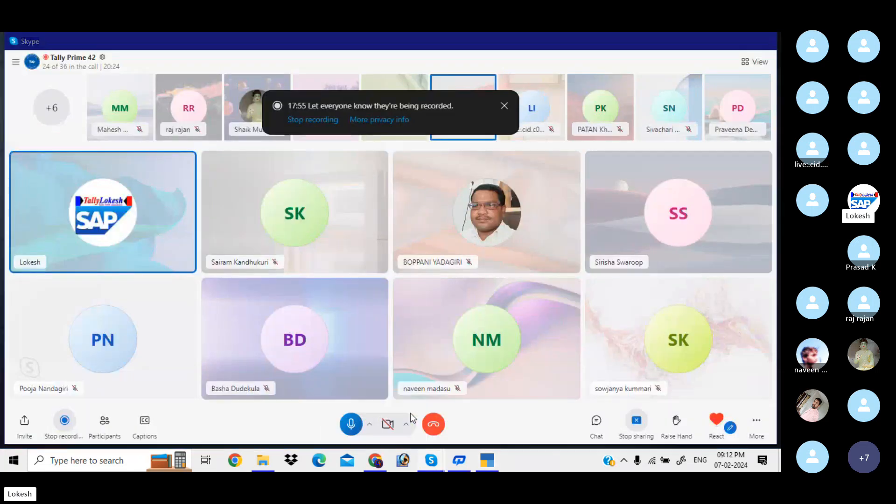
left_click(105, 422)
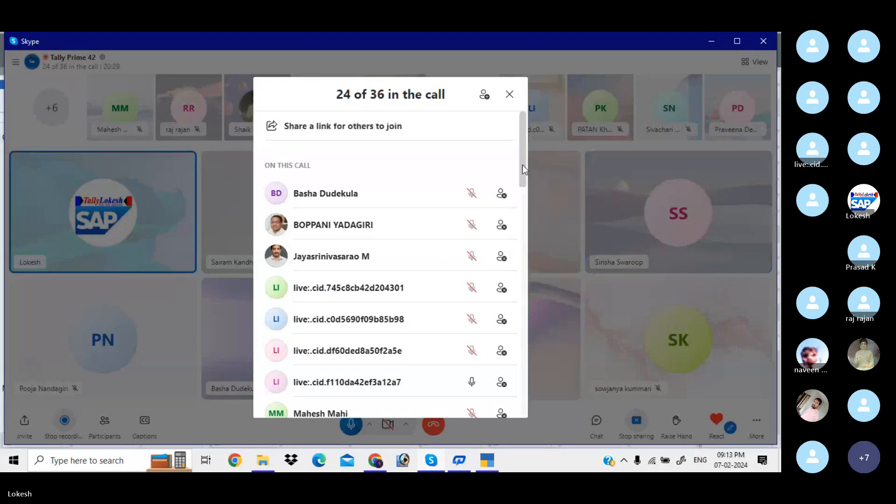
left_click_drag(522, 164, 525, 396)
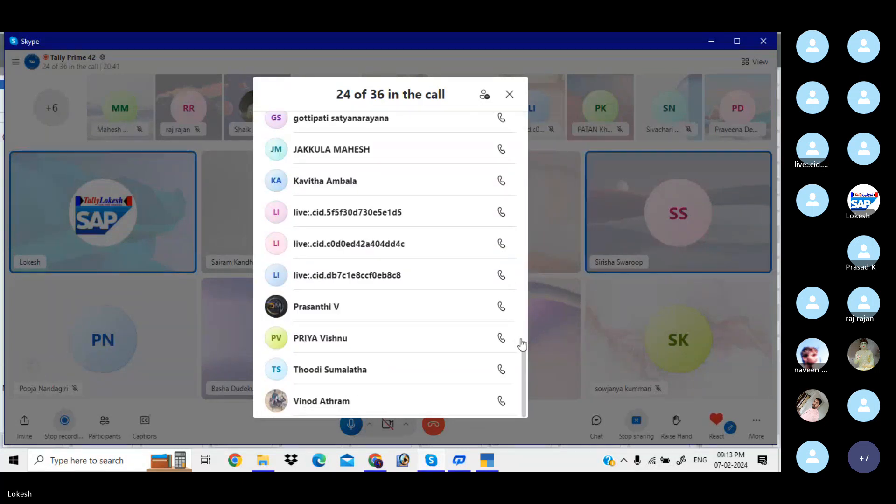
left_click(501, 369)
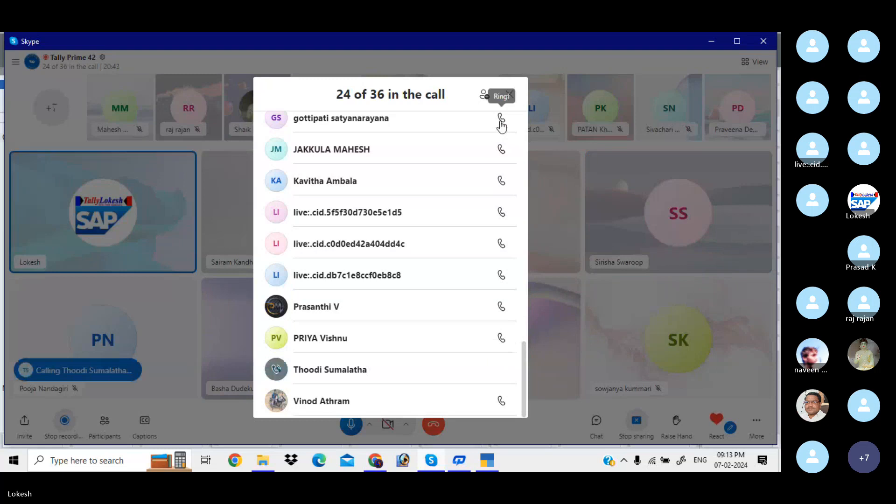
left_click(509, 95)
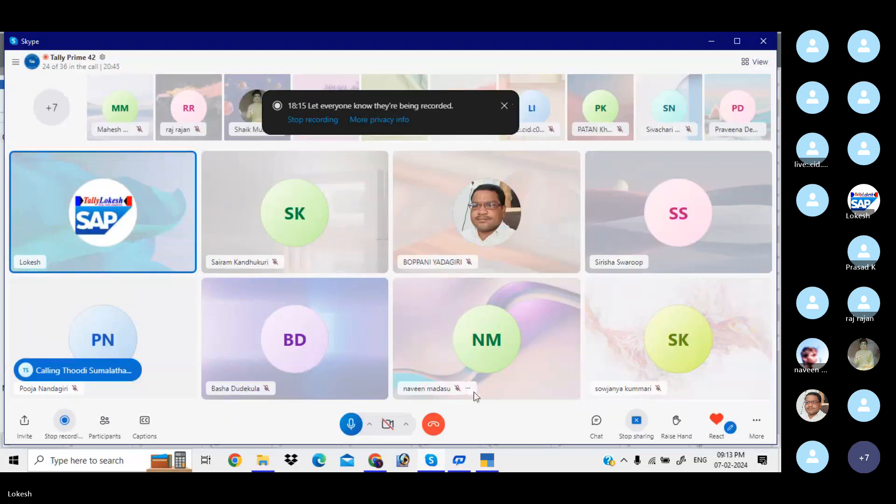
left_click(488, 463)
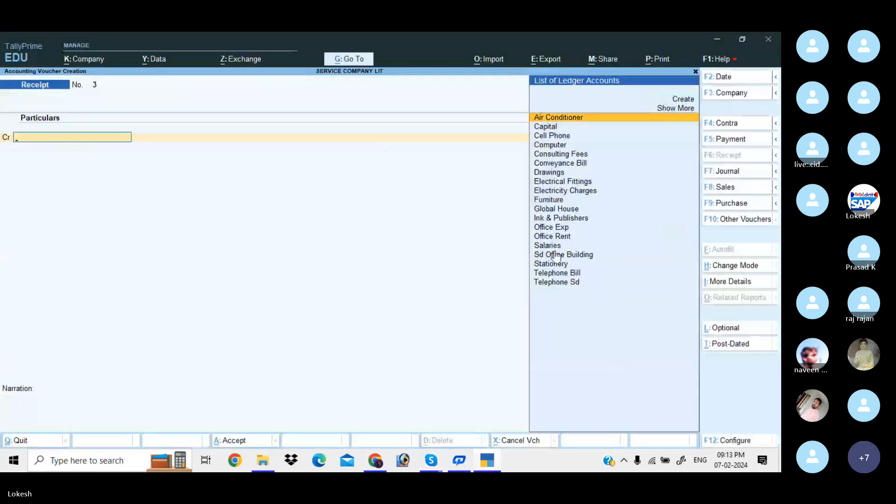
- Credit Consulting Fees with 15,000 in the receipt voucher
type("C")
key("Down")
key("Down")
key("Down")
key("Down")
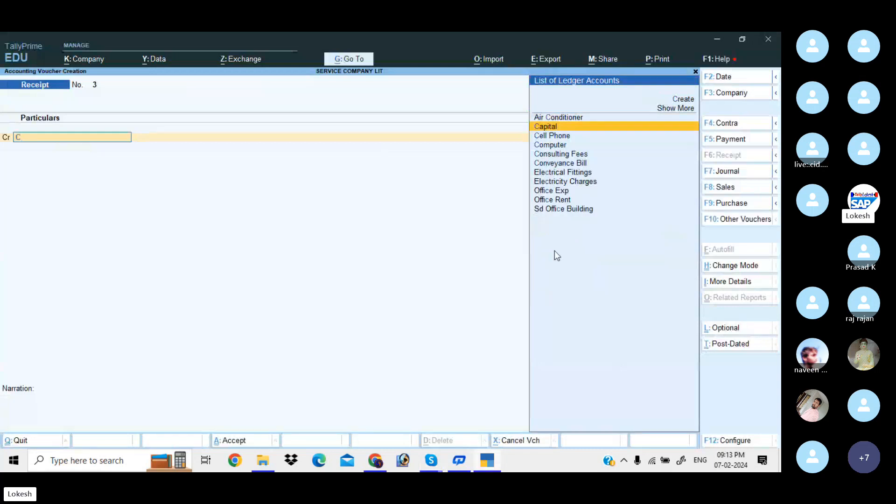
key("Return")
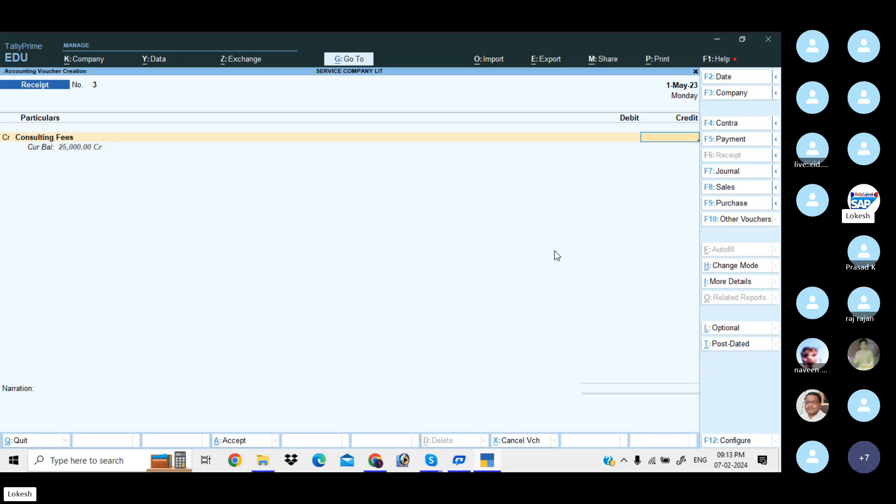
type("15000")
key("Return")
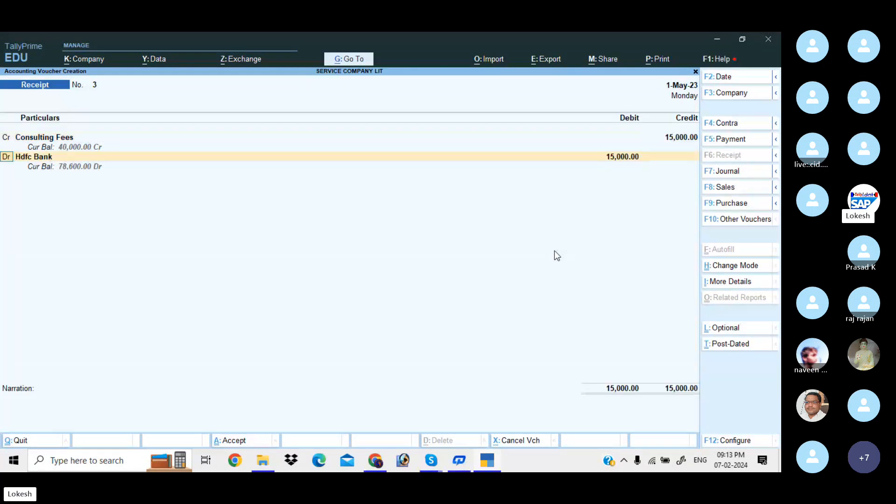
- Change the receipt's debit account to Cash for 15,000 and save the voucher without a narration
key("Return")
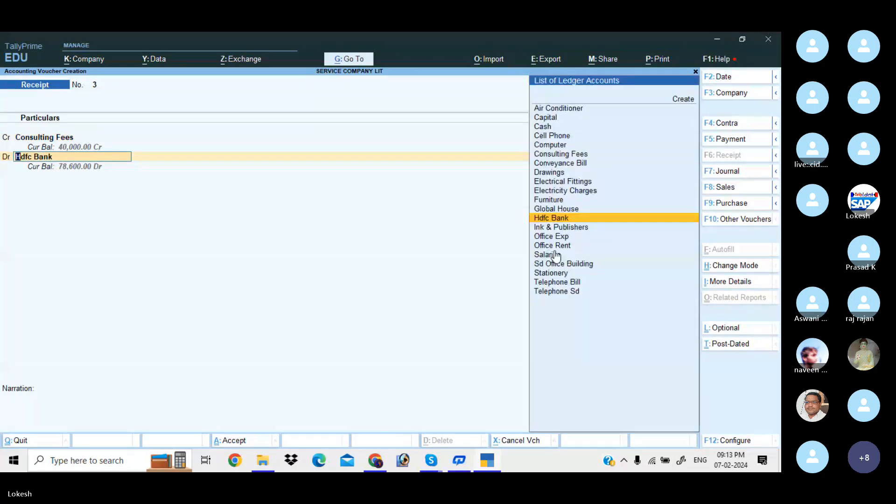
type("Ca")
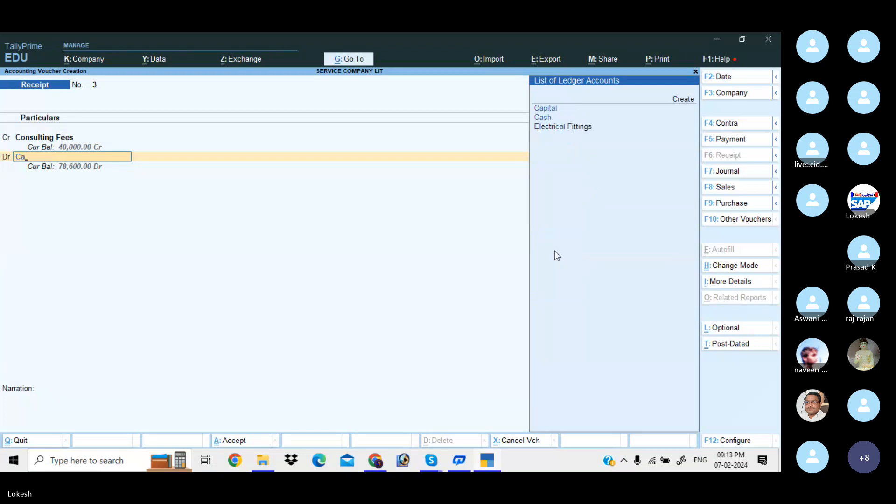
key("Down")
key("Return")
key("Return")
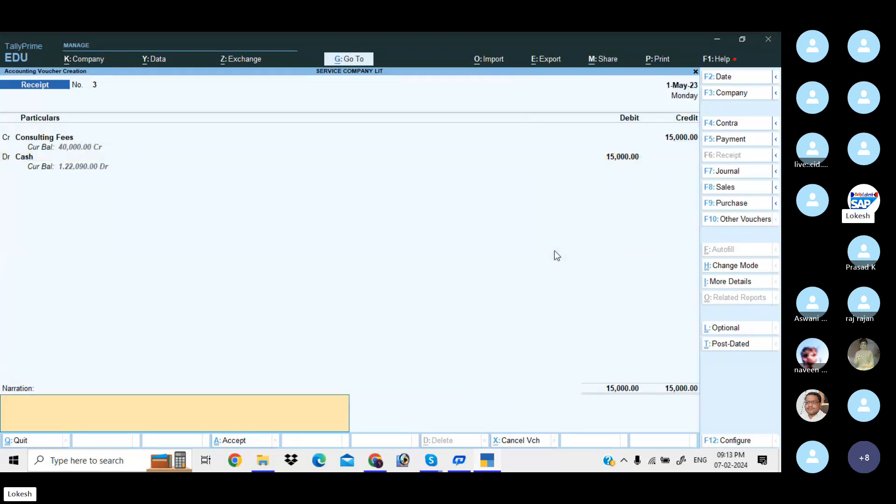
key("Return")
key("Return")
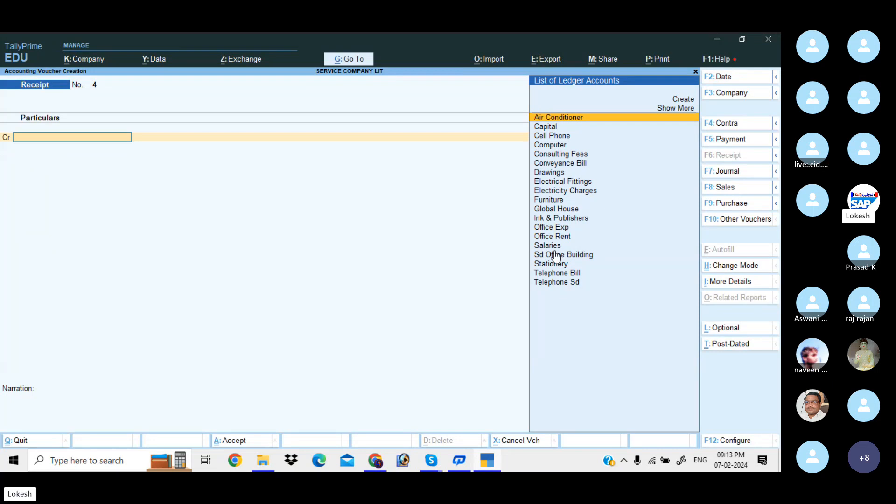
- Credit Consulting Fees with 25,000 in the next receipt voucher
type("c")
key("Down")
key("Down")
key("Down")
key("Down")
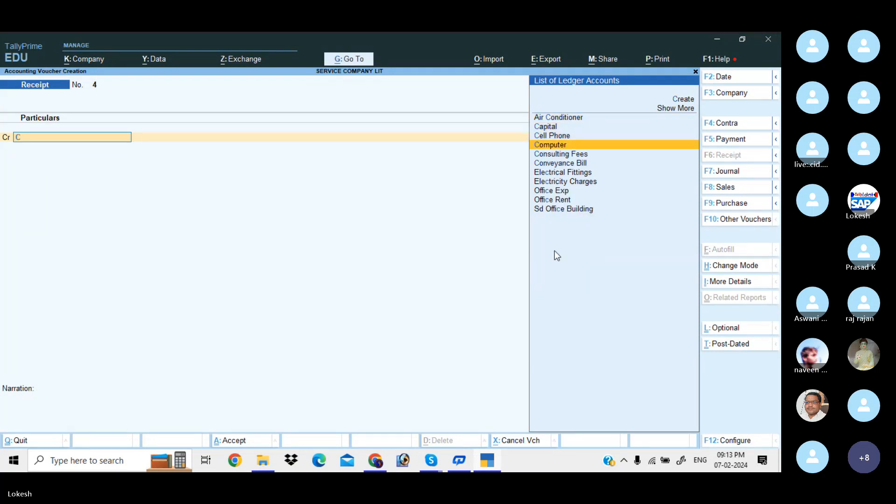
key("Return")
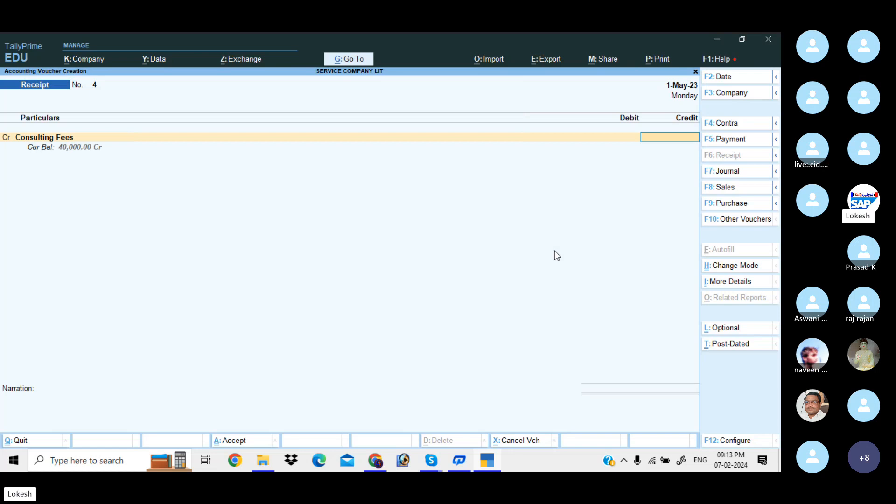
type("25000")
key("Return")
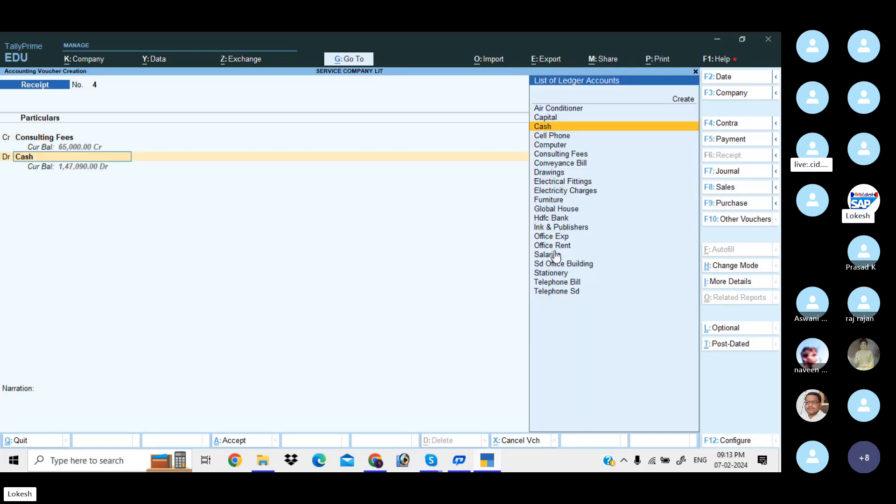
- Set the debit account to Hdfc Bank for 25,000, accept the Cheque/DD bank allocation, and save the receipt
type("h")
key("Return")
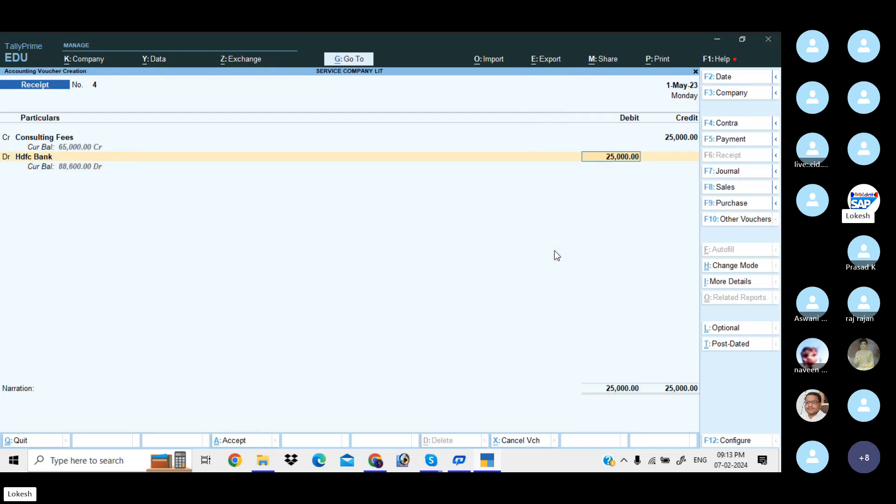
key("Return")
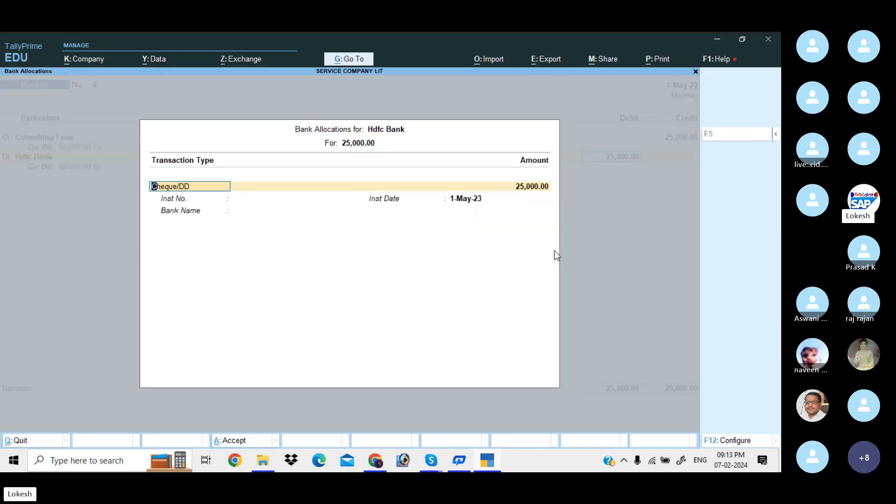
key("ctrl+a")
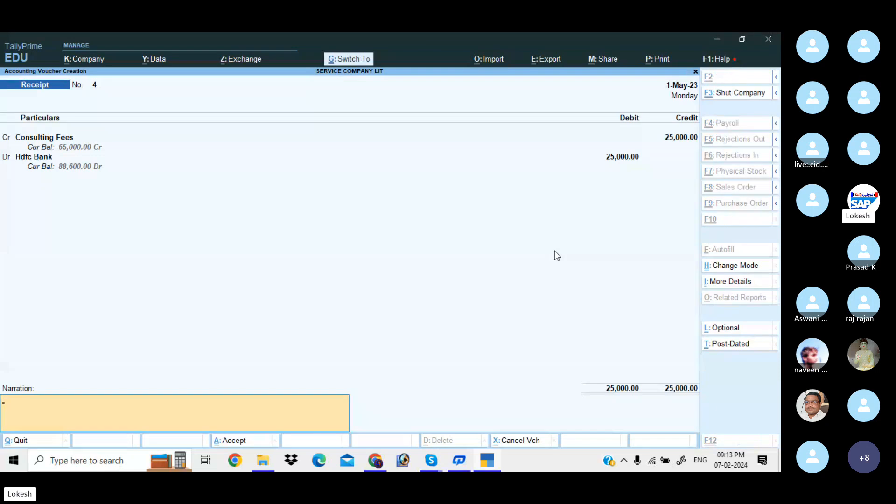
key("Return")
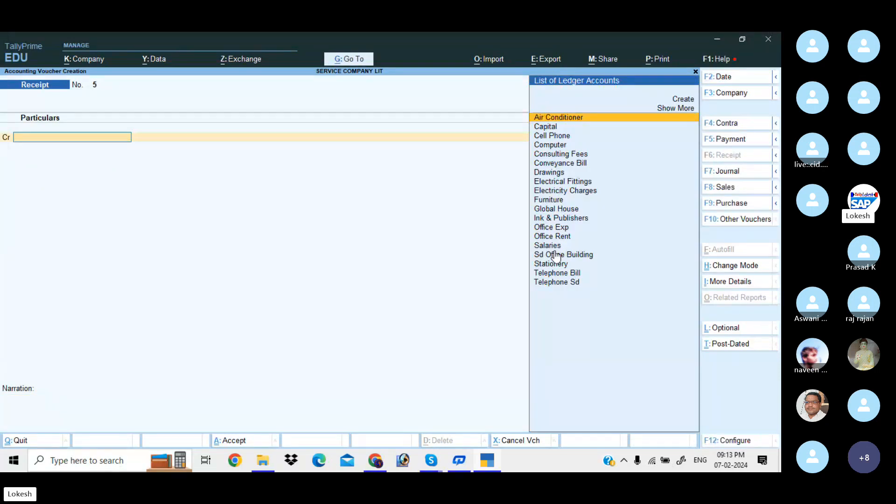
- Start a payment voucher that debits Drawings with 6,000
left_click(731, 140)
type("Dr")
key("Return")
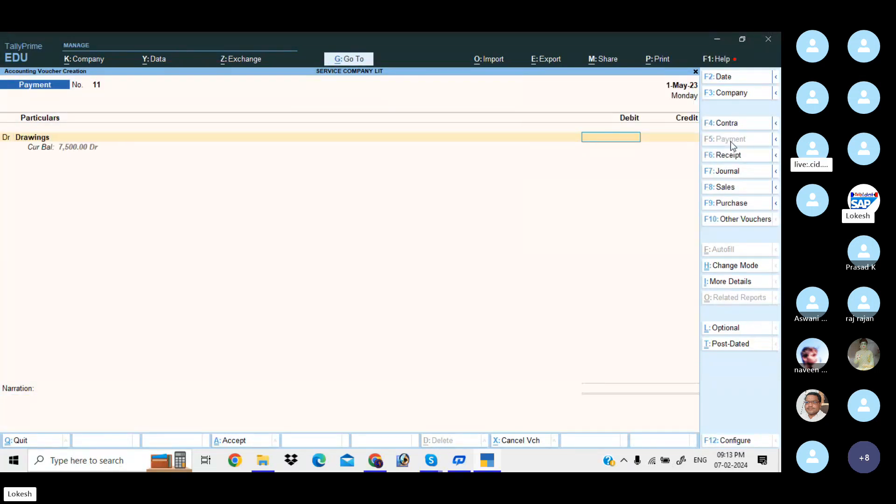
type("6000")
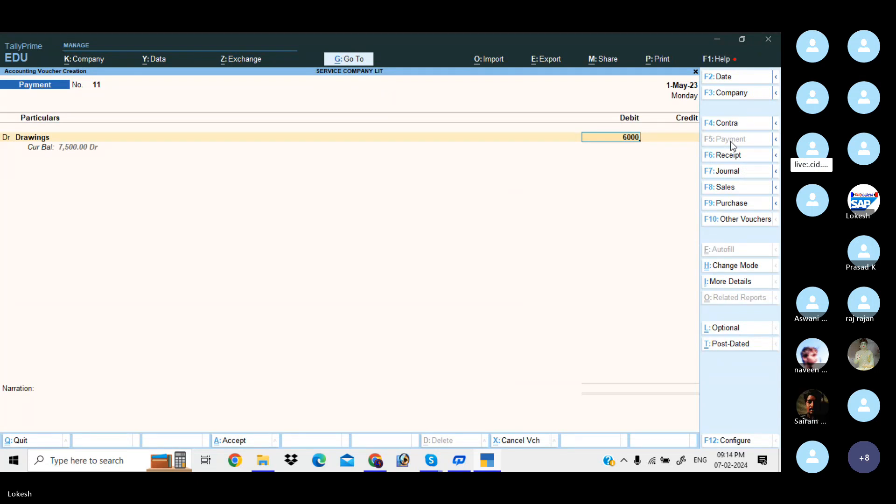
- Save the Drawings payment with the proposed credit account and no narration, and leave voucher entry for the Gateway of Tally
key("Return")
key("Return")
key("Return")
key("Return")
key("Return")
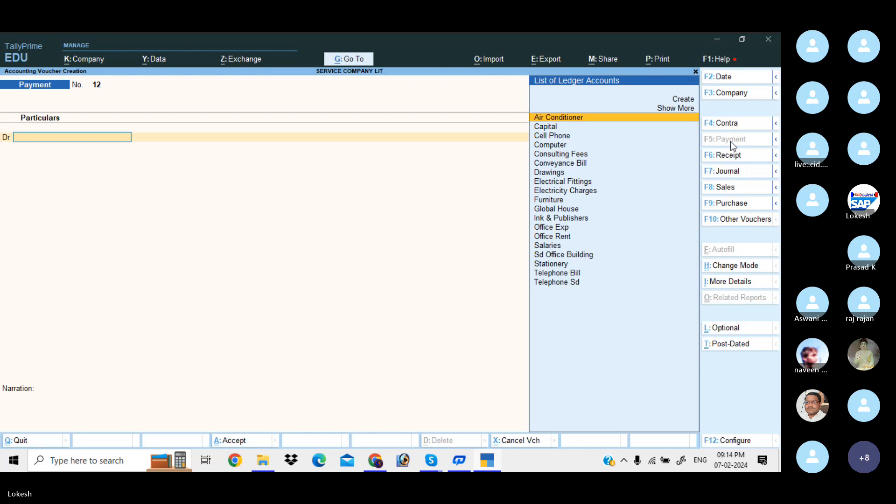
key("Escape")
key("Return")
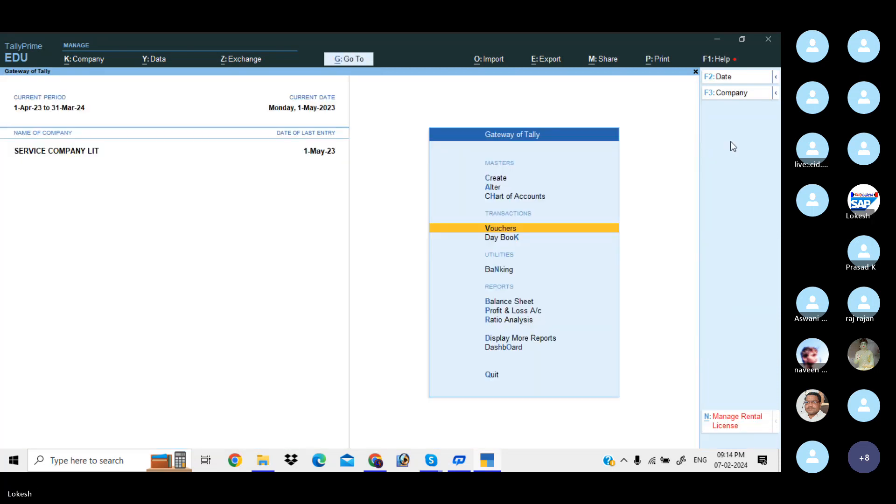
- Review the payment and receipt vouchers listed in the Day Book for 1-May-23, and return to the Gateway of Tally
key("Down")
key("Return")
key("Down")
key("Down")
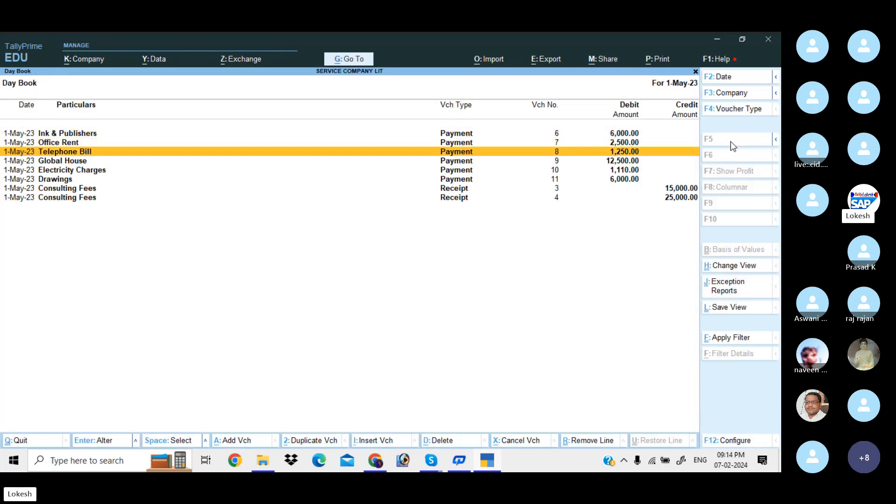
key("Down")
key("Down")
key("Down")
key("Down")
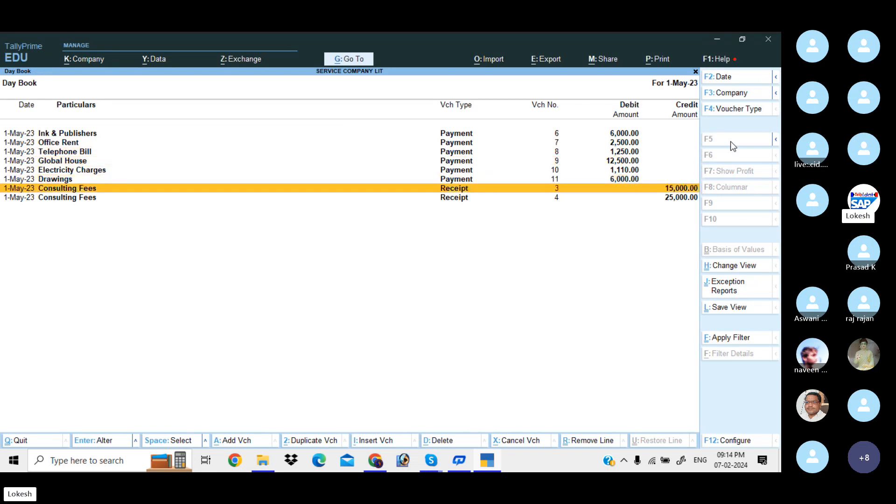
key("Escape")
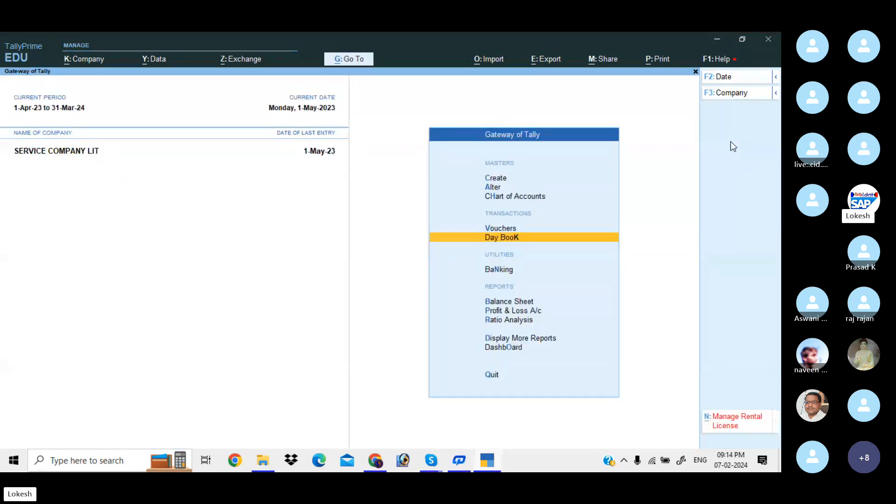
- Examine the Profit & Loss A/c in detailed view, covering indirect expenses, indirect incomes and nett profit, and close the report
key("Down")
key("Down")
key("Down")
key("Return")
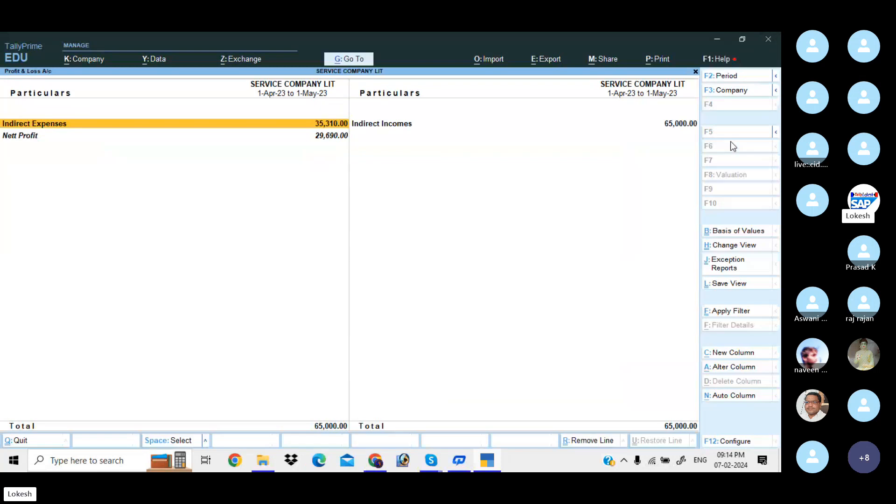
key("alt")
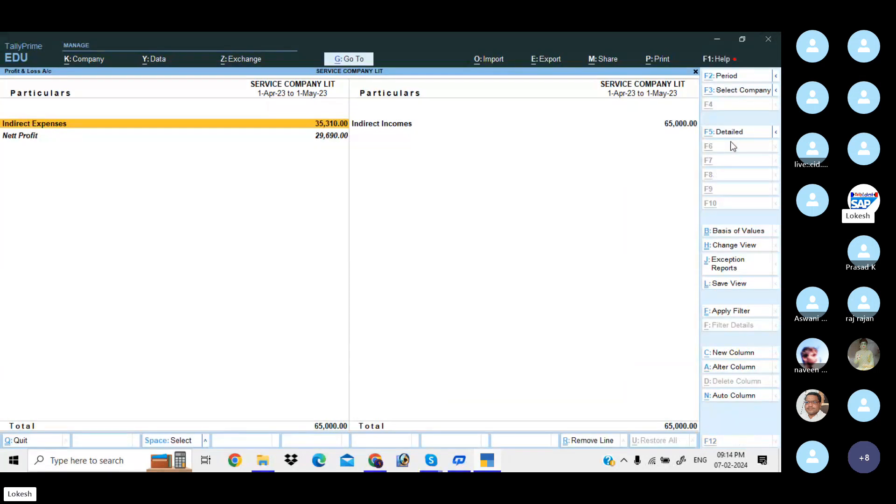
key("alt+F5")
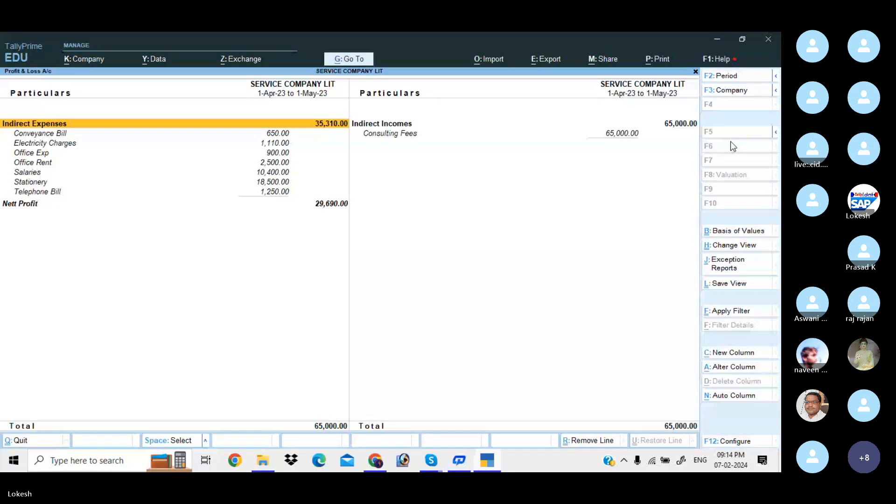
key("Right")
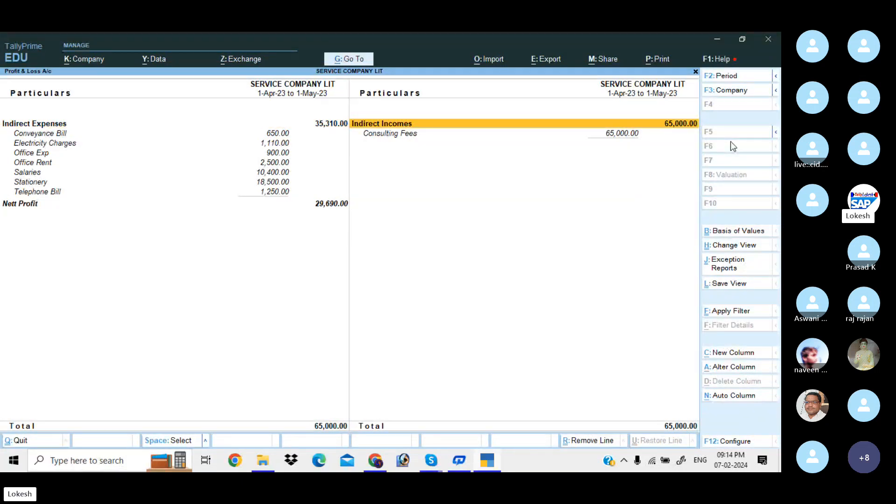
key("Down")
key("Left")
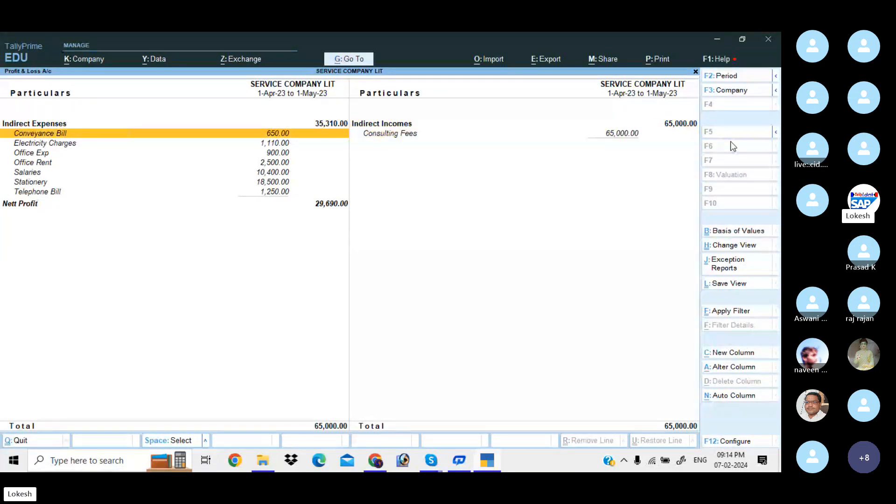
key("Up")
key("Up")
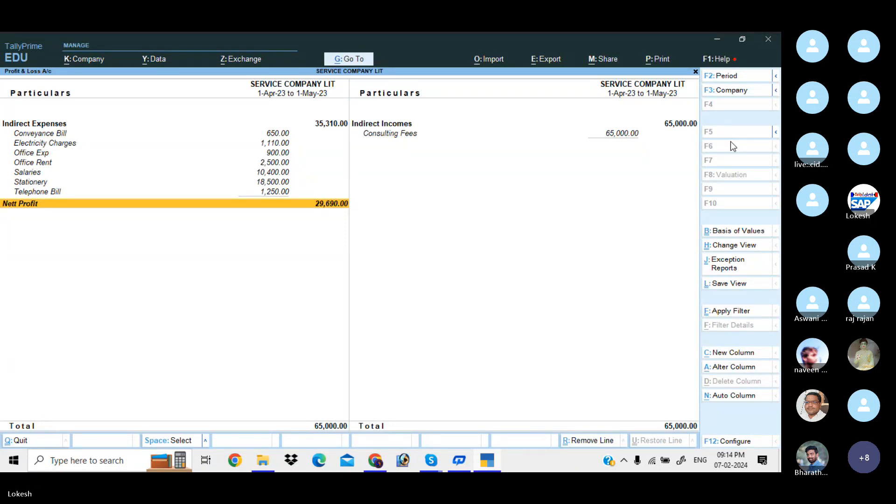
key("Escape")
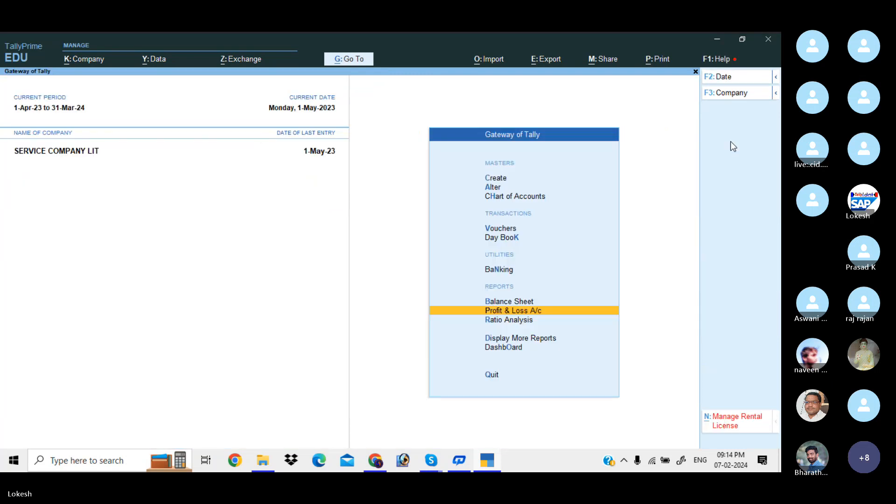
- View the company Dashboard with its cash flow, bank and ratio tiles, and close it
key("Down")
key("Down")
key("Down")
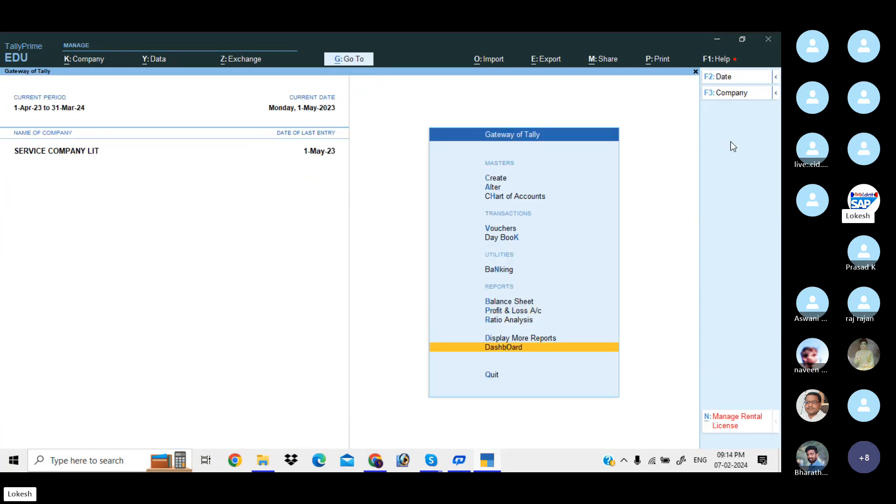
key("Return")
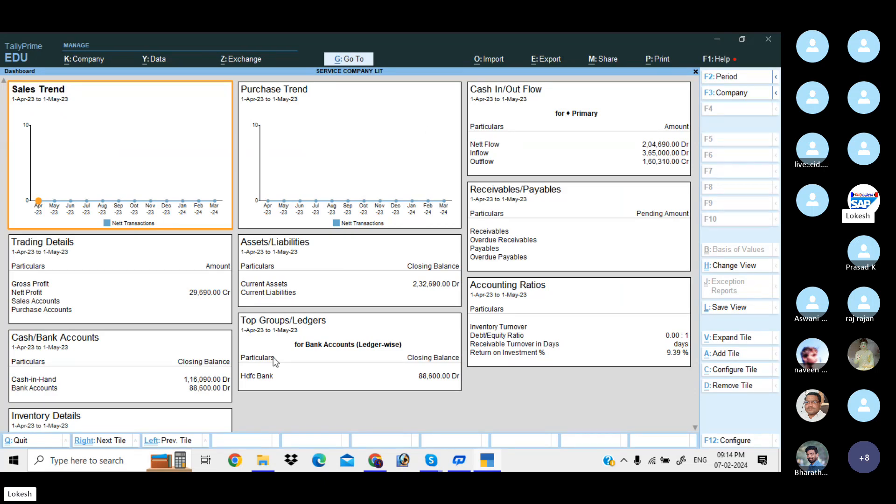
key("Escape")
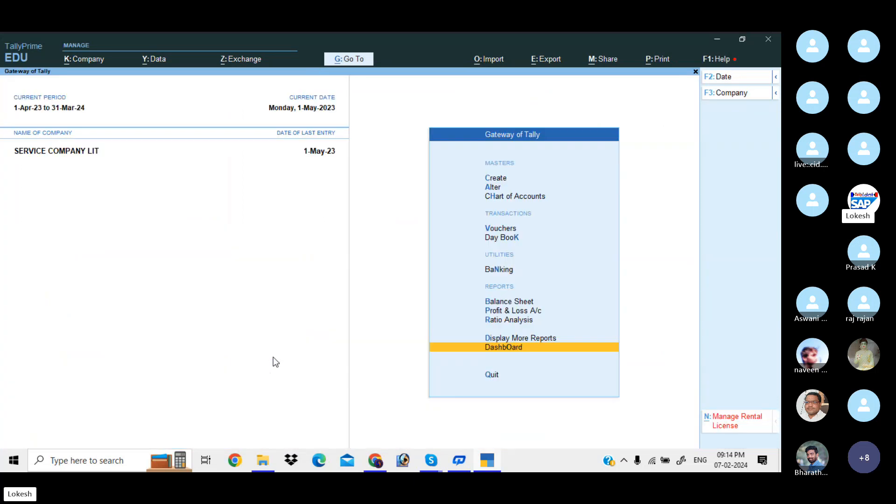
- Examine the Balance Sheet in detailed view, and return to the Gateway of Tally
key("Up")
key("Up")
key("Up")
key("Up")
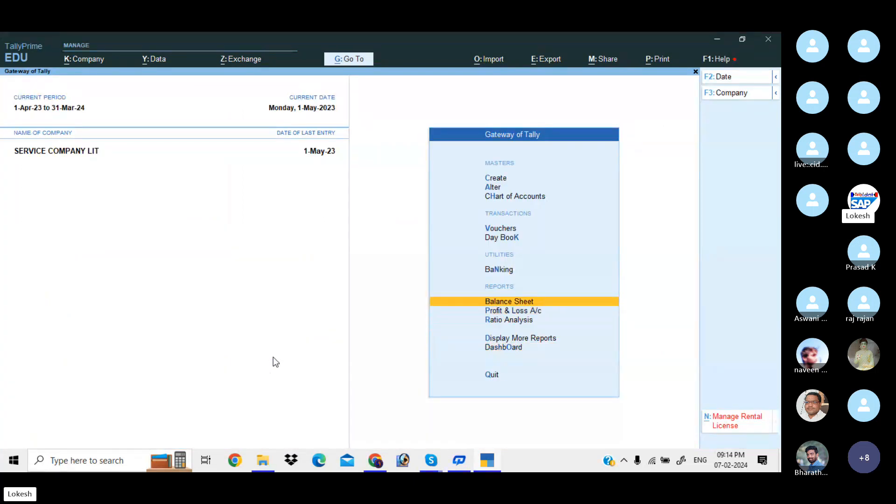
key("Return")
key("alt+F5")
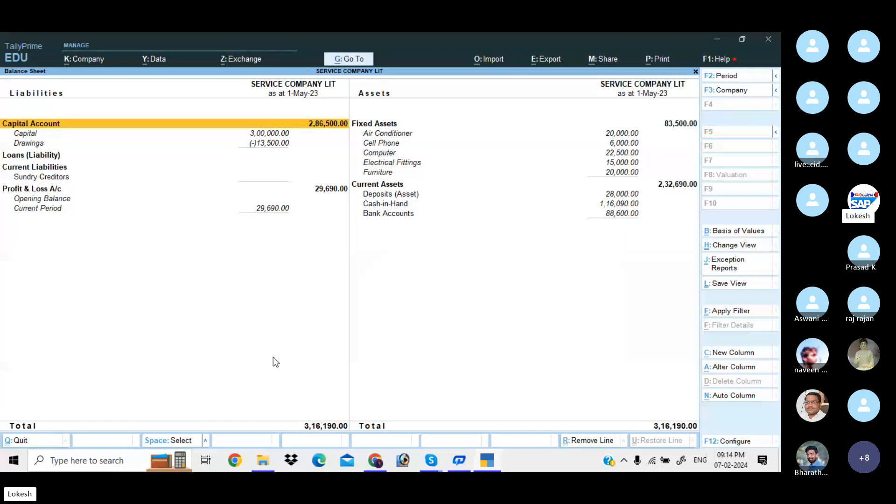
key("Escape")
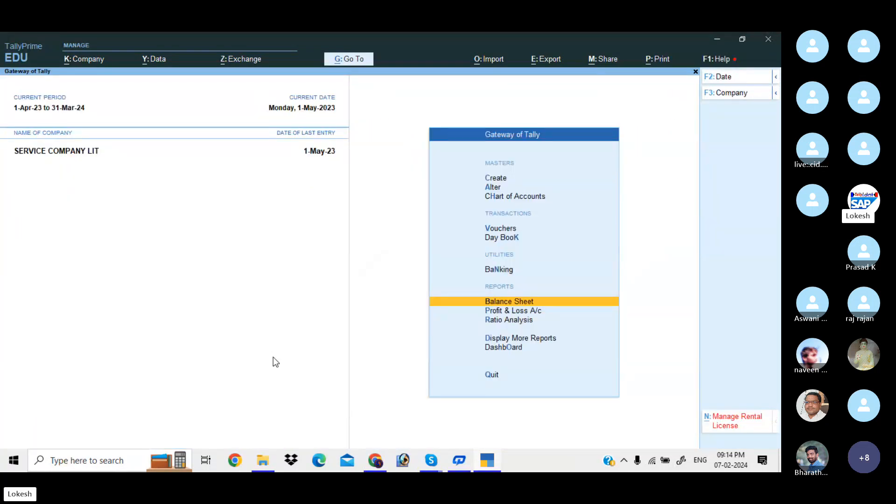
- Open voucher entry and set the voucher date to 1-6
key("Up")
key("Up")
key("Up")
key("Return")
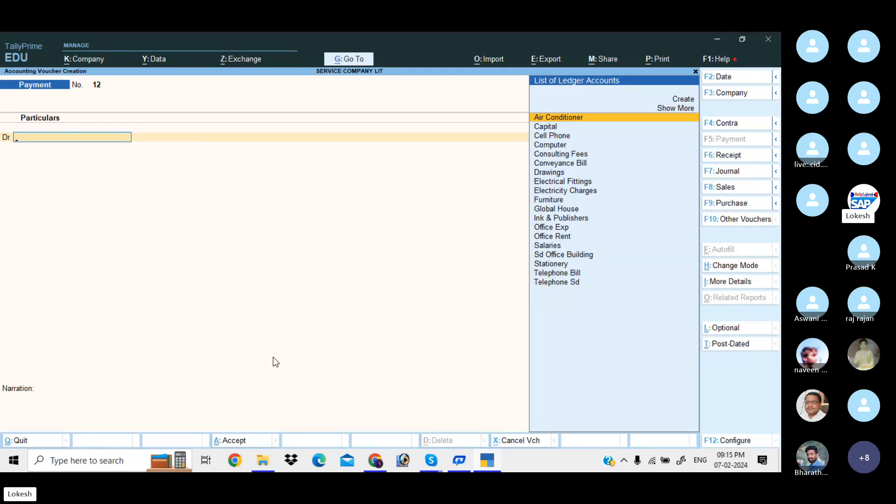
left_click(722, 78)
type("1-4")
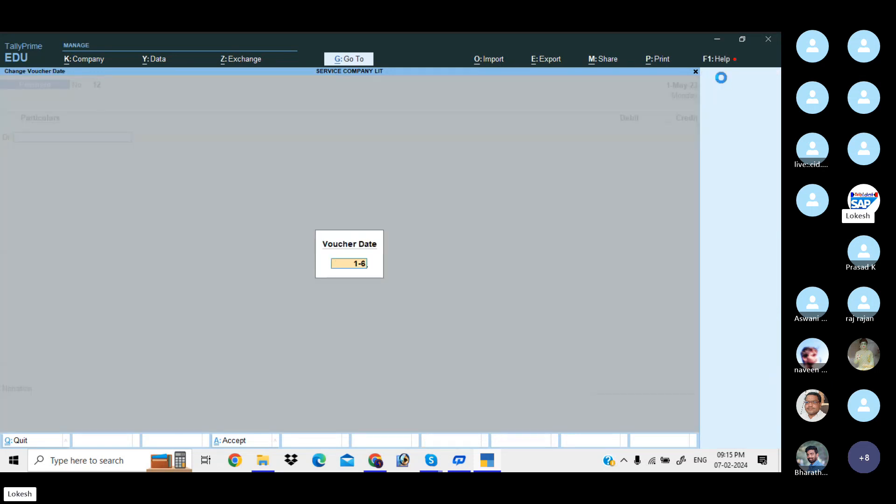
key("Return")
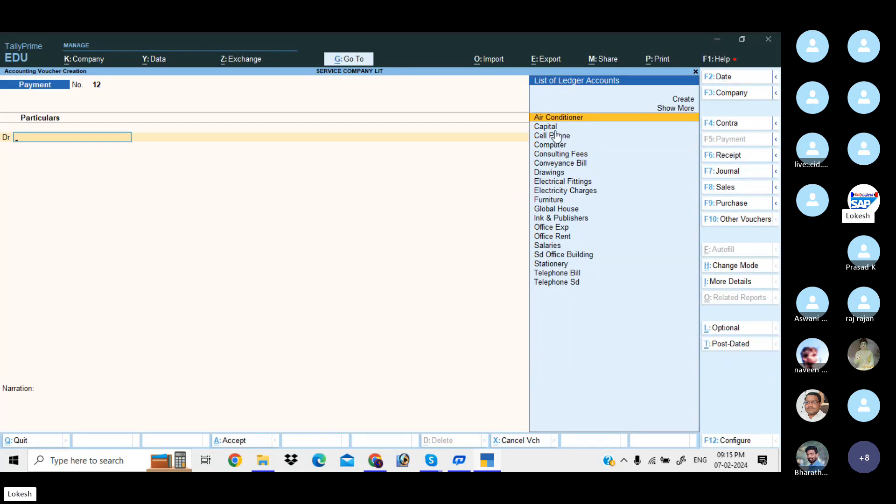
- Start a journal voucher that debits 5,500 to a new ledger, Cab Hiring Charges, created under Indirect Expenses
left_click(737, 171)
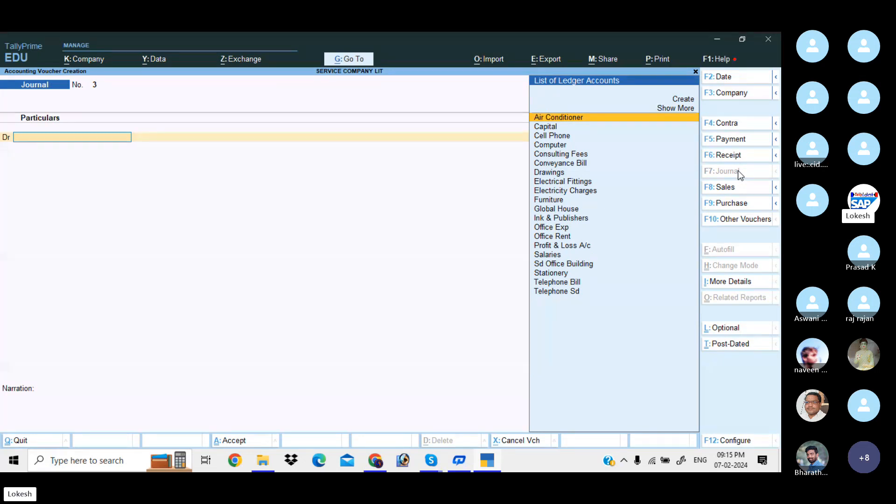
key("alt+c")
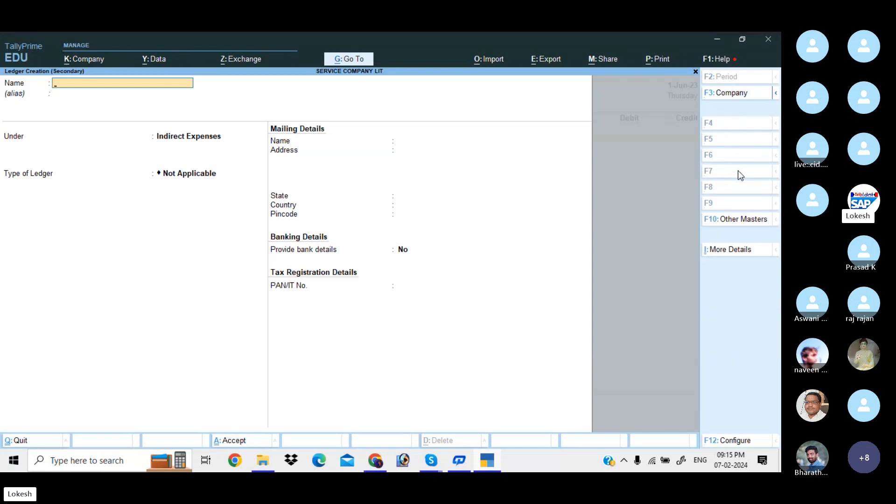
type("Cab Hiring Charges")
key("Return")
key("Return")
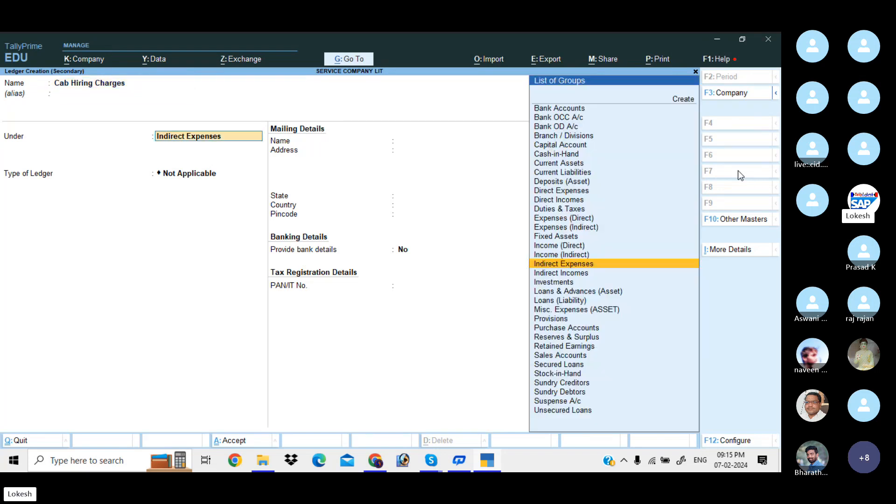
key("ctrl+a")
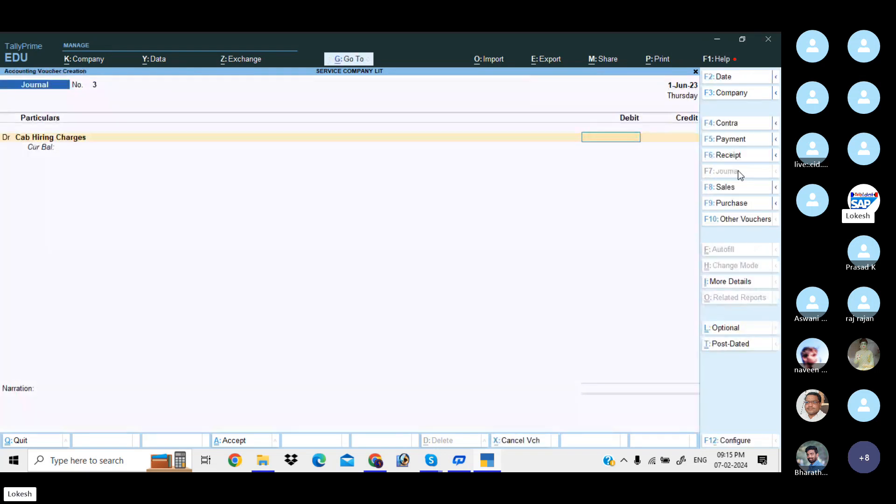
type("5500")
key("Return")
- Create the credit ledger Raj Travels under Sundry Creditors, accept 5,500 as its credit, and save the journal without narration
type("Ra")
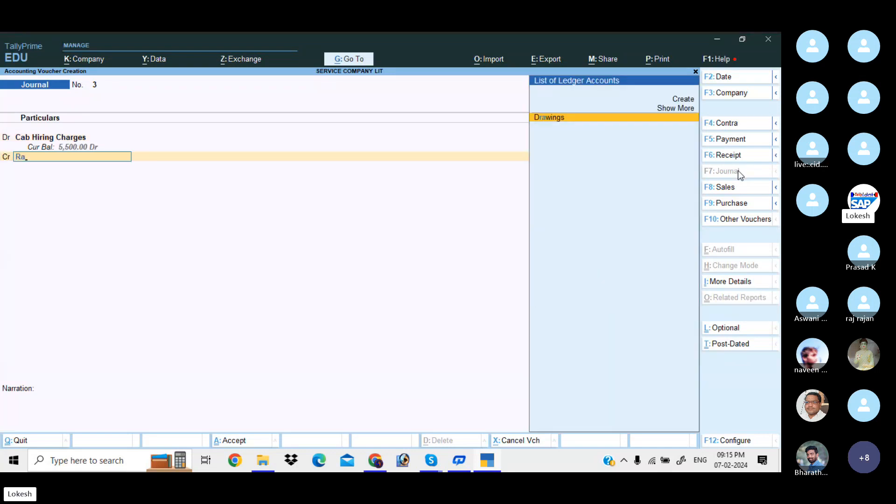
key("BackSpace")
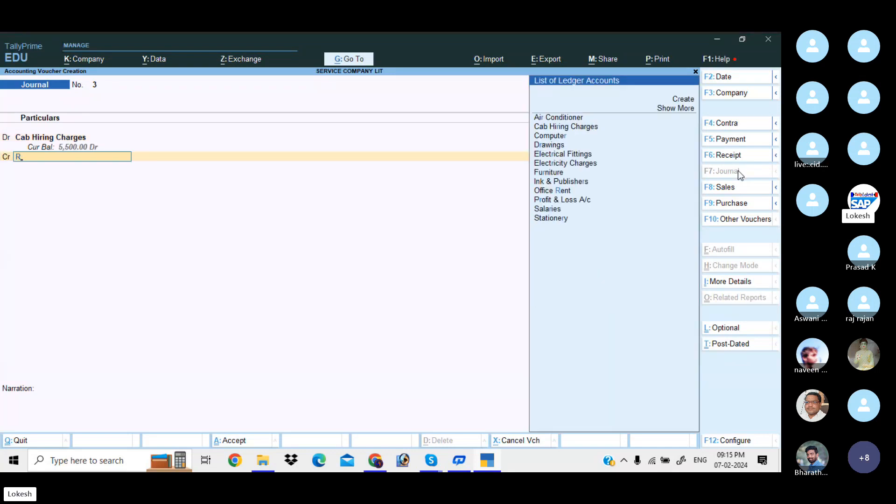
key("alt+c")
type("aj")
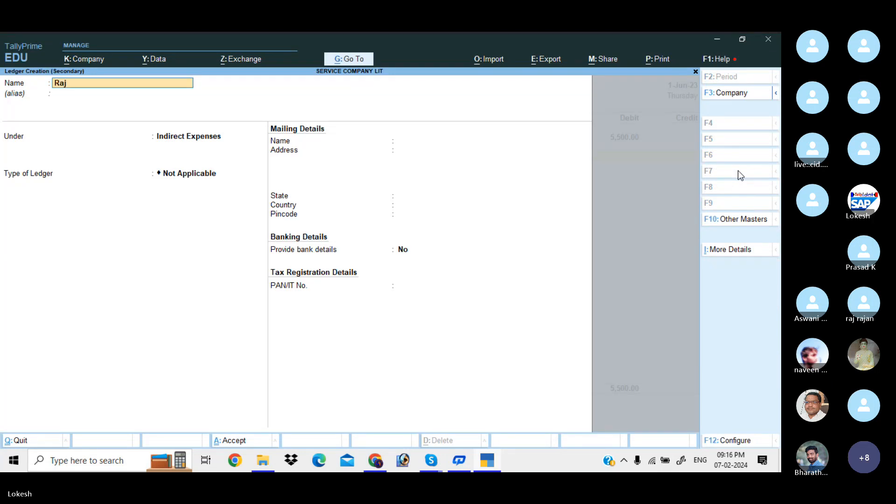
type(" Travels")
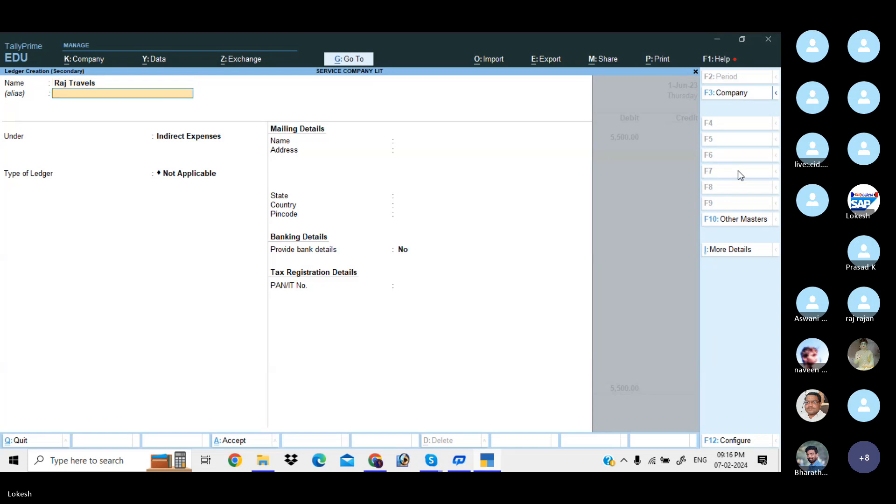
key("Return")
type("Sun")
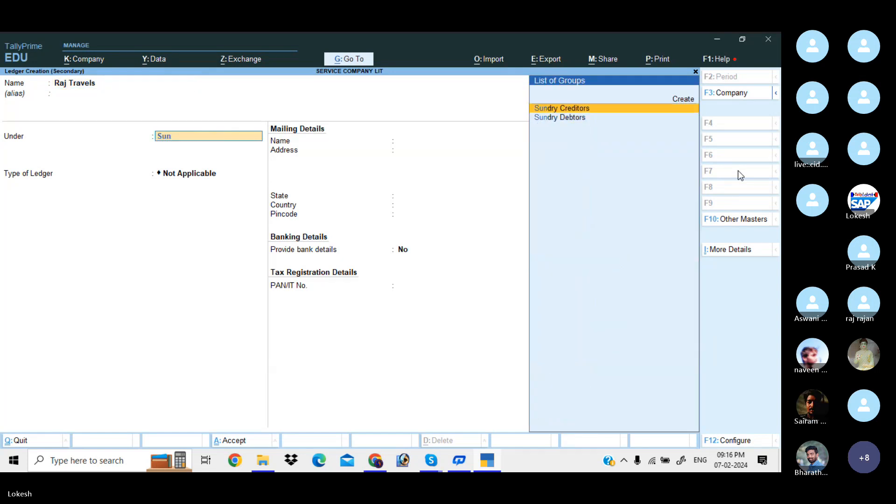
key("Return")
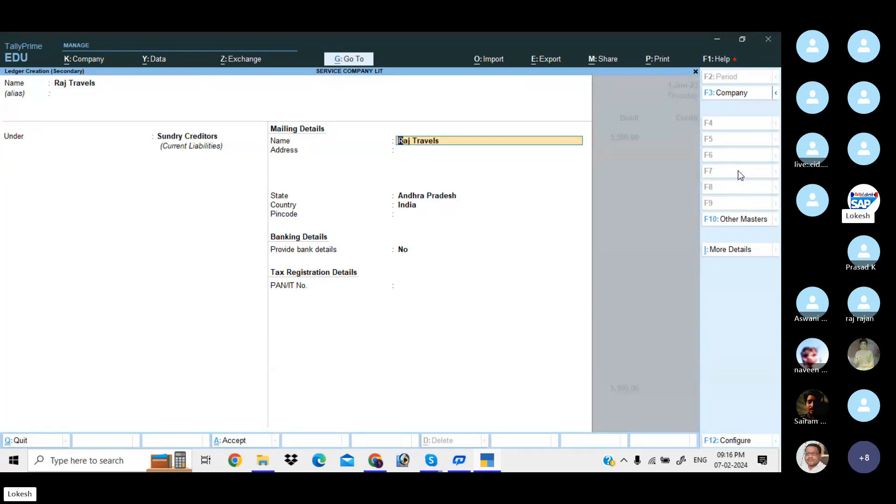
key("ctrl+a")
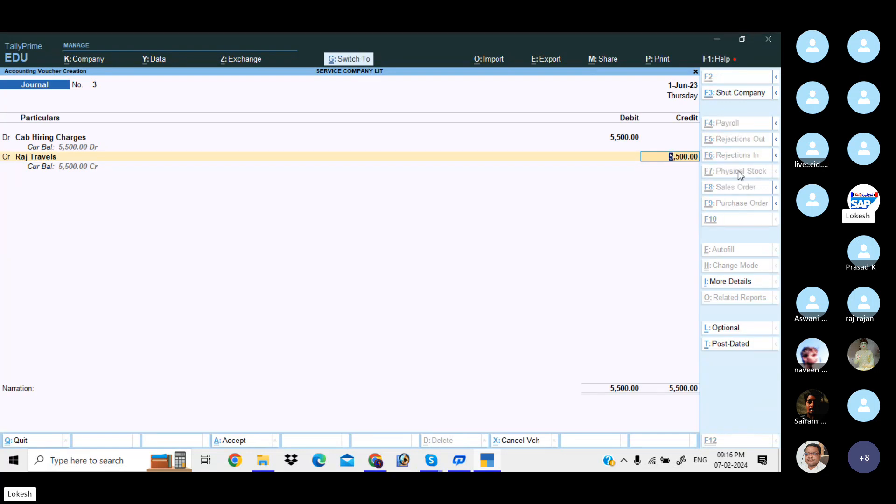
key("ctrl+a")
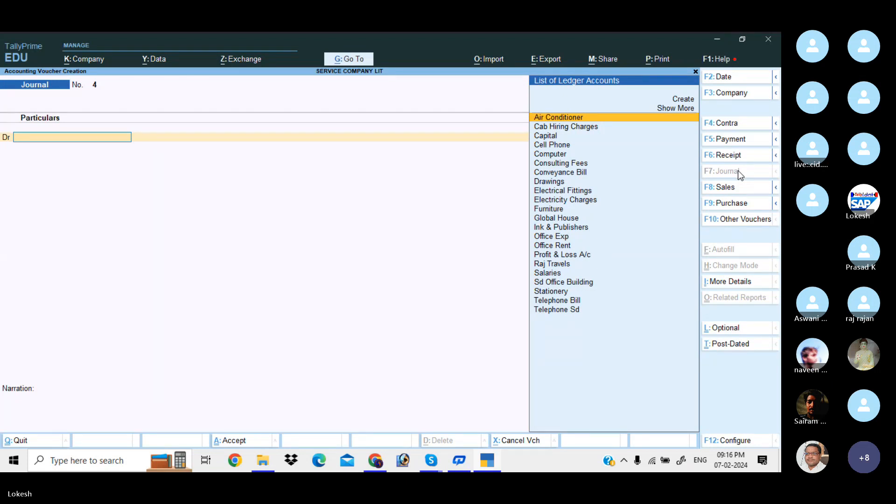
- Start a payment voucher and create its debit ledger, Salary Advance, under Current Assets
left_click(737, 141)
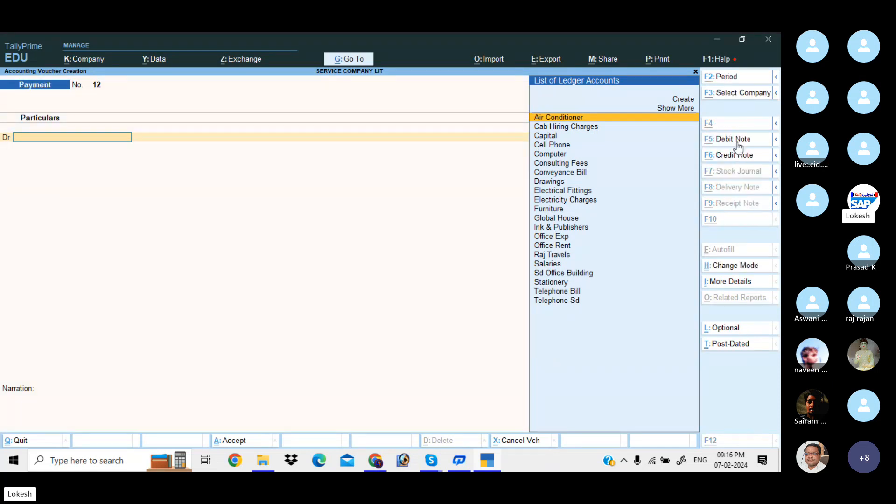
key("alt+c")
type("Salary")
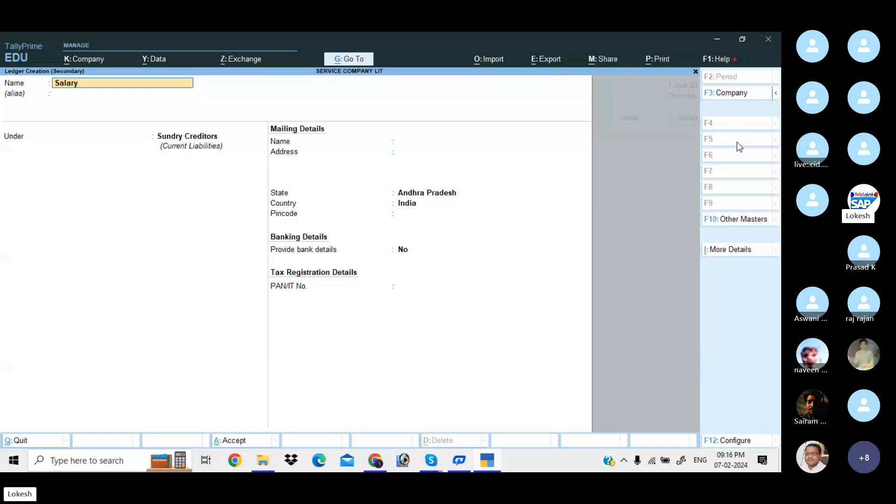
type(" Advance")
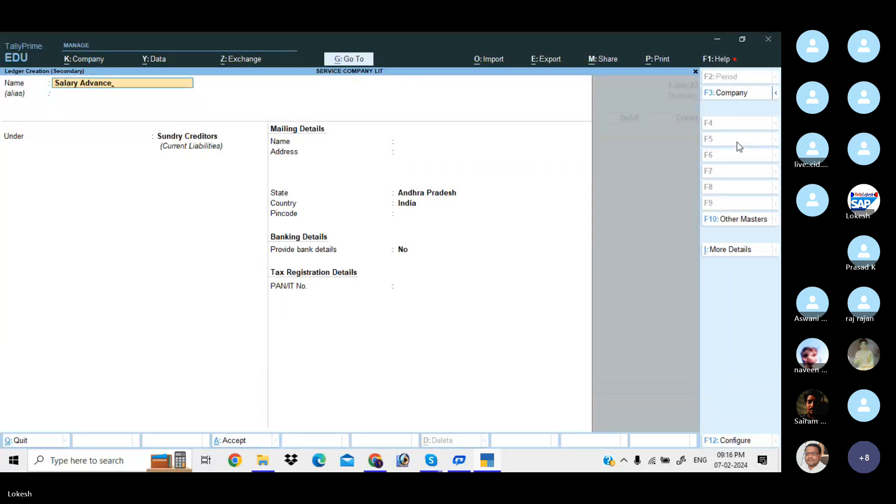
key("Return")
type("Cu")
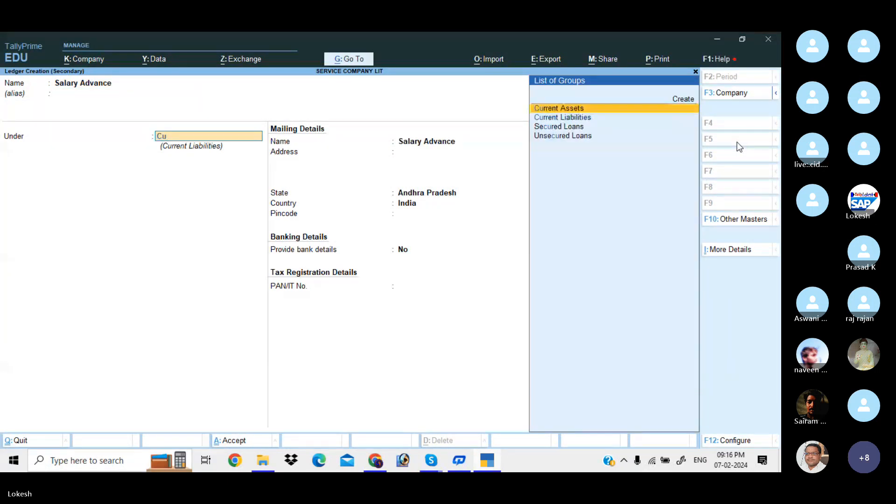
key("Return")
key("ctrl+a")
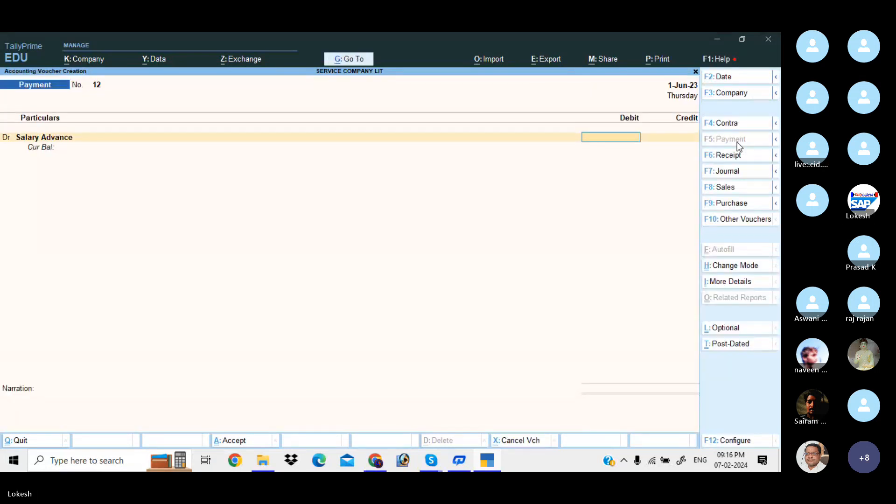
- Debit 3,000 to Salary Advance, credit it to Cash, and save the payment voucher without narration
type("3000")
key("Return")
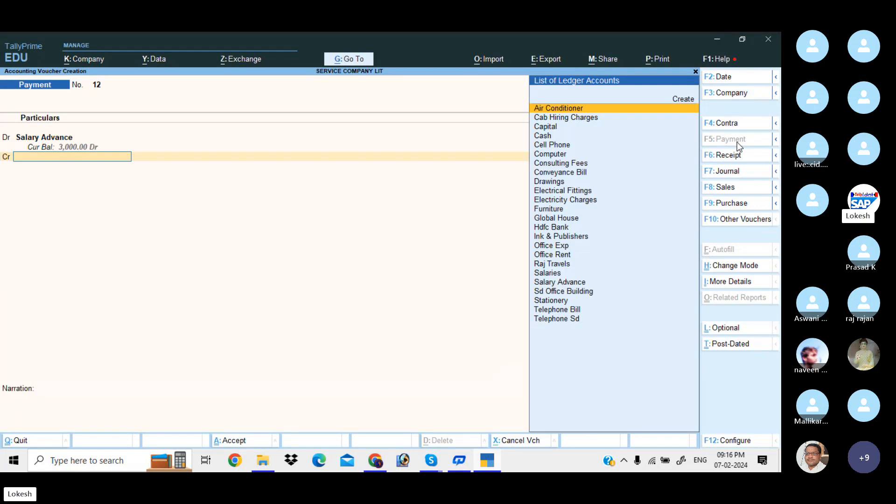
key("Down")
key("Down")
key("Down")
key("Return")
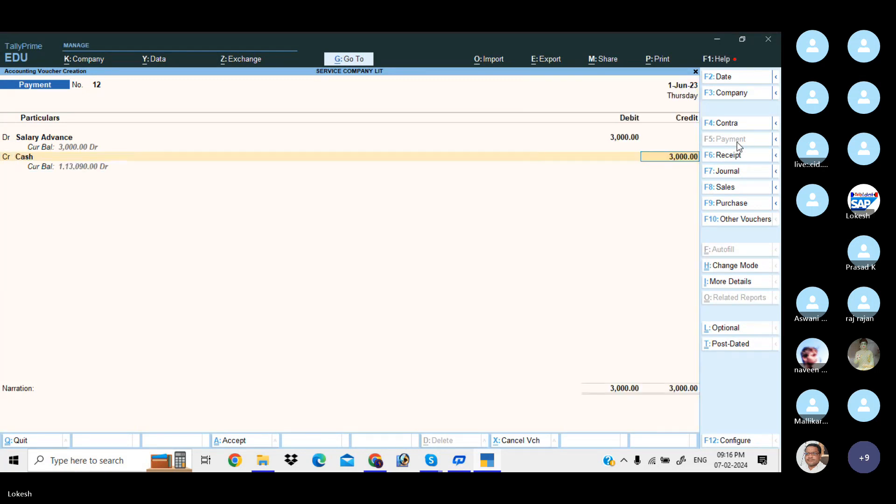
key("Return")
key("Return")
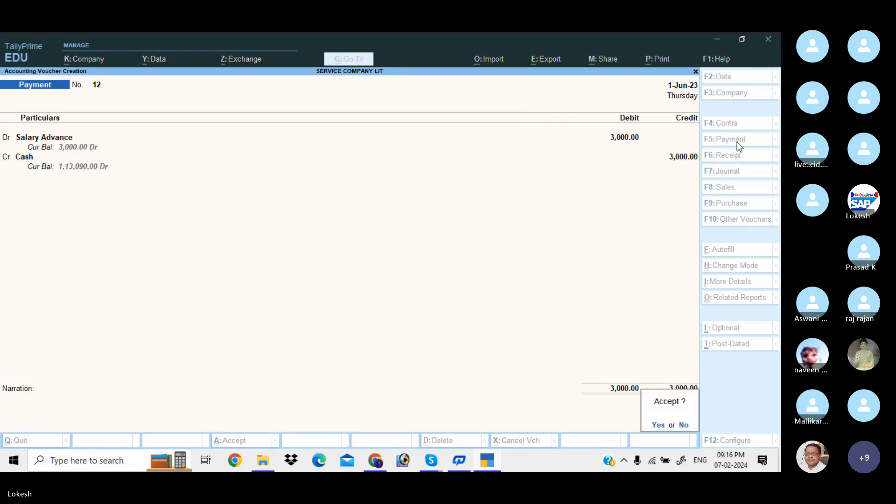
key("Return")
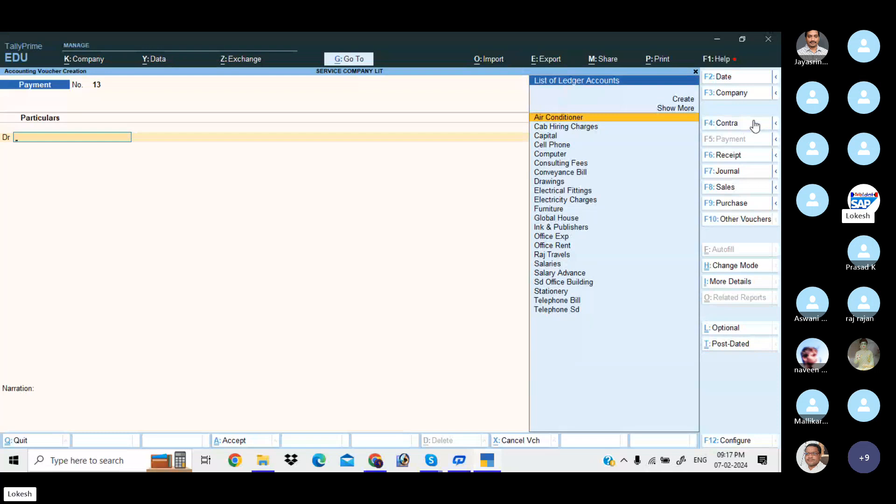
- Set the voucher date to 1-7
left_click(739, 77)
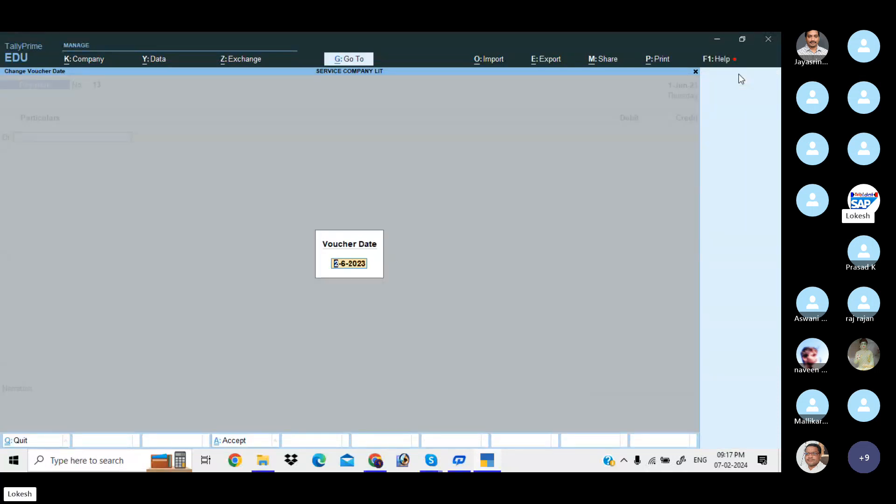
key("BackSpace")
type("1-7")
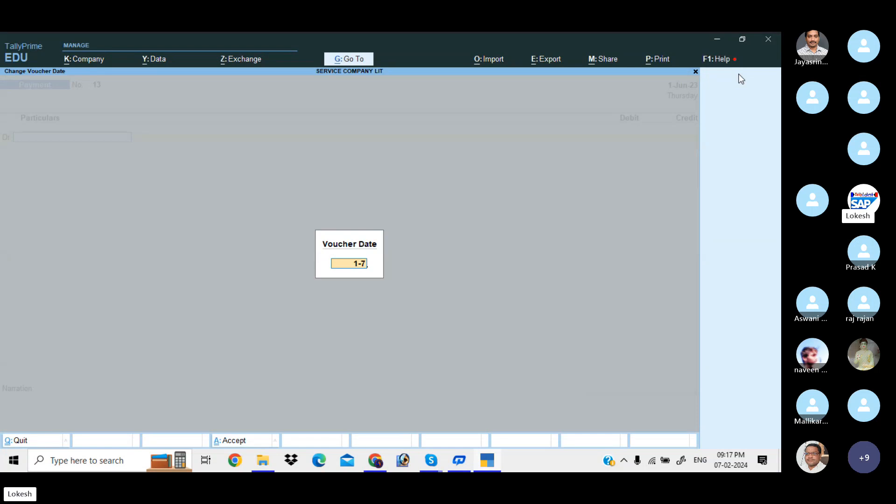
key("Return")
- Start a journal voucher and create its debit ledger, Alfatech, under Sundry Debtors
left_click(749, 172)
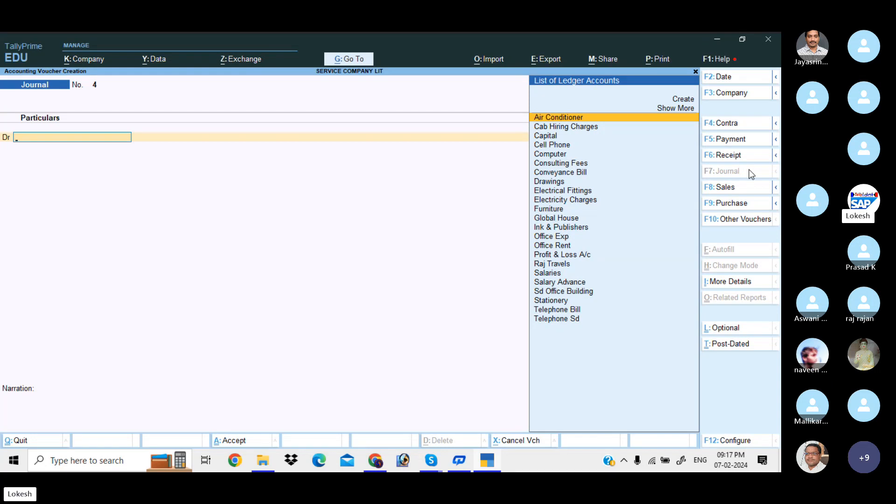
key("alt+c")
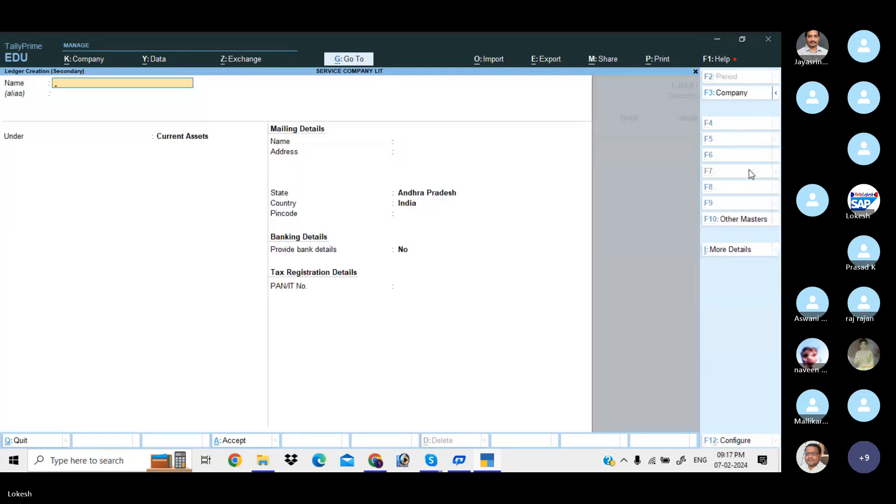
type("Alfatech")
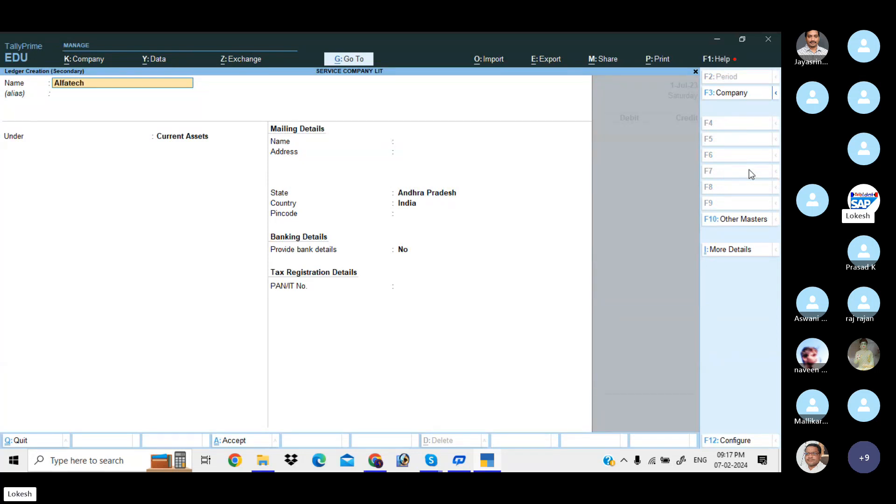
key("Return")
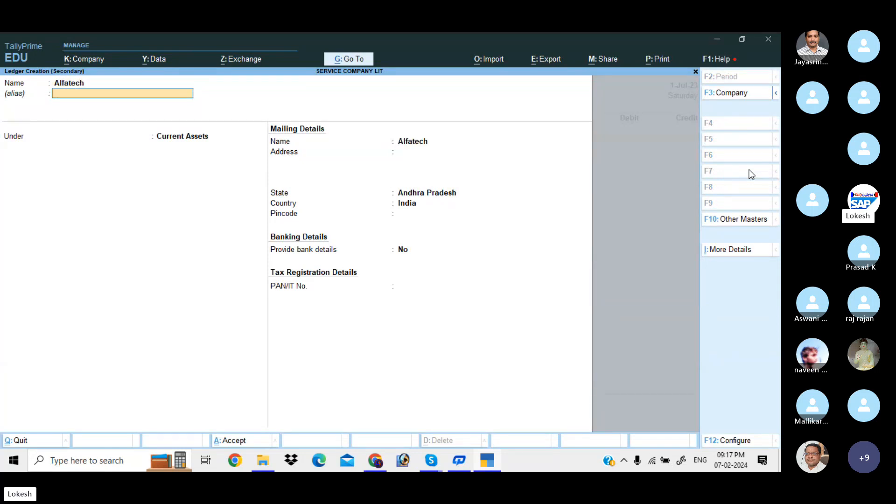
key("Return")
type("Sun")
key("Down")
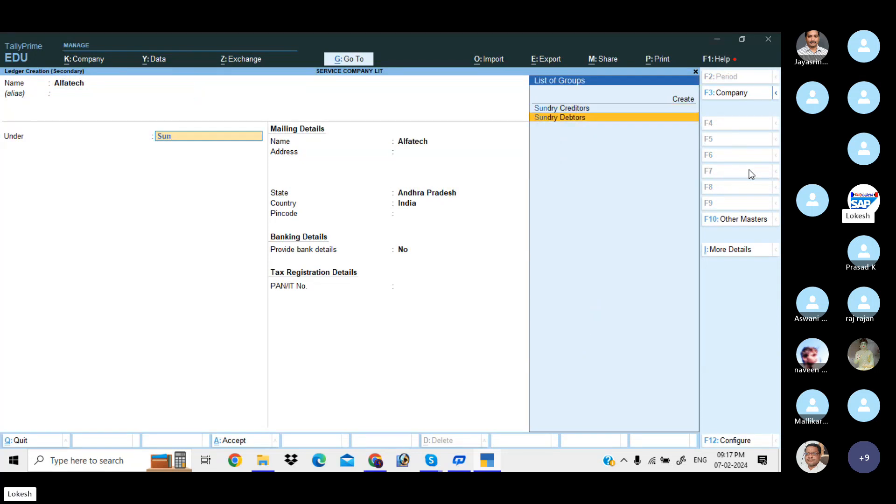
key("Return")
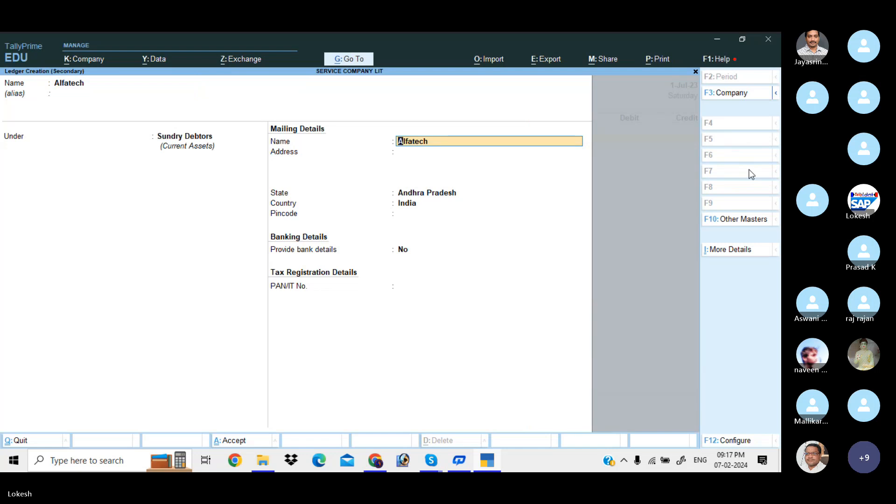
key("ctrl+a")
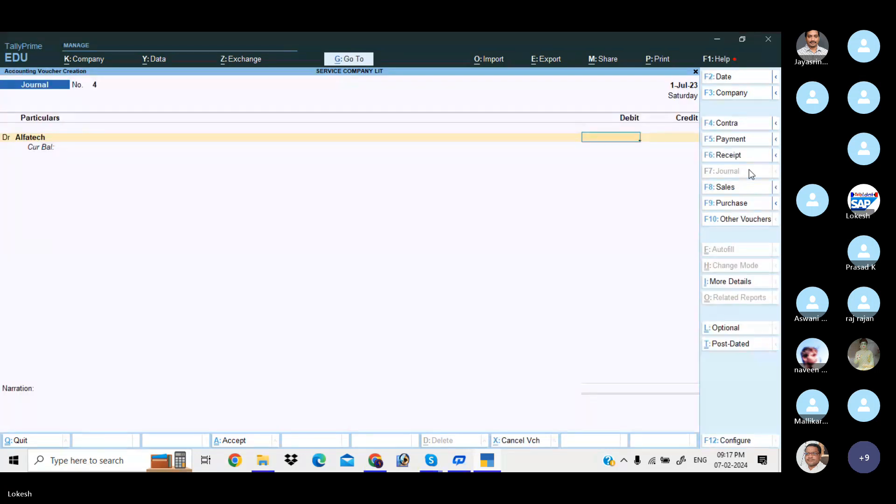
- Debit 65,000 to Alfatech, credit it to Consulting Fees, and save the journal without narration
type("65000")
key("Return")
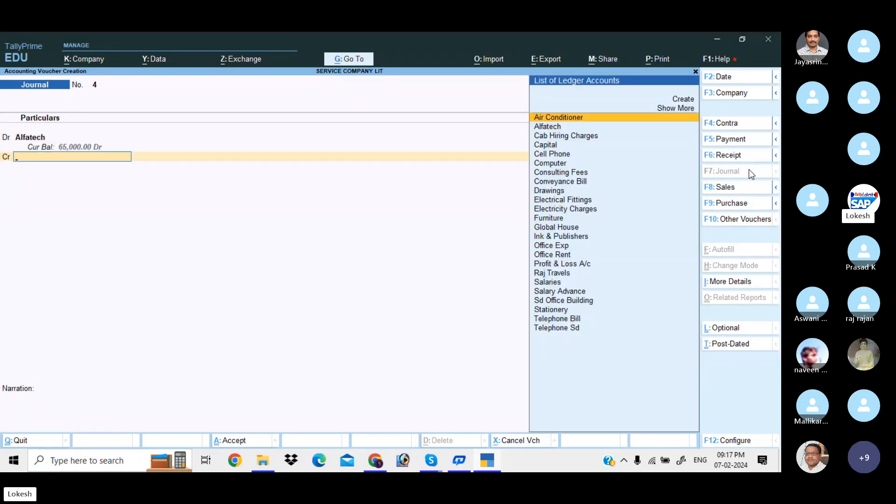
type("Co")
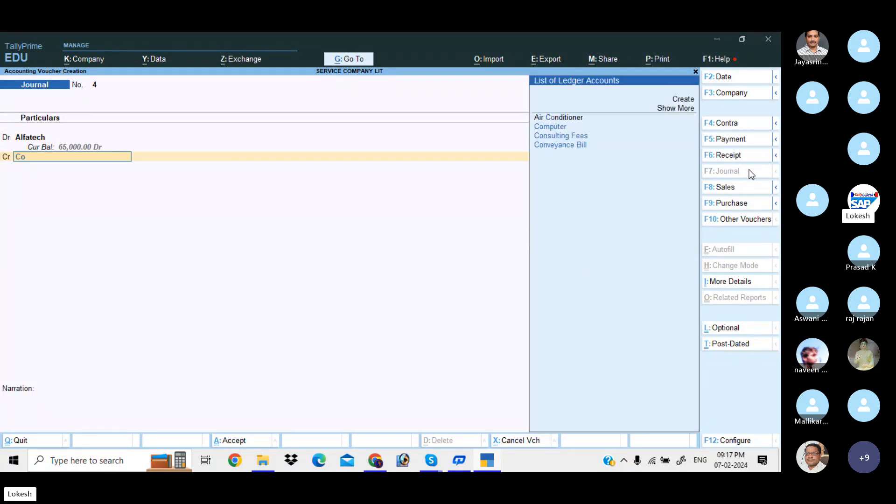
type("n")
key("Return")
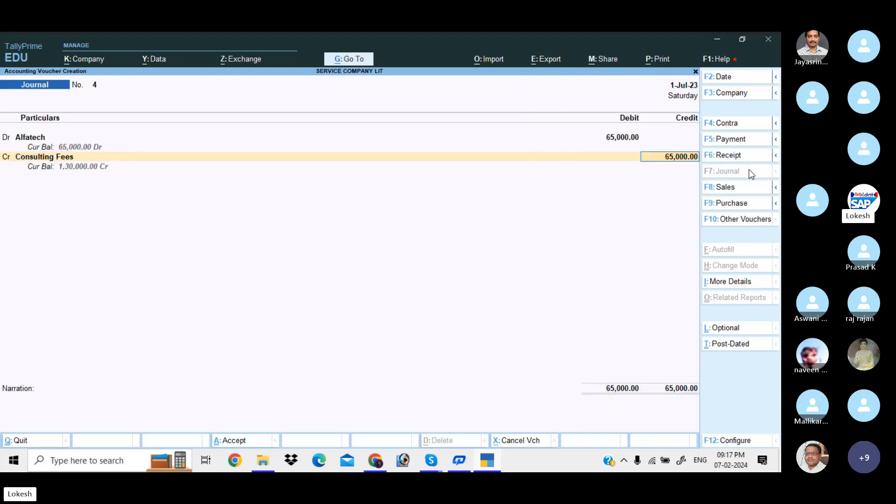
key("Return")
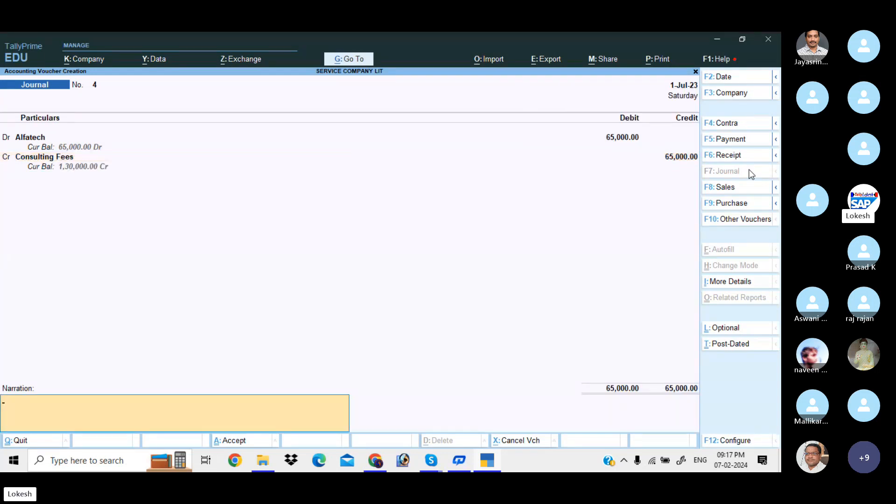
key("Return")
key("Return")
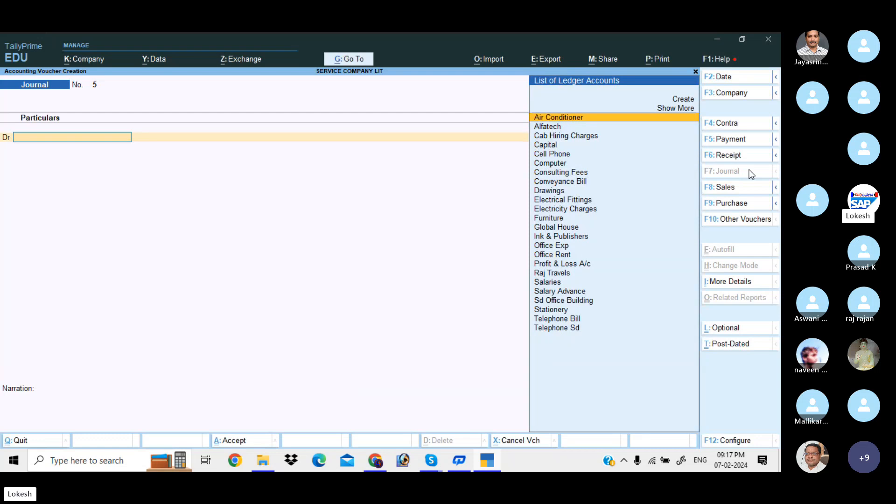
- Start a payment voucher and create its debit ledger, Prepaid Magazine Subscription, under Current Assets
left_click(750, 140)
key("alt+c")
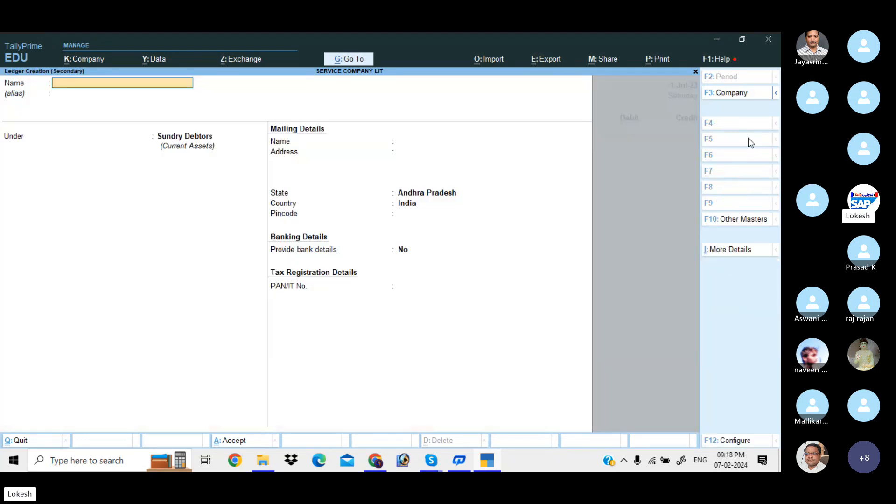
type("Prepai")
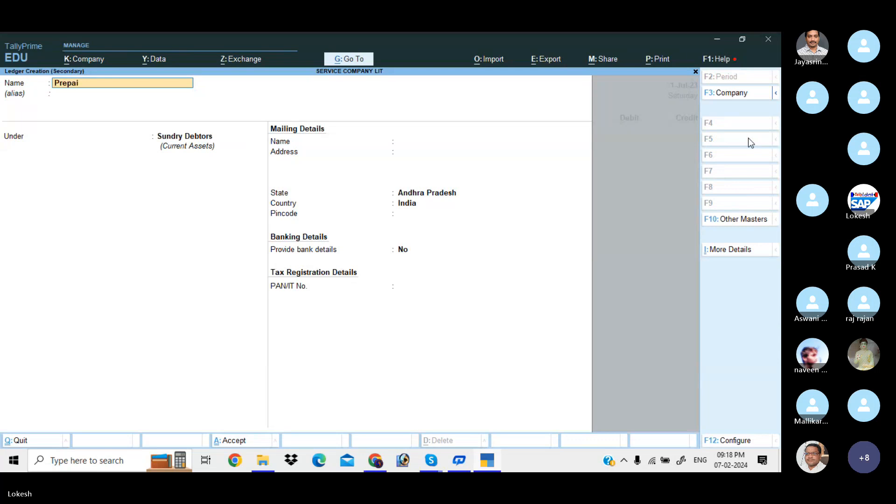
type("d Magaxi")
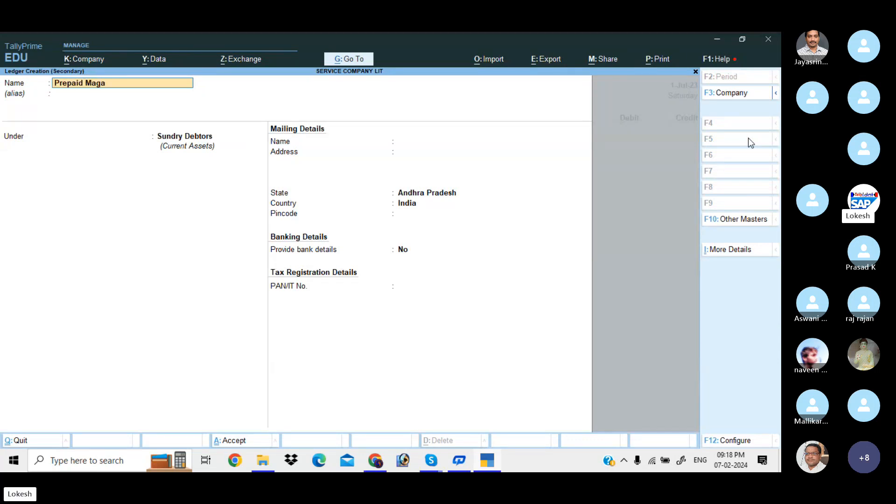
key("BackSpace")
key("BackSpace")
type("zine ")
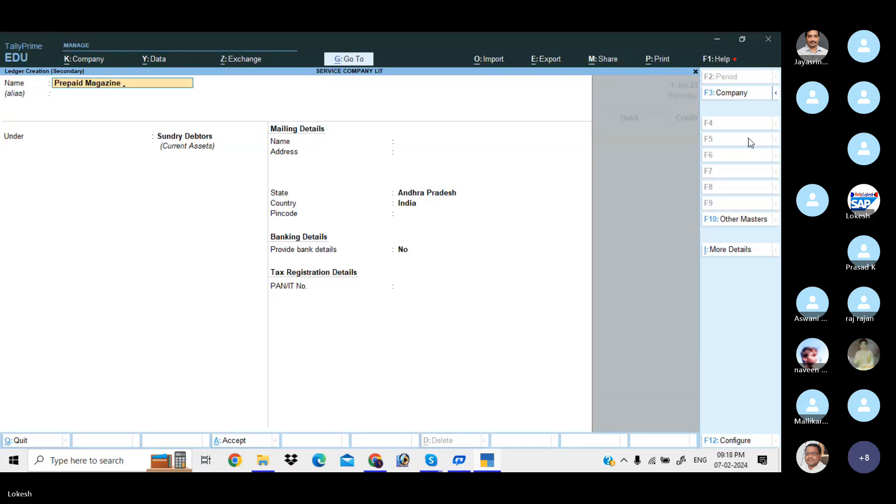
type("Subs")
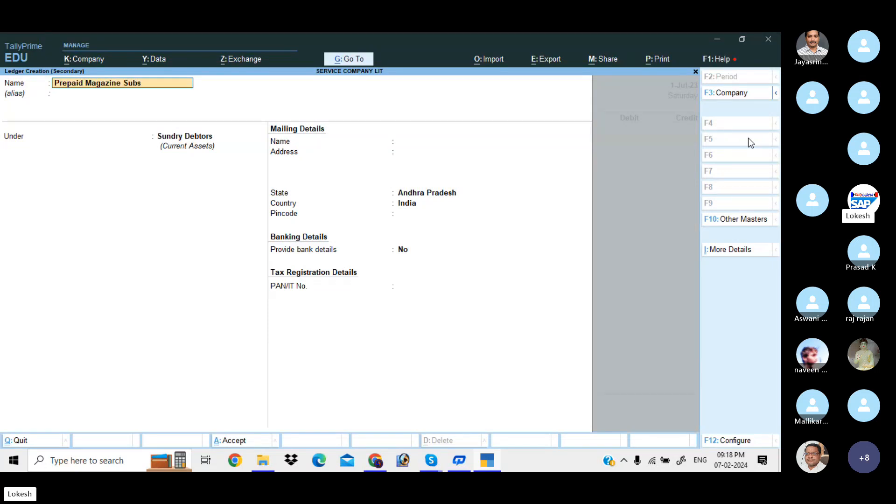
type("cription")
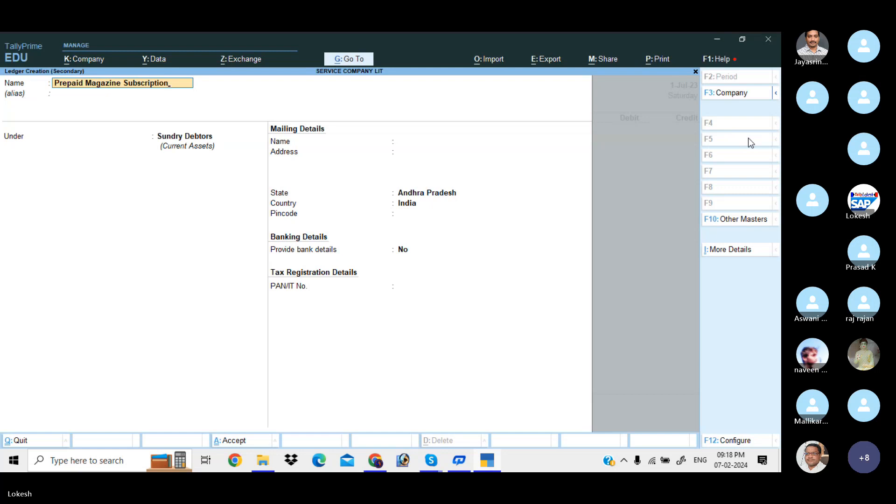
key("Return")
key("Return")
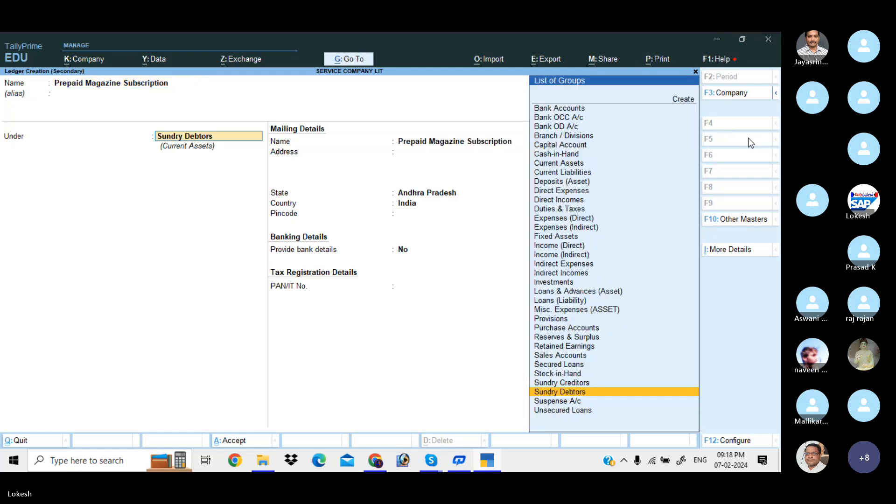
type("Cu")
key("Return")
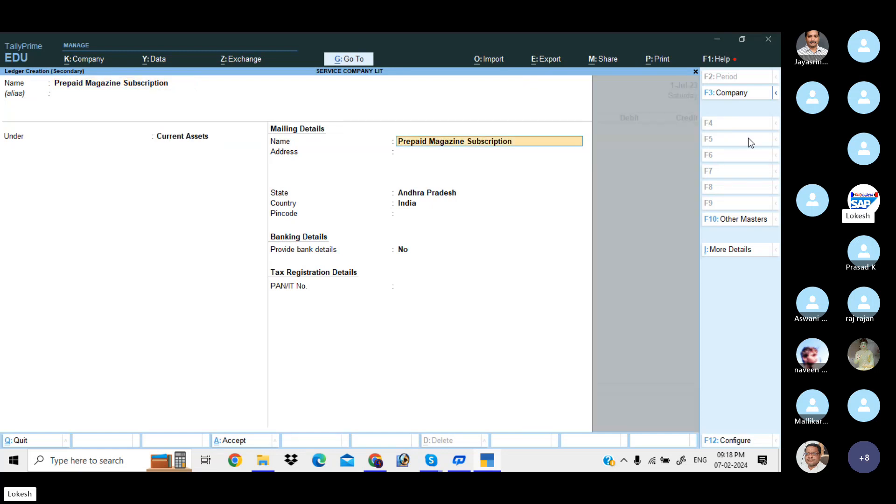
key("ctrl+a")
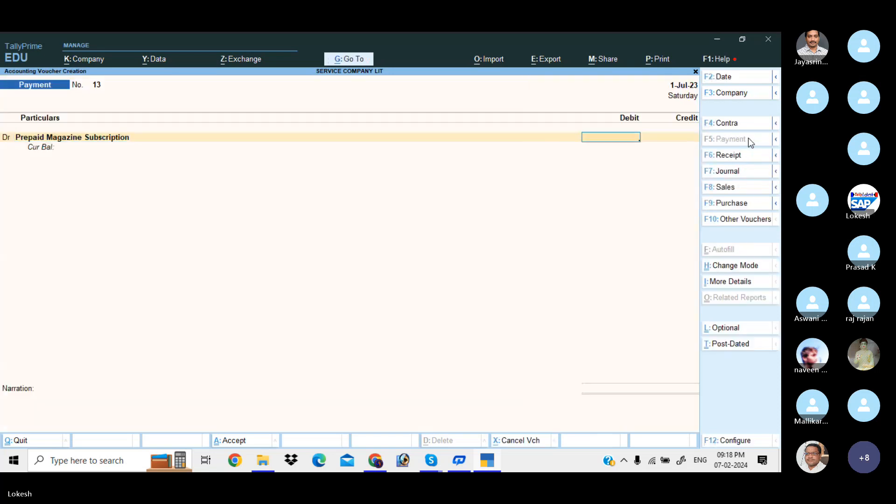
- Debit 2,400 to Prepaid Magazine Subscription, credit it to Hdfc Bank, and save the payment voucher without narration
type("2400")
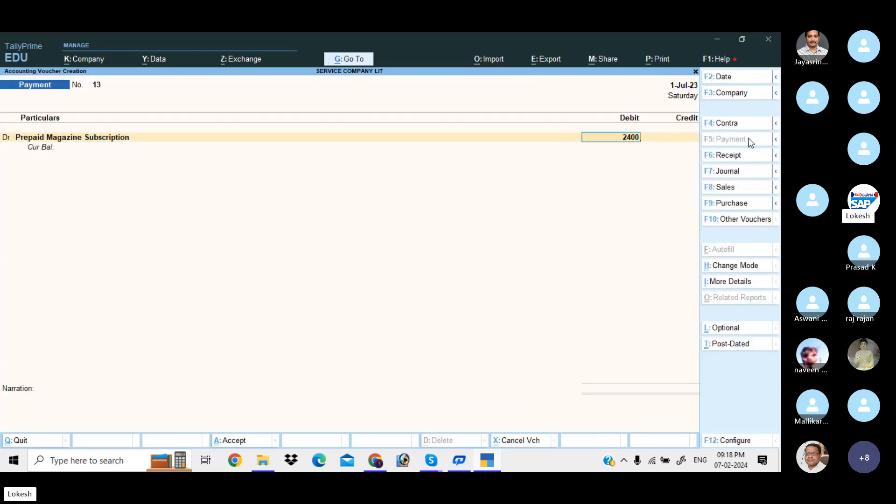
key("Return")
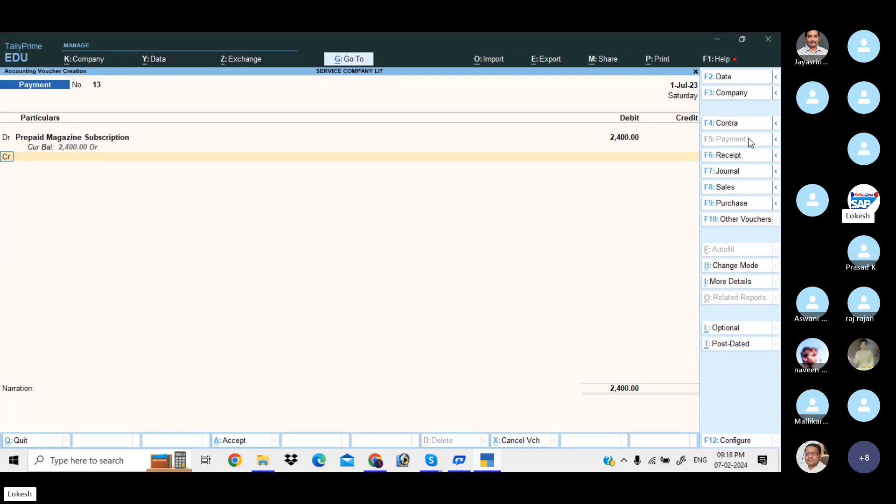
type("h")
key("Return")
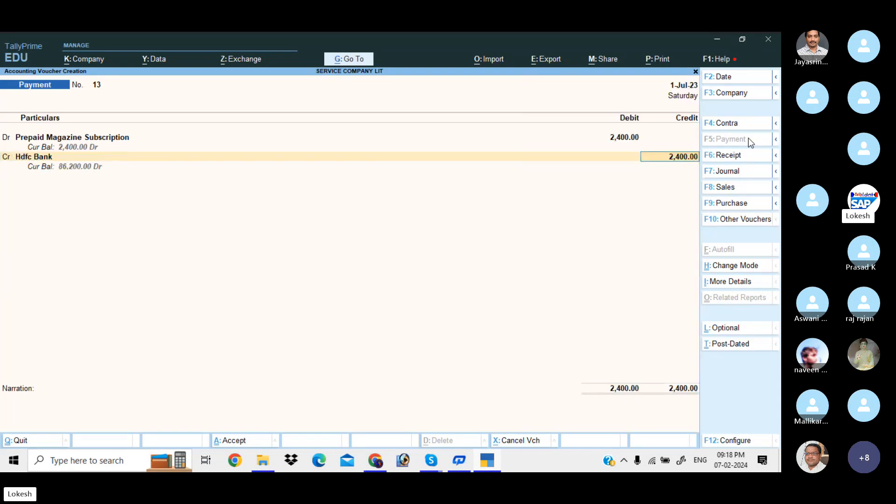
key("ctrl")
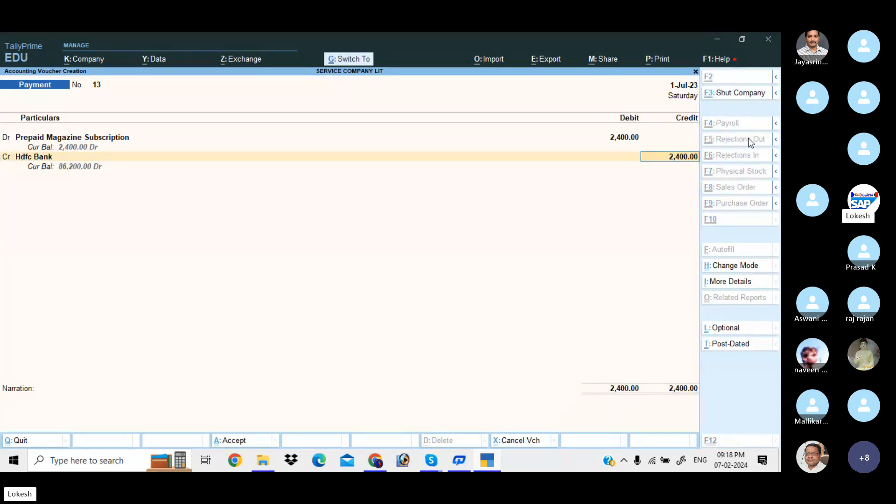
key("ctrl+a")
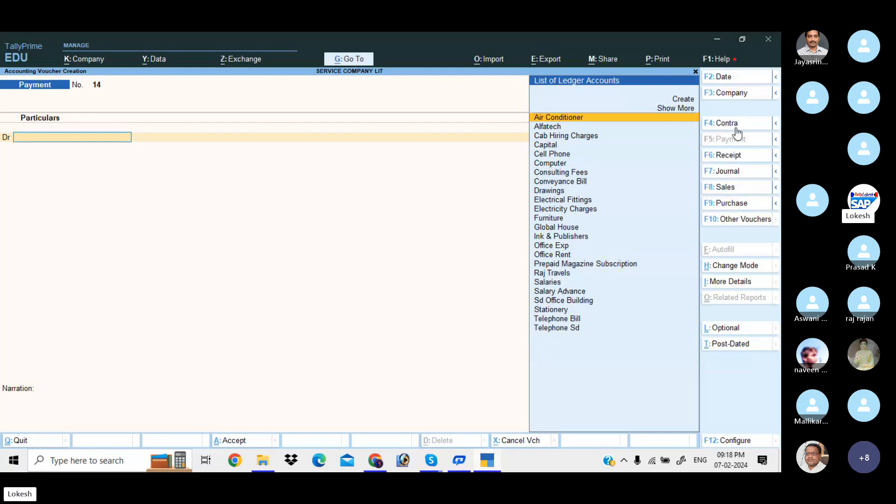
- Debit 12,000 to Salaries in the new payment voucher
type("sal")
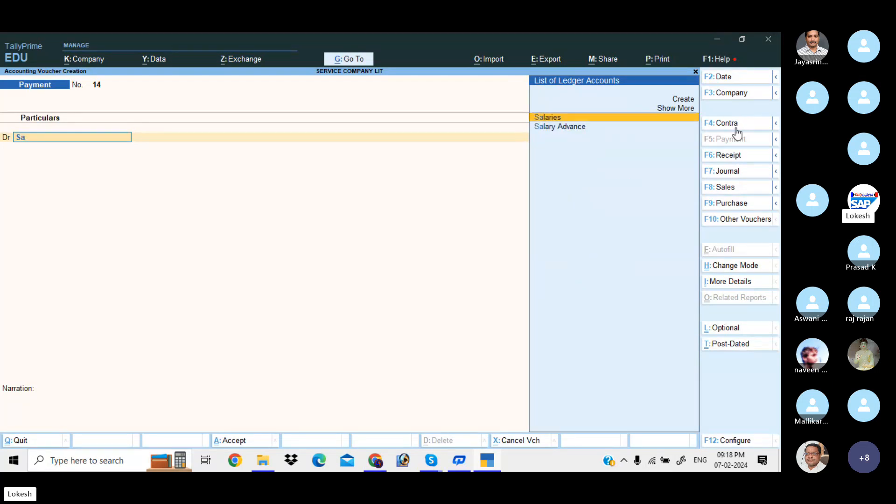
key("Return")
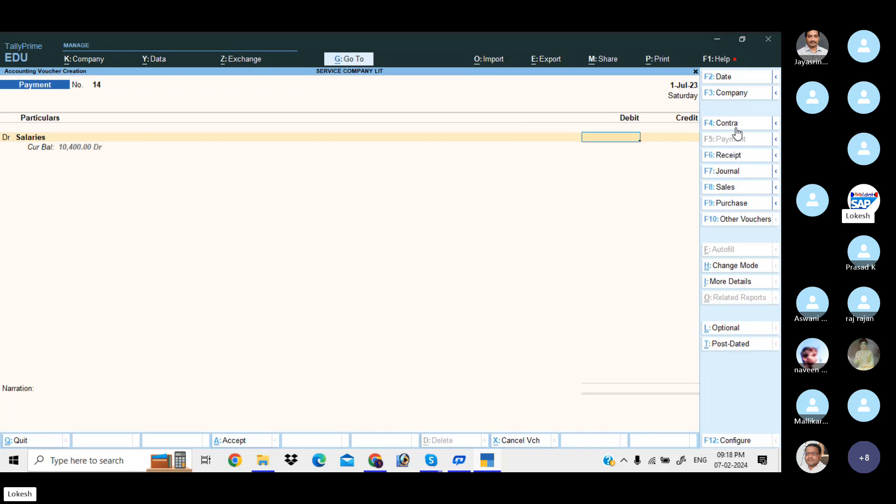
type("12000")
key("Return")
key("Return")
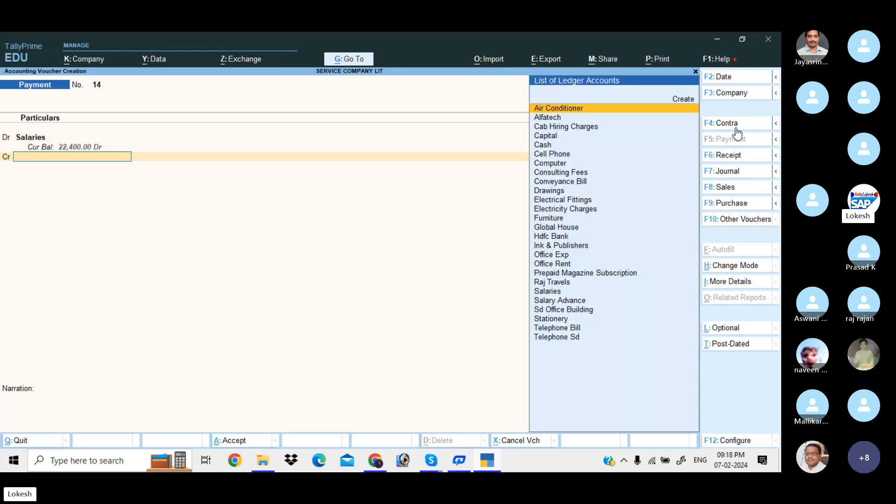
- Credit 3,000 of the salary payment to Salary Advance
type("Sa")
key("Down")
key("Down")
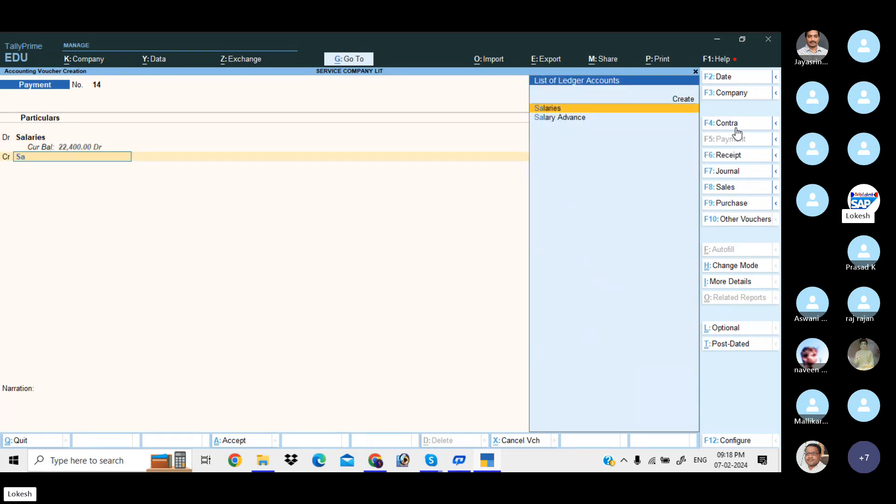
key("Return")
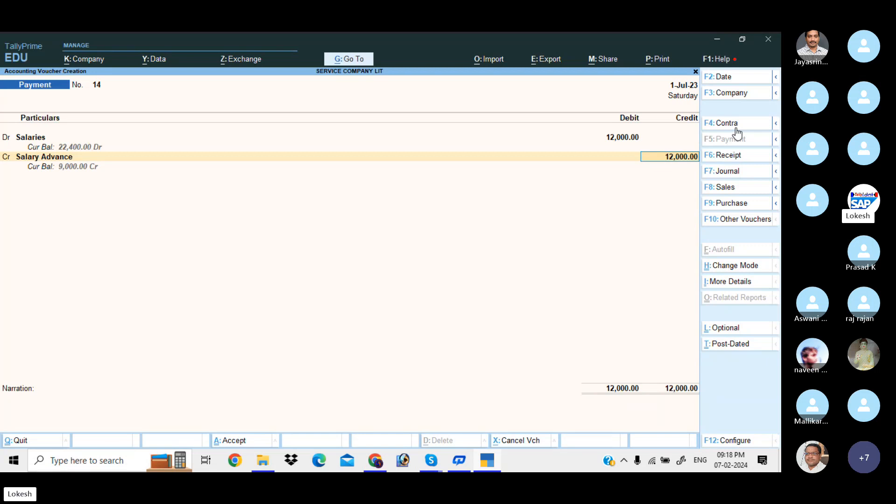
type("3,00")
type("0")
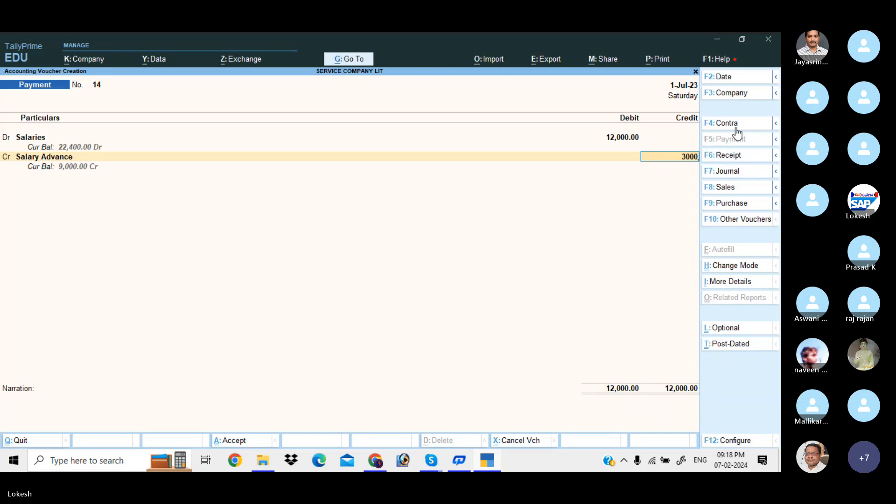
key("Return")
key("Return")
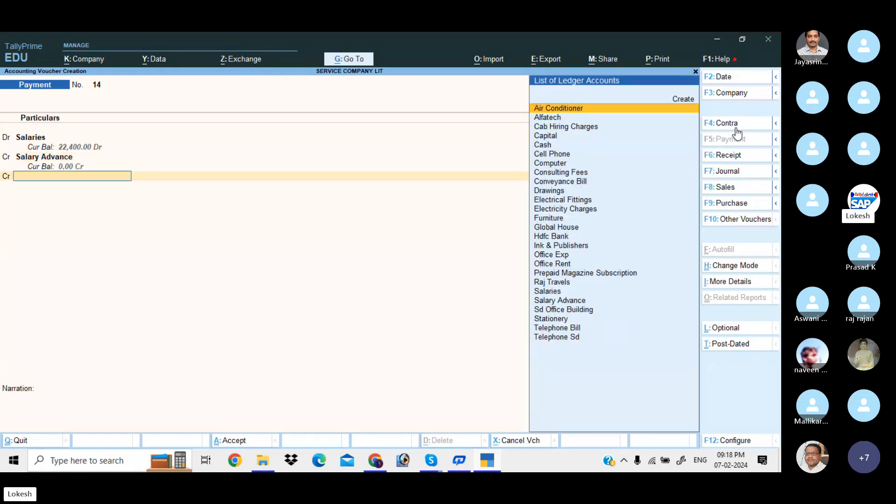
- Credit the remaining 9,000 to Cash and save the salary payment voucher without narration
key("Down")
key("Down")
key("Down")
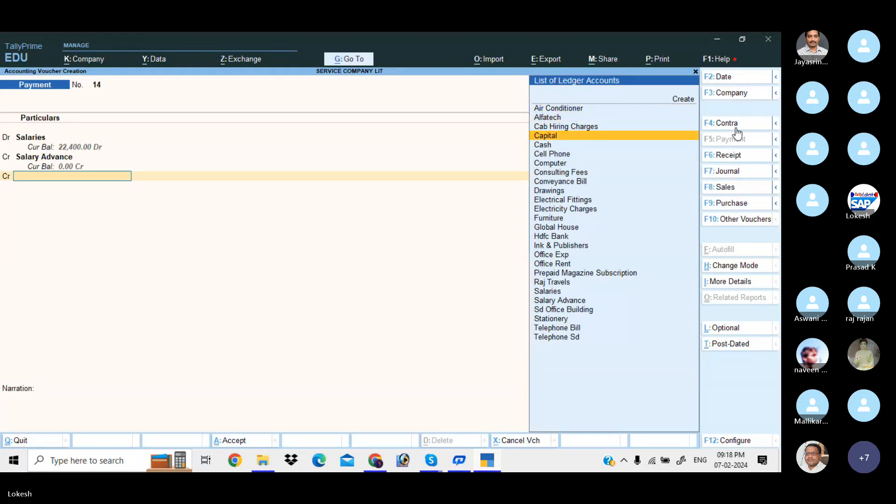
key("Down")
key("Return")
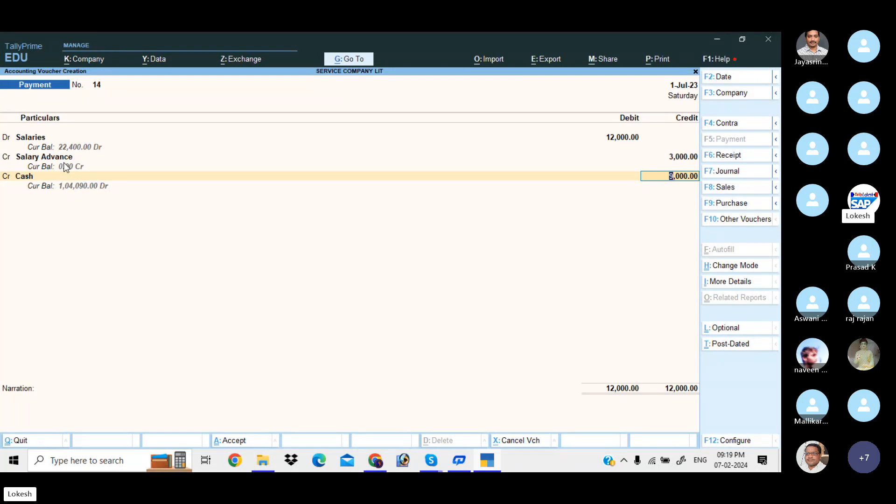
key("Return")
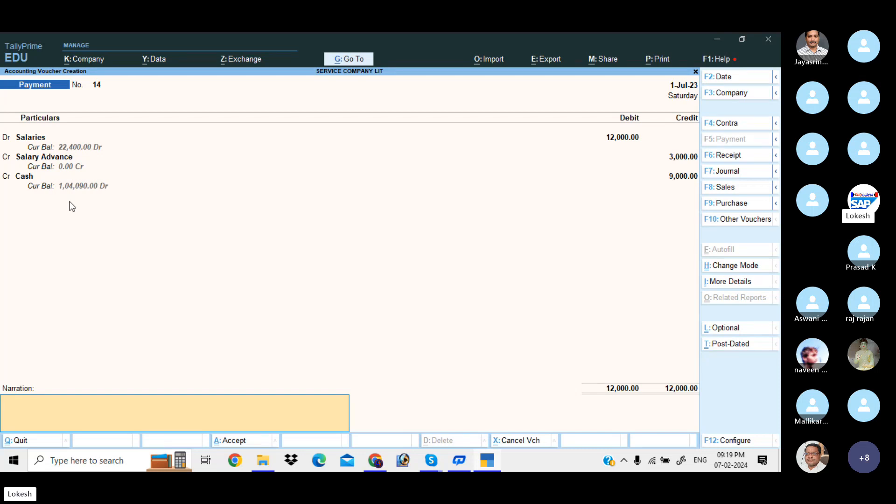
key("Return")
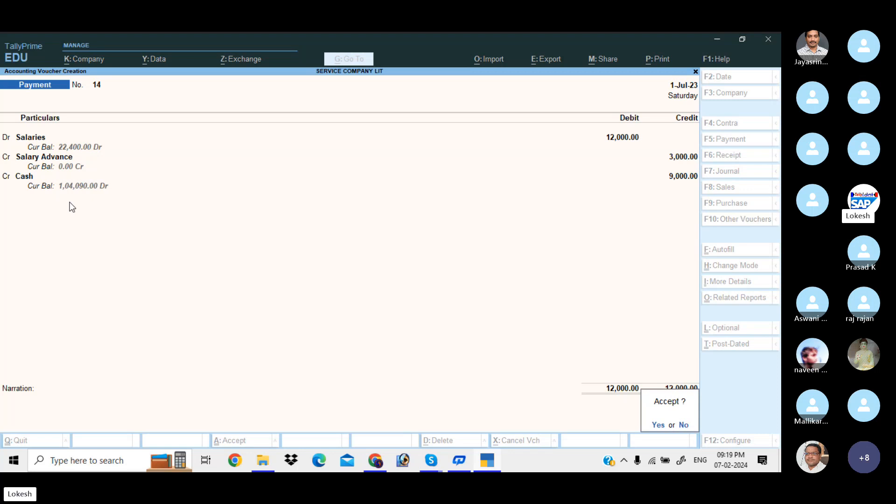
key("Return")
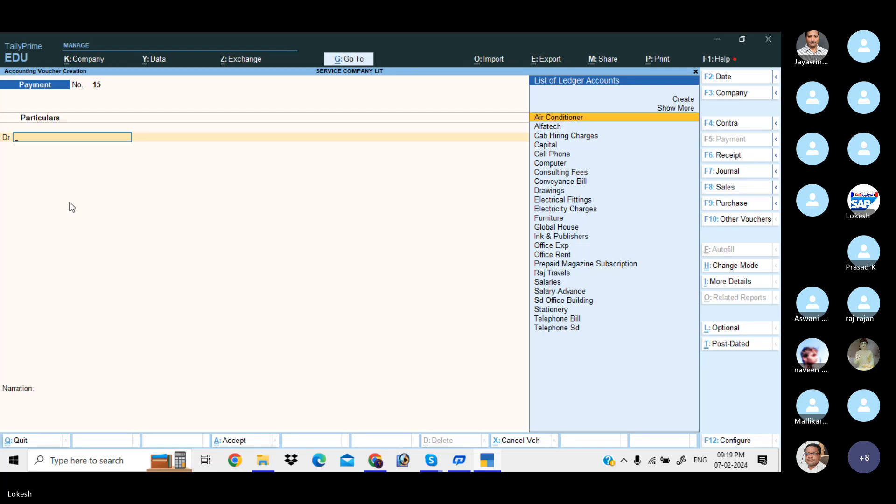
- Set the voucher date to 1-8
left_click(719, 77)
type("1-8")
key("Return")
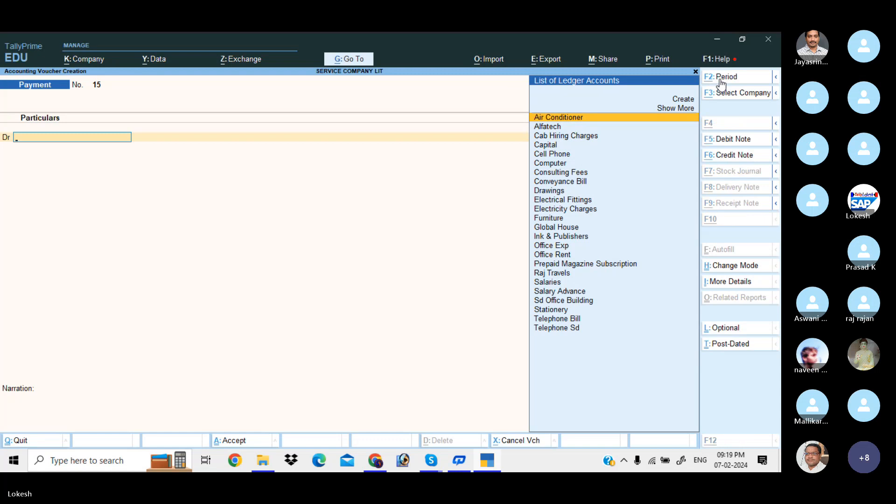
- Create the payment voucher's debit ledger, Prepaid Insurance, under Current Assets
key("alt+c")
type("Pr")
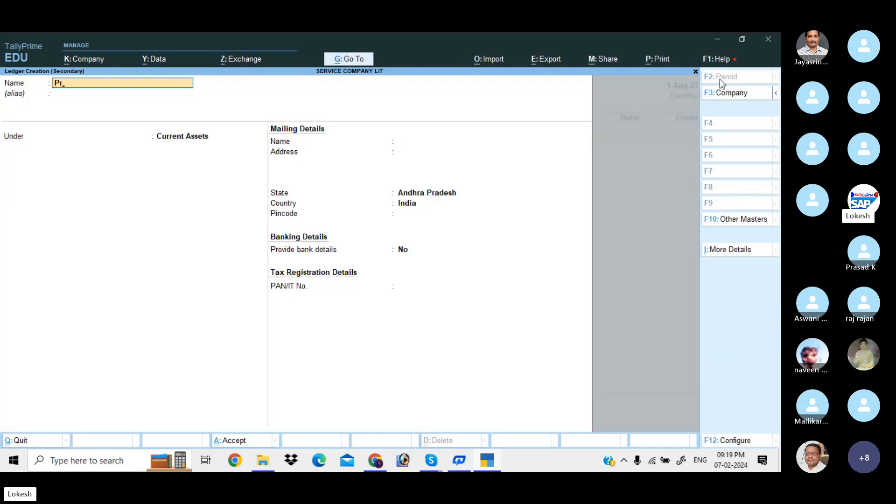
type("epaid Insurance")
key("Return")
key("Return")
key("Return")
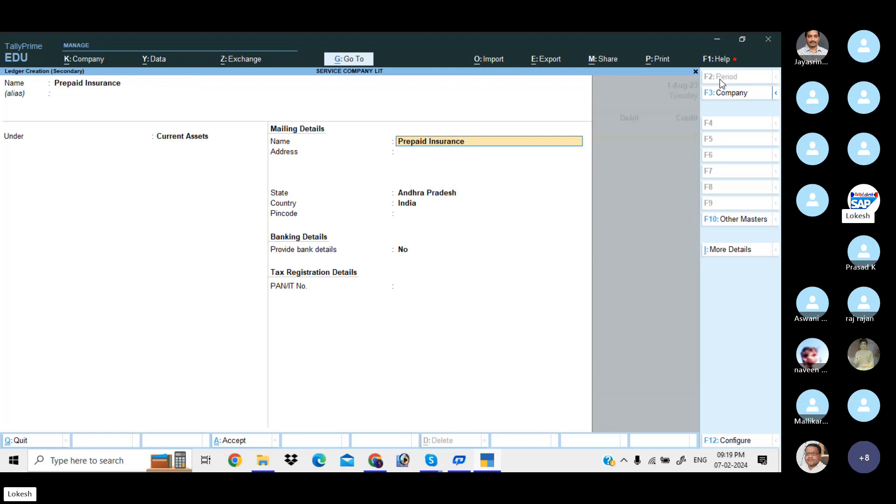
key("ctrl+a")
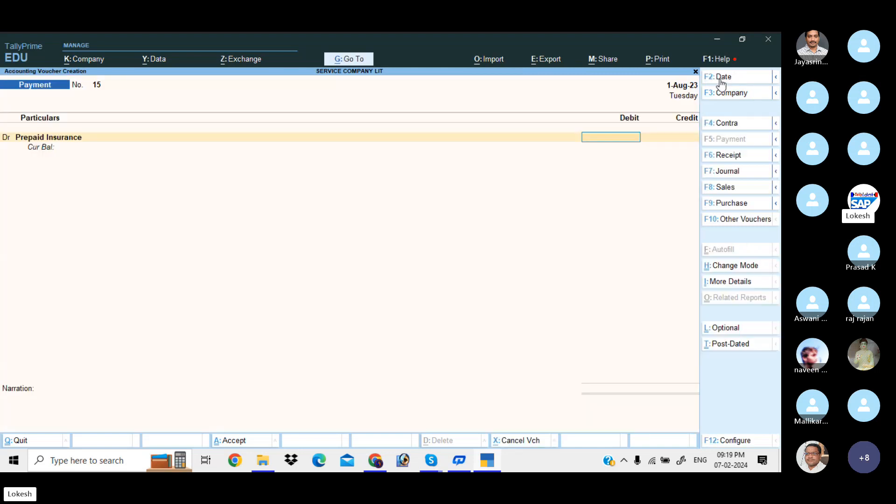
- Debit 6,000 to Prepaid Insurance, credit it to Hdfc Bank, and save the payment voucher without narration
type("6000")
key("Return")
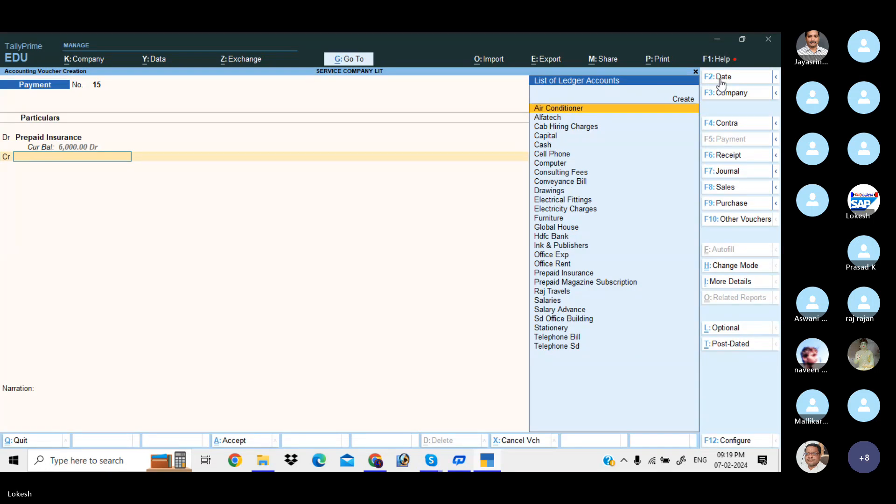
type("h")
key("Return")
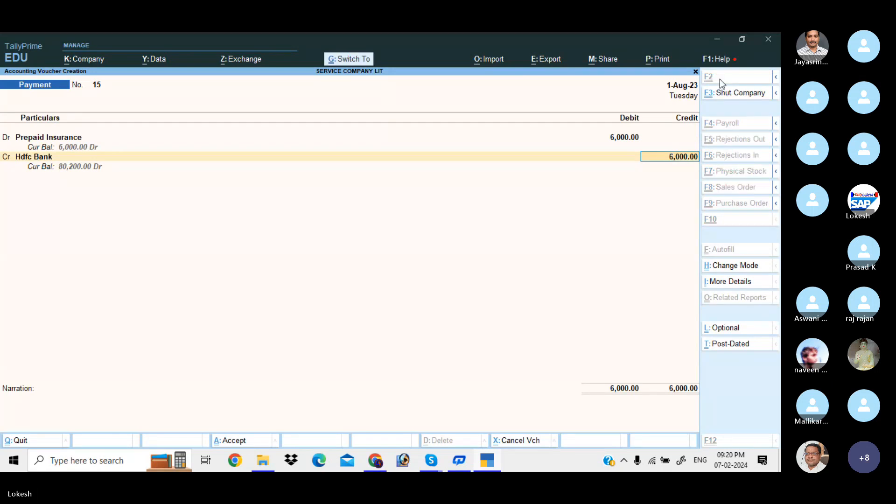
key("ctrl+a")
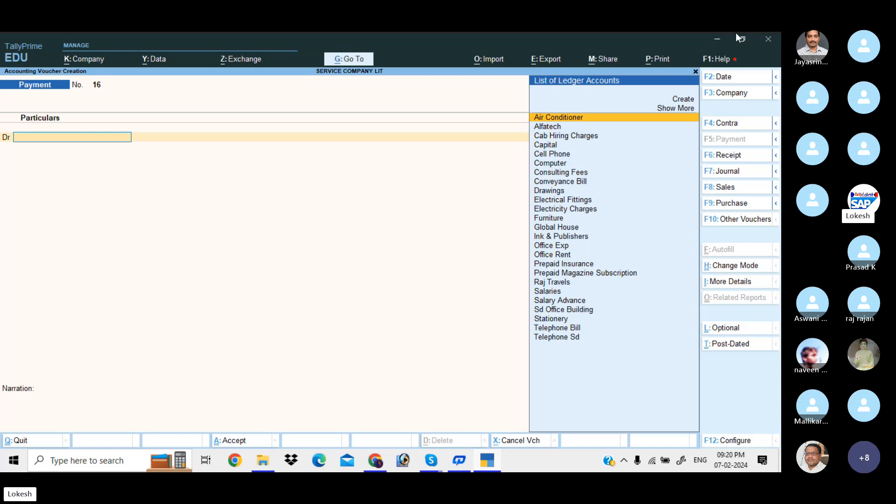
- Start a journal voucher and create its debit ledger, Media Live, under Sundry Debtors
left_click(747, 173)
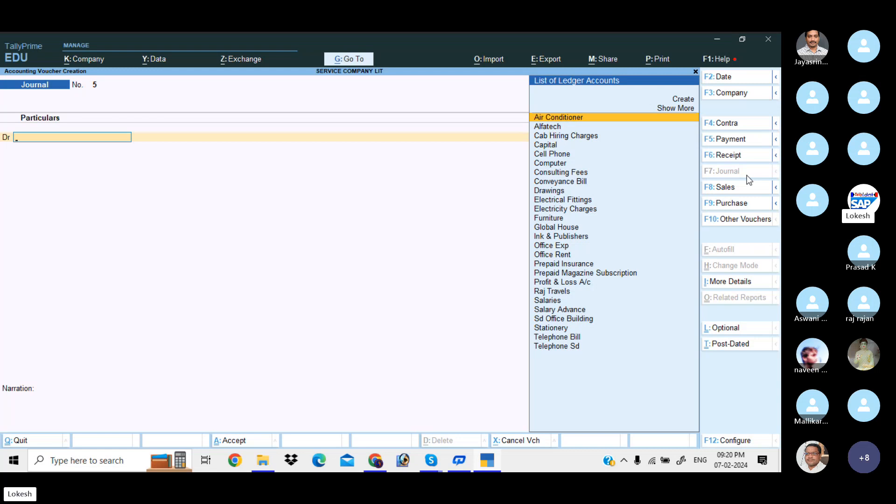
key("alt+c")
type("Me")
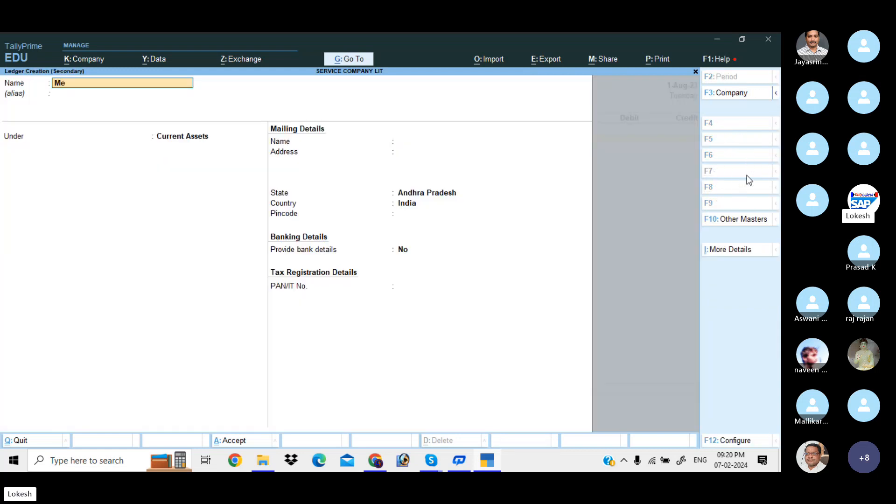
type("dia Live")
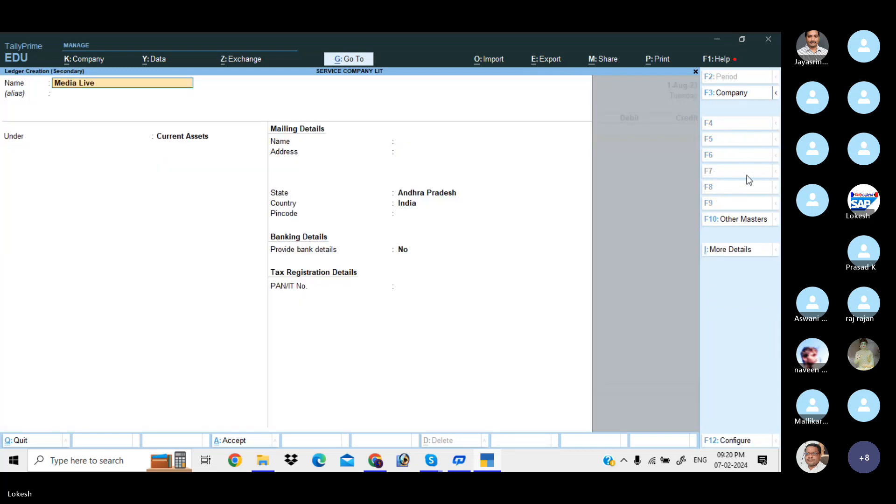
key("Return")
key("Return")
type("Sun")
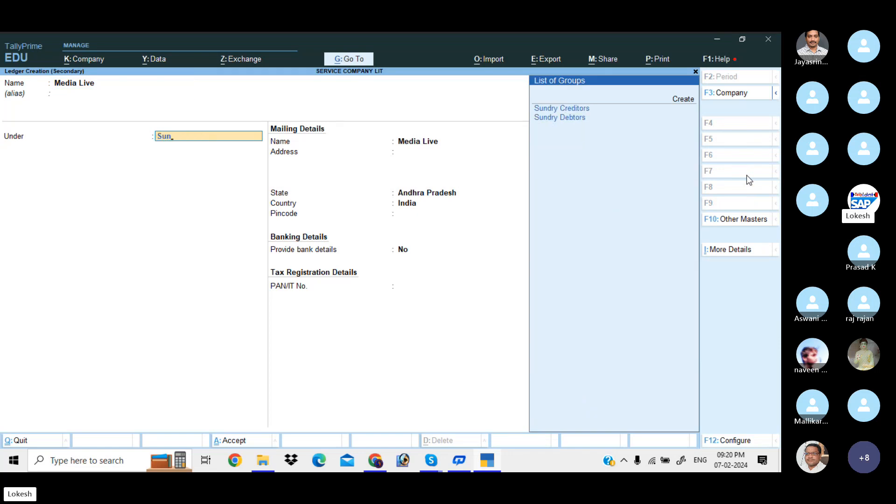
key("Down")
key("Return")
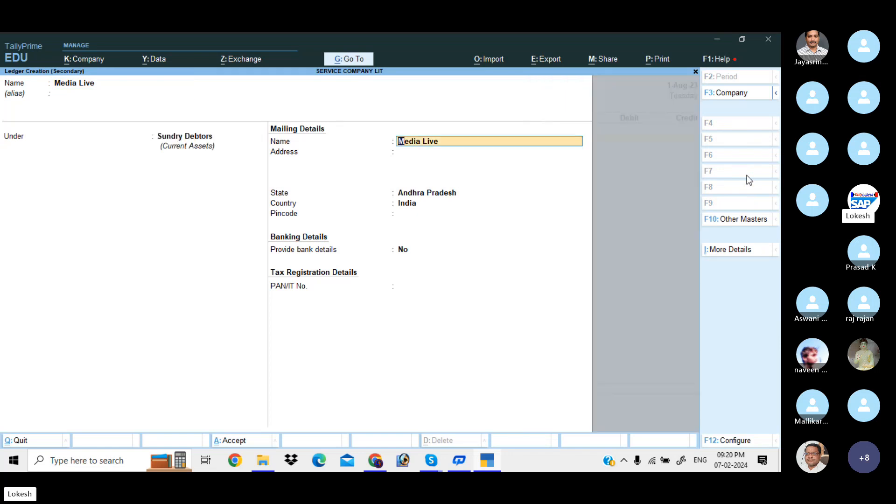
key("ctrl+a")
- Debit 50,000 to Media Live, credit it to Consulting Fees, and save the journal without narration
type("50,0")
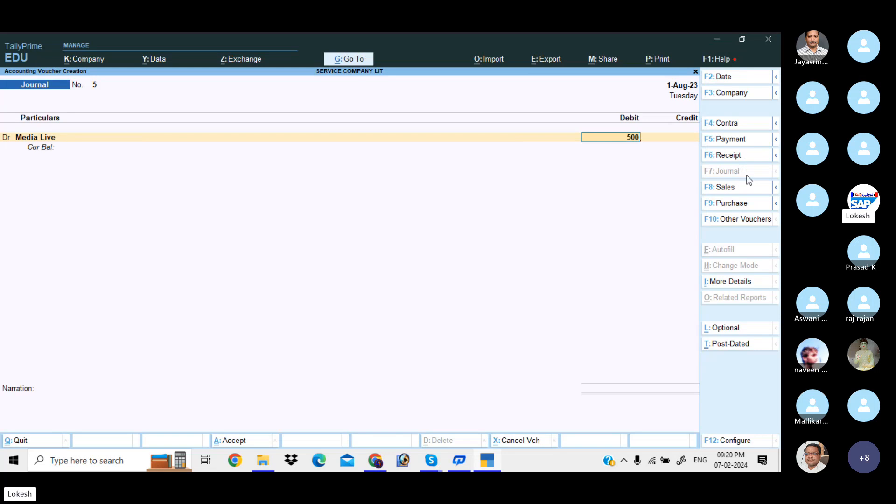
type("00")
key("Return")
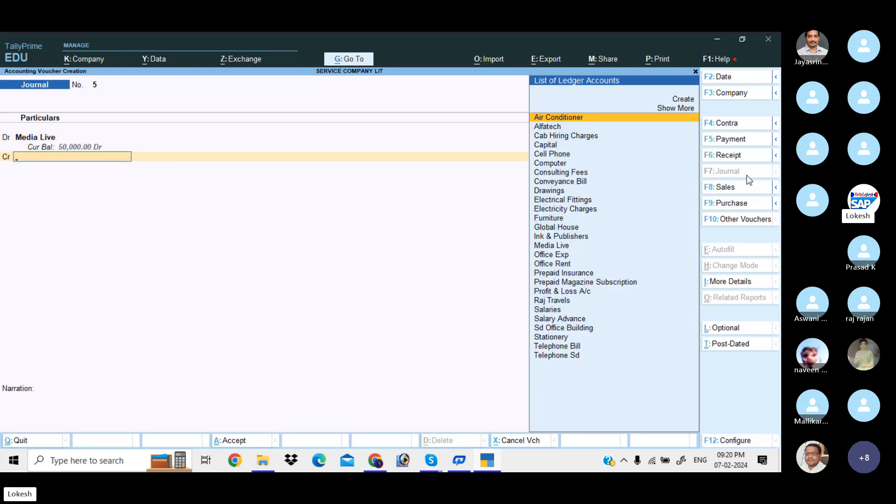
type("Con")
key("Down")
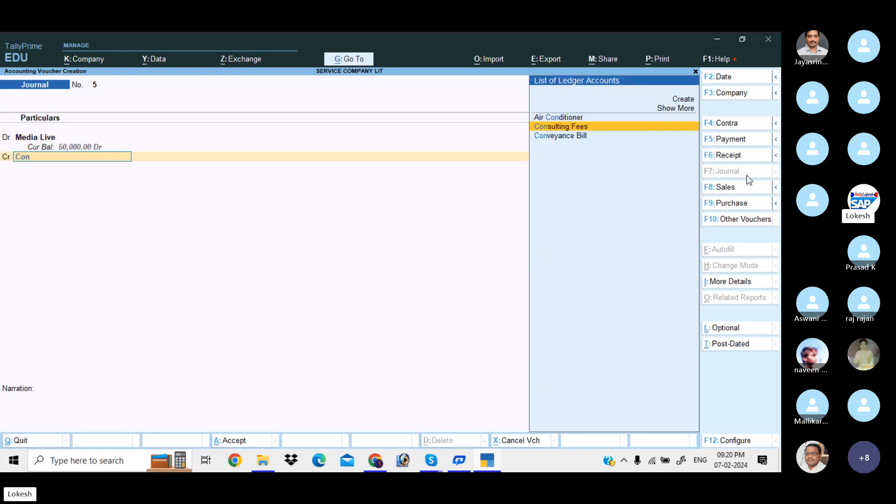
key("Return")
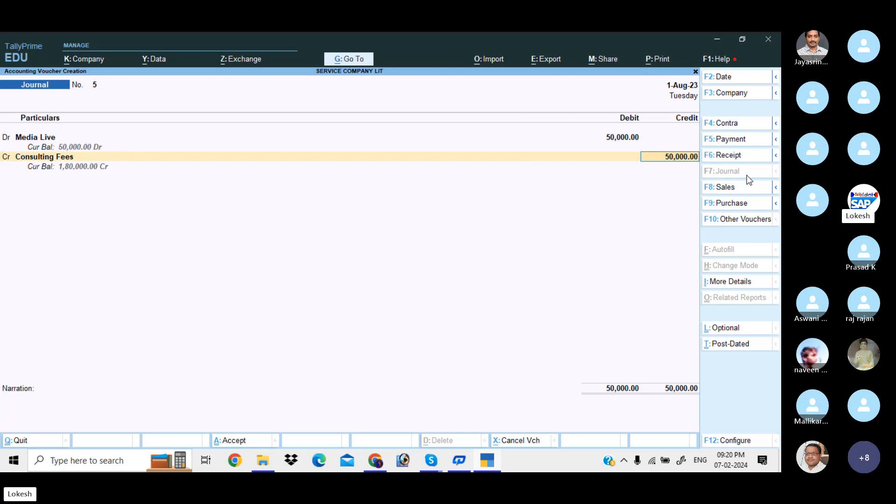
key("ctrl+a")
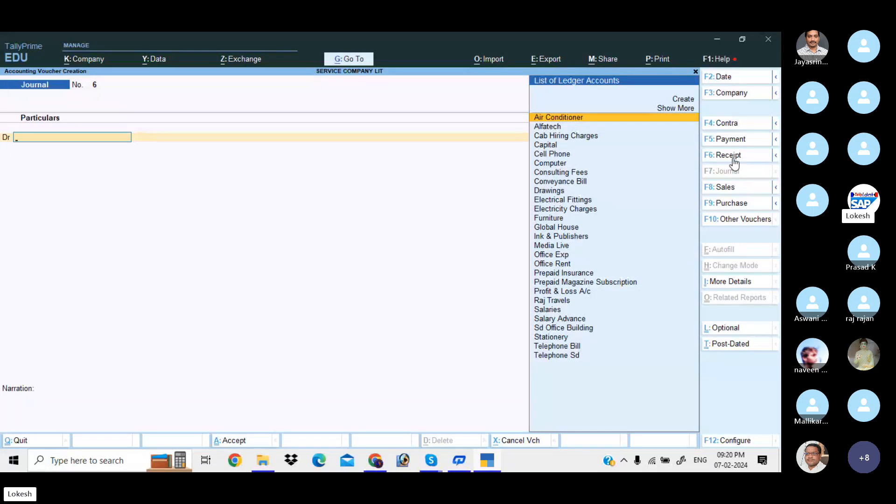
- Start a receipt voucher, credit 50,000 to Media Live, and debit 20,000 of it to Cash
left_click(735, 157)
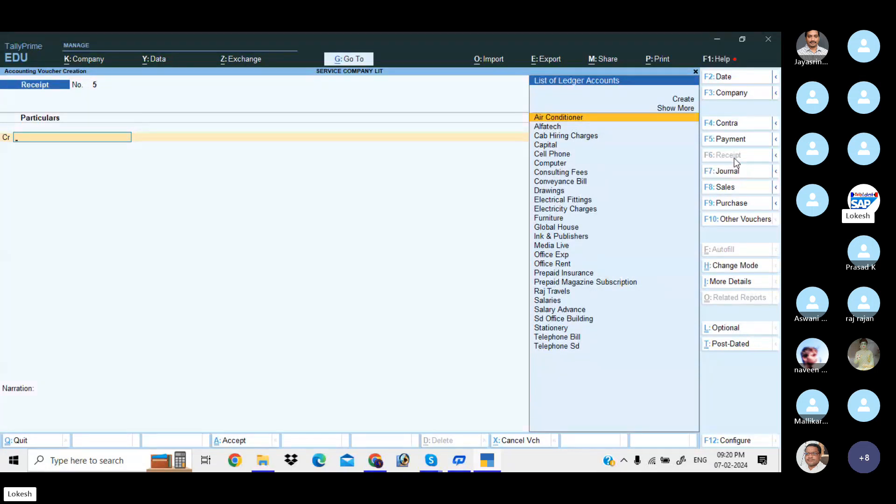
type("Me")
key("Return")
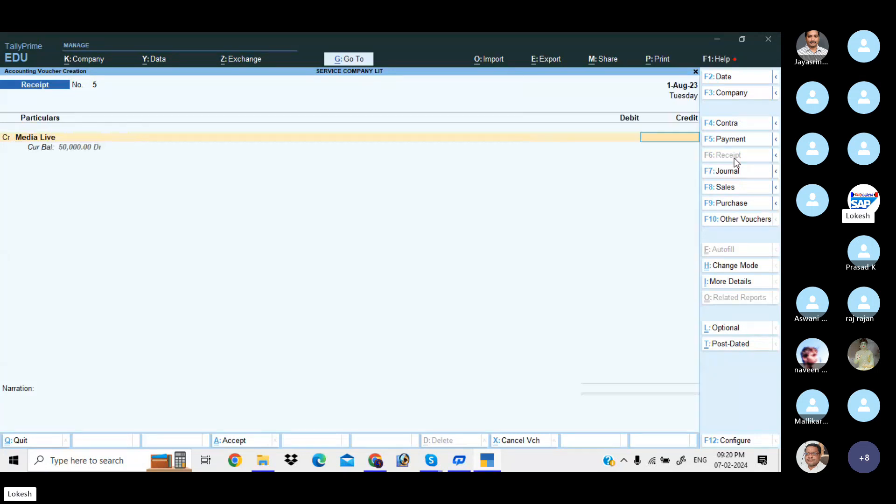
type("500000")
key("Return")
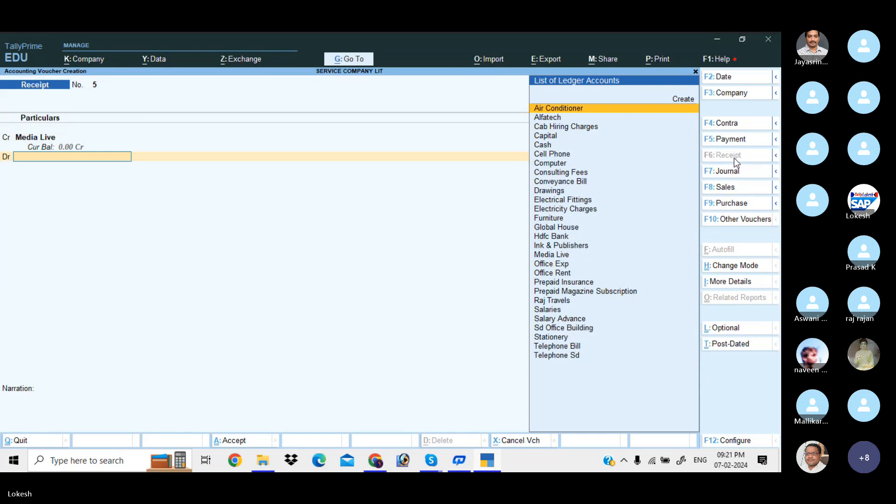
type("Cash")
key("Return")
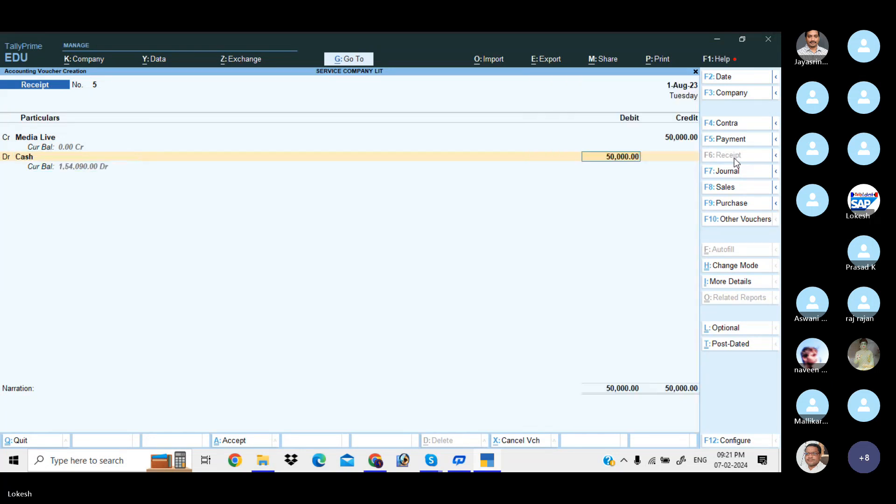
type("20000")
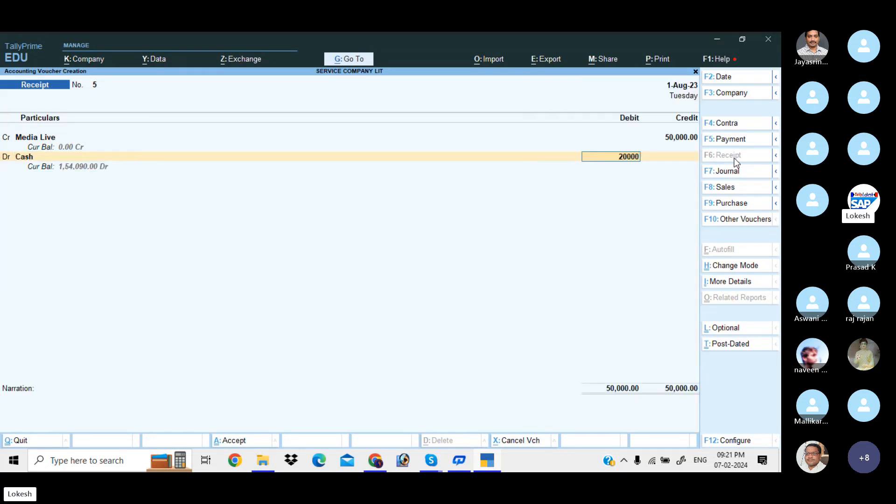
key("Return")
- Debit 28,000 to Hdfc Bank in the receipt voucher and accept its bank allocation
type("hdfc")
key("Return")
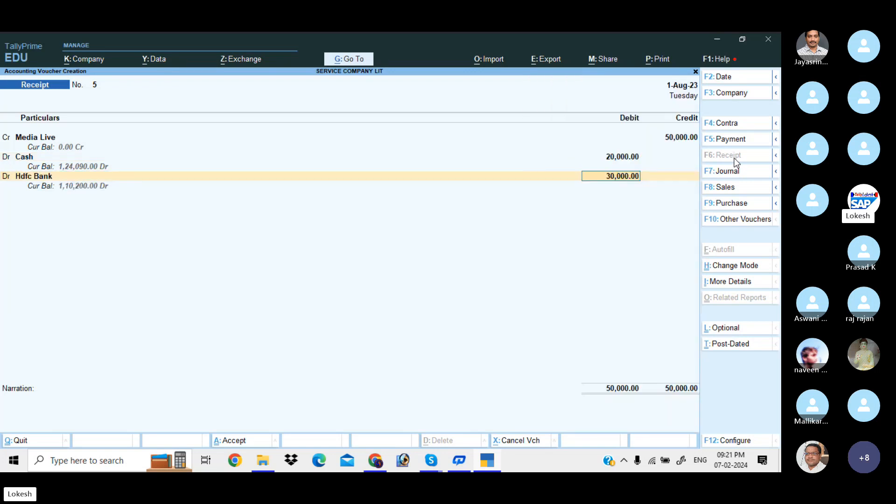
type("28,000")
key("Return")
key("Return")
key("Return")
key("Return")
key("Return")
key("Return")
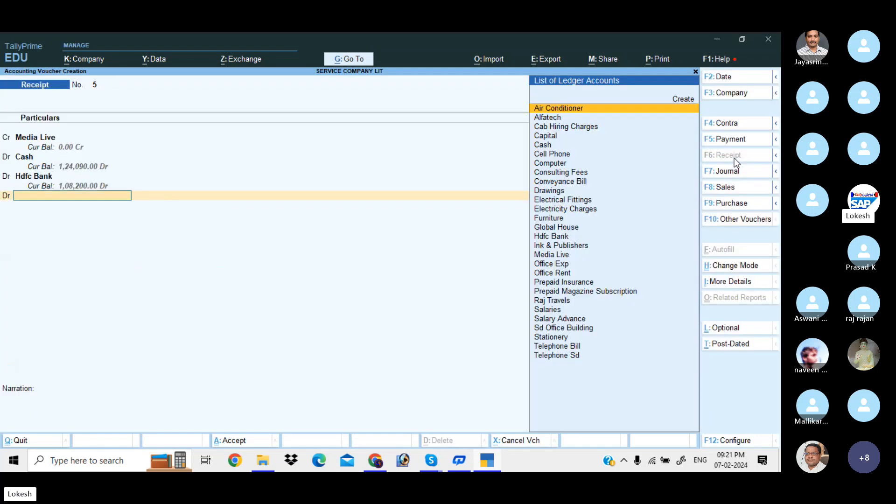
- Create the receipt voucher's remaining debit ledger, Discount Allowed, under Indirect Expenses
key("alt+c")
type("Dis")
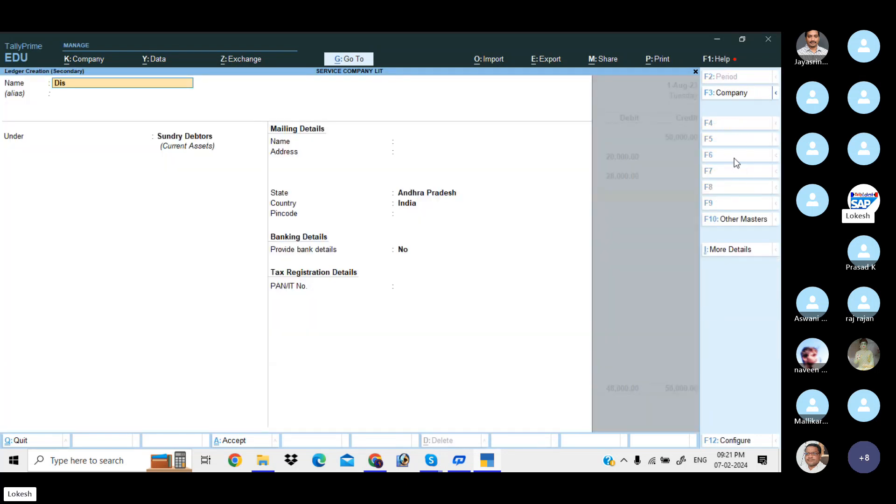
type("count Allowed")
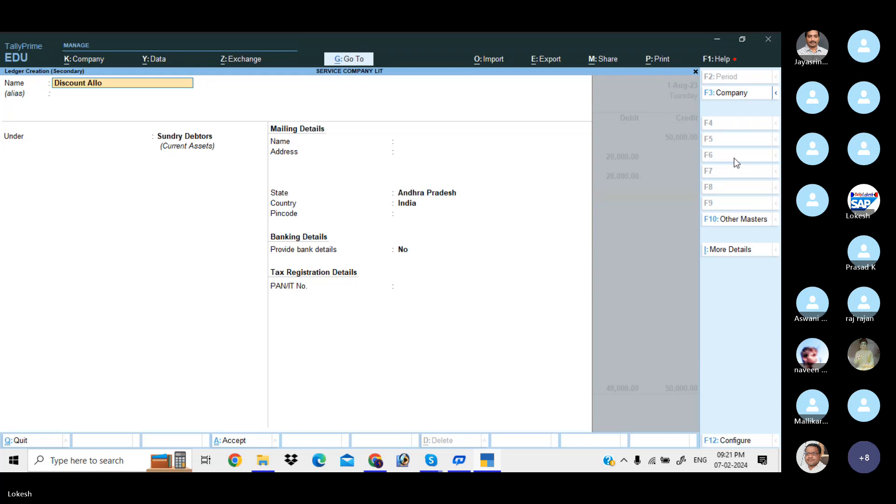
key("Return")
key("Return")
type("ind")
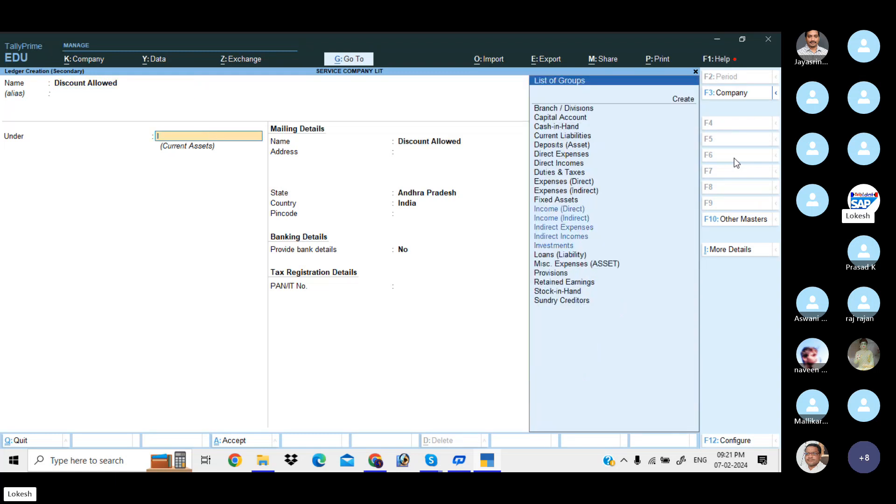
key("Return")
key("ctrl+a")
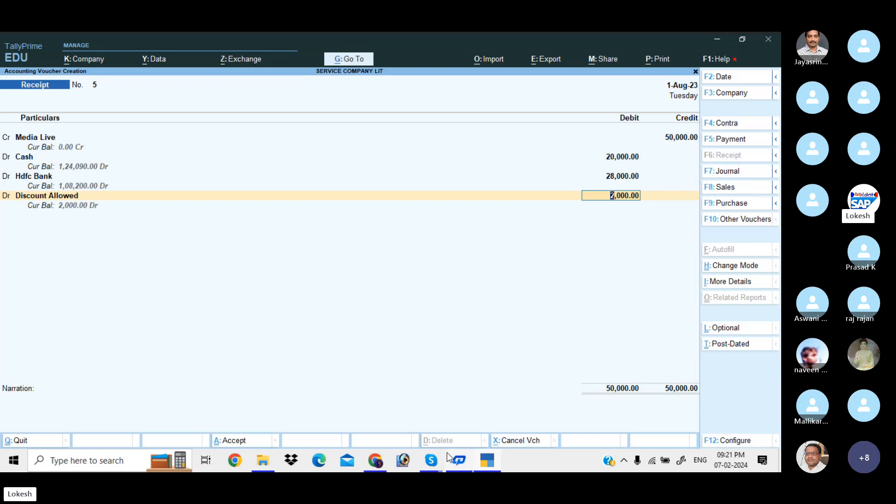
mouse_move(434, 460)
left_click(422, 423)
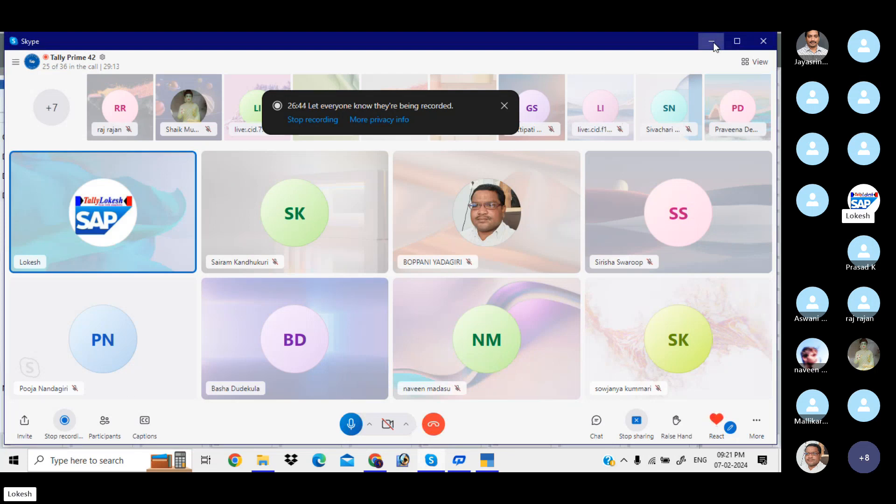
left_click(722, 41)
- Debit 2,000 to Discount Allowed and save the receipt voucher without narration
key("Return")
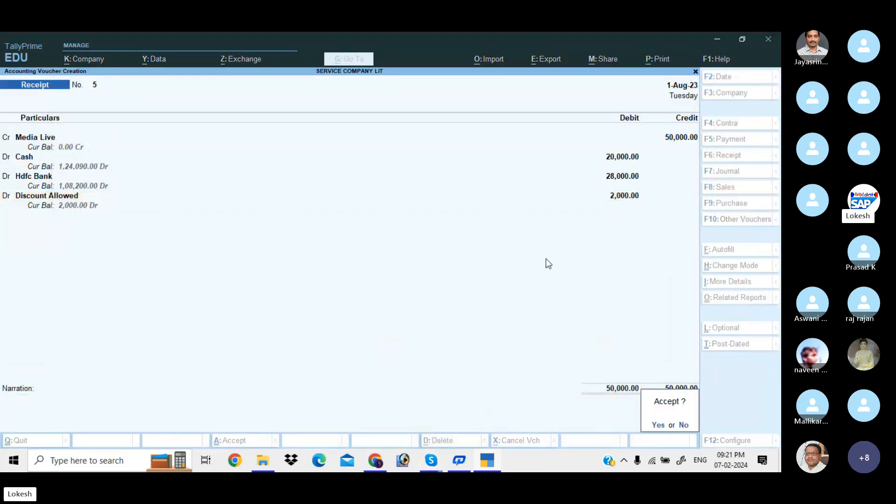
key("Return")
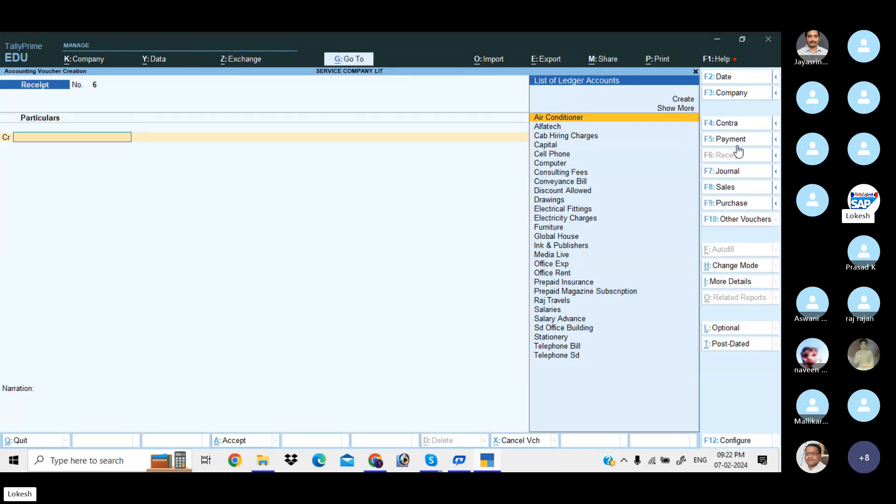
- Start a journal voucher and create its debit ledger, Thrishul Company, under Sundry Debtors
left_click(738, 172)
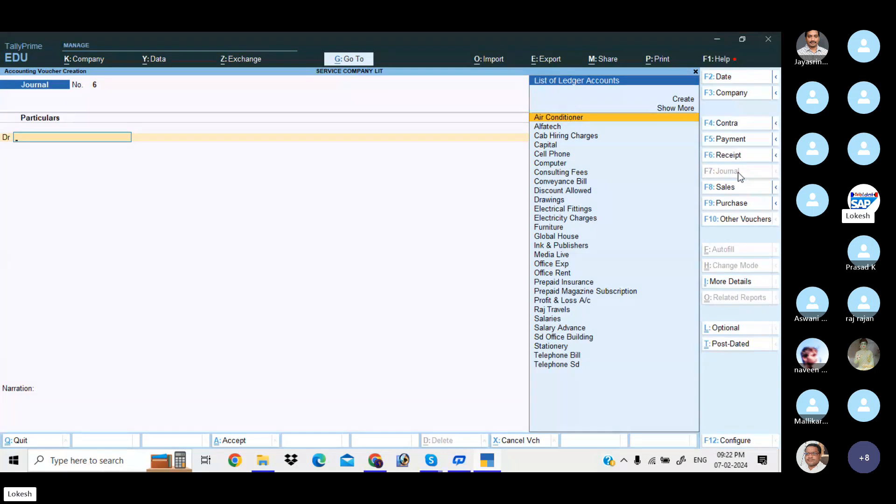
key("alt+c")
type("Thri")
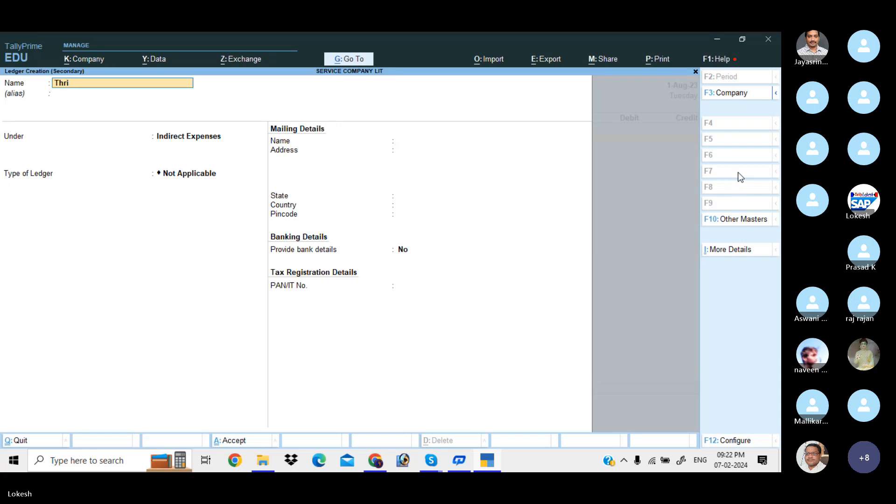
type("shul Company")
key("Return")
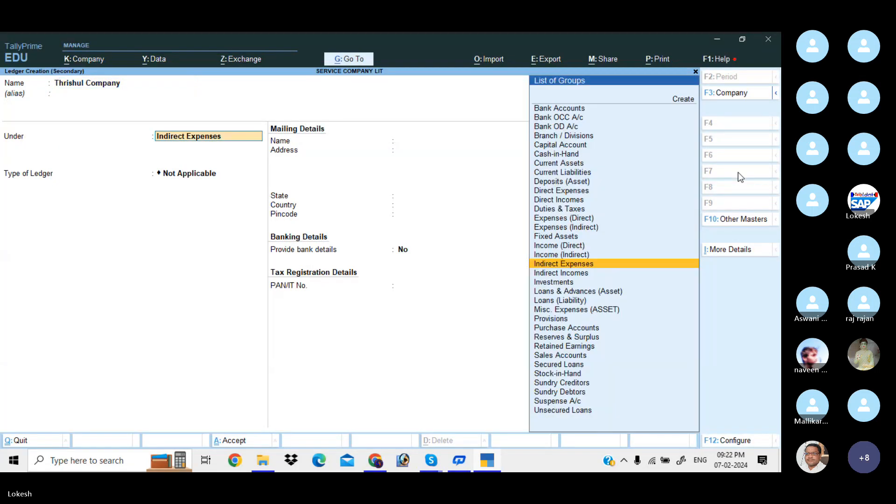
type("Sun")
key("Down")
key("Return")
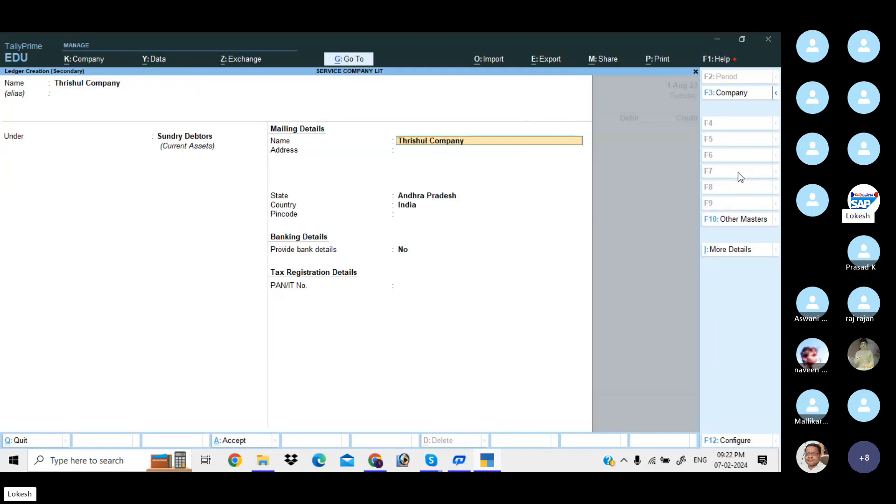
key("ctrl+a")
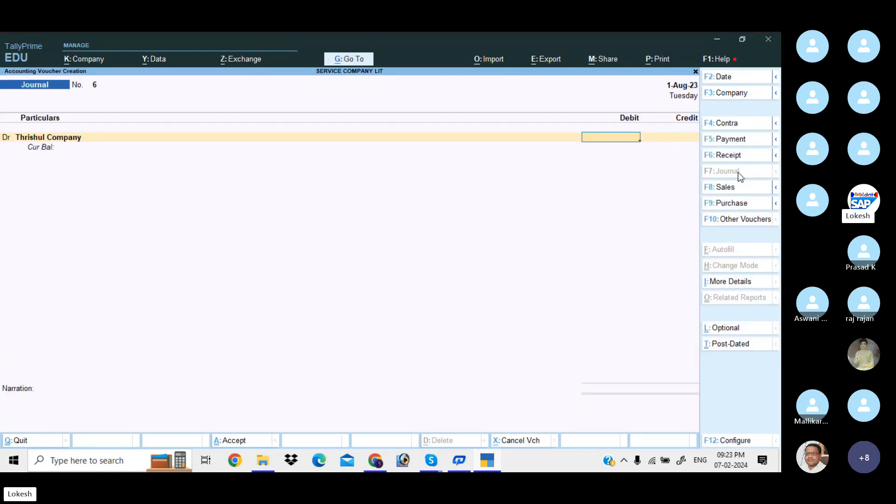
- Debit 27,500 to Thrishul Company, credit it to Consulting Fees, and save the journal without narration
type("27500")
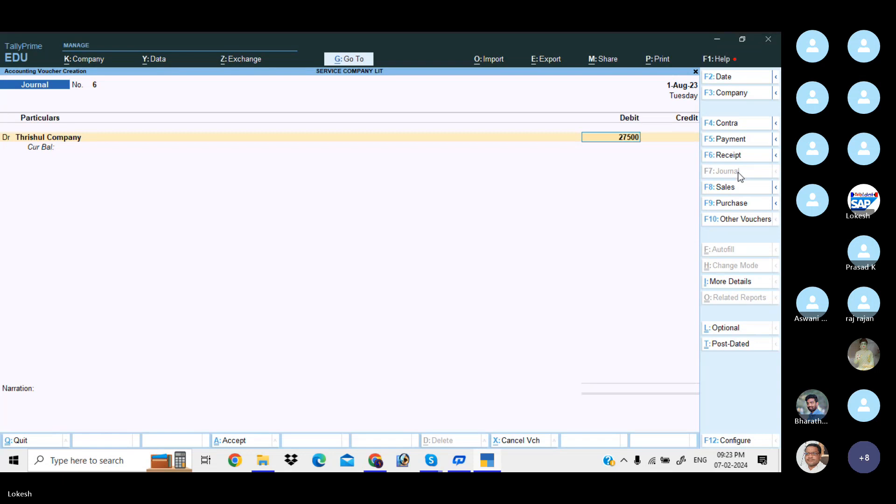
key("Return")
key("Return")
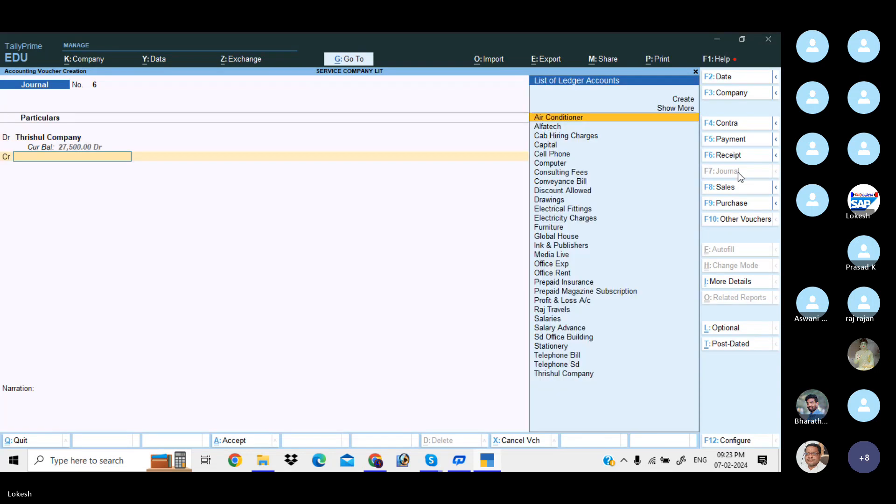
type("Con")
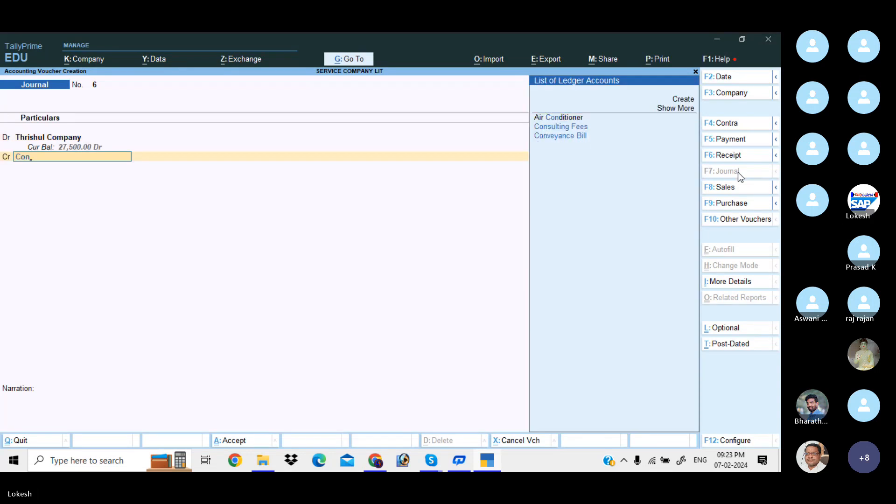
key("Down")
key("Return")
key("Return")
key("Return")
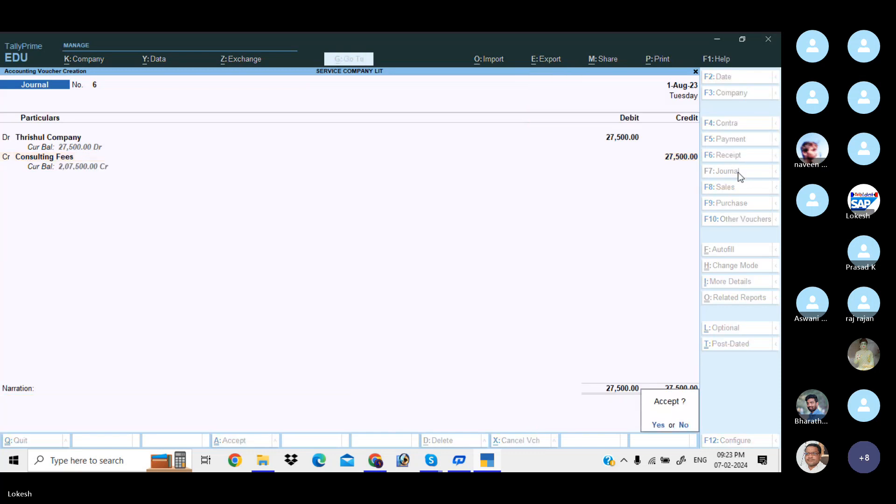
key("Return")
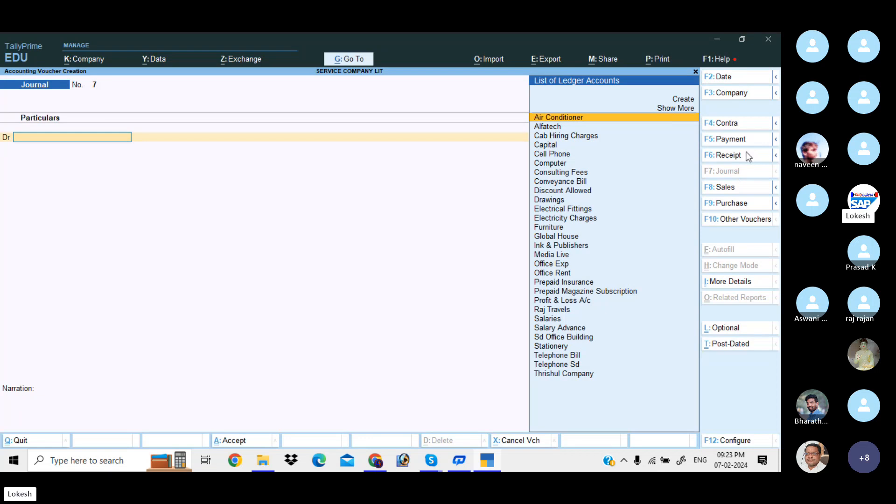
- Start a receipt voucher and credit 27,500 to Thrishul Company
left_click(746, 155)
type("th")
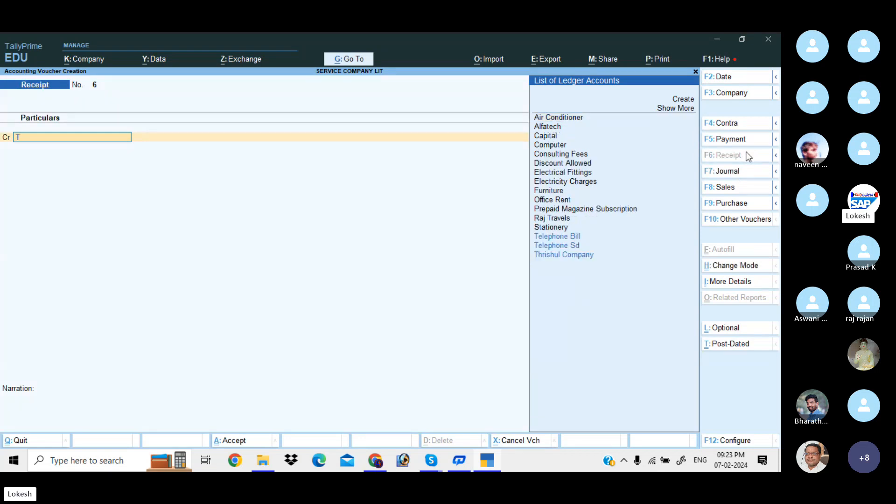
key("Return")
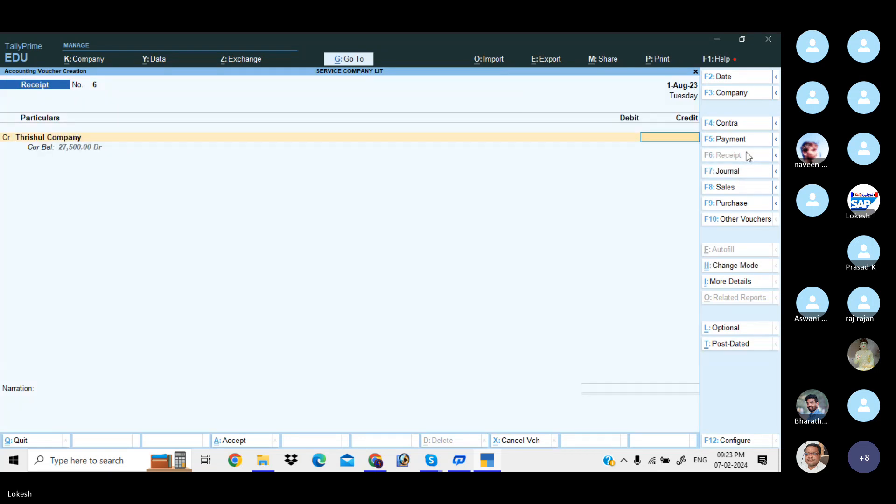
type("27500")
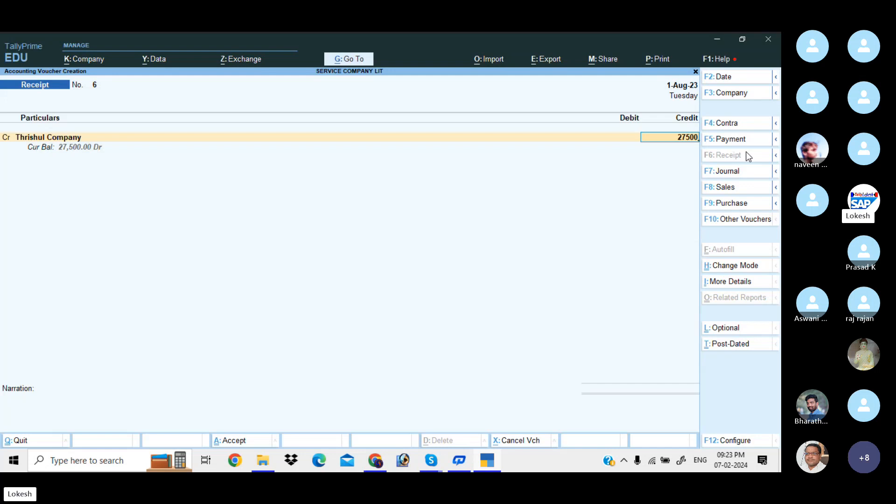
key("Return")
- Debit the 27,500 to Hdfc Bank as a Cheque/DD allocation and save the receipt voucher
type("H")
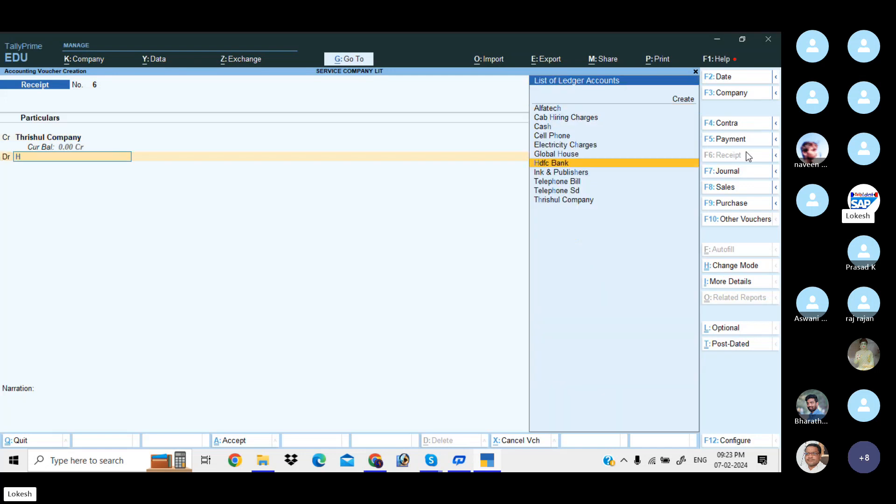
key("Return")
key("Return")
key("Return")
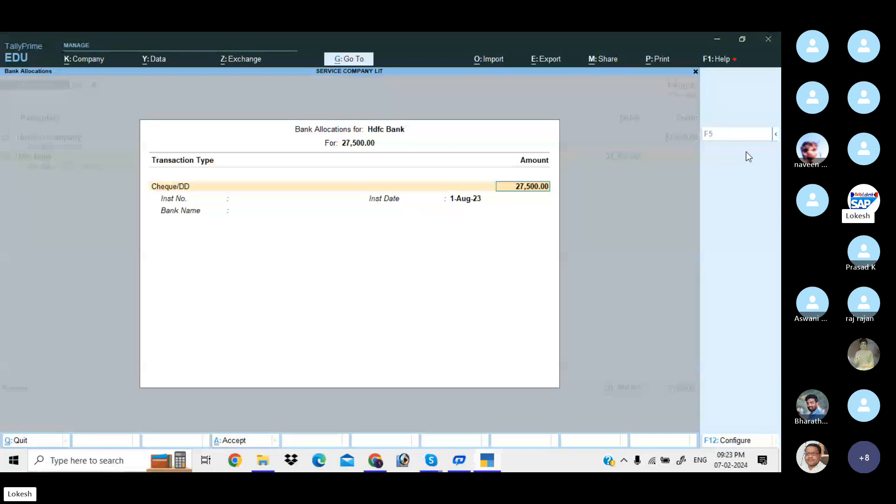
key("Return")
key("ctrl+a")
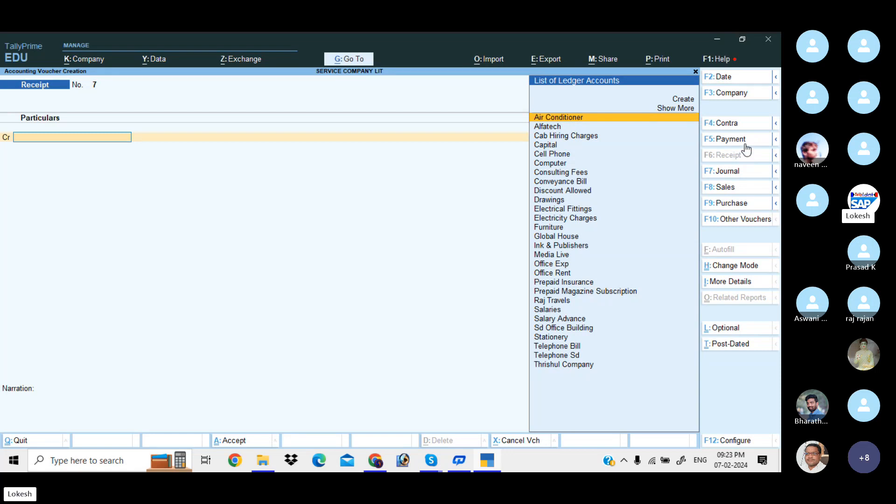
- Start a payment voucher and debit 27,500 to Thrishul Company
left_click(744, 143)
type("th")
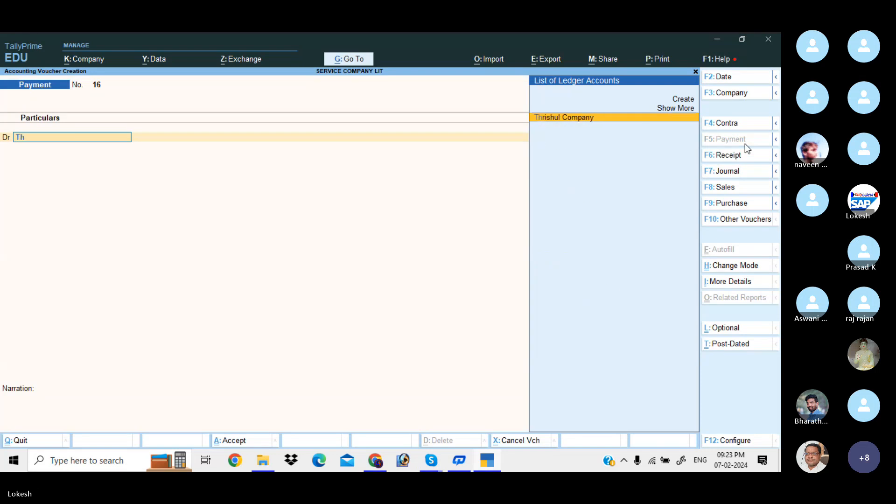
key("Return")
type("27500")
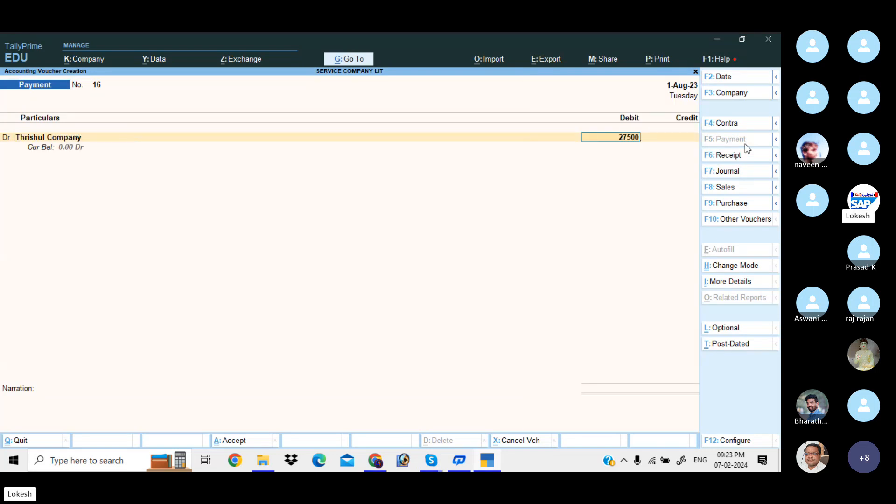
key("Return")
key("Return")
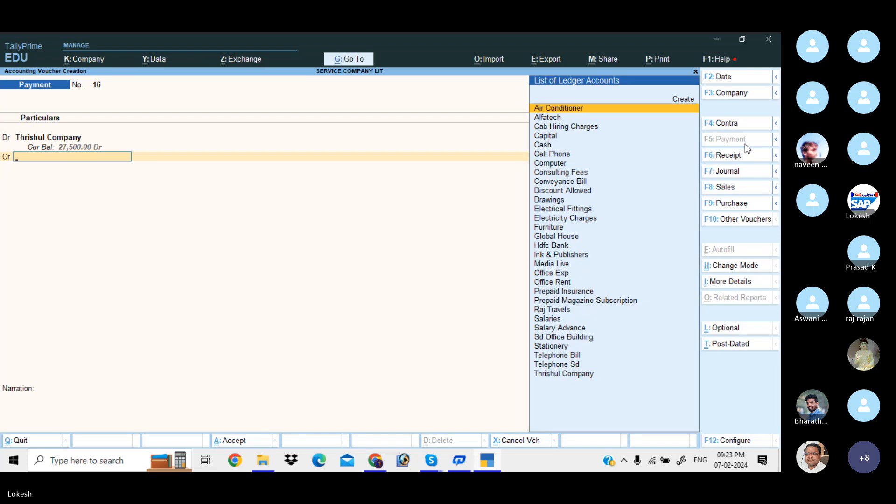
- Credit the 27,500 to Hdfc Bank and save the payment voucher without narration
type("h")
key("Return")
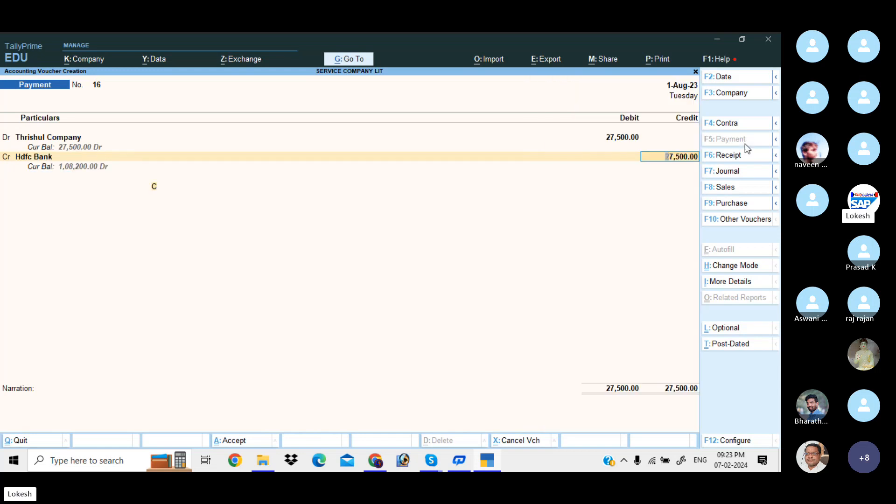
key("Return")
key("Return")
key("Return")
key("Return")
key("Return")
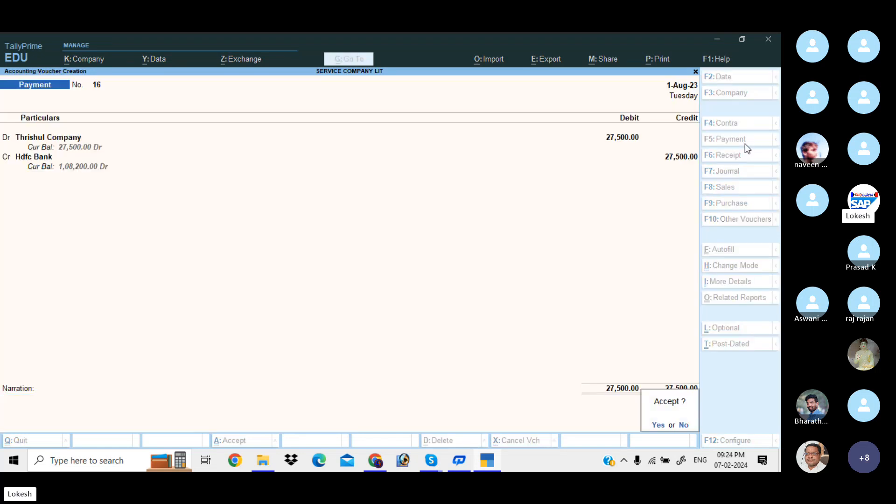
key("Return")
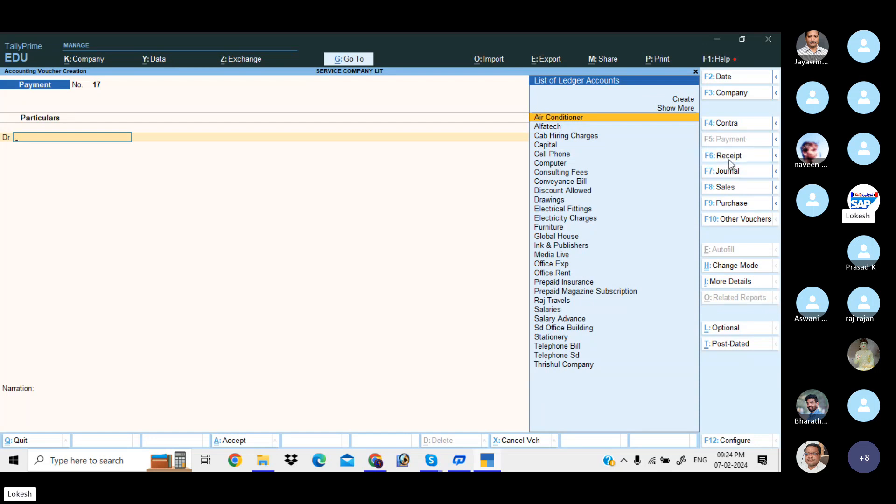
- Start a receipt voucher and credit 12,500 to Thrishul Company
left_click(729, 159)
type("th")
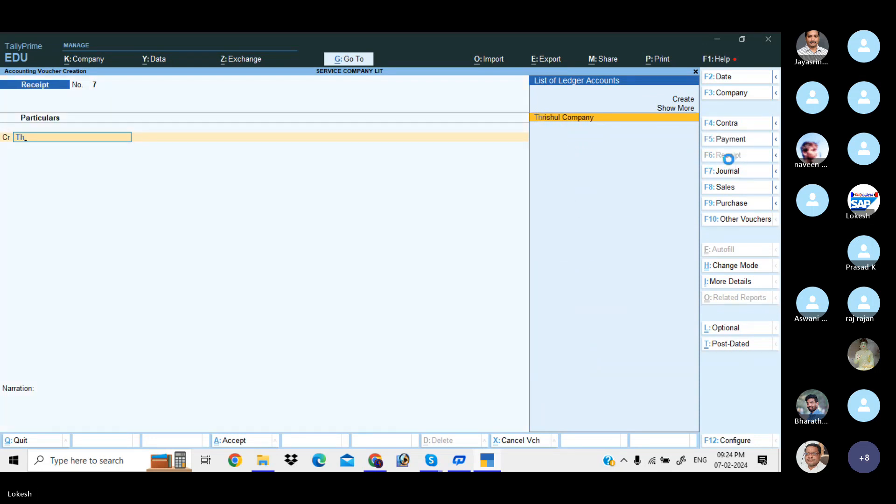
key("Return")
type("12500")
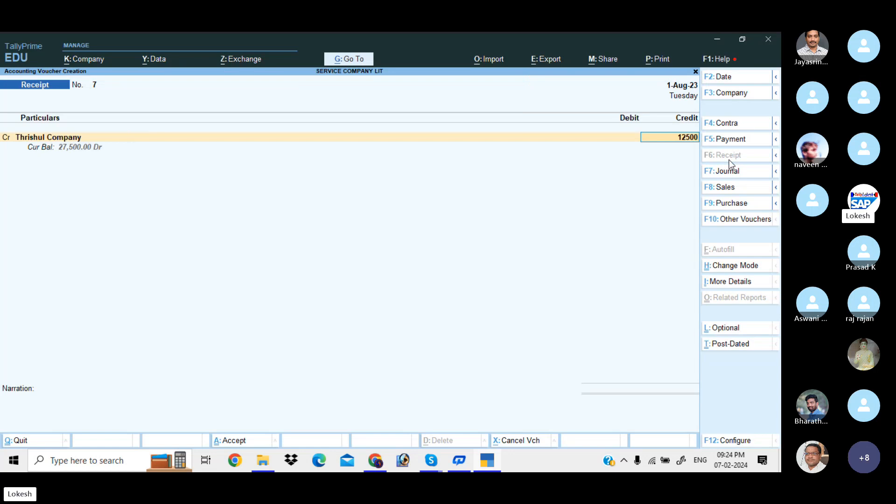
key("Return")
- Debit the 12,500 to Cash instead of Hdfc Bank and save the receipt voucher without narration
key("Return")
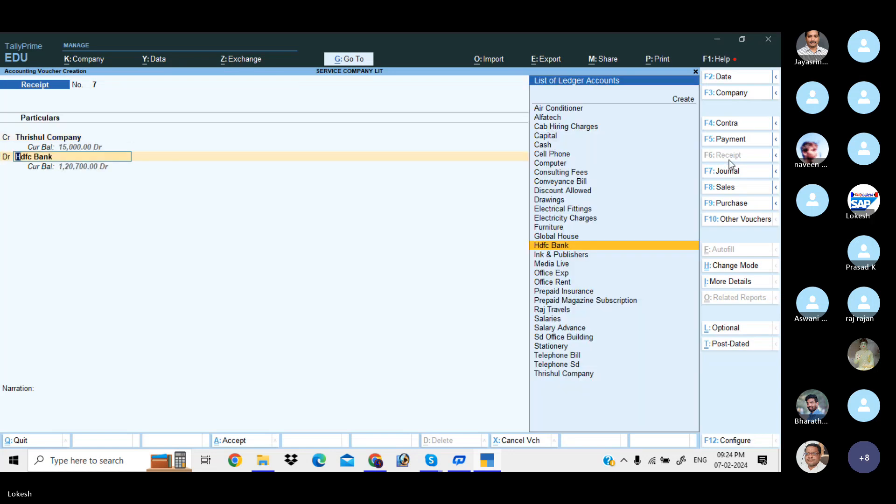
key("Return")
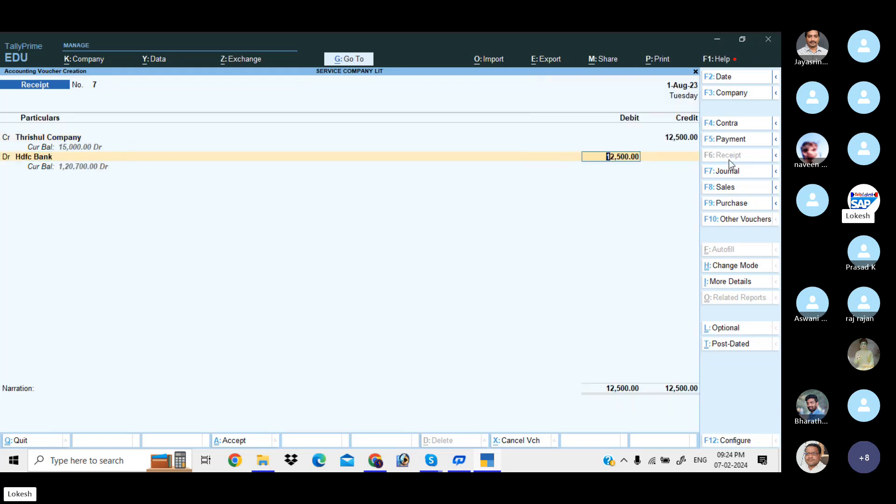
key("BackSpace")
type("Cas")
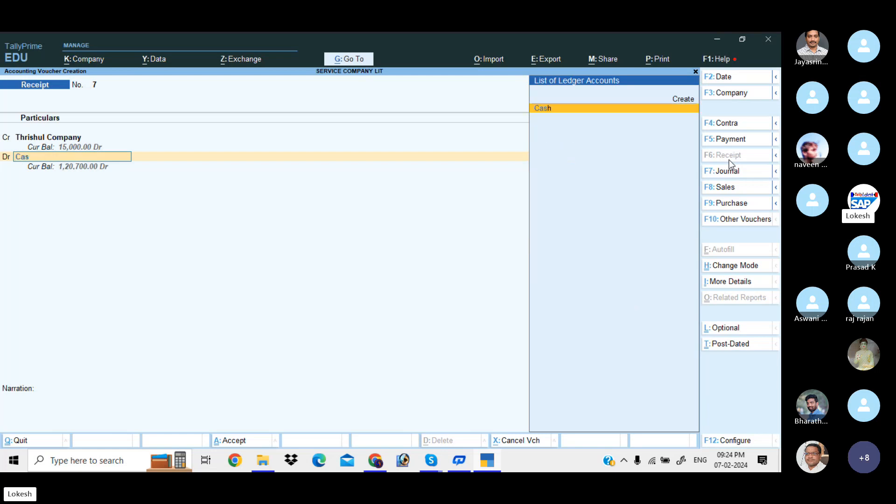
key("Return")
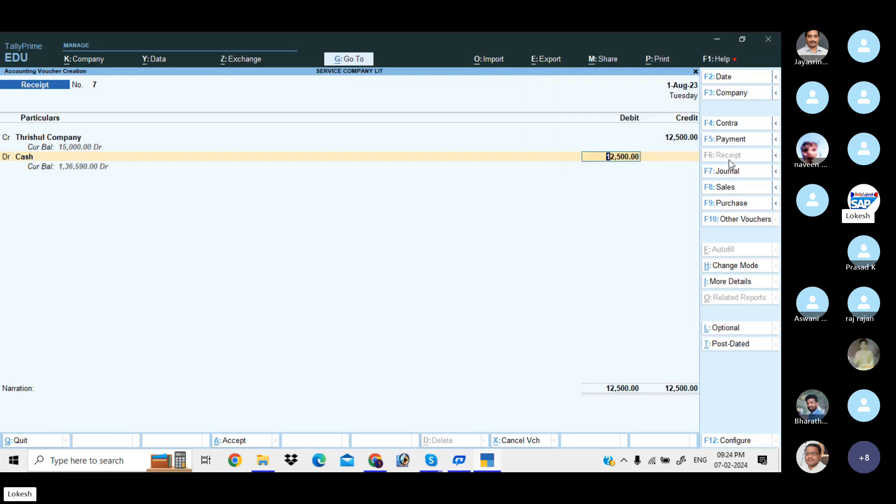
key("Return")
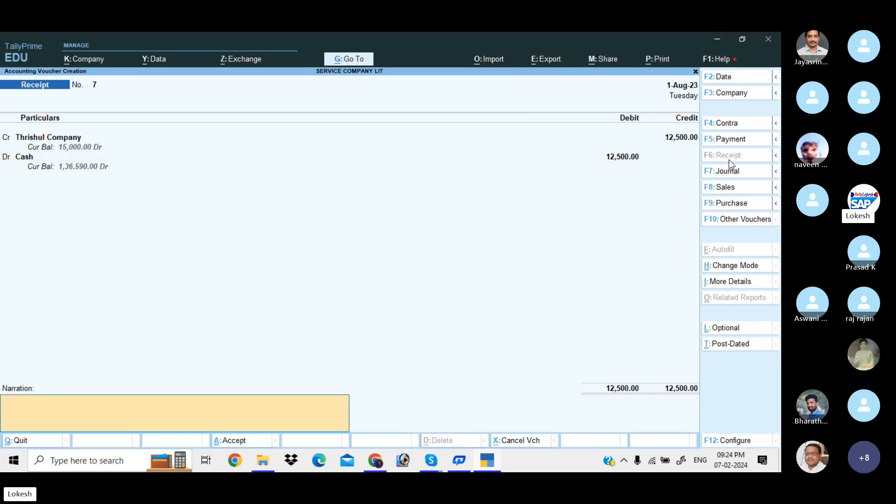
key("Return")
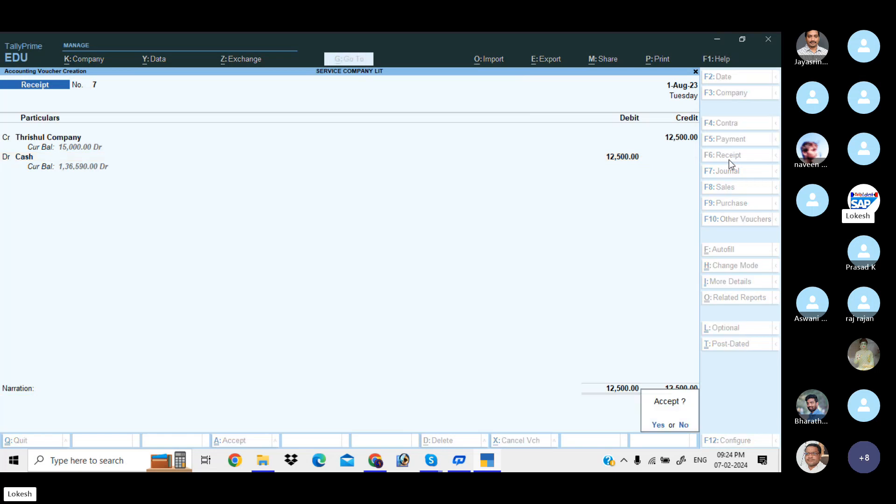
key("Return")
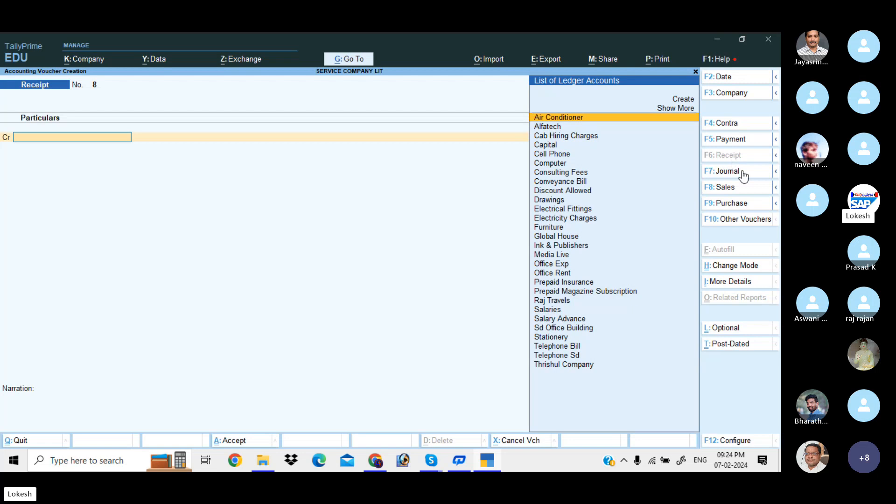
- Start a journal voucher and create the ledger Office Equipment under Fixed Assets for its debit line
left_click(738, 171)
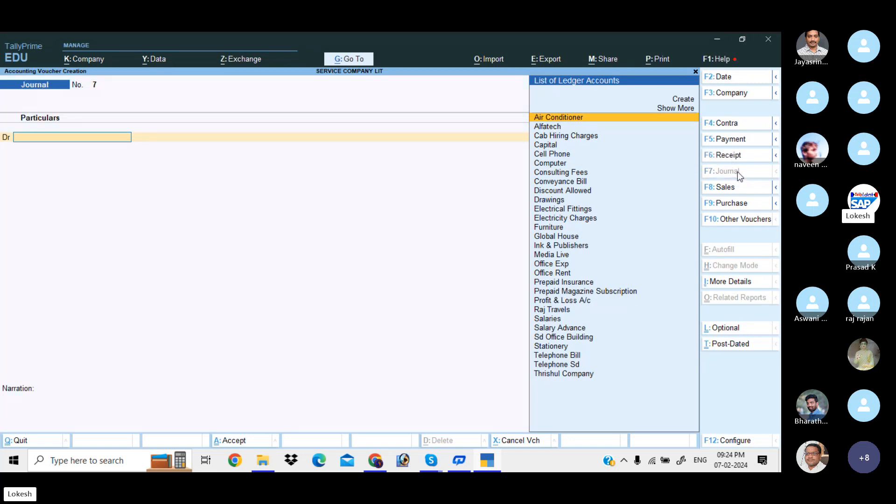
key("alt+c")
type("Office")
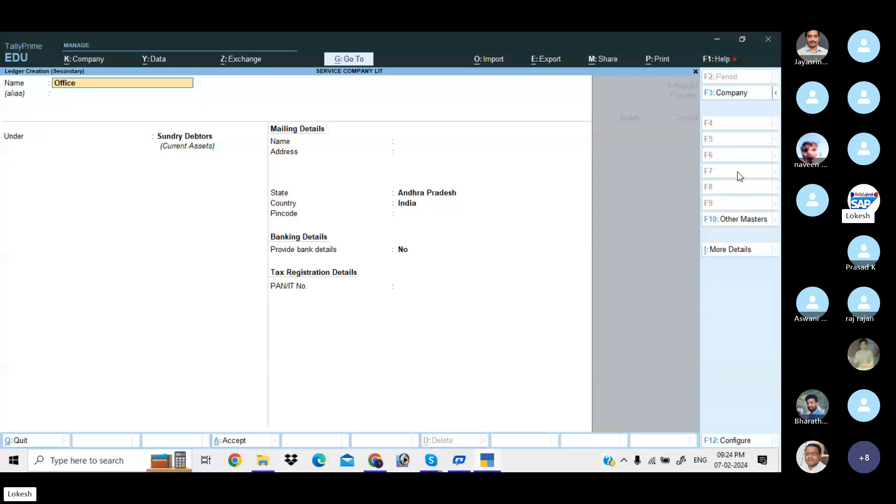
type(" equipment")
key("Return")
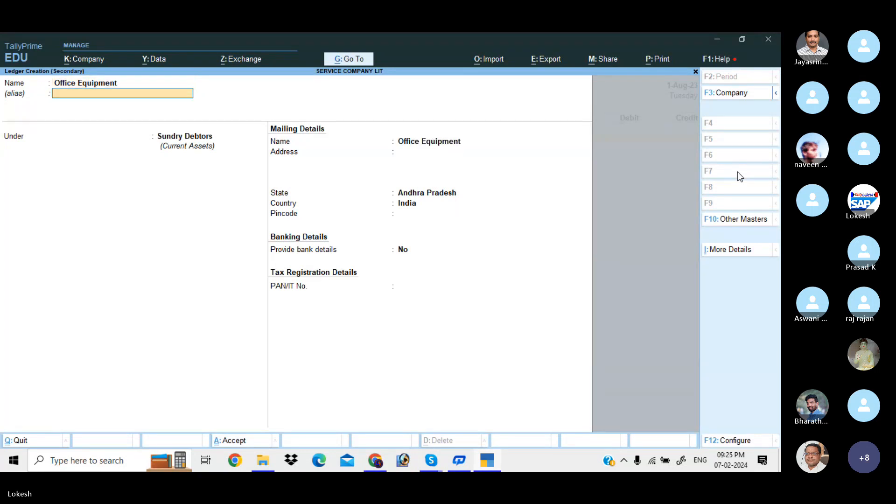
key("Return")
type("Fixed Assets")
key("Return")
key("ctrl+a")
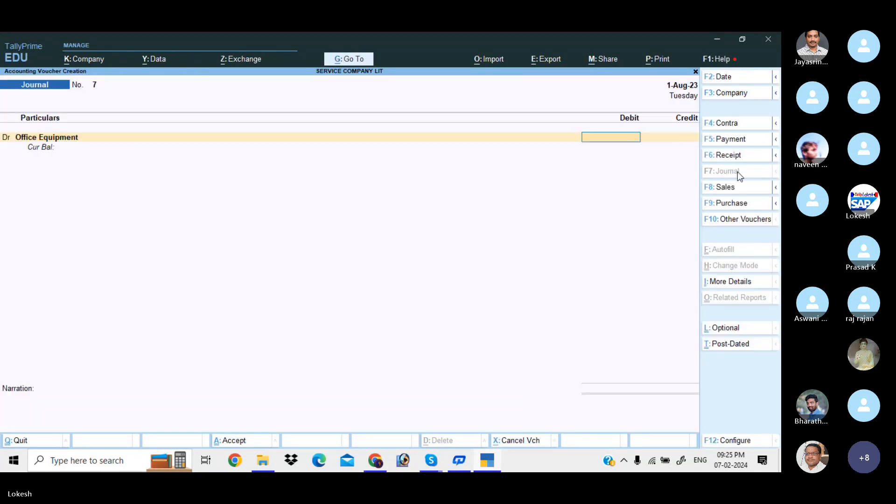
- Set the debit amount for Office Equipment to 12,000
type("120")
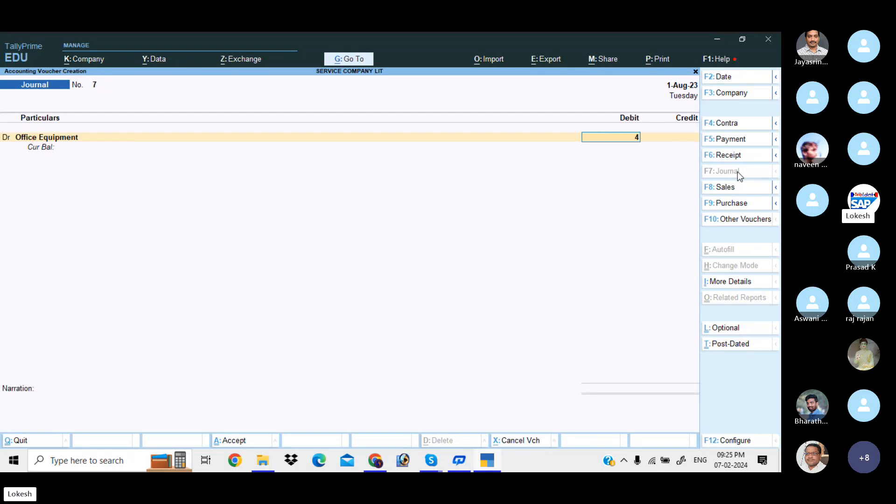
type("00")
key("Return")
- Create the ledger Transform Tech under Sundry Creditors as the 12,000 credit line and save the journal
key("alt+c")
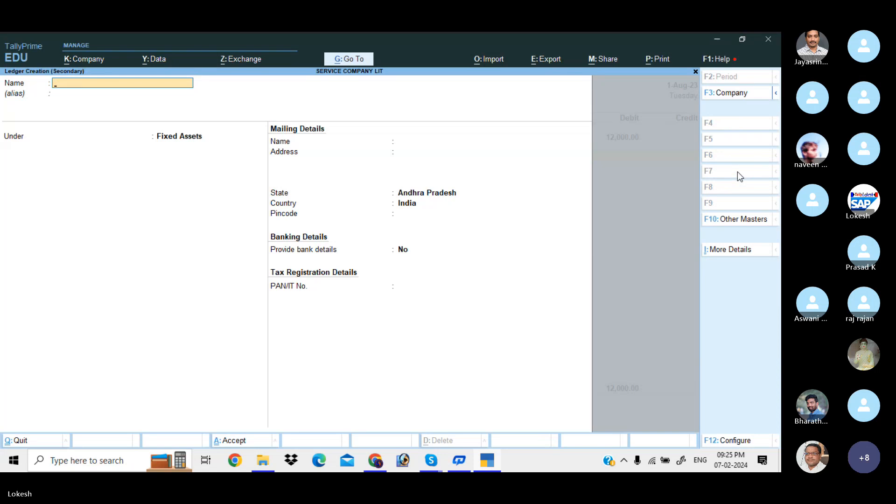
type("Tr")
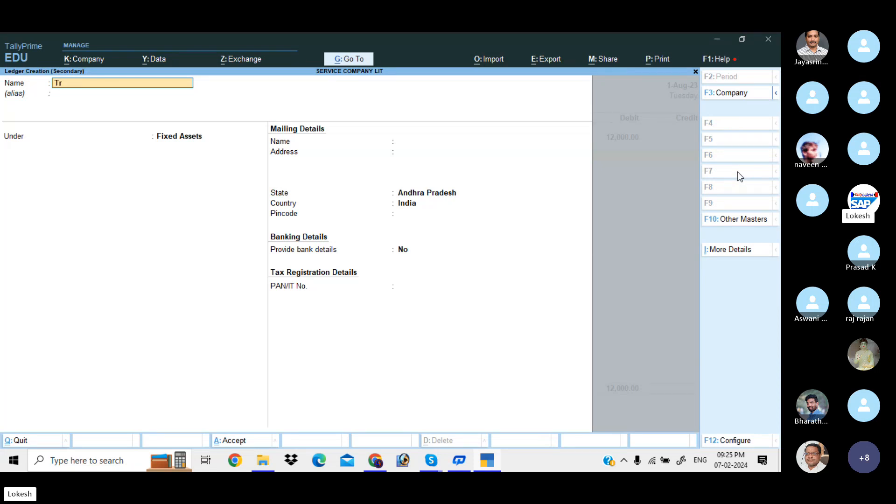
type("ansform Te")
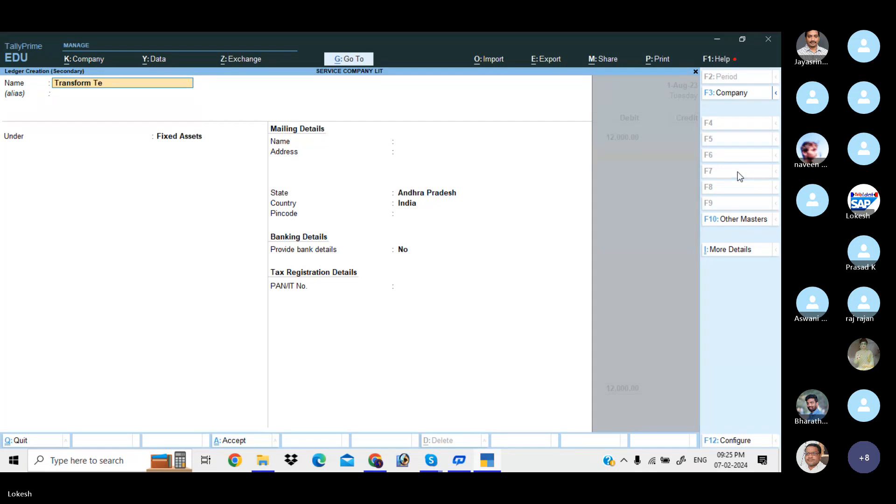
type("ch")
key("Return")
key("Return")
type("Sun")
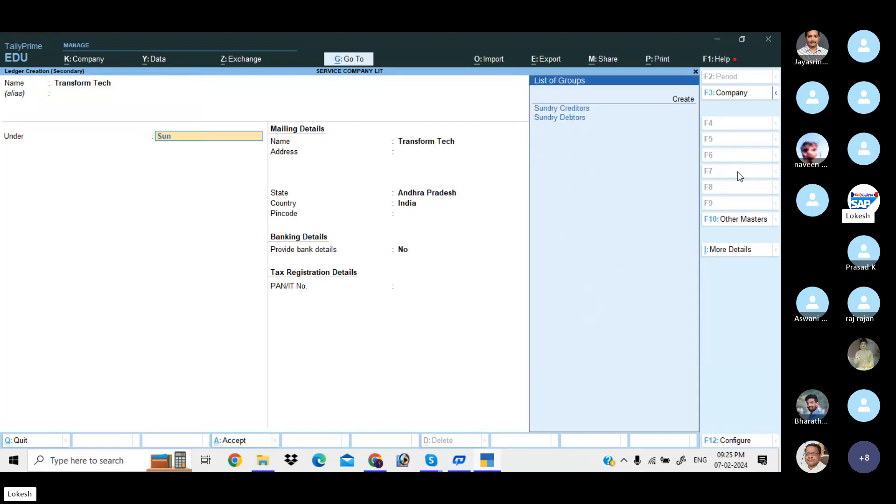
key("Return")
key("ctrl+a")
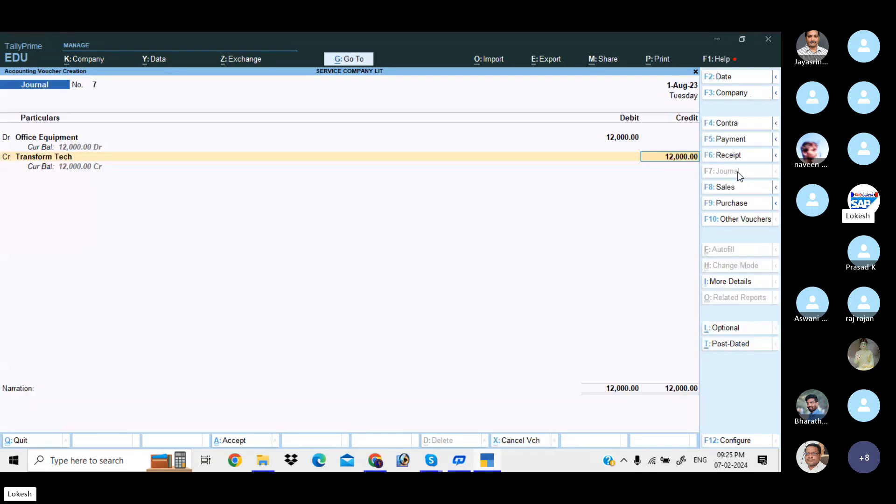
key("ctrl+a")
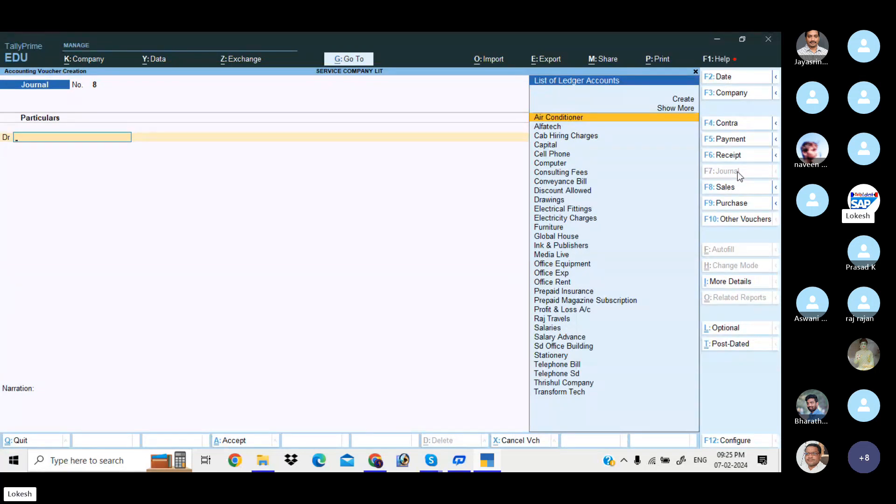
- Start a payment voucher and create the ledger Bank Charges under Indirect Expenses for its debit line
left_click(747, 138)
key("alt+c")
type("Ba")
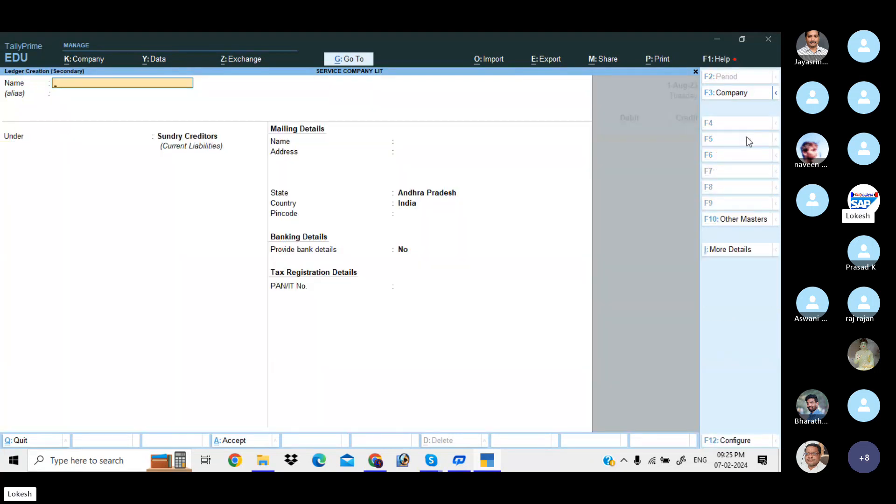
type("nk  Charges")
key("Return")
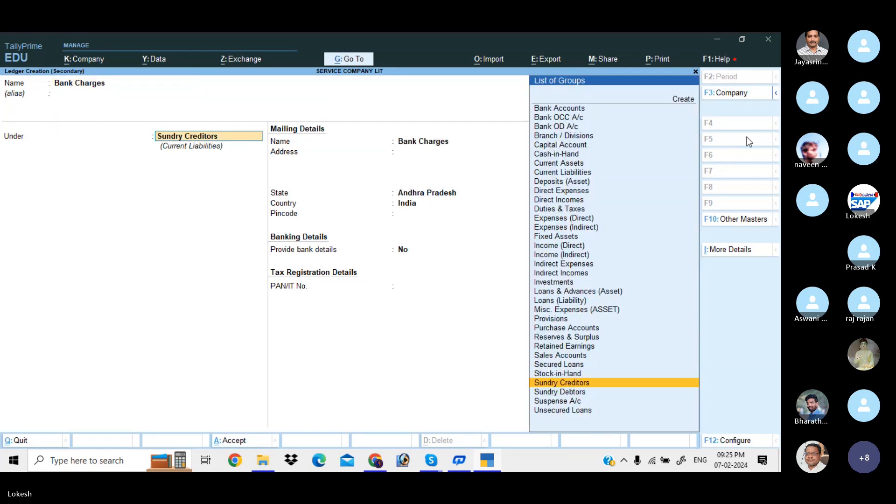
type("Ind")
key("Down")
key("Down")
key("Return")
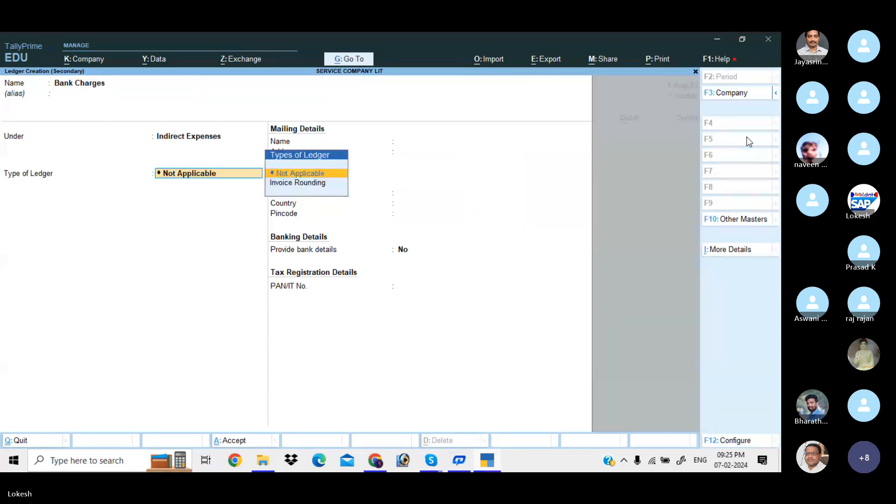
key("ctrl+a")
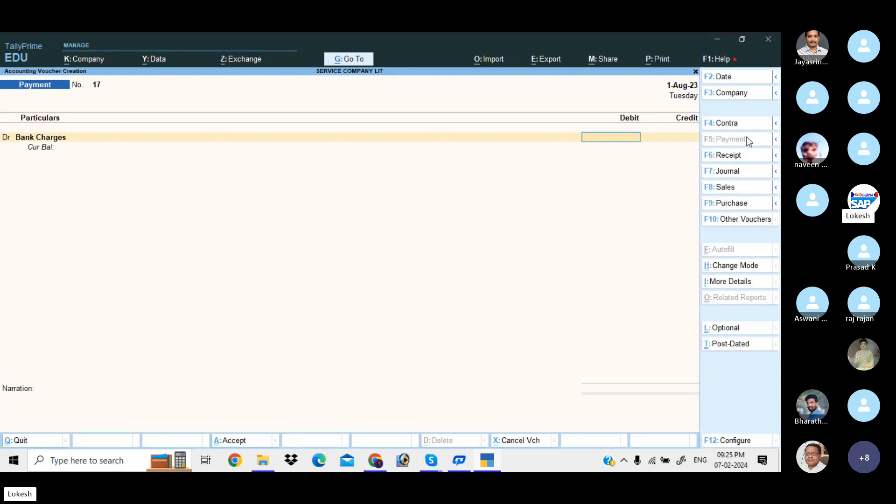
- Debit 500 to Bank Charges, credit it to Hdfc Bank, and save the payment voucher
type("500")
key("Return")
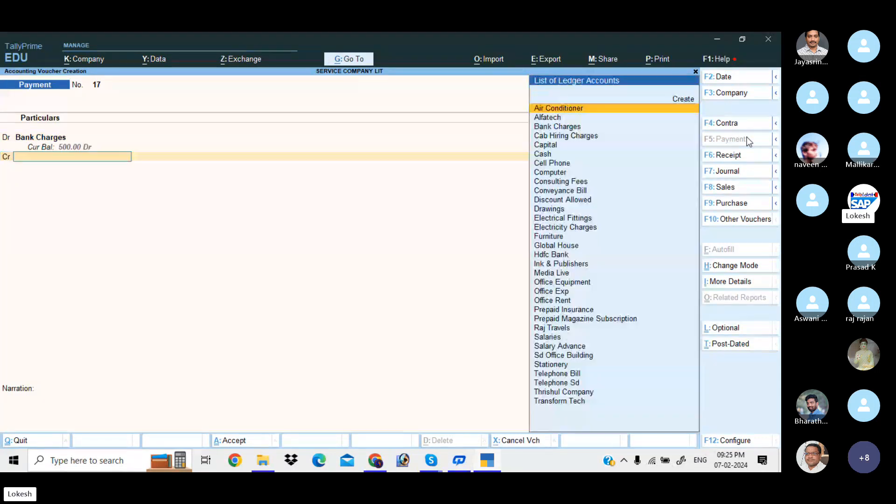
type("h")
key("Return")
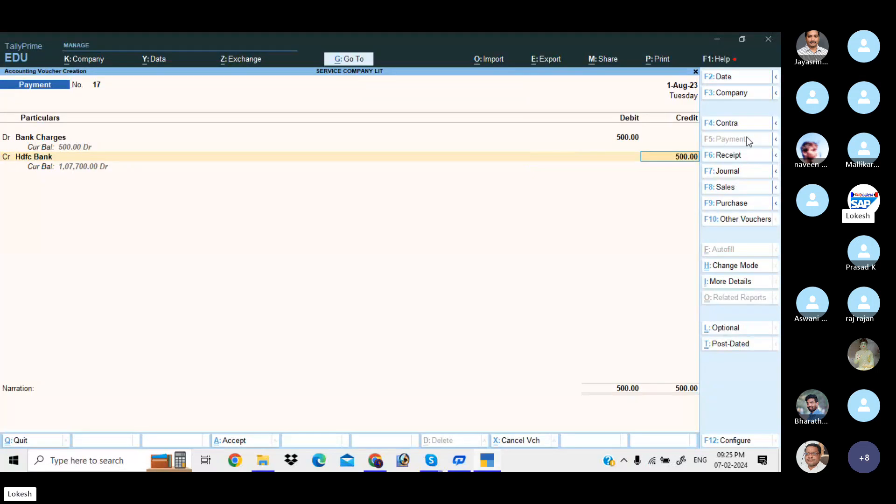
key("ctrl+a")
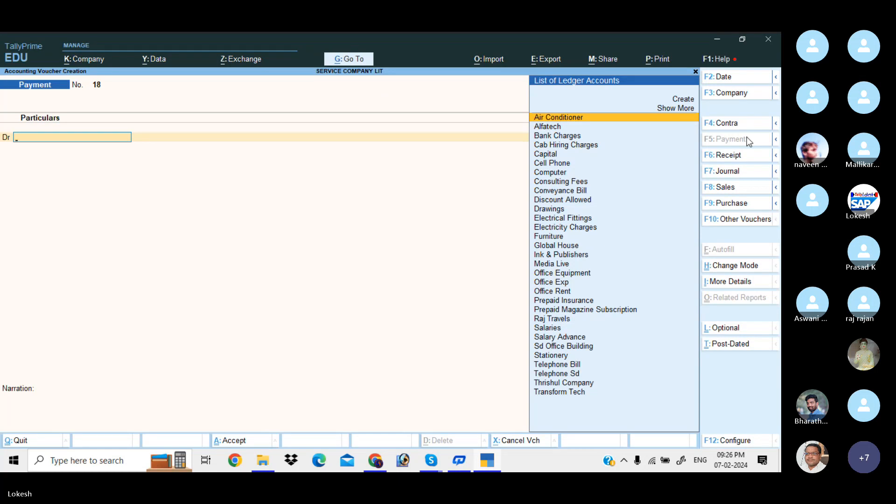
- Start a journal voucher and debit 600 to Global House
left_click(736, 171)
type("gl")
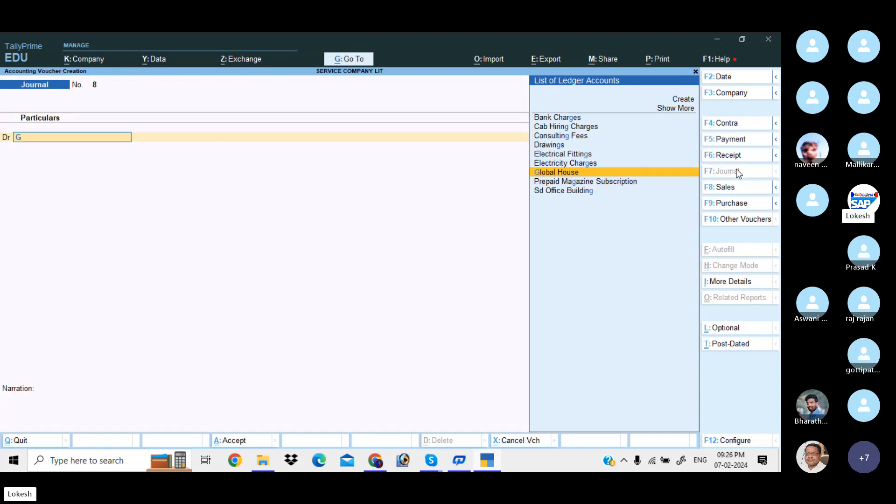
key("Return")
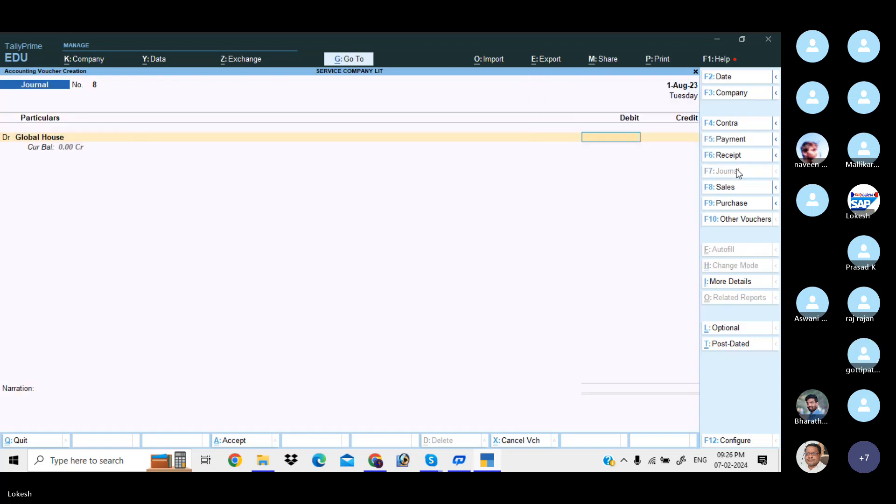
type("600")
key("Return")
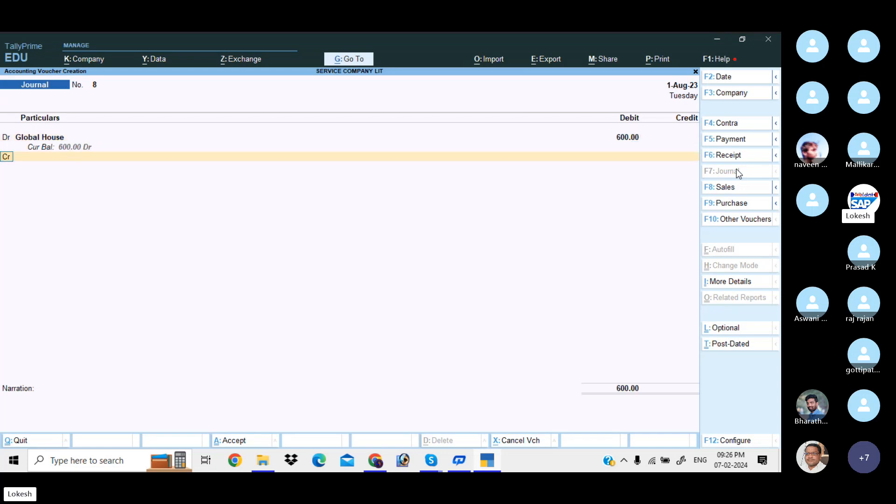
- Credit the 600 to Stationery in the journal voucher
key("Return")
type("St")
key("Return")
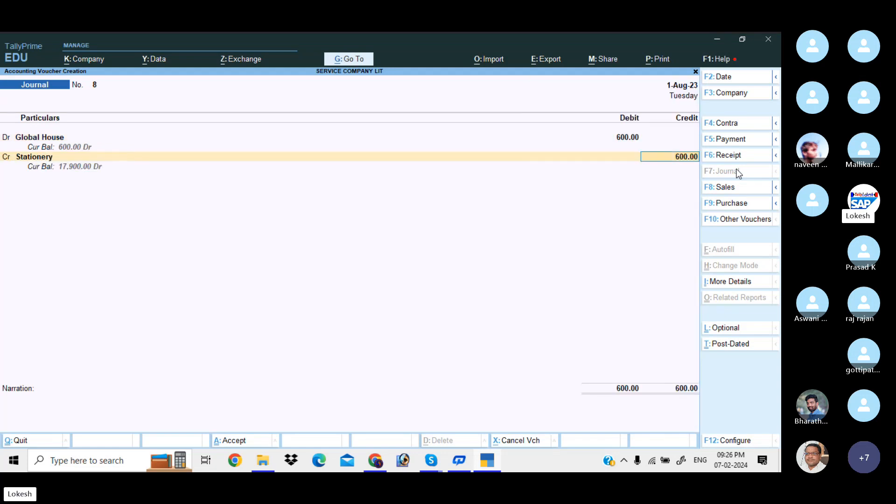
key("Return")
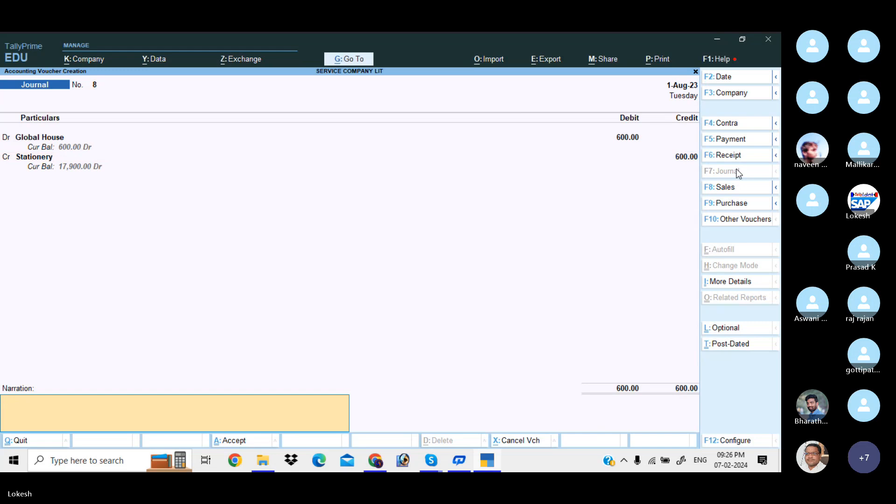
- Save the 600 journal voucher for Global House and Stationery, and leave voucher entry
key("Return")
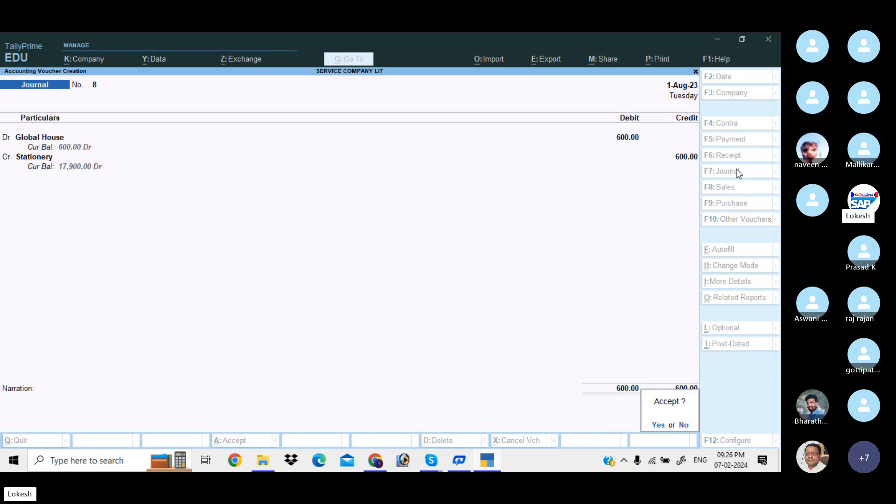
key("Return")
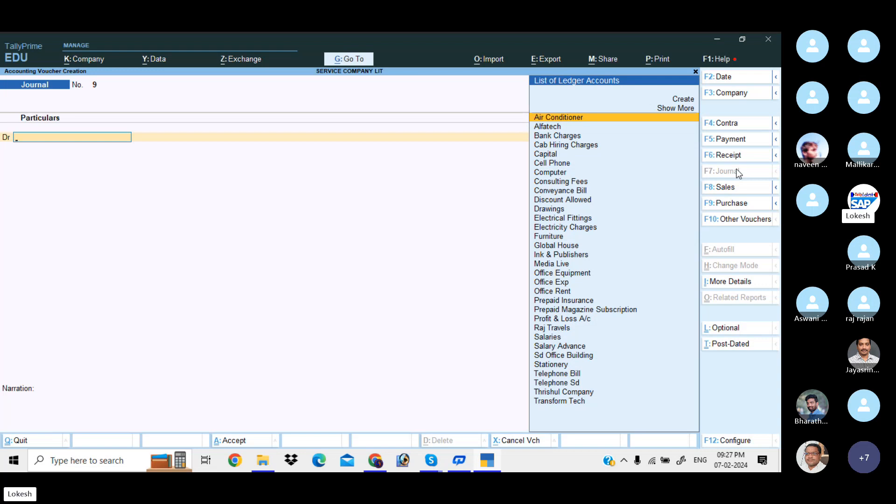
key("Escape")
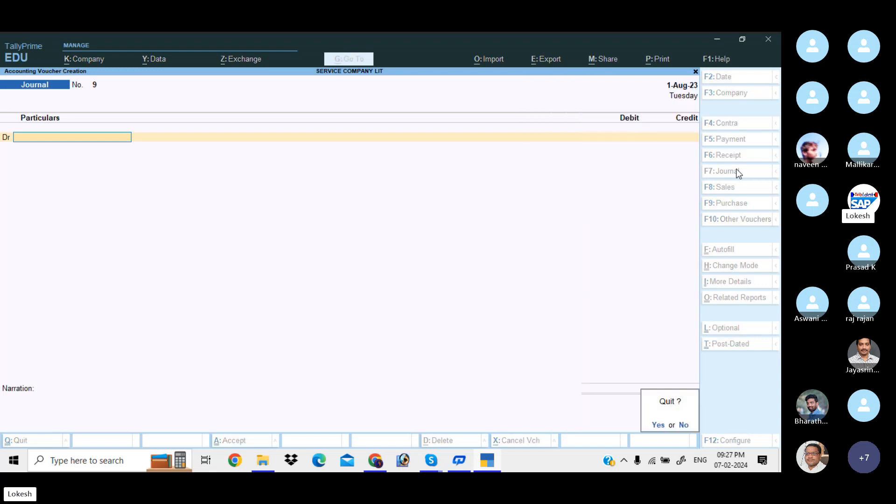
key("y")
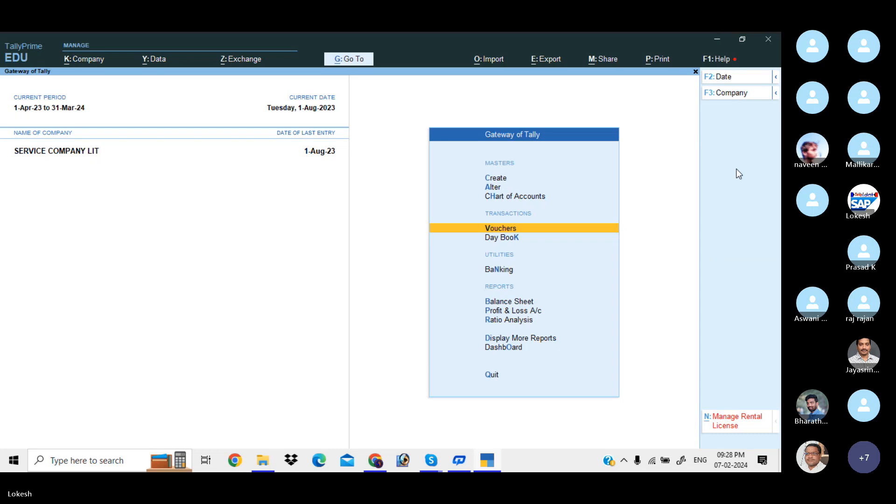
- Open the Day Book and clear both period dates so that it covers all entries
key("Down")
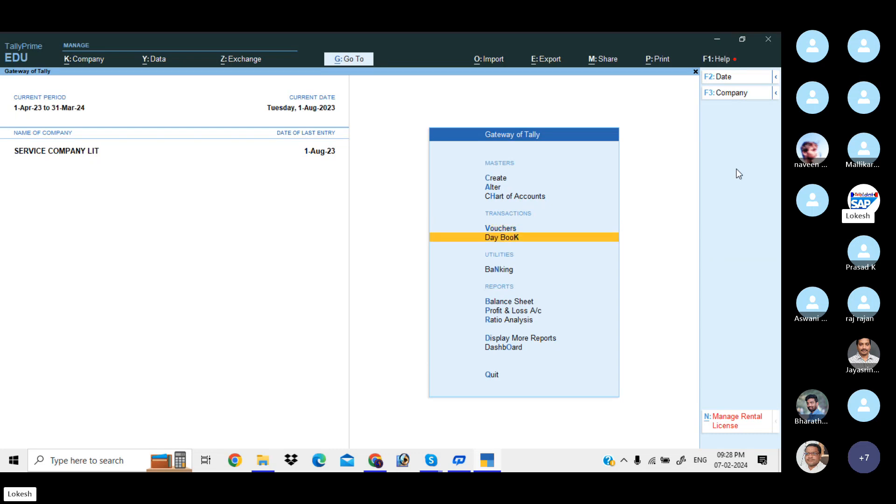
key("Return")
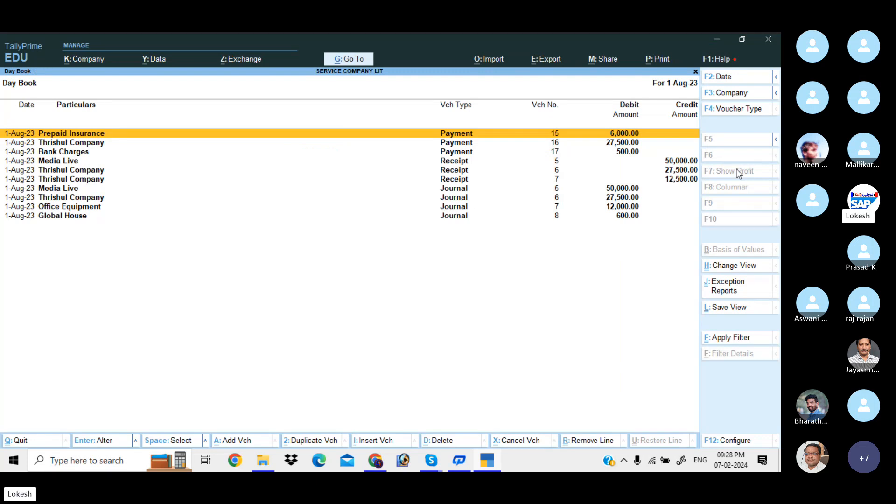
key("alt+F2")
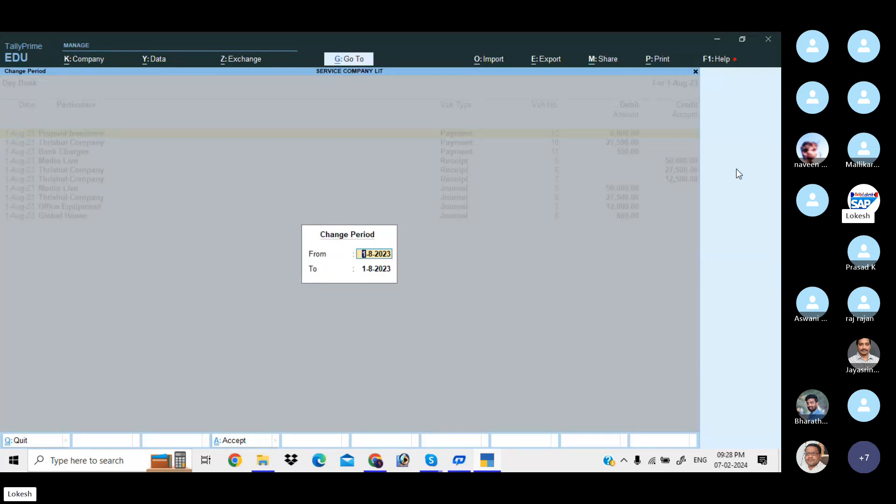
key("BackSpace")
key("Return")
key("BackSpace")
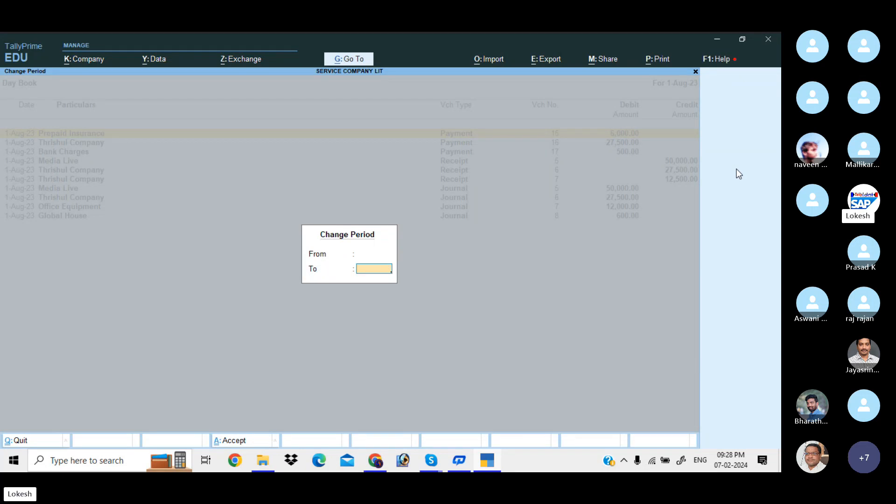
key("Return")
- Examine the full Day Book down to the last journal entry, Global House
key("Down")
key("Down")
key("Down")
key("Down")
key("Down")
key("Down")
key("Down")
key("Down")
key("Down")
key("Down")
key("Down")
key("Down")
key("Down")
key("Down")
key("Down")
key("Down")
key("Down")
key("Down")
key("Down")
key("Down")
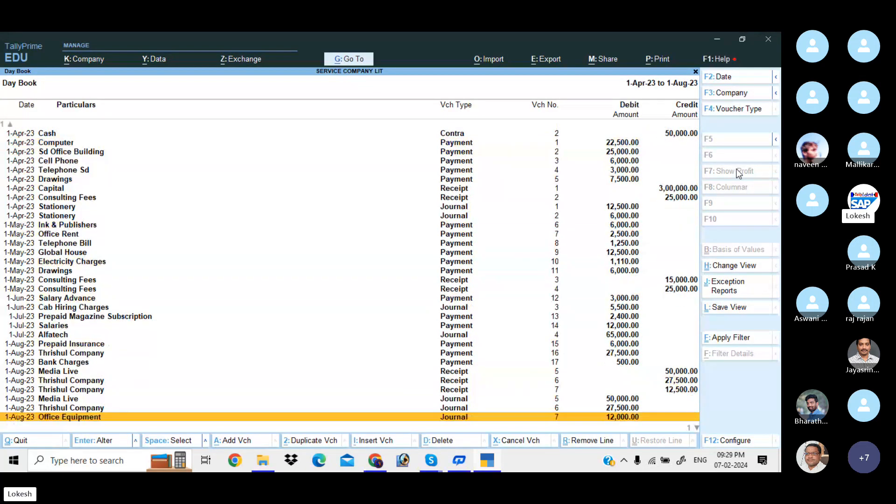
key("Down")
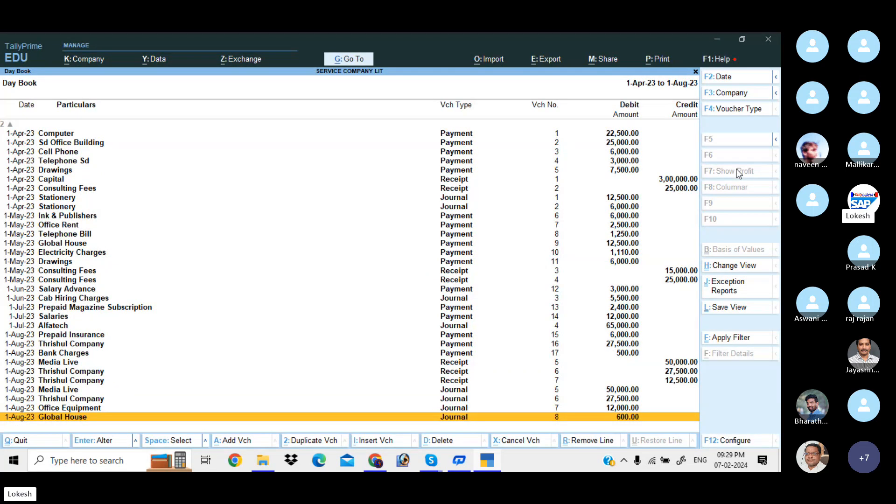
- Set the Day Book period from 1-4-2023 to 1-5-2023
key("alt+F2")
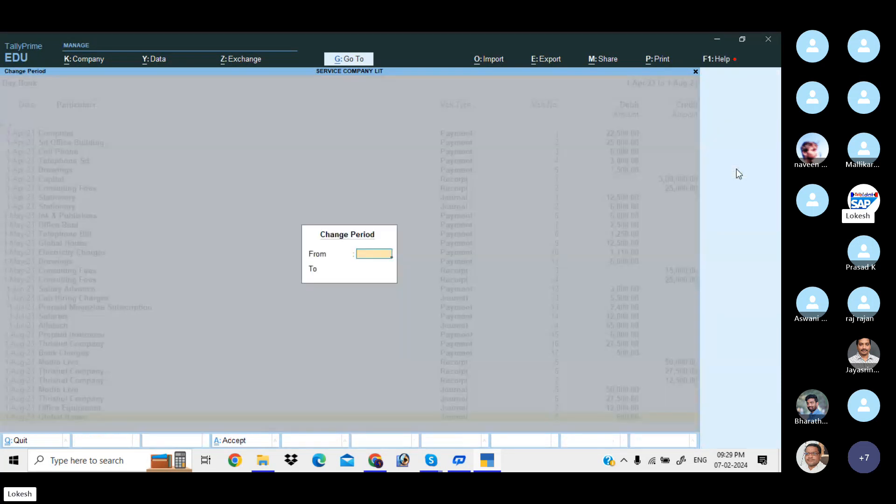
type("1-4-2023")
key("Return")
type("1")
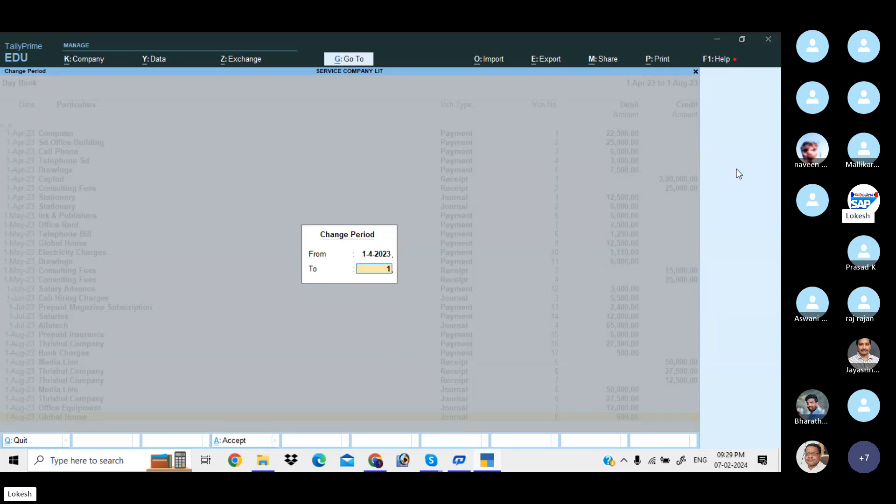
type("-5")
key("Return")
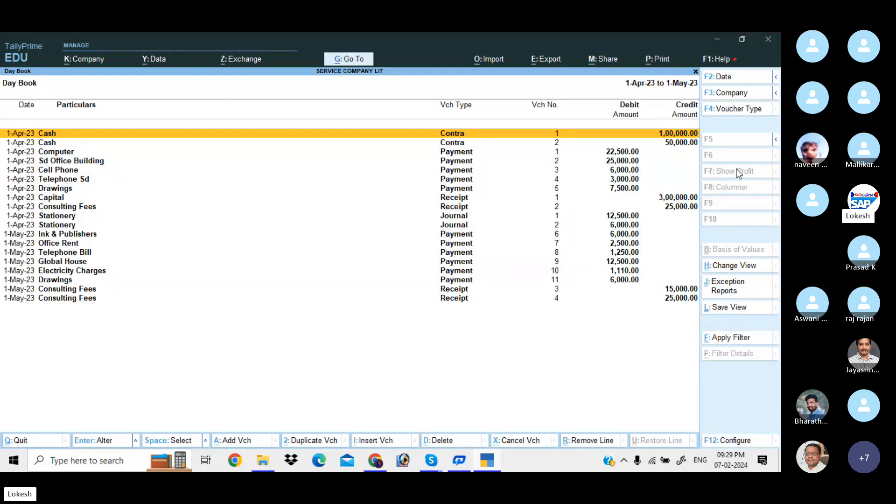
- Change the Day Book period's end date to 1-4 to list only the first day's vouchers
key("alt+F2")
key("Return")
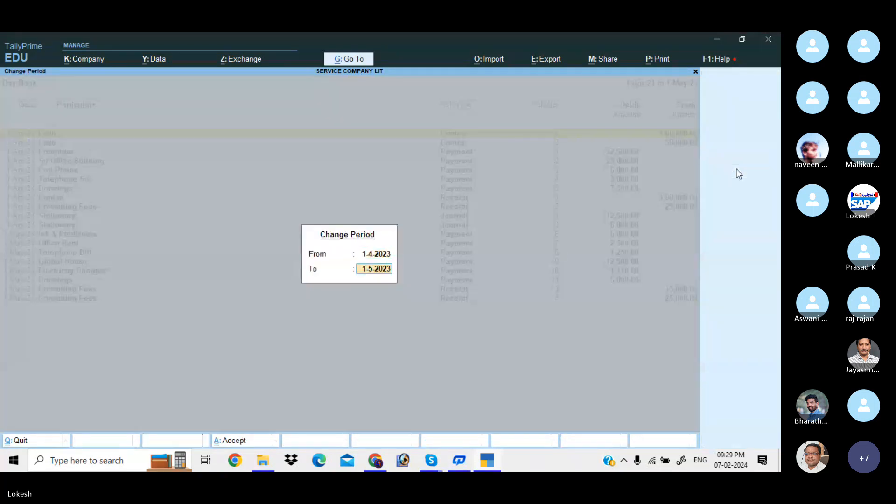
type("1-4")
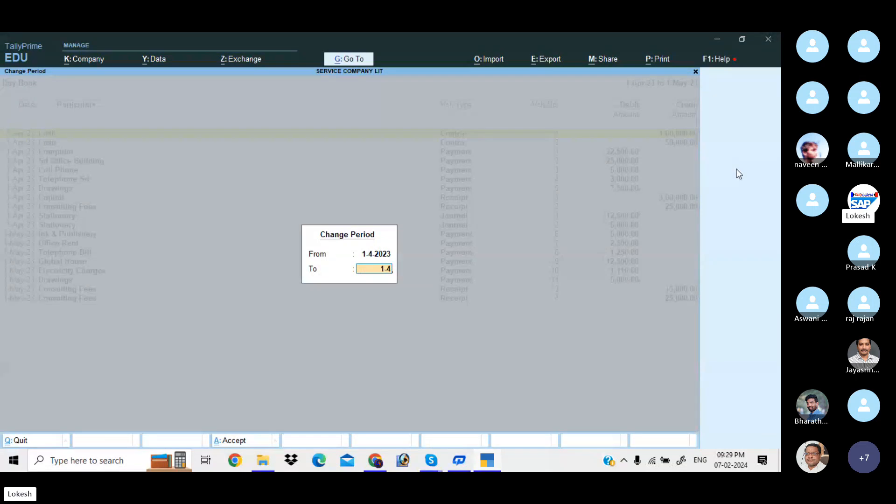
key("Return")
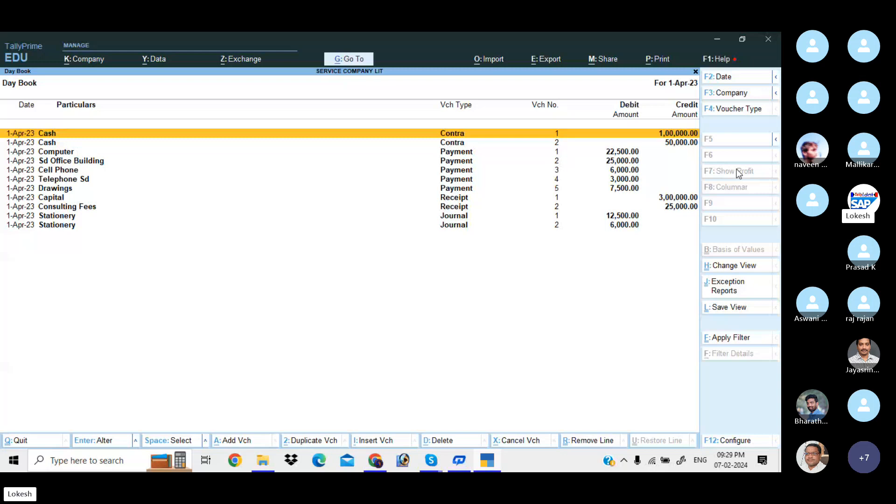
- Close the Day Book and open the Profit & Loss A/c in its detailed view
key("Escape")
key("Down")
key("Down")
key("Down")
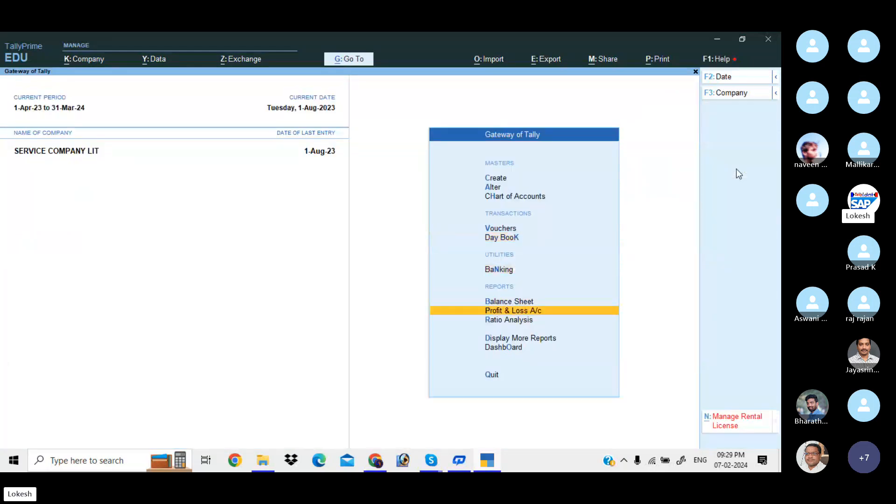
key("Return")
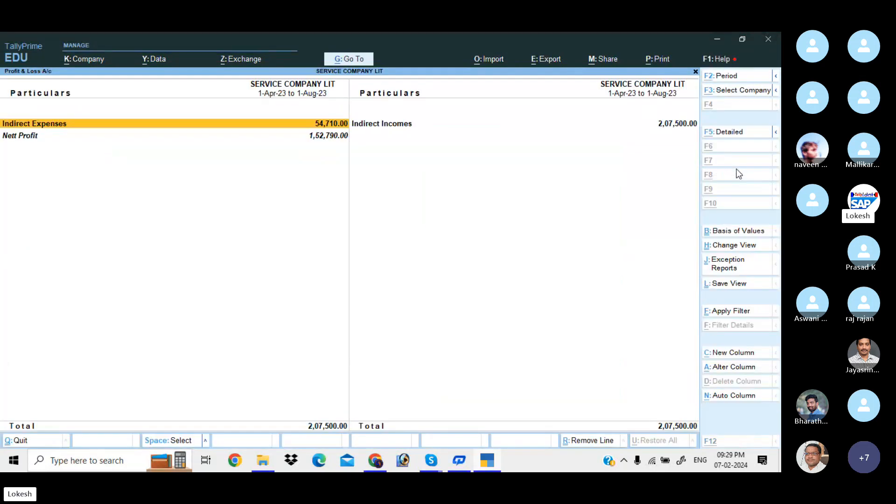
key("alt+F5")
key("alt")
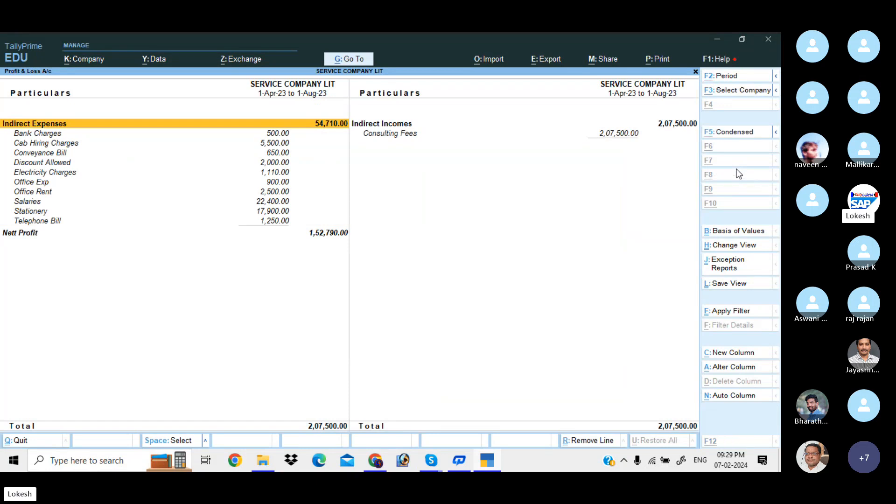
- Limit the Profit & Loss A/c to 1-4-2023 by setting the period's end date to 1-4
key("F2")
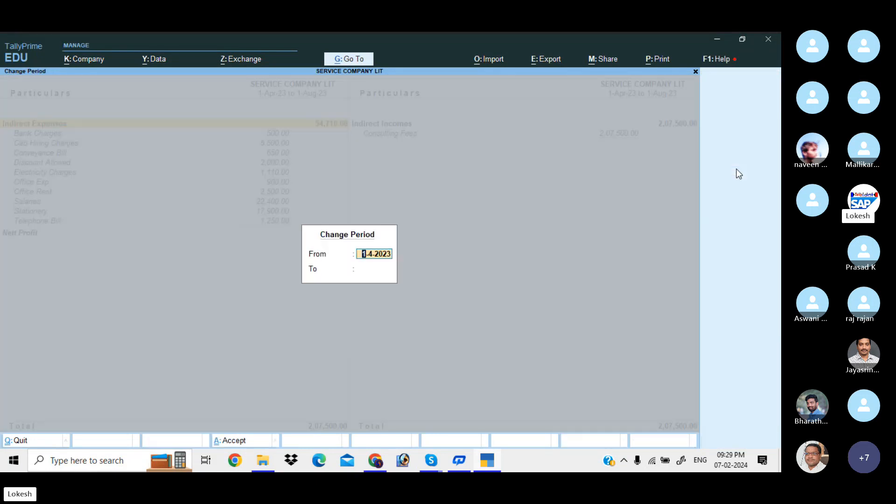
key("Return")
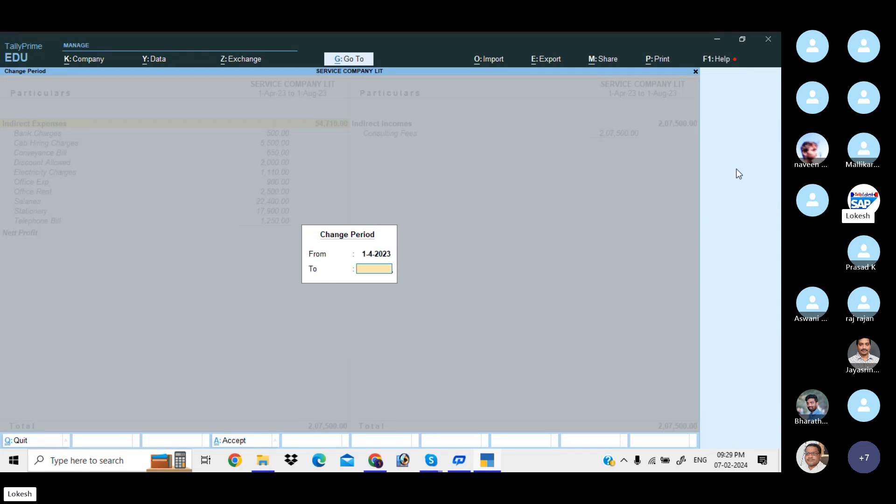
type("1-4")
key("Return")
- Examine the indirect expense lines for April 1 down to Nett Profit
key("Down")
key("Down")
key("Down")
key("Down")
key("Down")
key("Down")
key("Down")
key("Down")
key("Down")
key("Down")
key("Down")
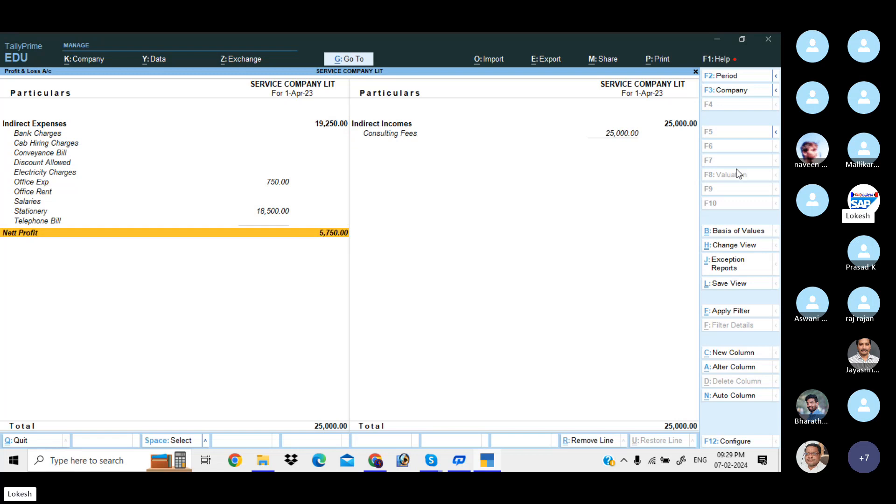
- Extend the Profit & Loss A/c period's end date to 1-5
key("alt+F2")
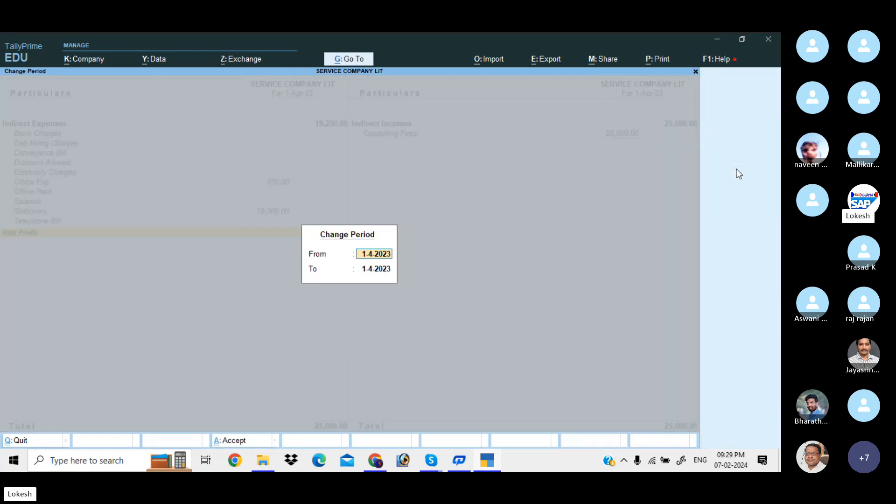
key("Return")
type("1-5")
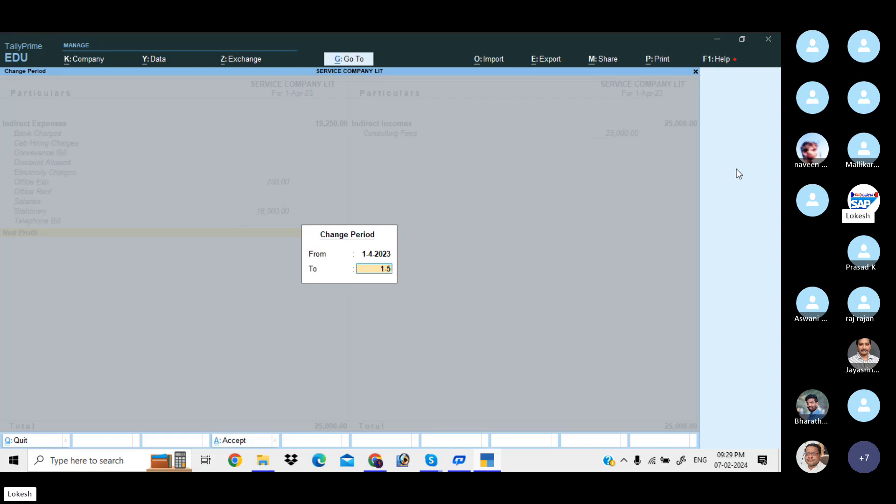
key("Return")
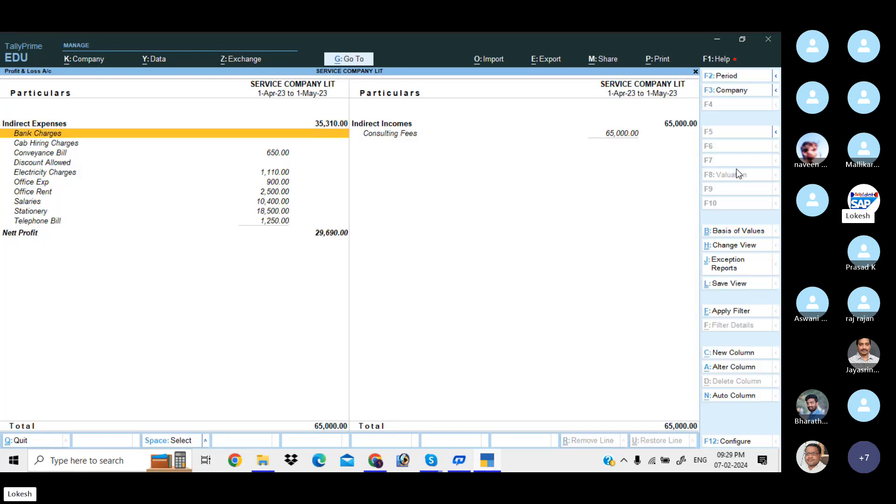
- Examine the April 1 to May 1 expense lines down to Nett Profit and close the Profit & Loss A/c
key("Down")
key("Down")
key("Down")
key("Down")
key("Down")
key("Down")
key("Down")
key("Down")
key("Down")
key("Down")
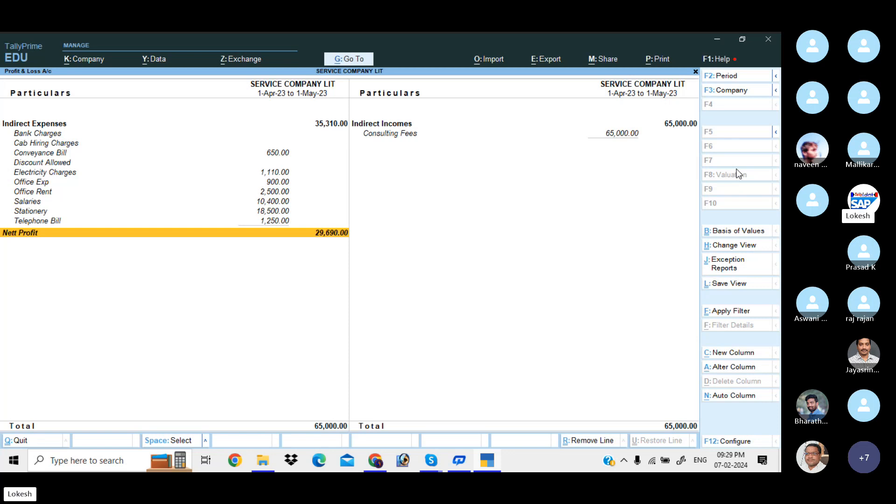
key("Escape")
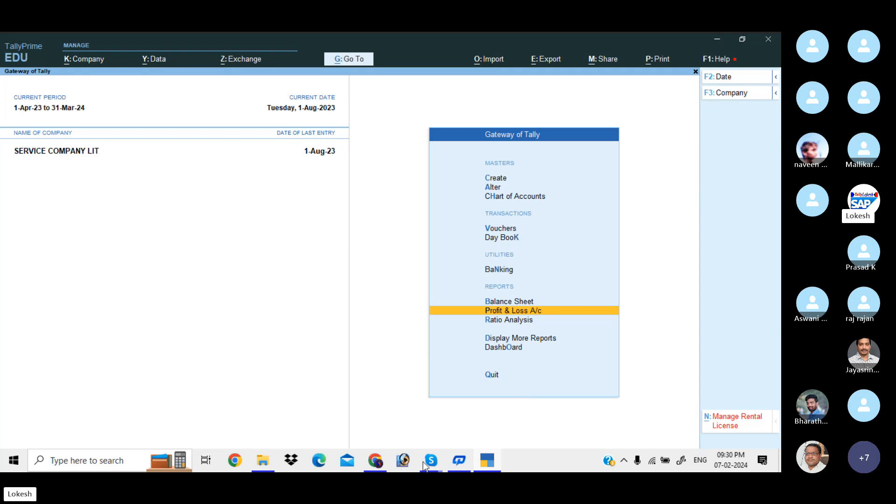
- Switch to the Skype call, look through its participants list, and close the list
mouse_move(425, 467)
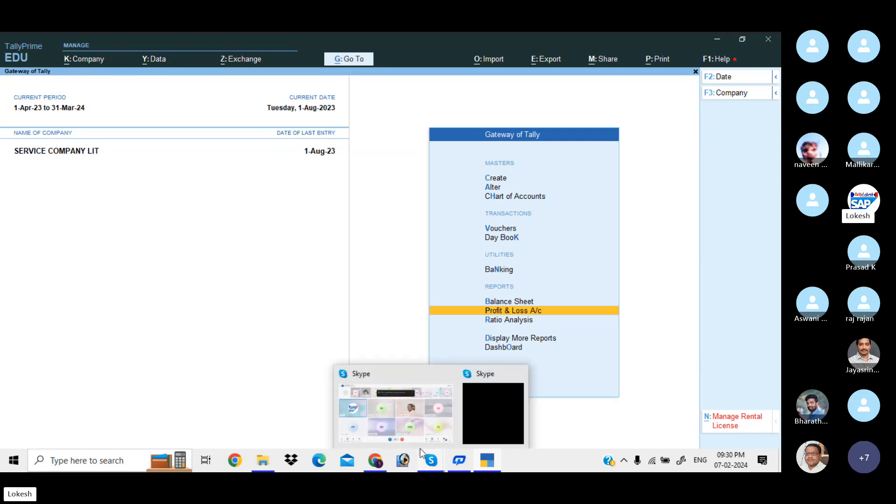
left_click(419, 417)
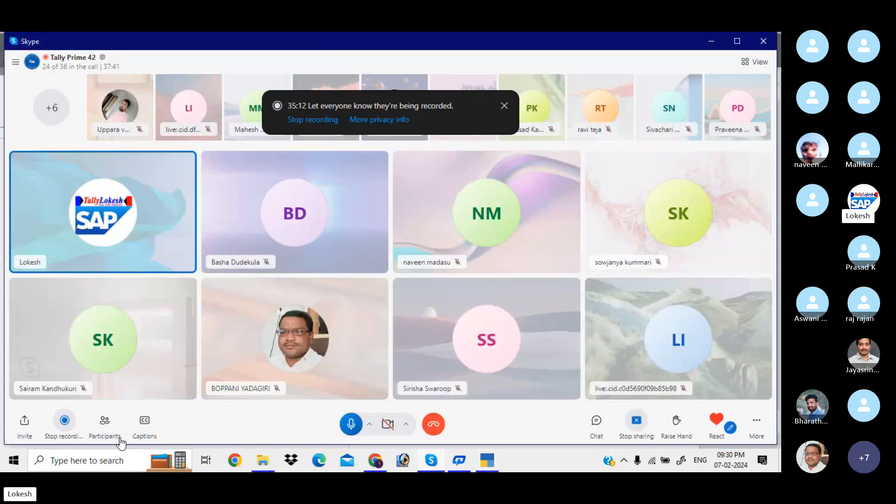
left_click(104, 425)
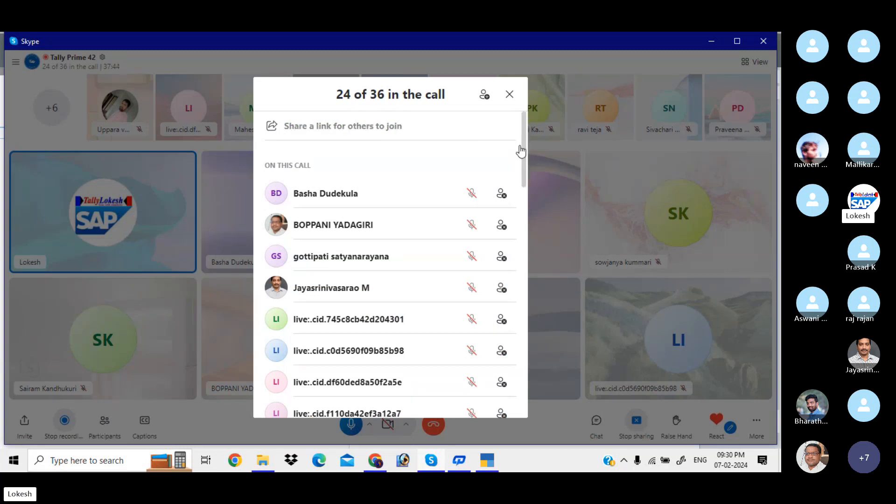
scroll(523, 186, "down", 4)
left_click_drag(528, 214, 509, 111)
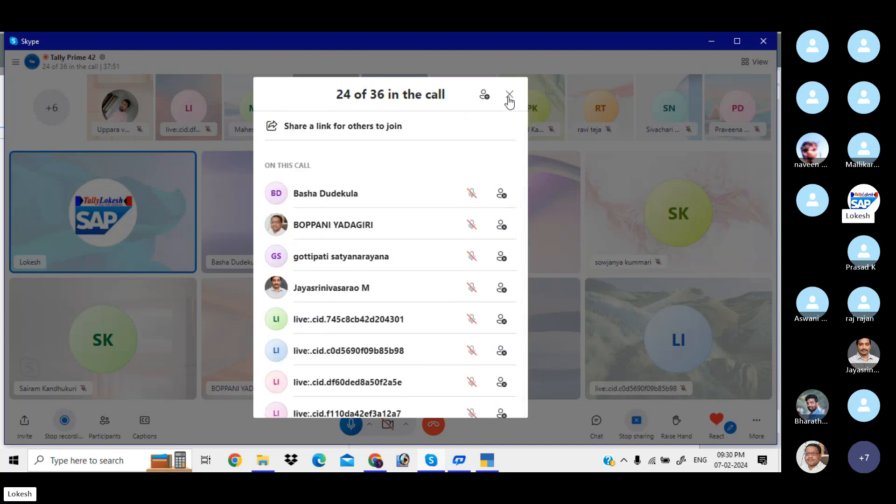
left_click(509, 97)
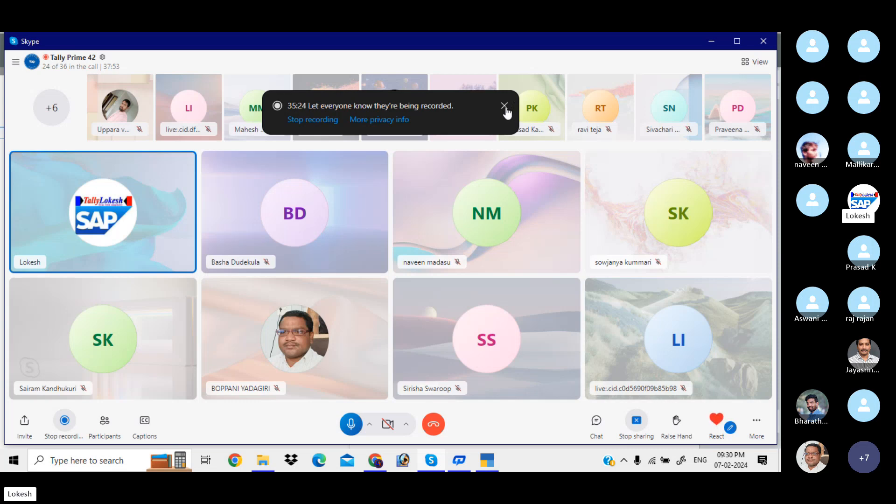